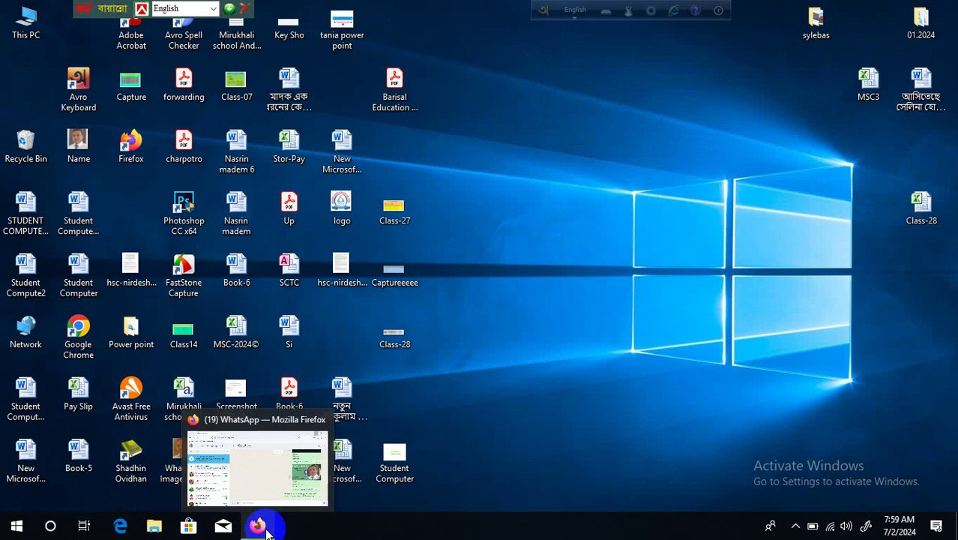
Switch to WhatsApp in Firefox and look through the photos shared in the STUDENT IT (J&J-24) group chat.
click(264, 529)
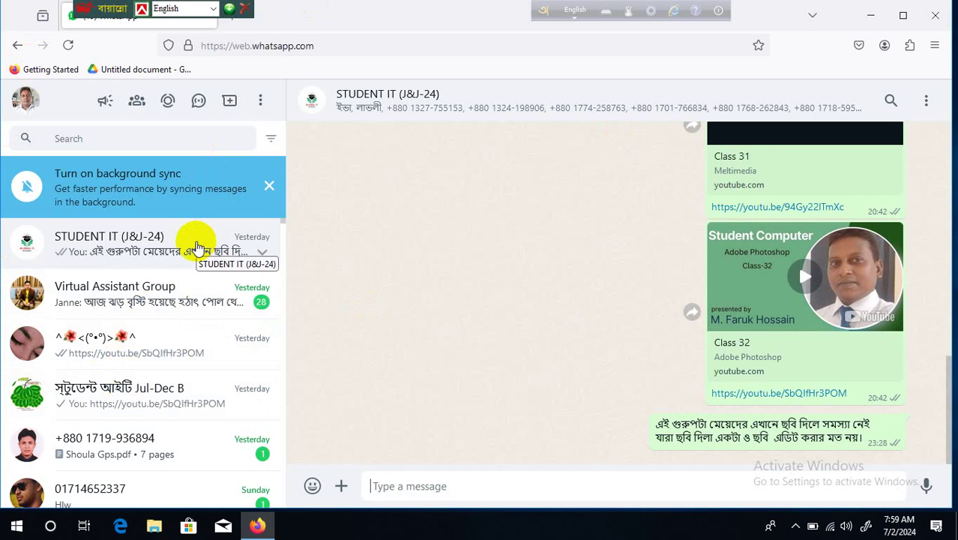
scroll(617, 253, up, 10)
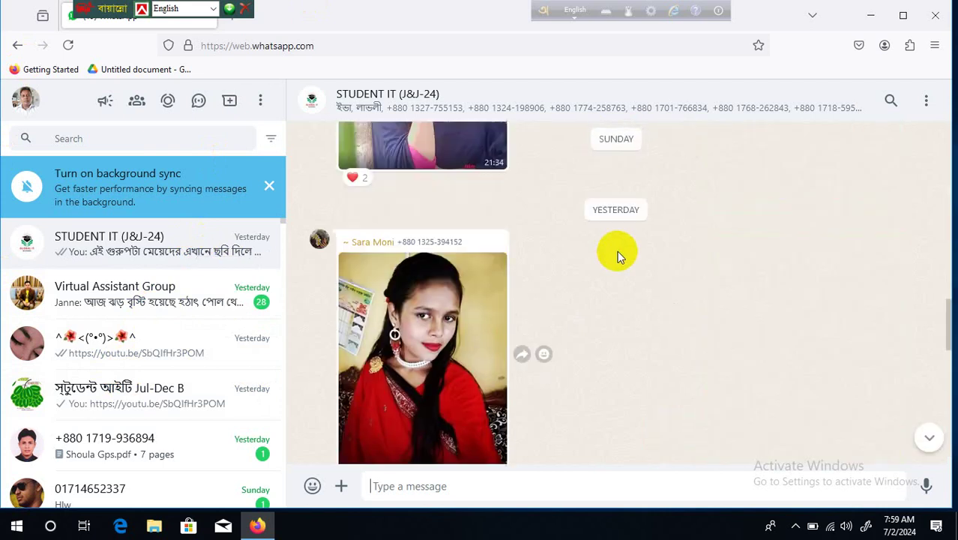
scroll(616, 254, up, 5)
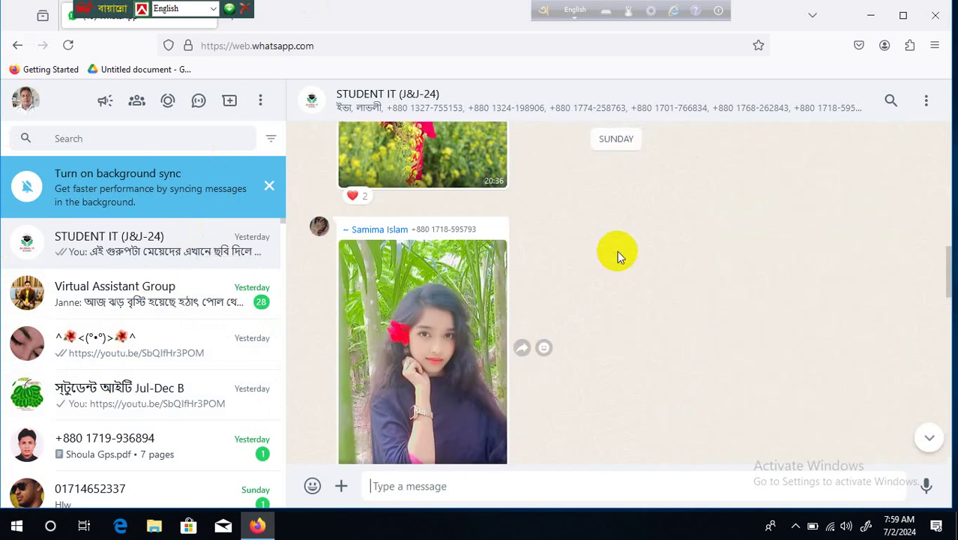
scroll(617, 255, up, 2)
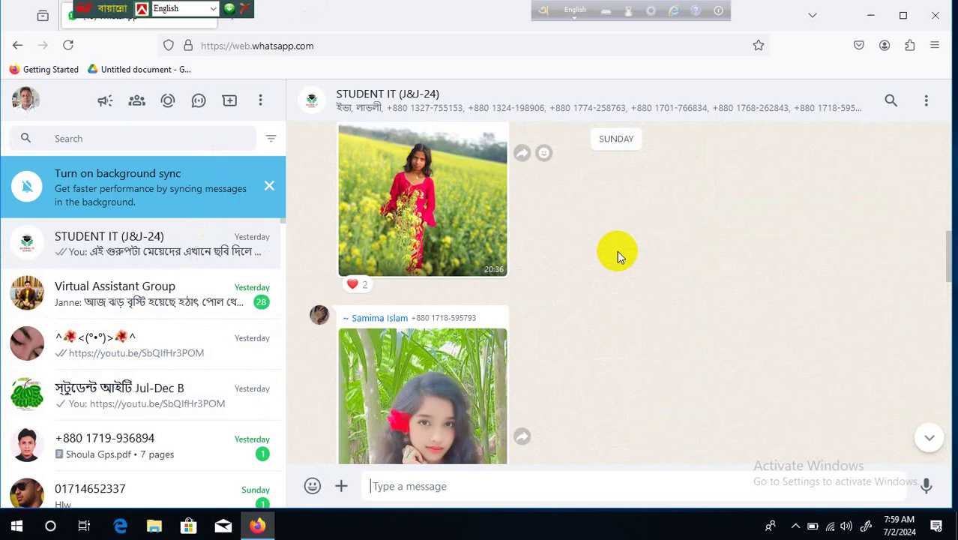
scroll(617, 251, down, 5)
scroll(428, 265, up, 4)
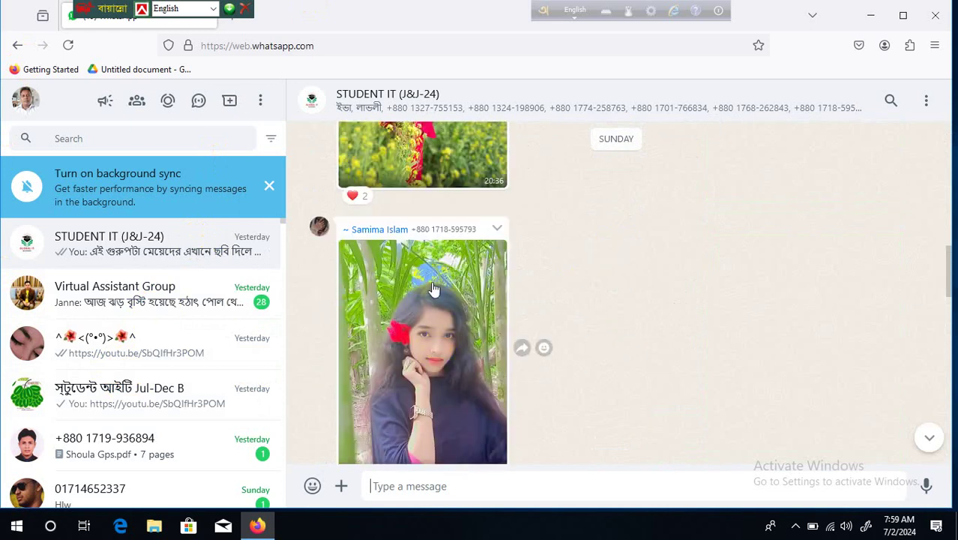
scroll(437, 347, down, 4)
scroll(437, 347, up, 4)
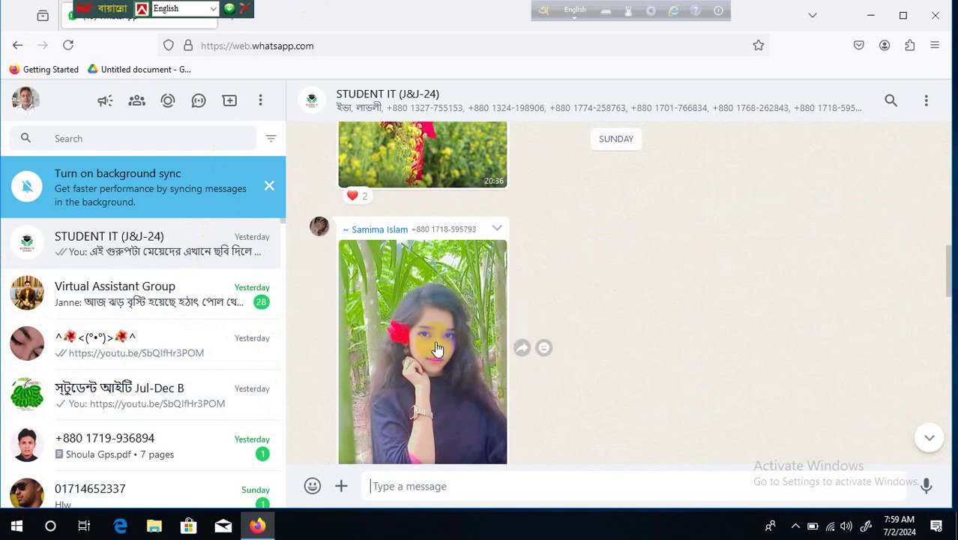
scroll(509, 271, up, 5)
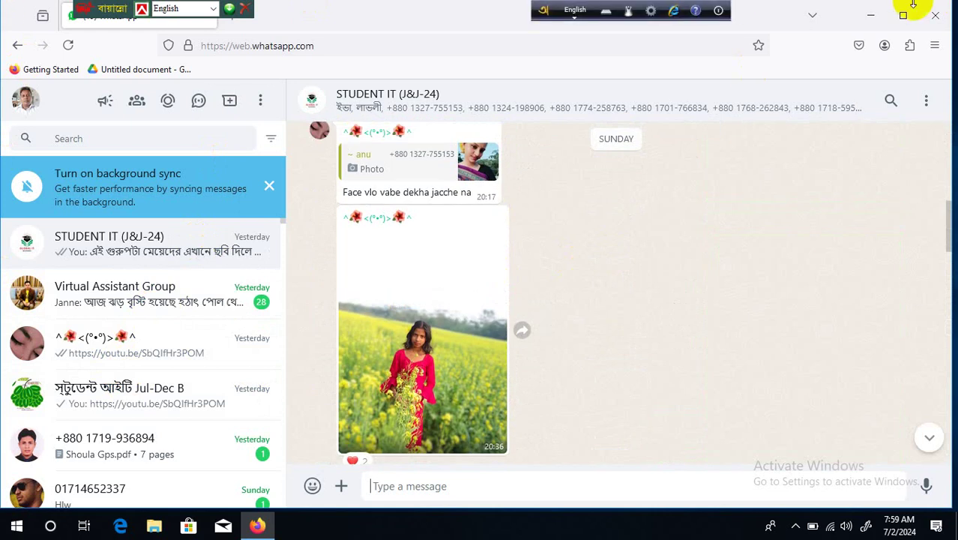
Minimize the browser and launch Adobe Photoshop CS.
click(873, 18)
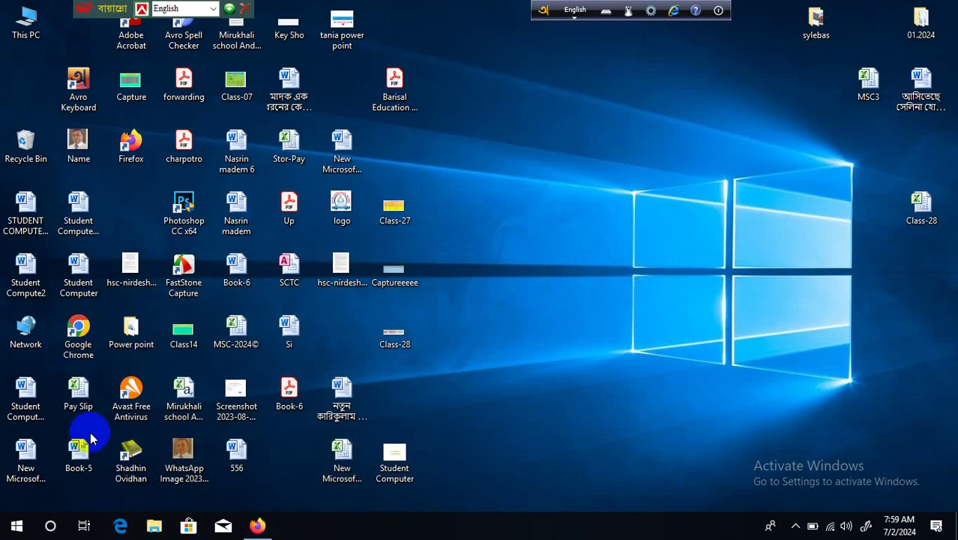
click(12, 530)
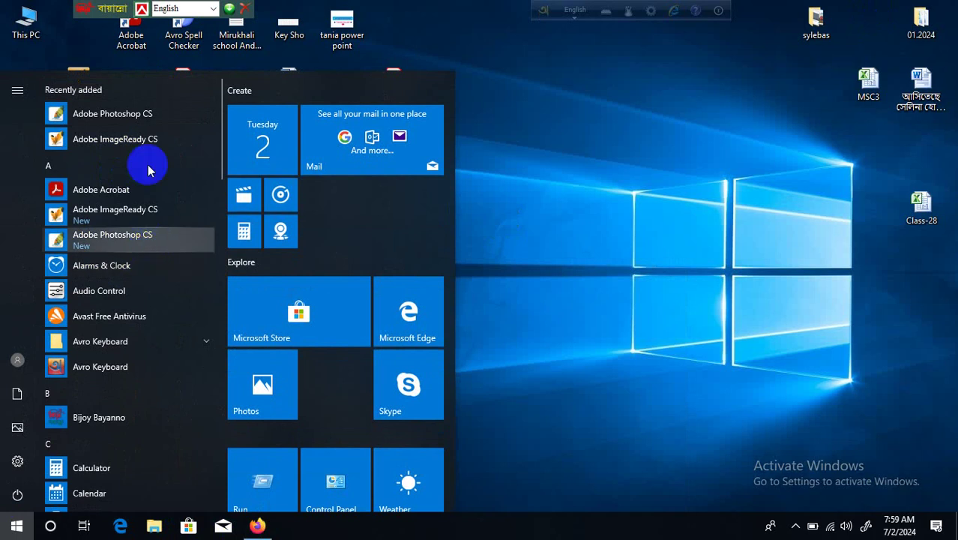
click(166, 121)
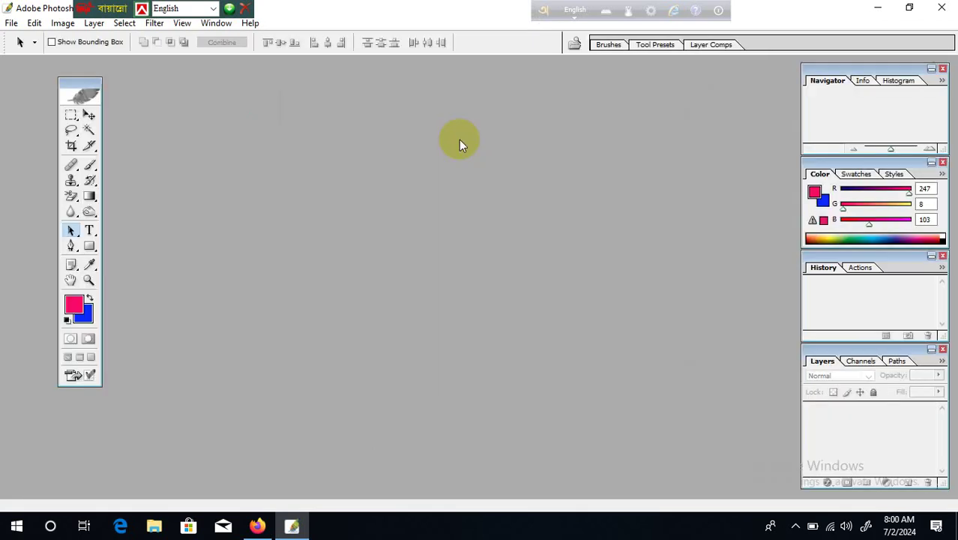
Move the toolbox to the middle of the workspace and examine the marquee tool variants and the Crop tool's options.
drag(81, 91, 39, 84)
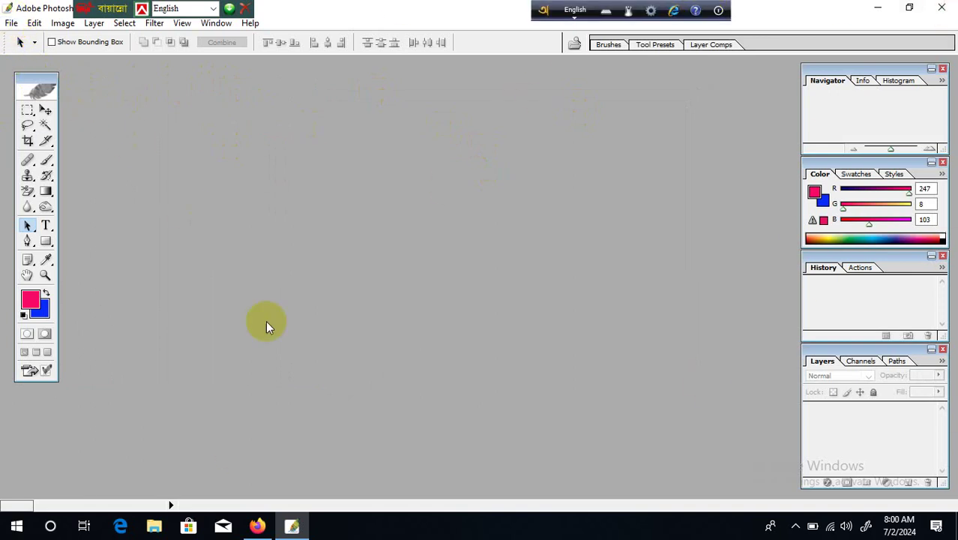
drag(36, 81, 449, 126)
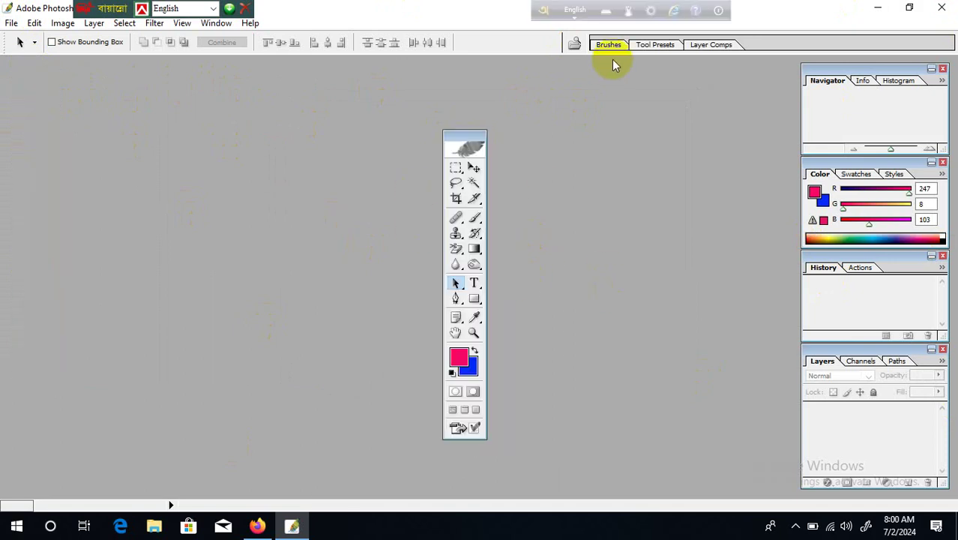
click(465, 172)
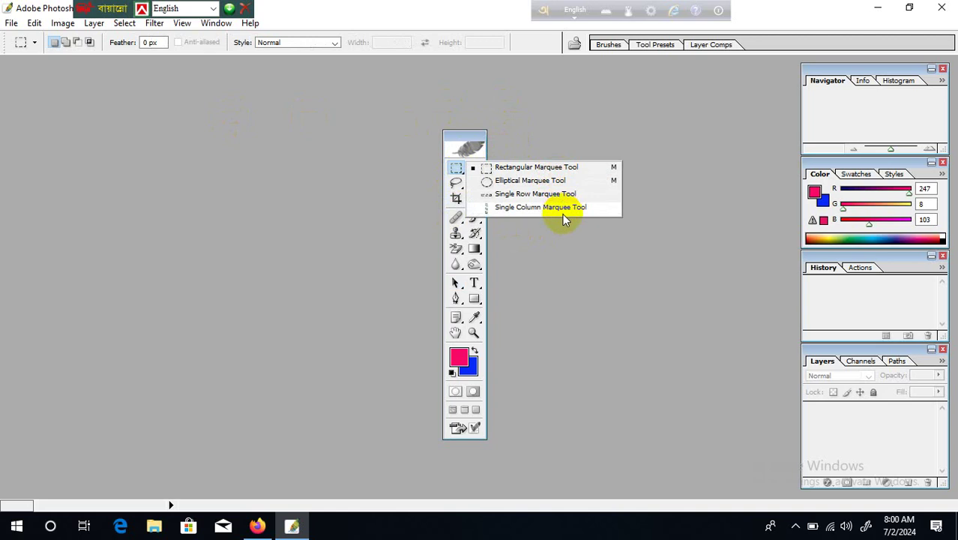
click(456, 198)
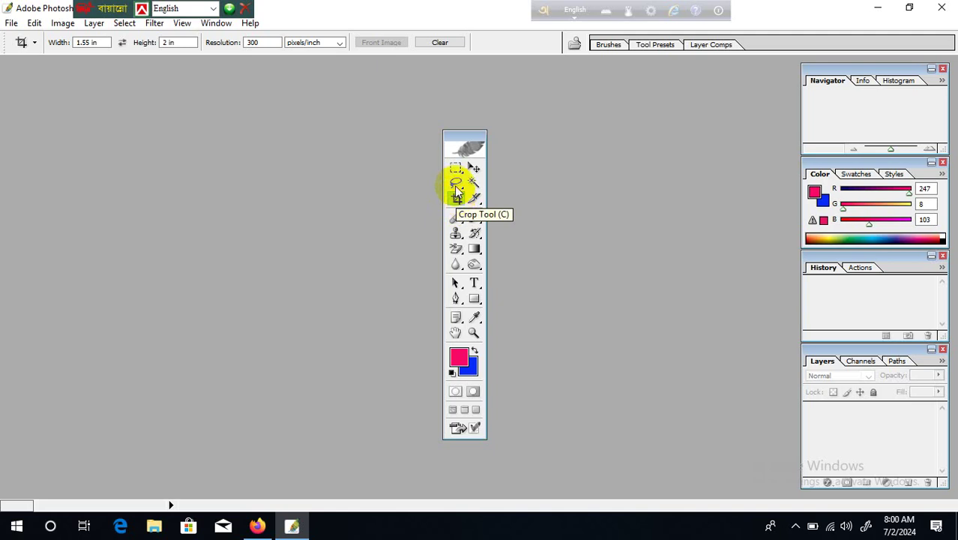
Select the Pen tool, view its variants, and return the toolbox to the edge of the workspace.
click(456, 299)
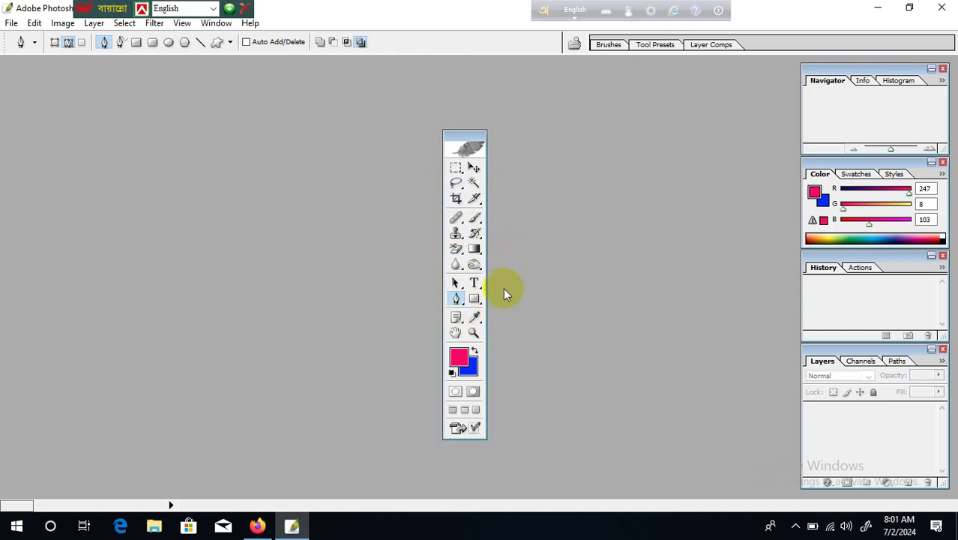
click(458, 300)
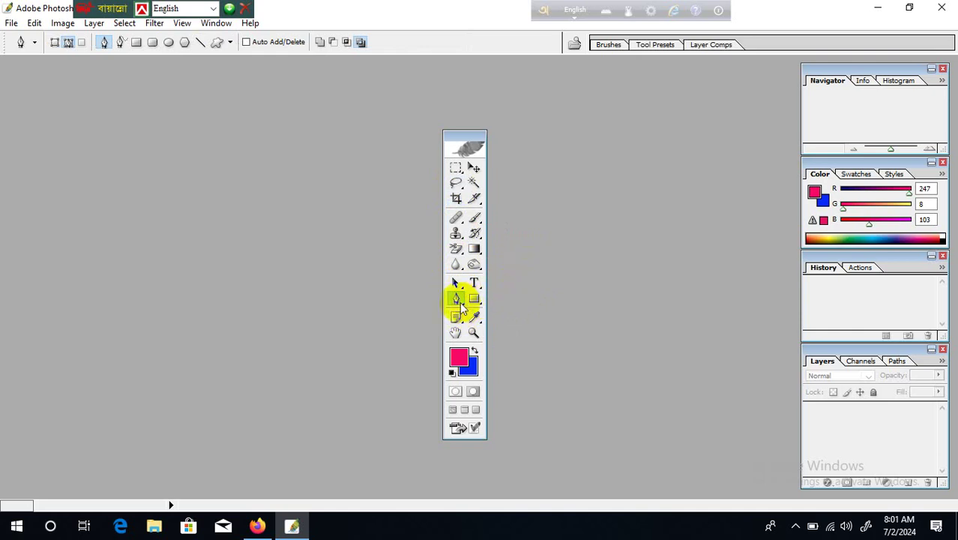
drag(460, 306, 546, 312)
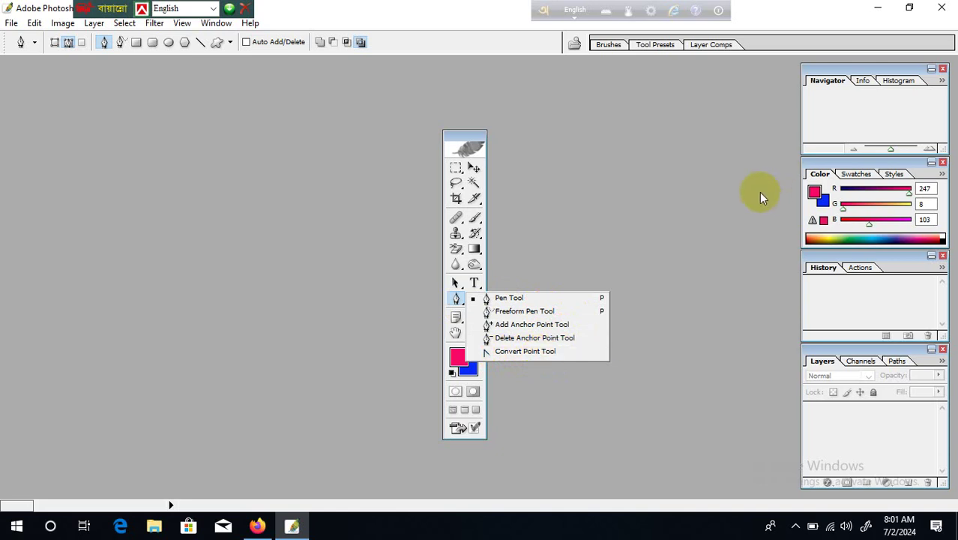
click(724, 197)
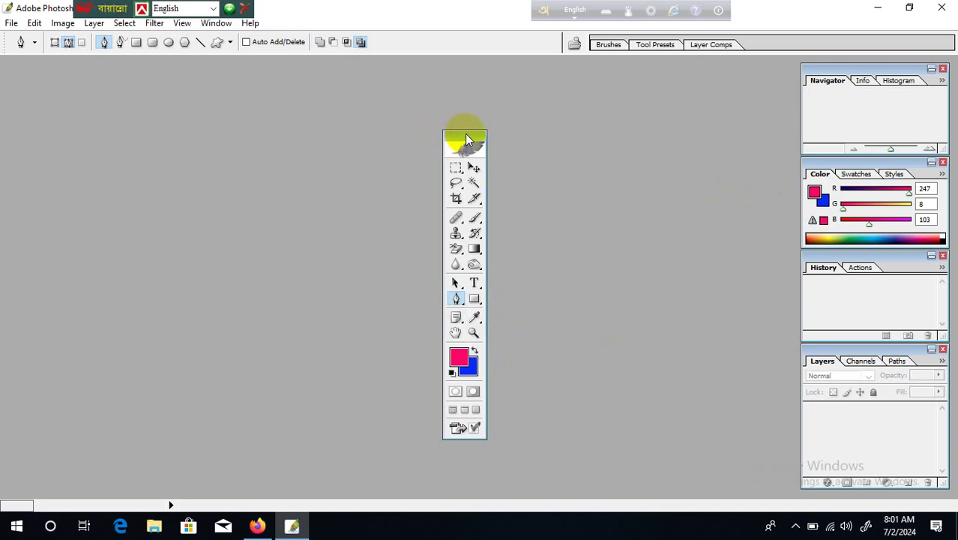
drag(465, 140, 31, 70)
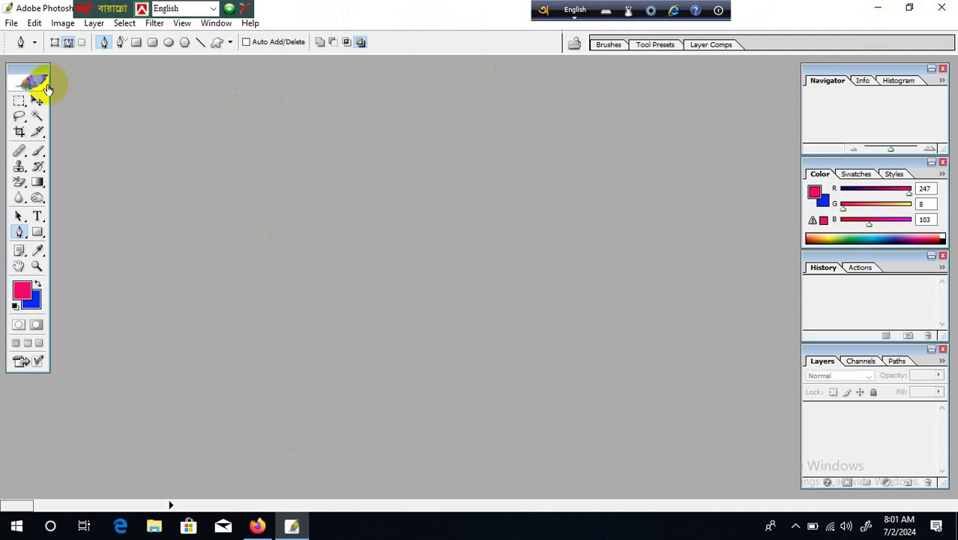
Review the available file, image, layer and view commands, and display the colour swatches.
click(11, 24)
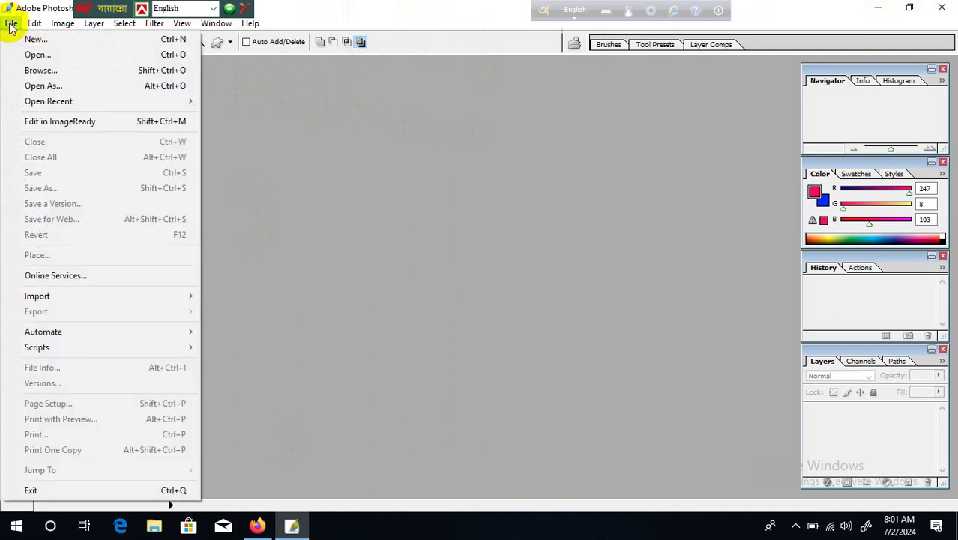
click(310, 222)
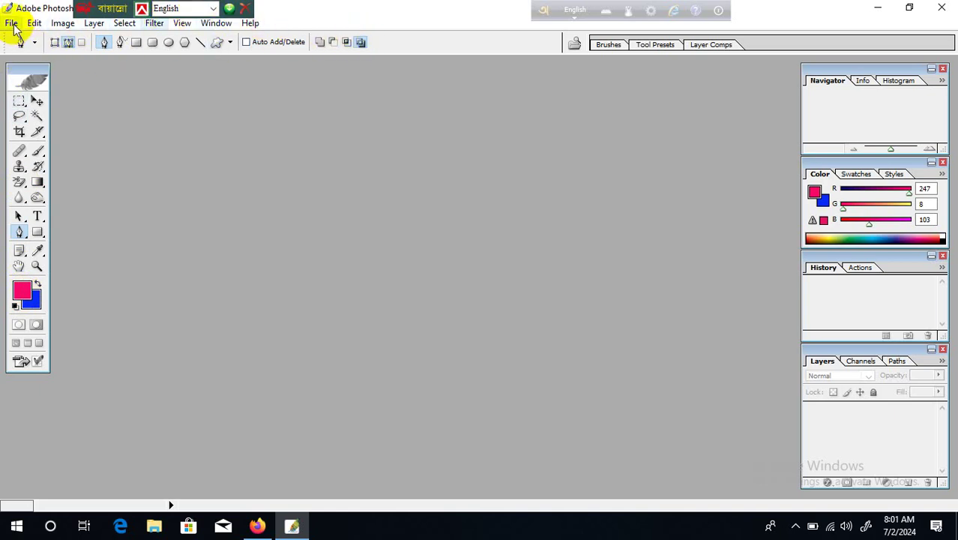
click(67, 26)
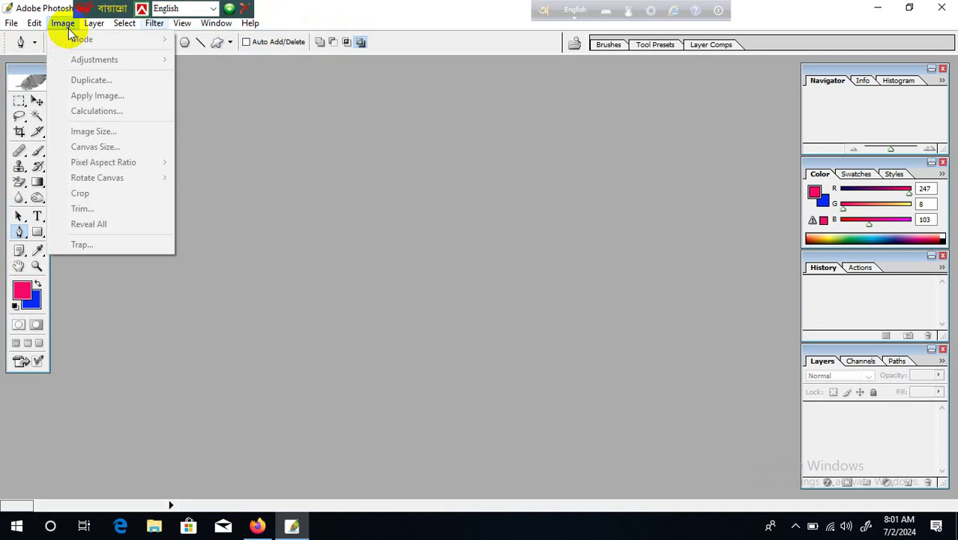
key(Right)
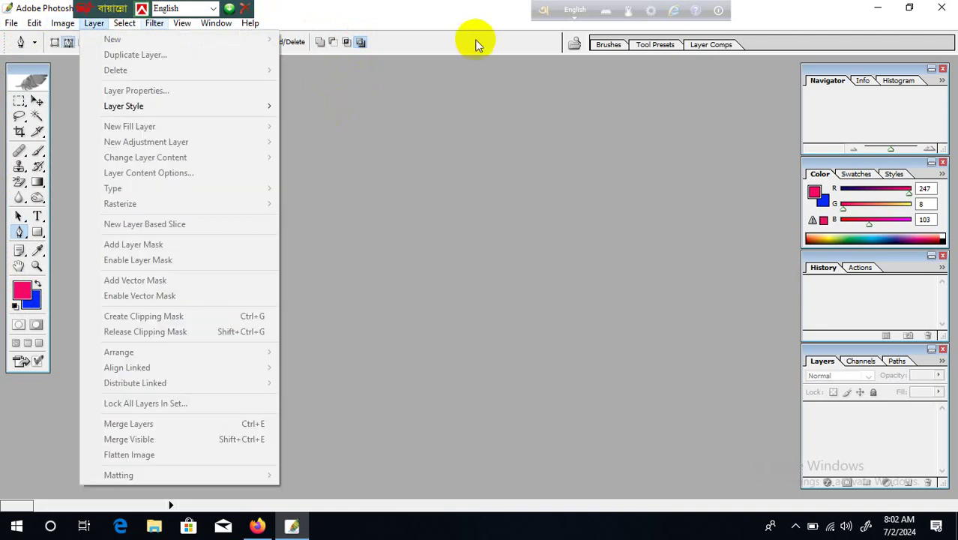
click(439, 43)
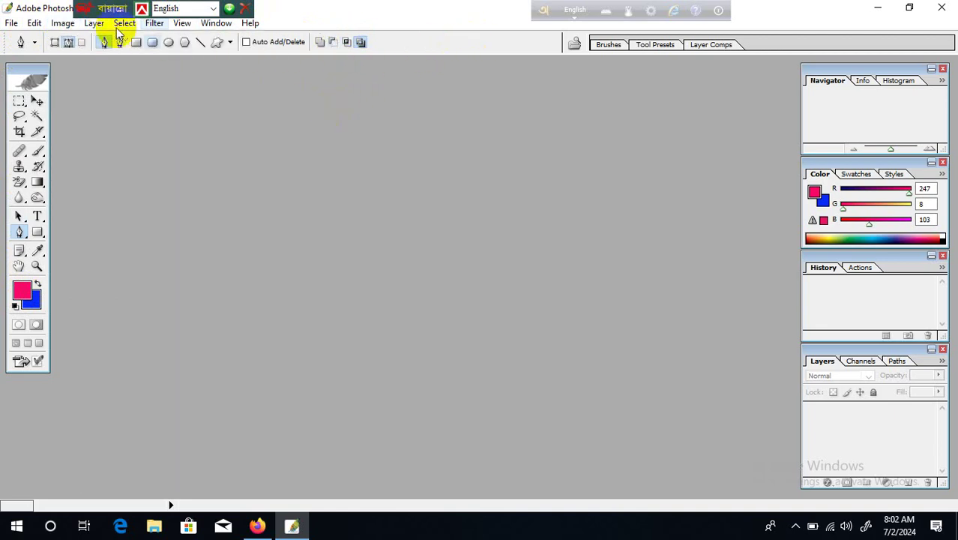
click(182, 23)
mouse_move(94, 23)
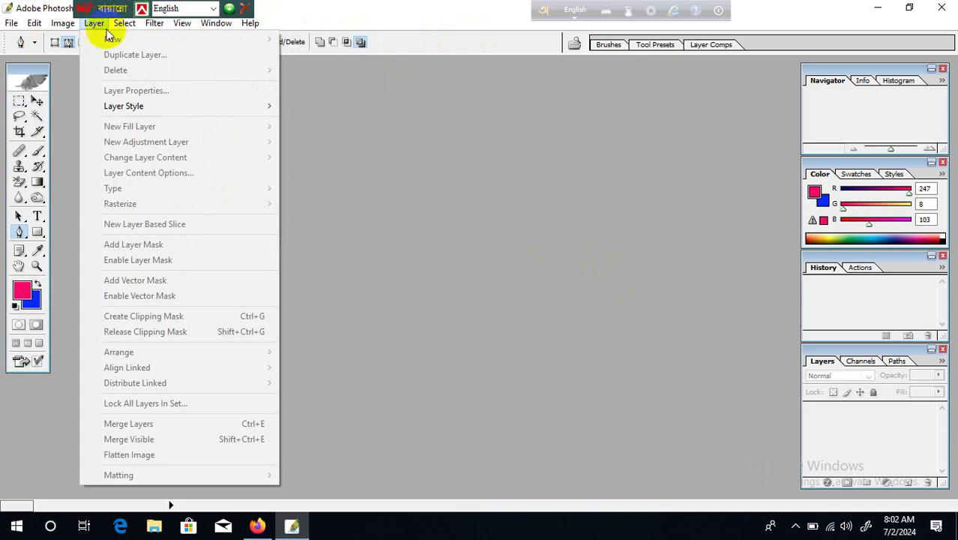
click(439, 194)
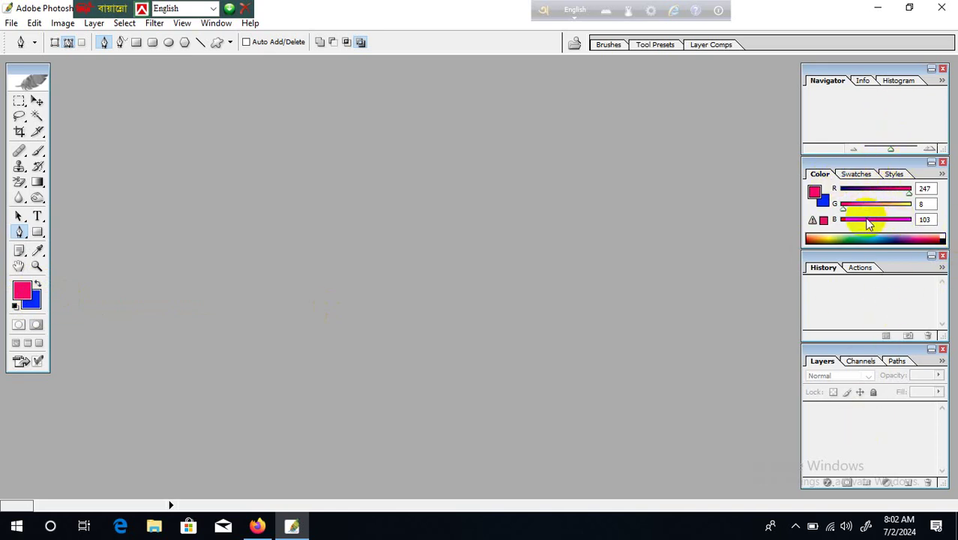
click(855, 173)
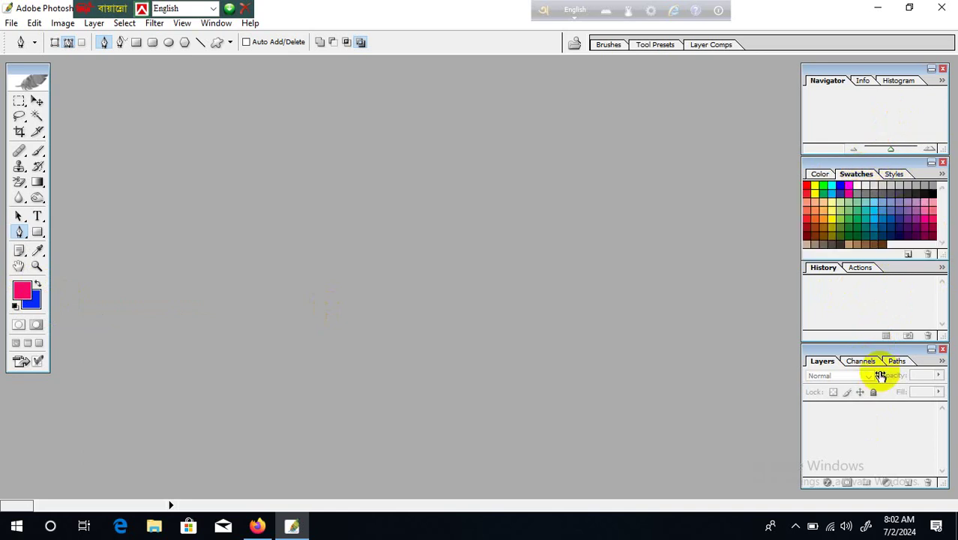
click(12, 23)
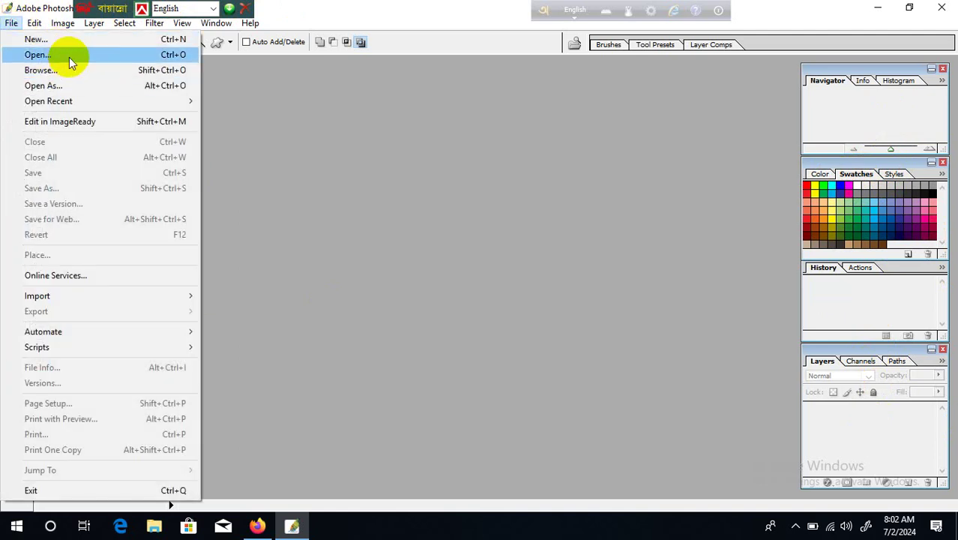
click(69, 57)
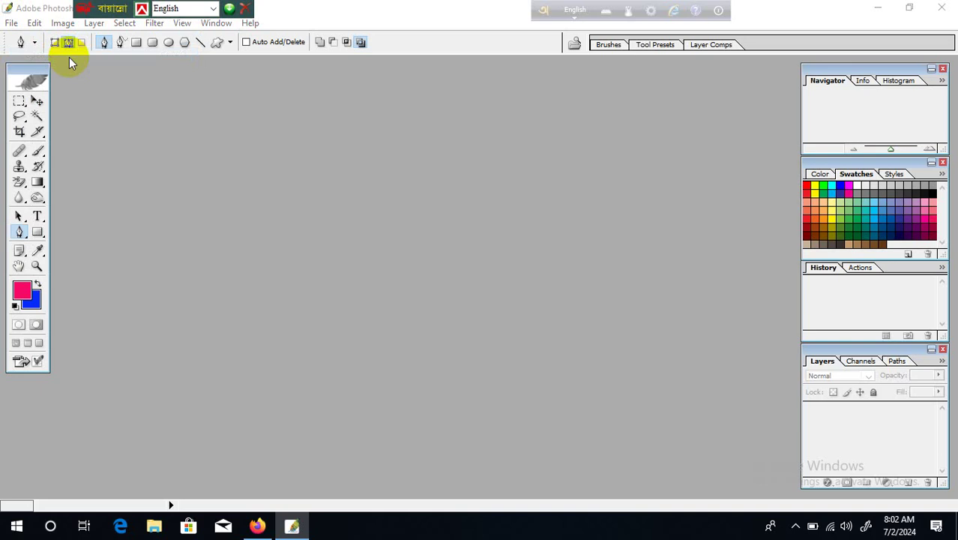
key(ctrl+o)
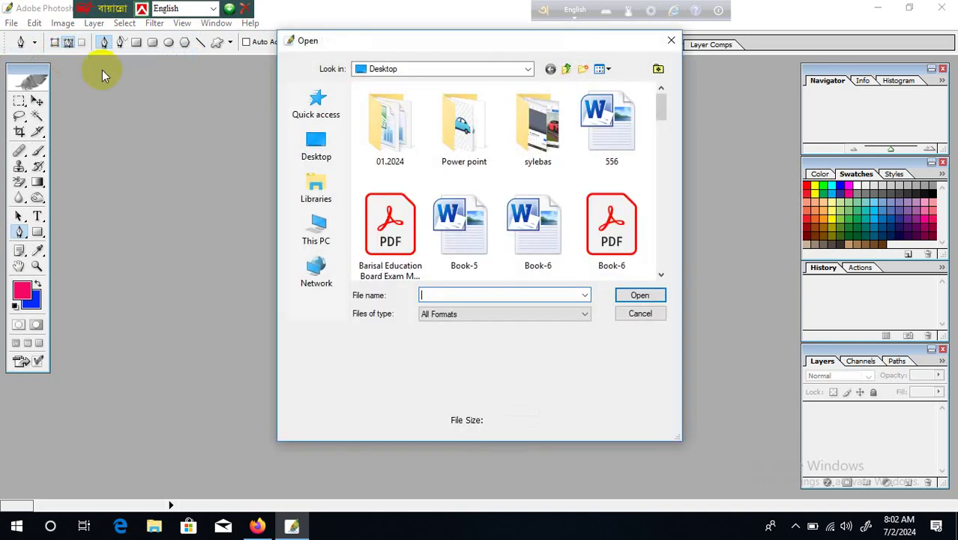
drag(658, 103, 749, 94)
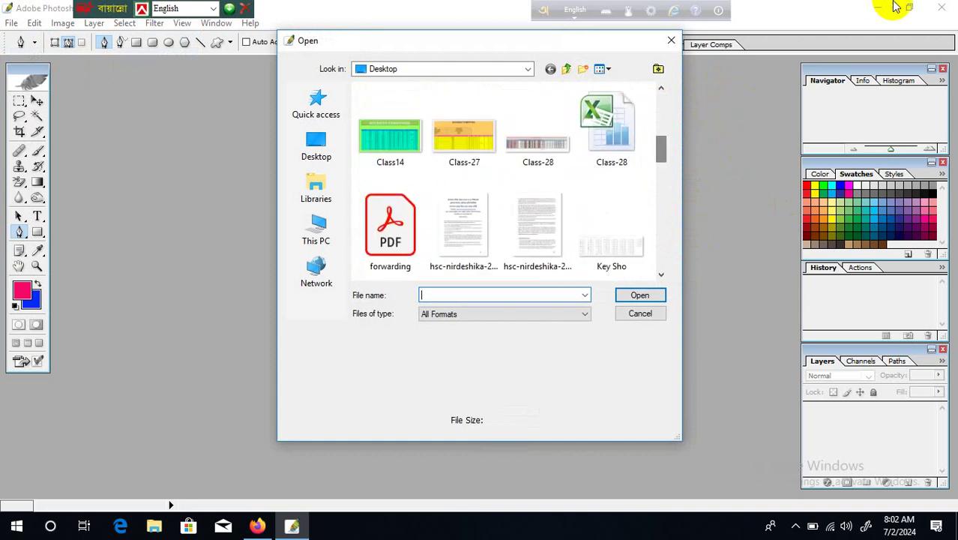
click(668, 43)
Switch to the browser and download the photo of the girl in the mustard field from the WhatsApp group chat.
click(878, 8)
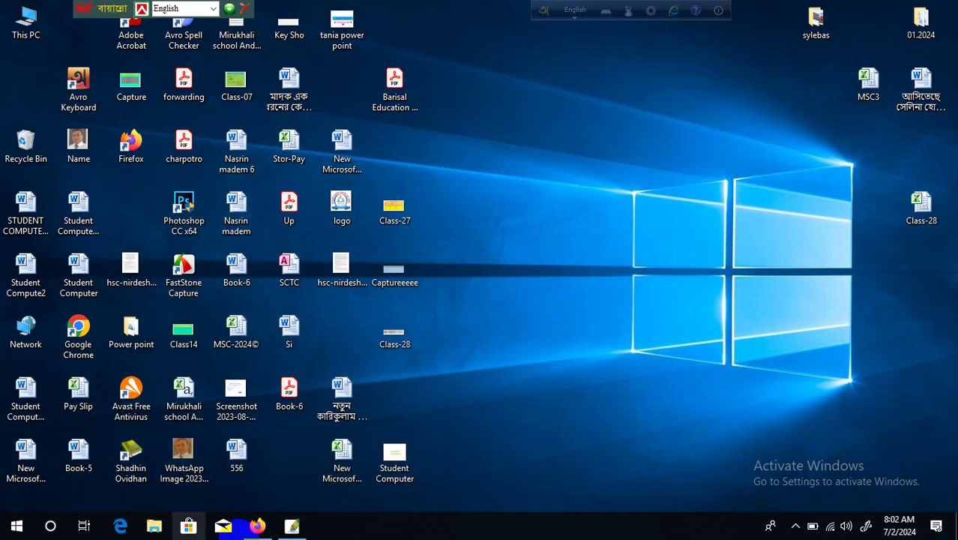
click(255, 523)
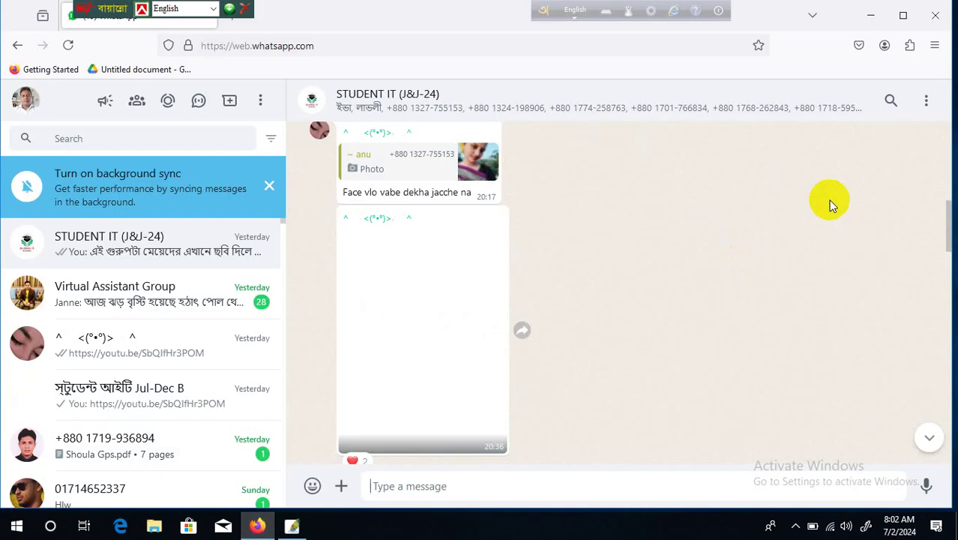
scroll(670, 284, up, 2)
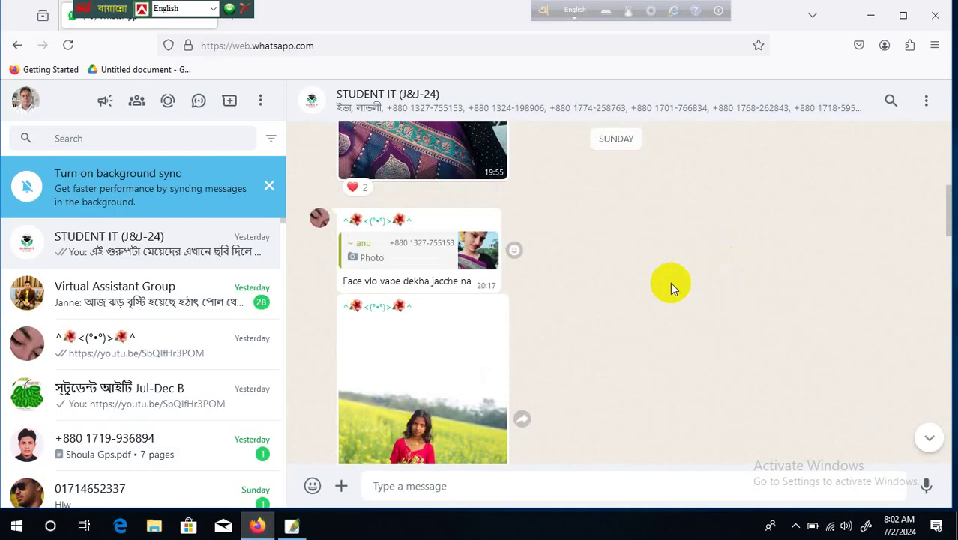
scroll(670, 287, up, 3)
scroll(670, 288, down, 5)
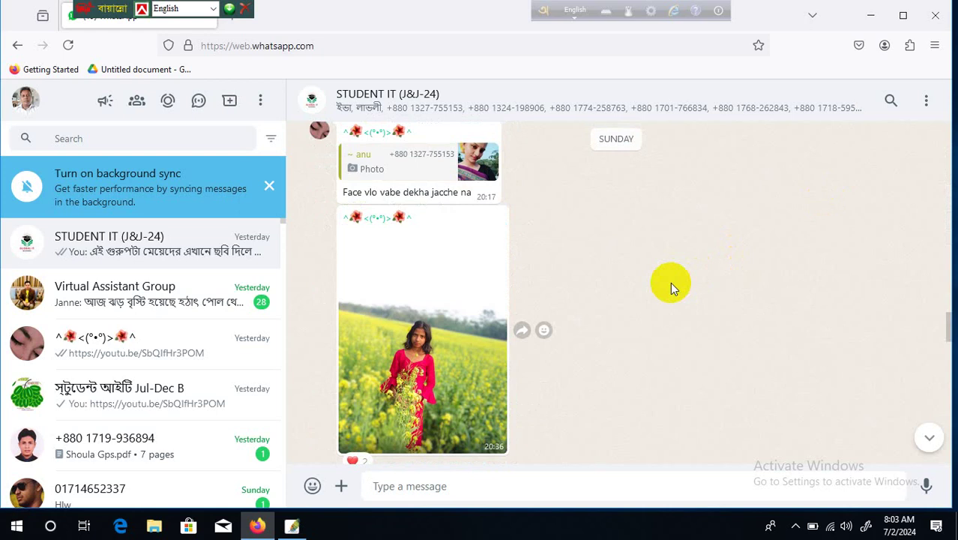
click(466, 259)
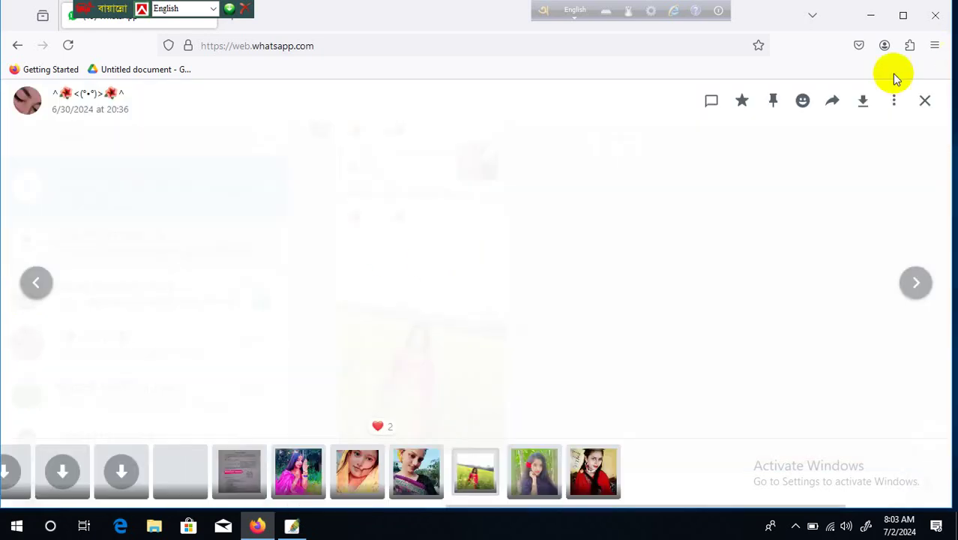
click(863, 104)
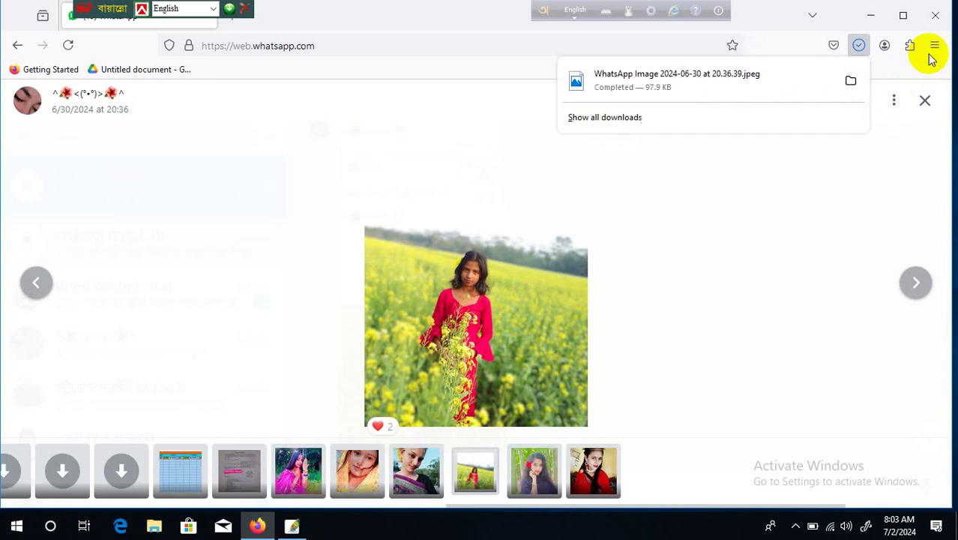
click(870, 15)
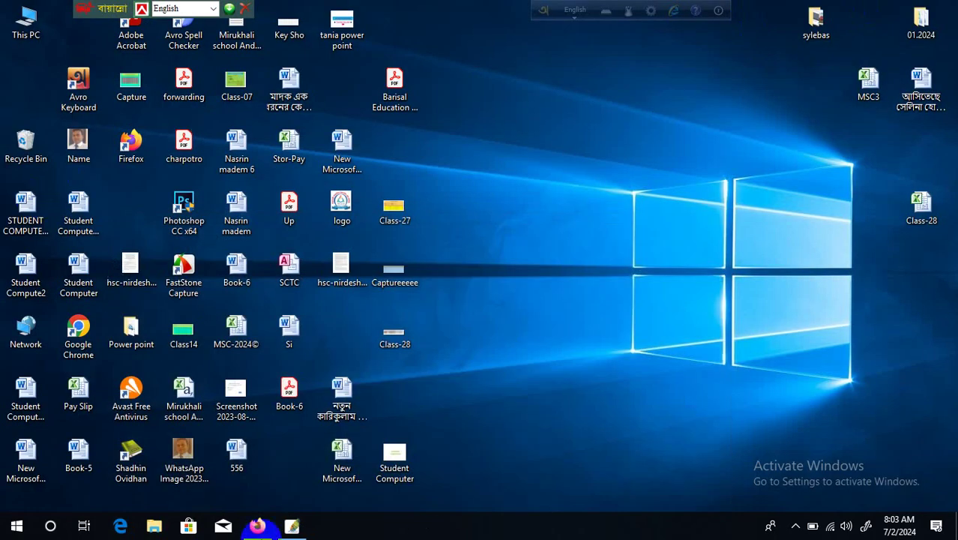
View the pink sari and red sari photos shared in the WhatsApp group chat, and minimize the browser.
click(257, 524)
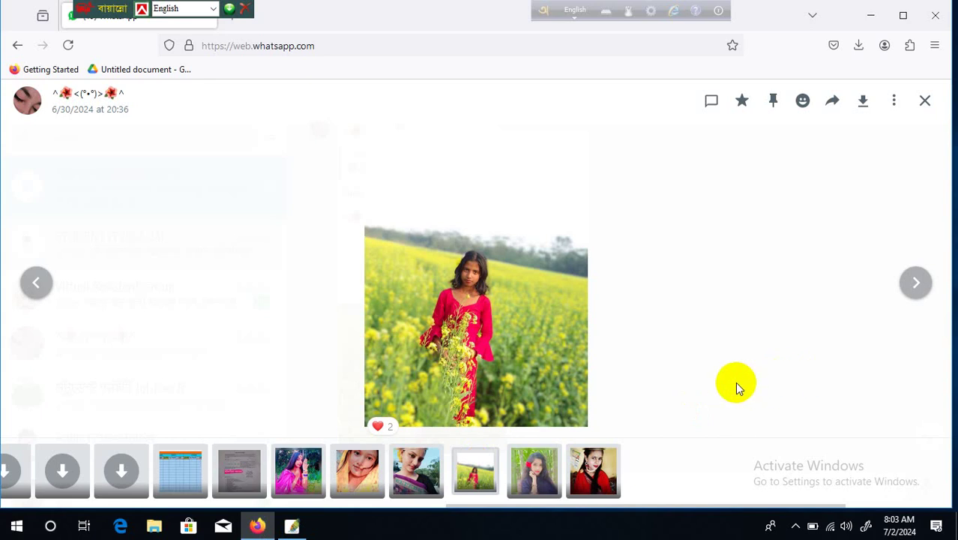
click(299, 473)
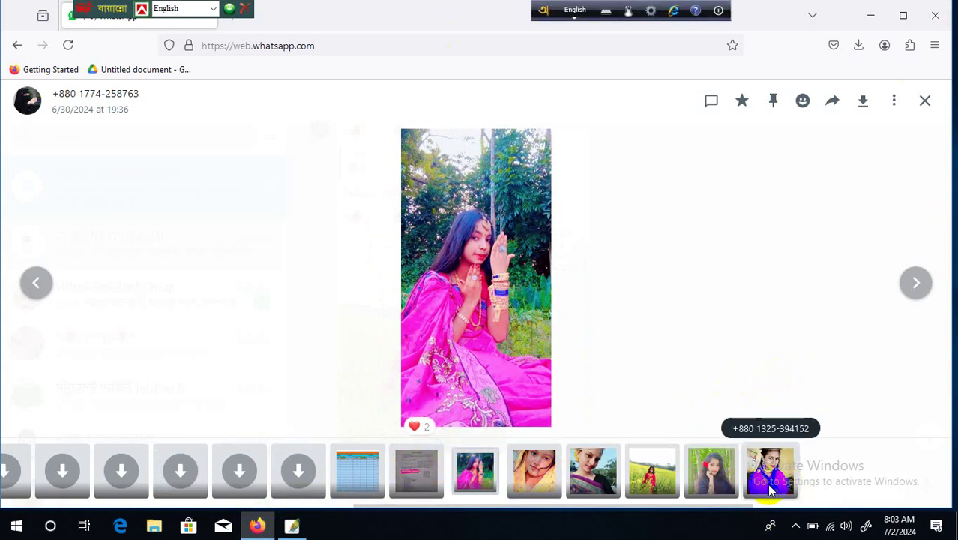
click(770, 472)
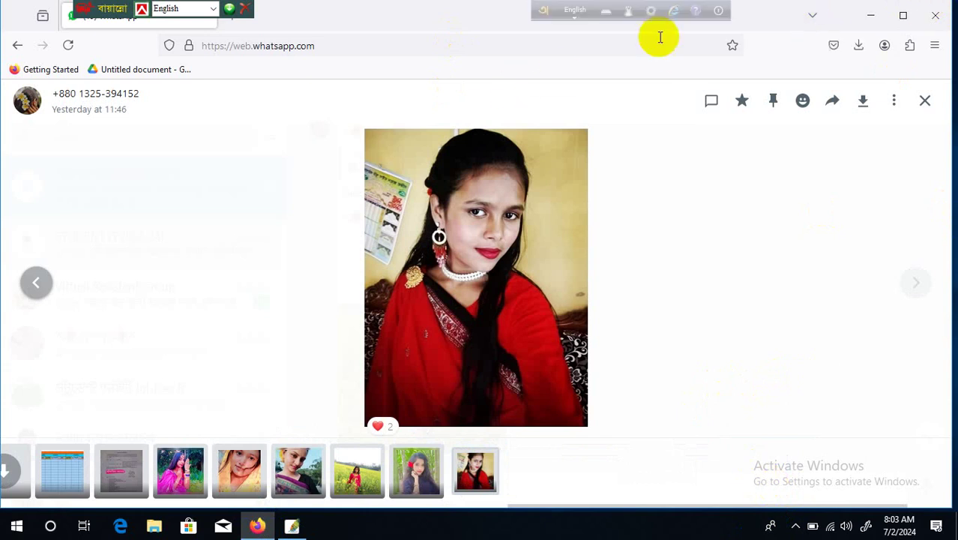
click(871, 18)
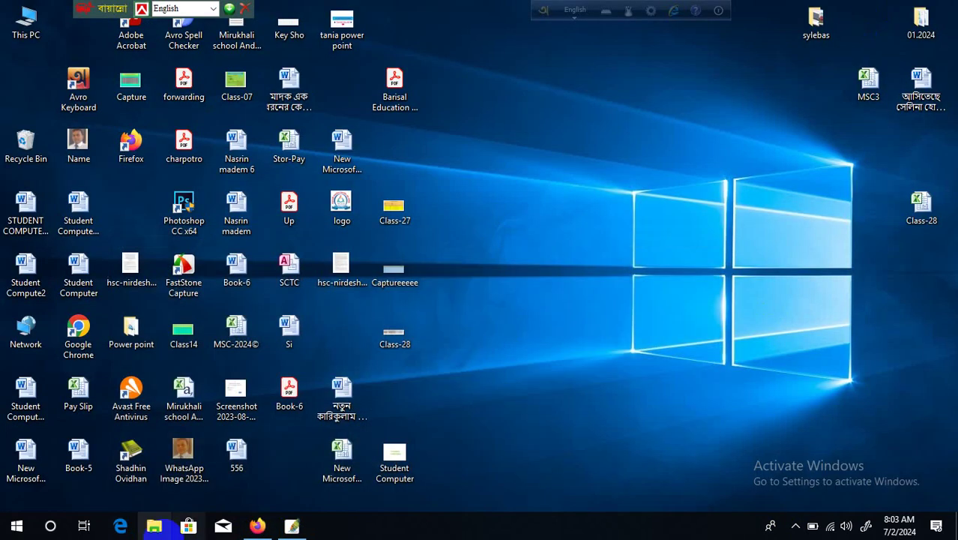
Open the Downloads folder in File Explorer.
click(21, 37)
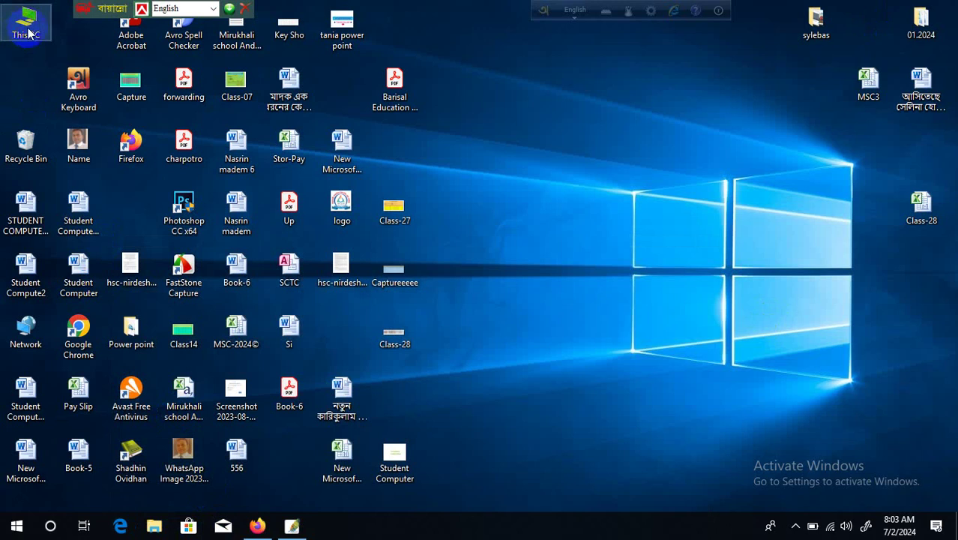
double_click(38, 28)
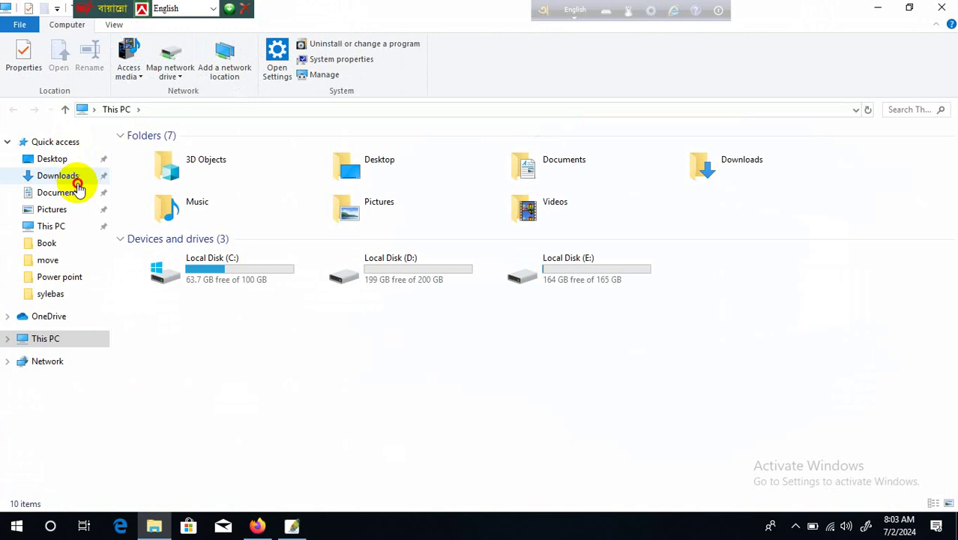
click(74, 180)
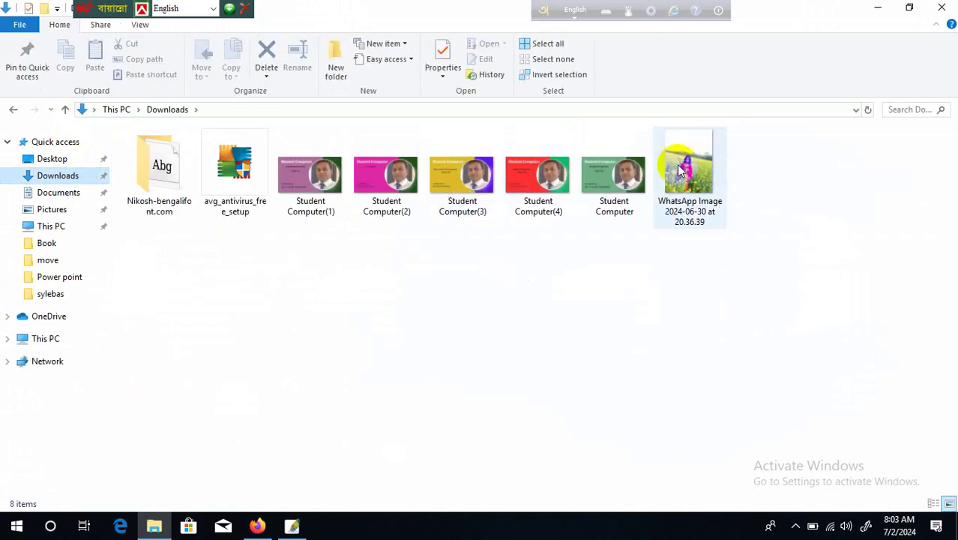
Move "WhatsApp Image 2024-06-30 at 20.36.39" from Downloads to the desktop and close the folder window.
click(678, 170)
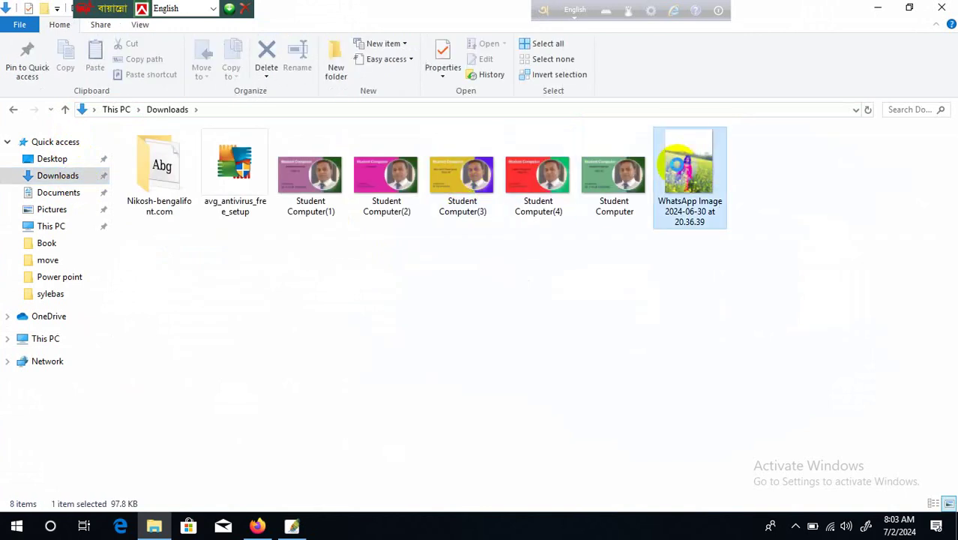
right_click(679, 170)
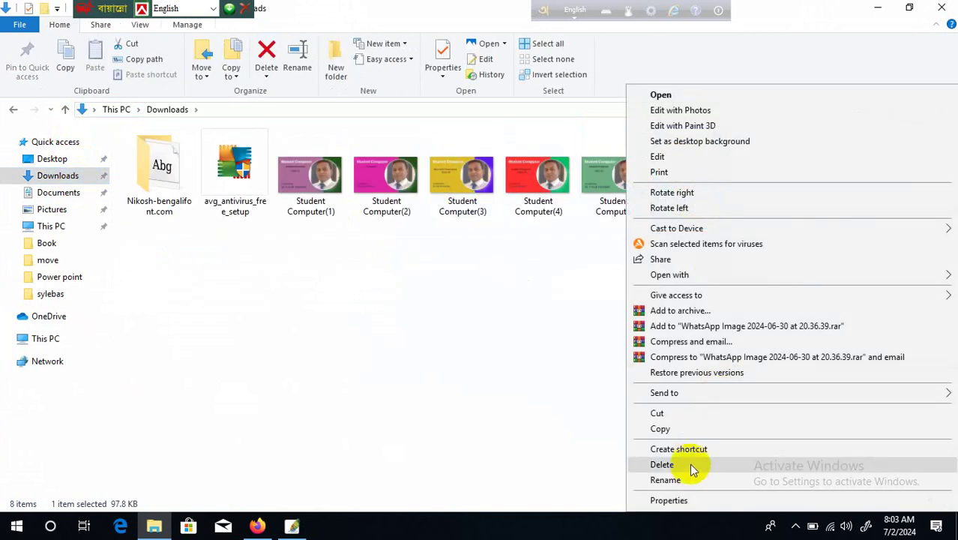
click(717, 412)
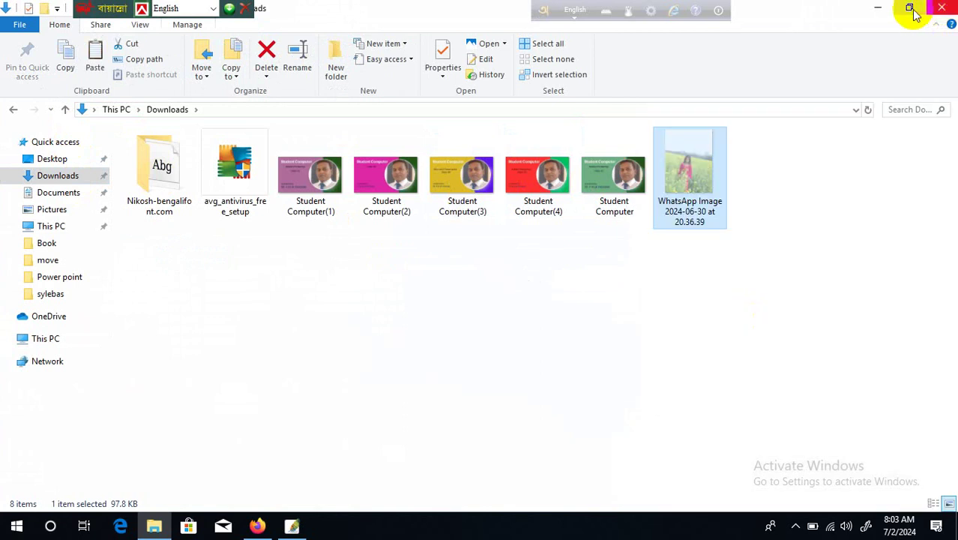
click(910, 9)
right_click(769, 94)
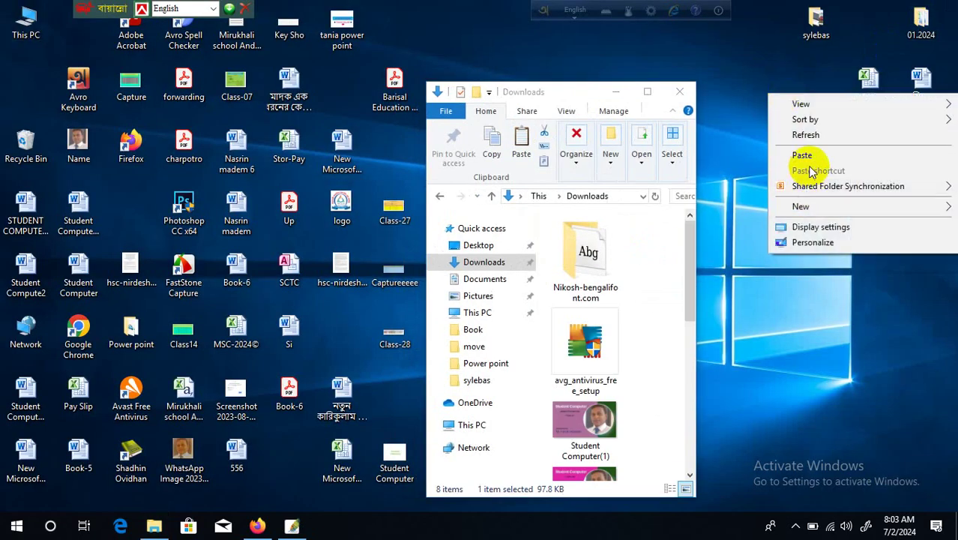
click(806, 154)
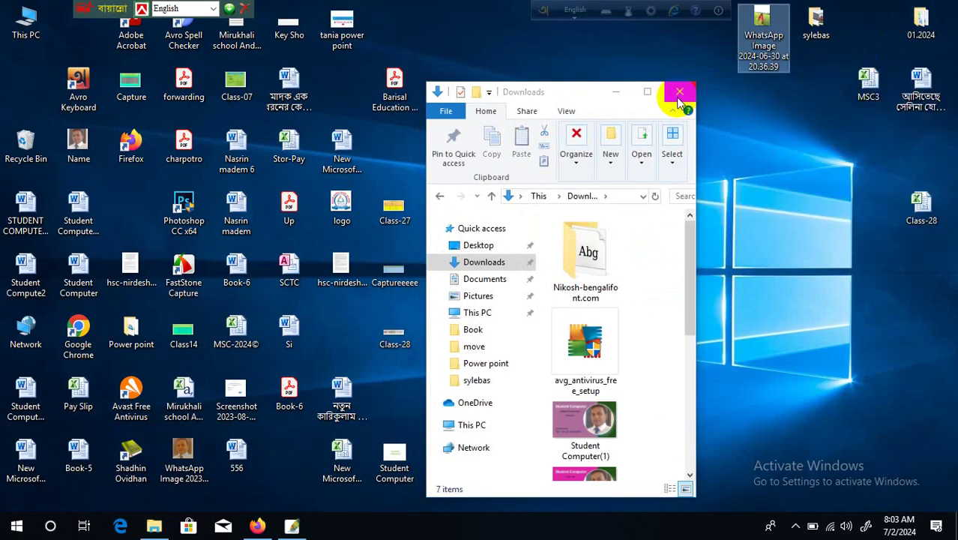
click(679, 92)
Switch to Adobe Photoshop and open the portrait Name.jpg from the Desktop.
click(291, 525)
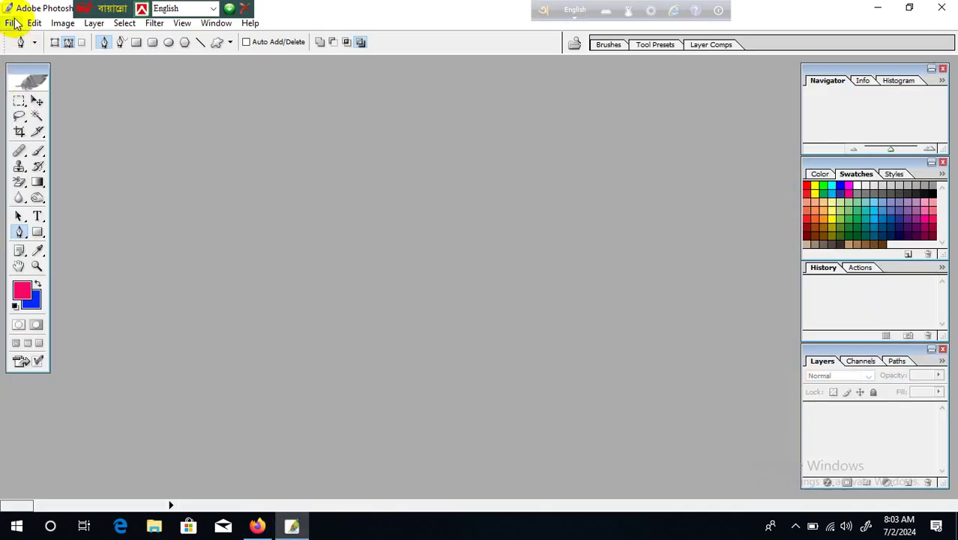
click(12, 23)
click(37, 55)
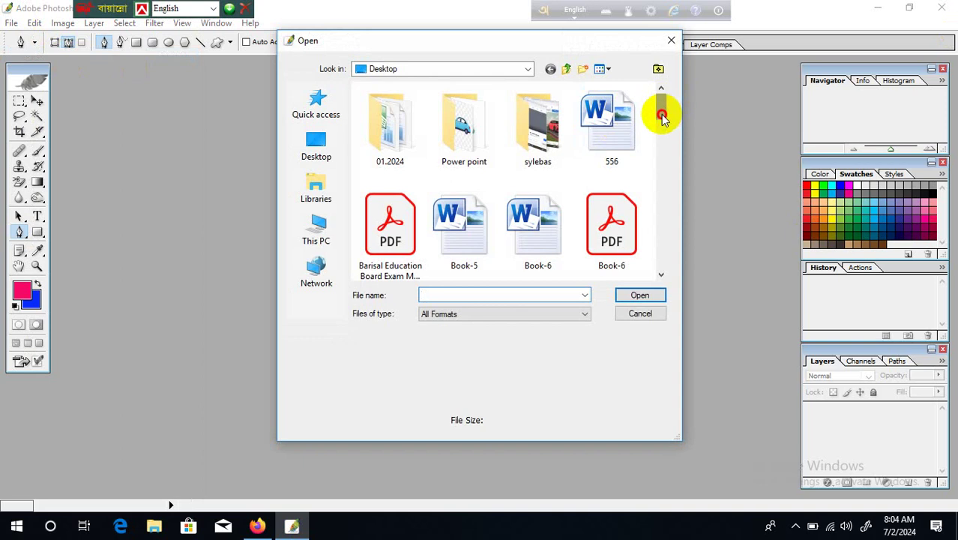
drag(662, 118, 459, 182)
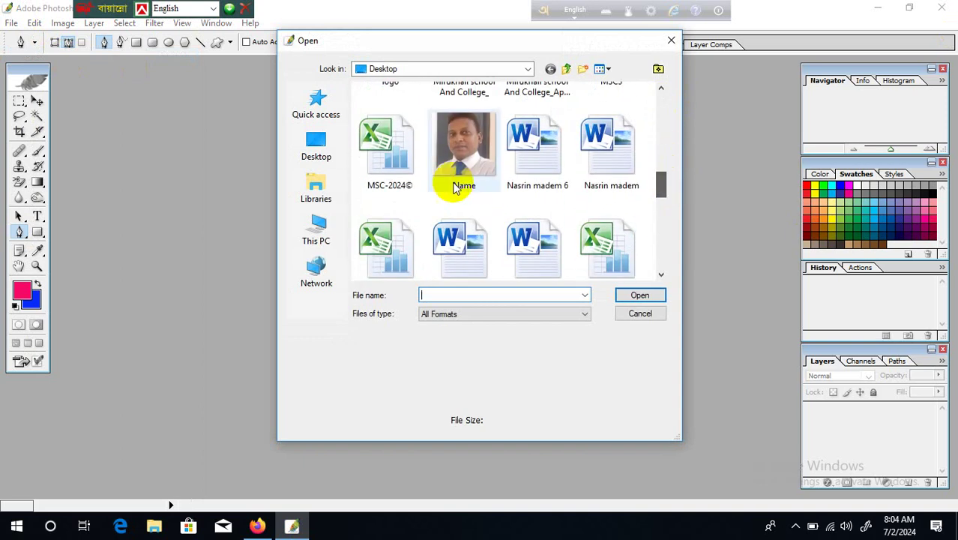
double_click(472, 143)
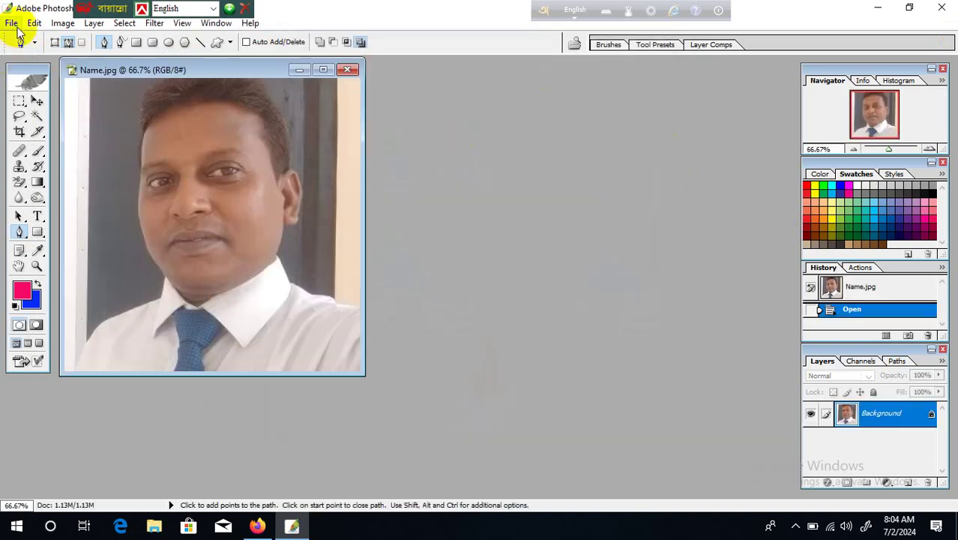
Look through the sylebas folder on the Desktop for another image to open.
click(16, 27)
click(97, 57)
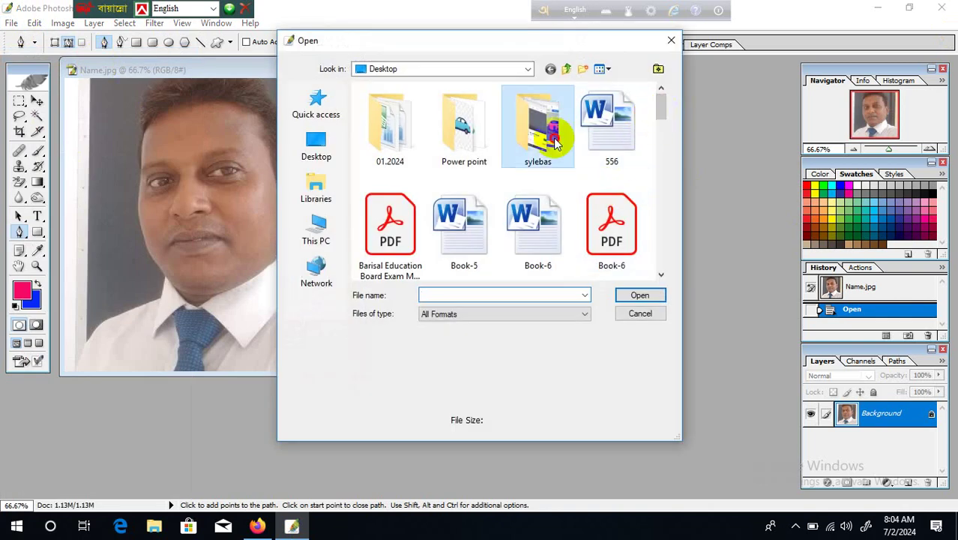
double_click(555, 143)
click(664, 118)
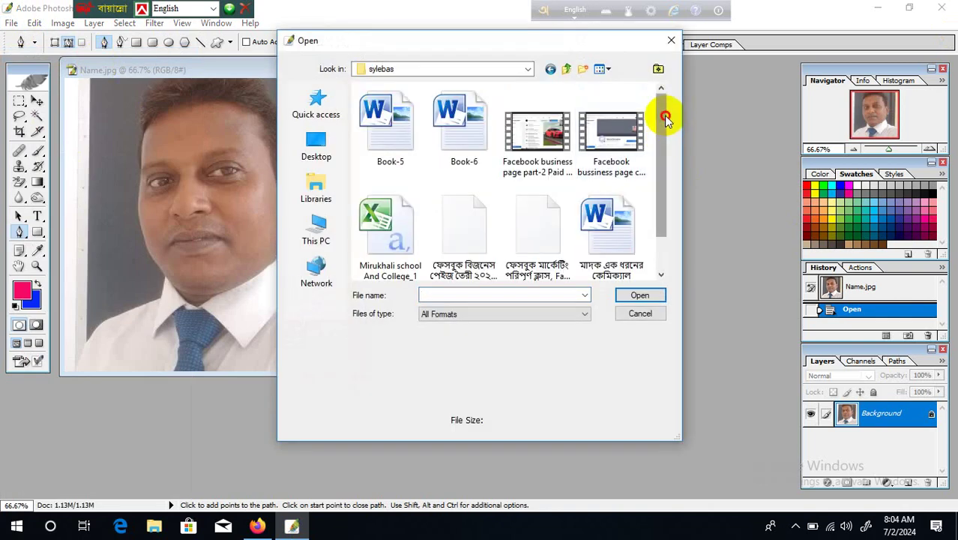
drag(665, 117, 665, 149)
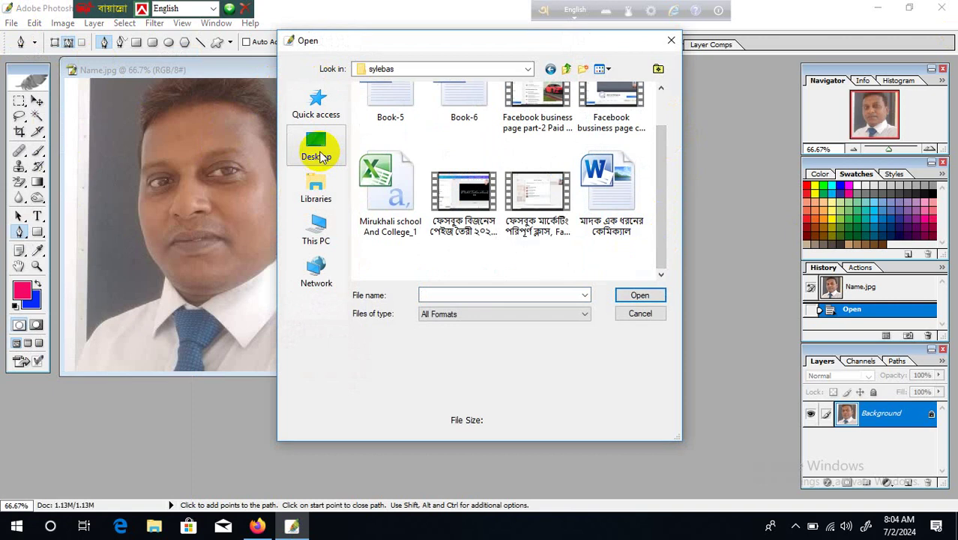
Go back to the Desktop location and open Name.jpg again.
click(318, 154)
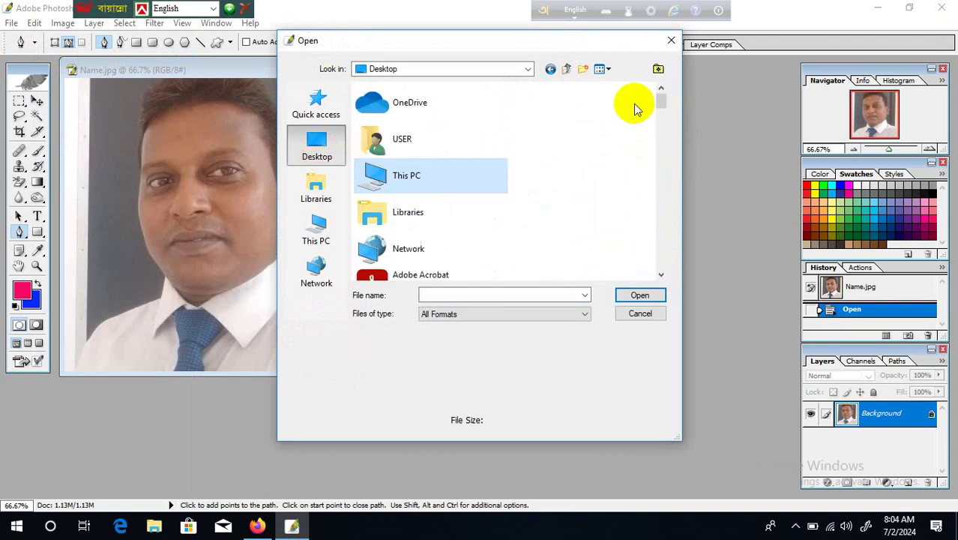
drag(662, 100, 662, 204)
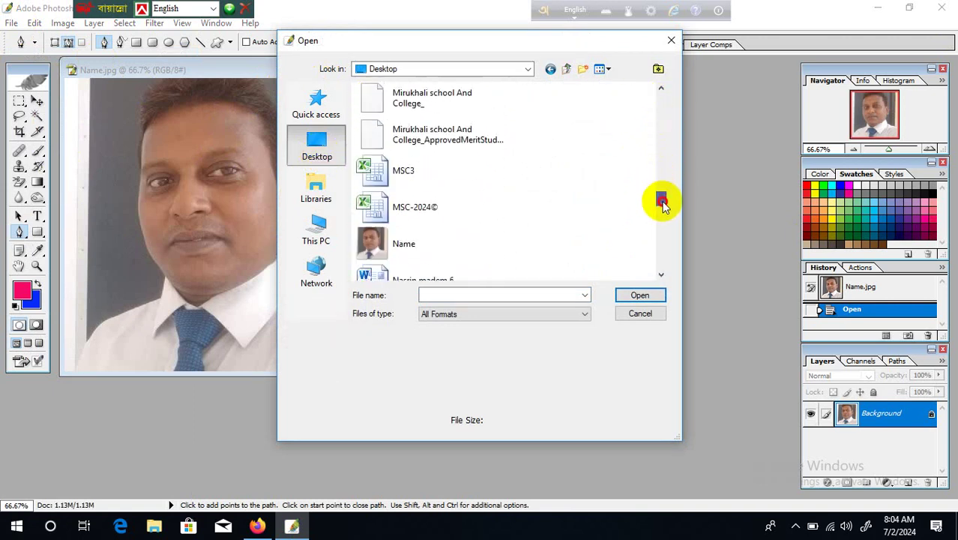
click(426, 132)
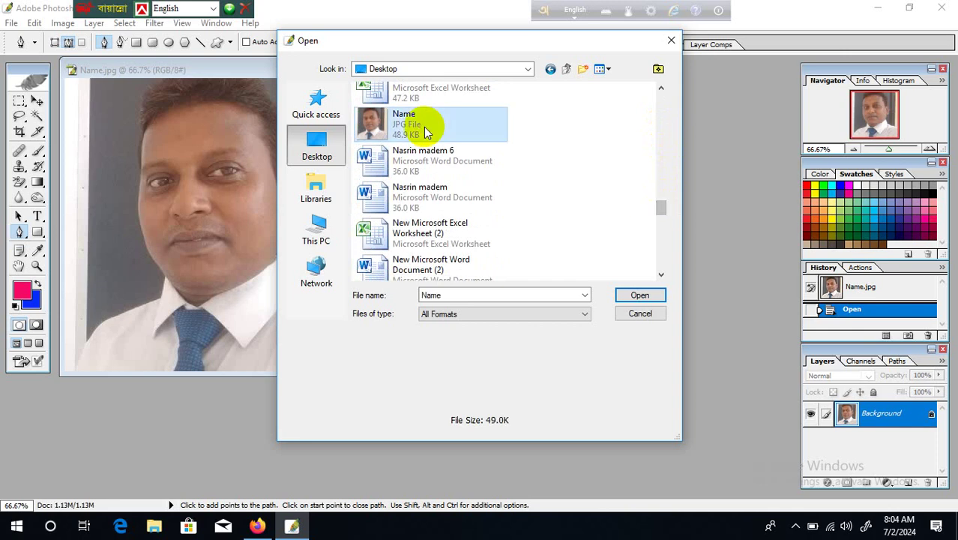
double_click(425, 132)
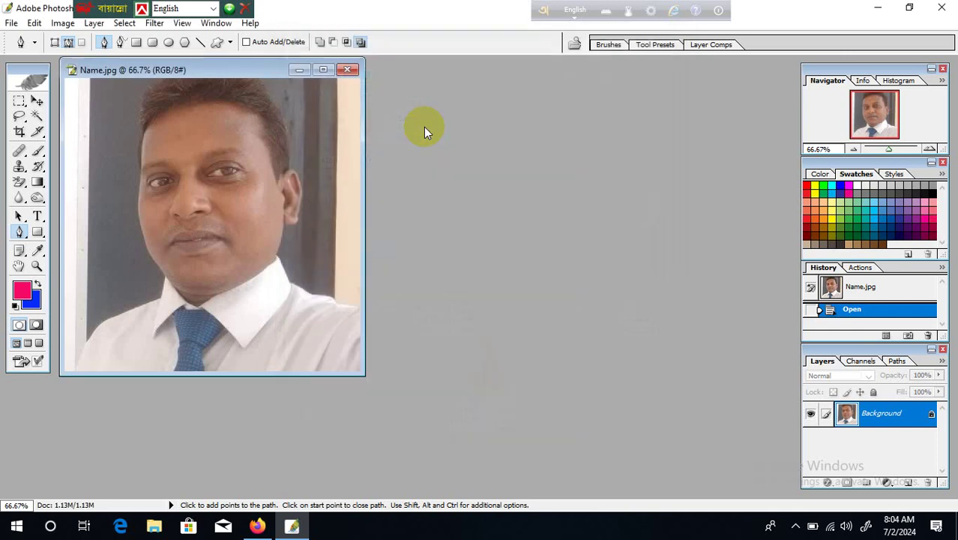
Try to open "WhatsApp Image 2024-06-30 at 20.36.39" from the Desktop.
click(10, 23)
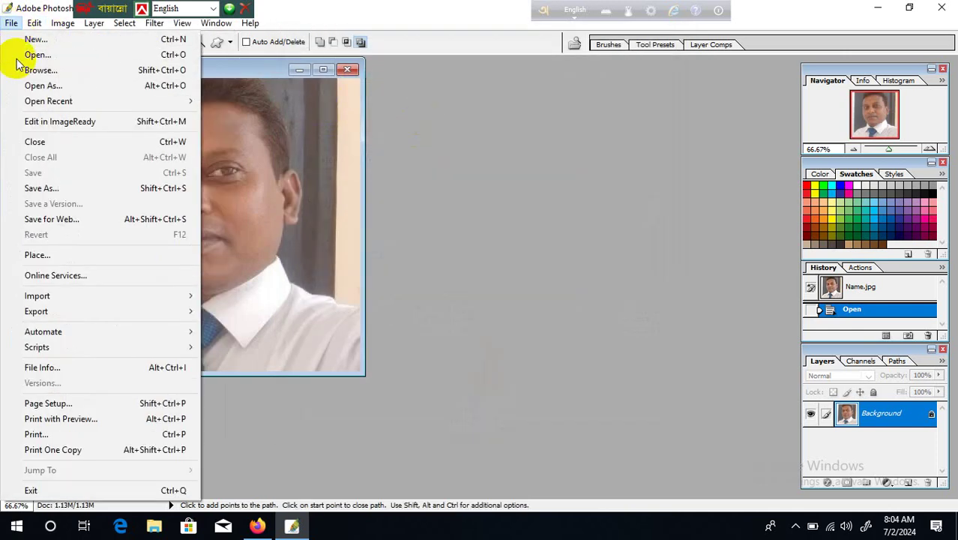
click(64, 58)
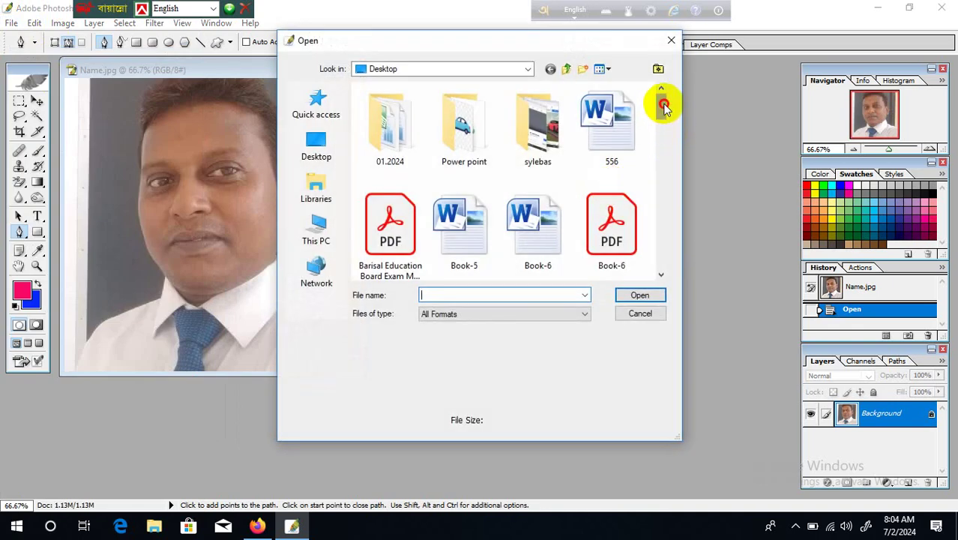
drag(664, 100, 677, 246)
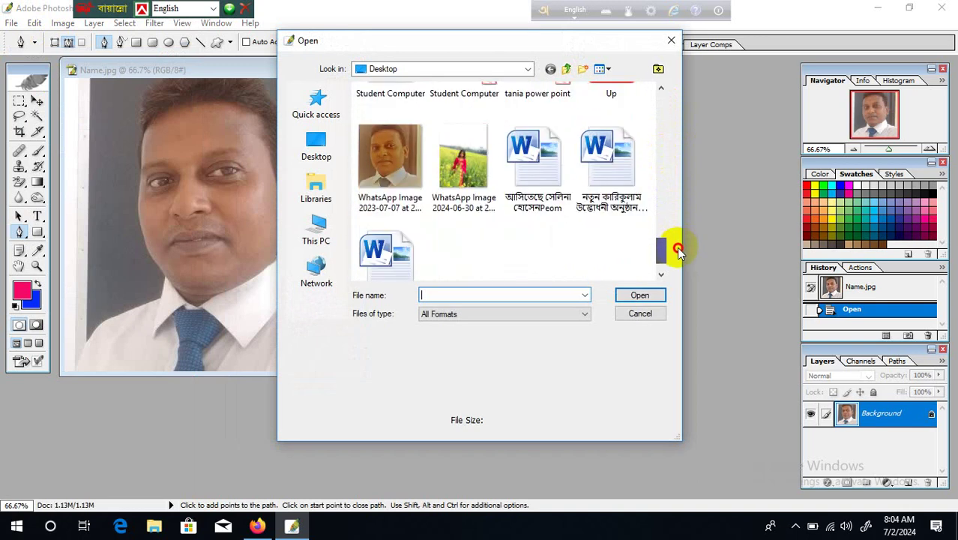
click(450, 169)
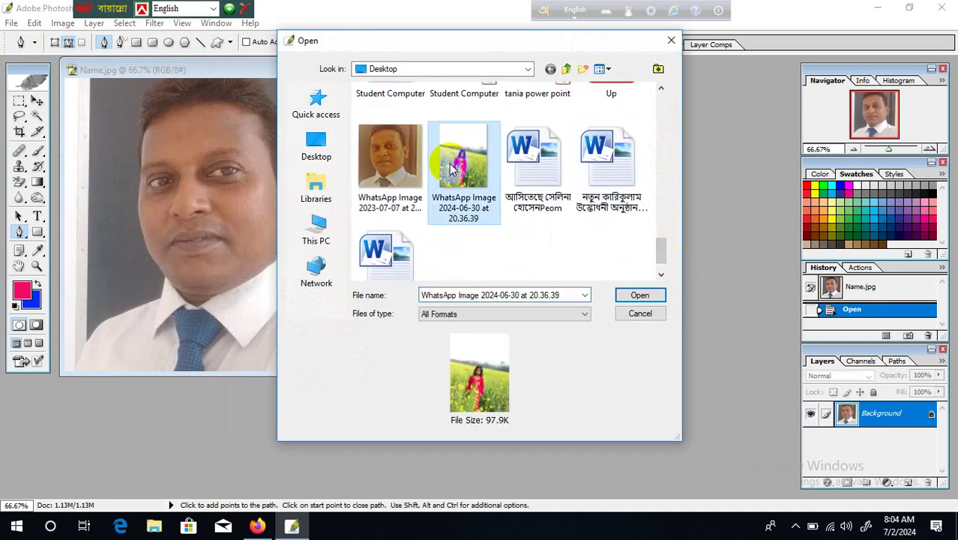
click(648, 295)
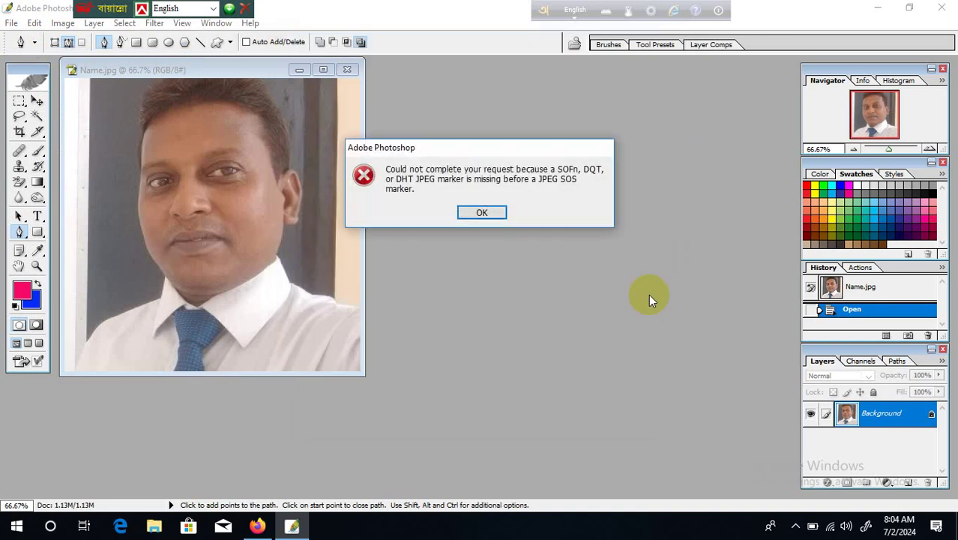
Dismiss the error, open "WhatsApp Image 2024-06-30 at 20.36.39" from the desktop in Photos to check it, and close the viewer.
click(484, 213)
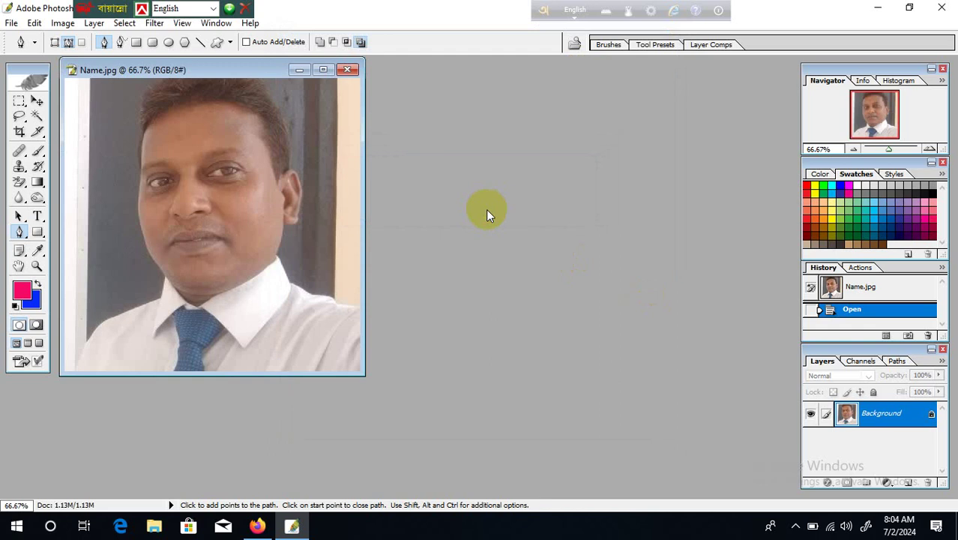
click(875, 13)
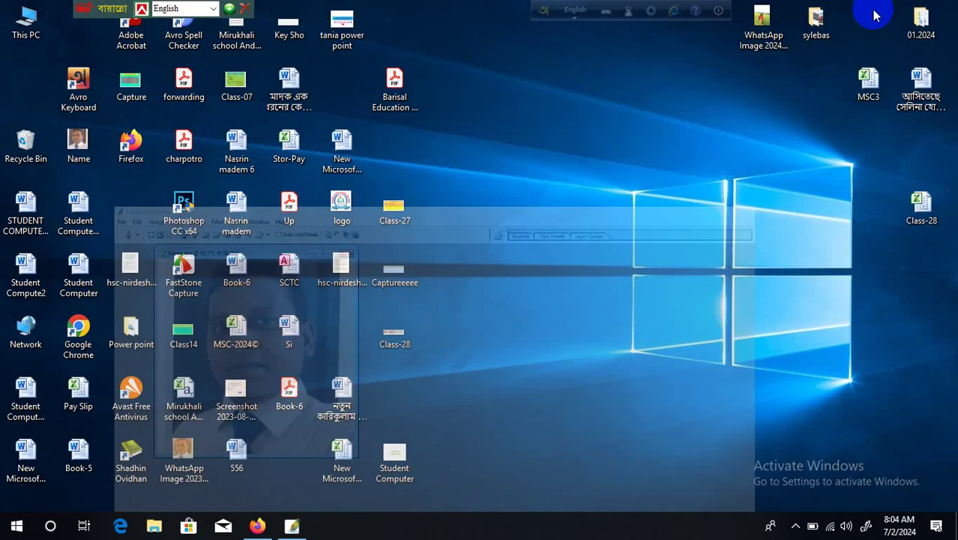
click(256, 526)
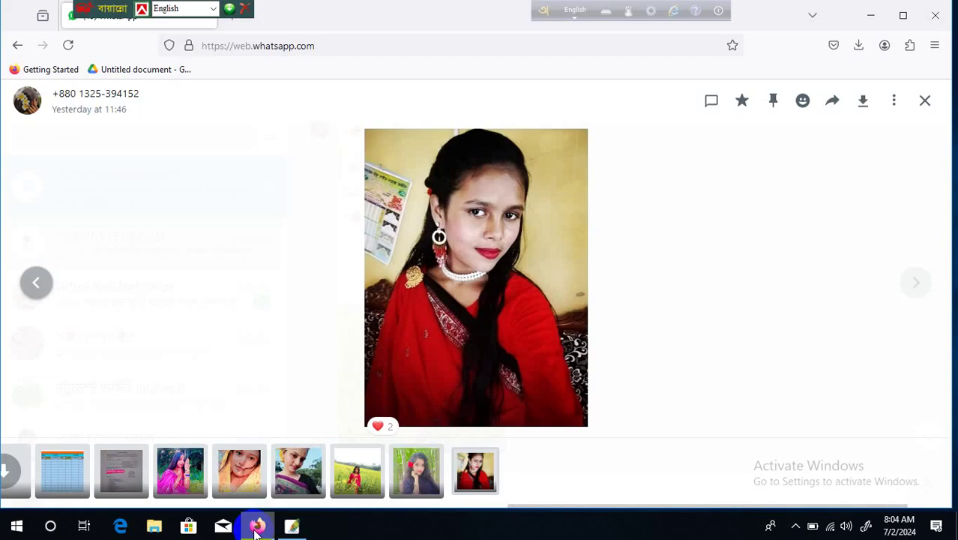
click(873, 14)
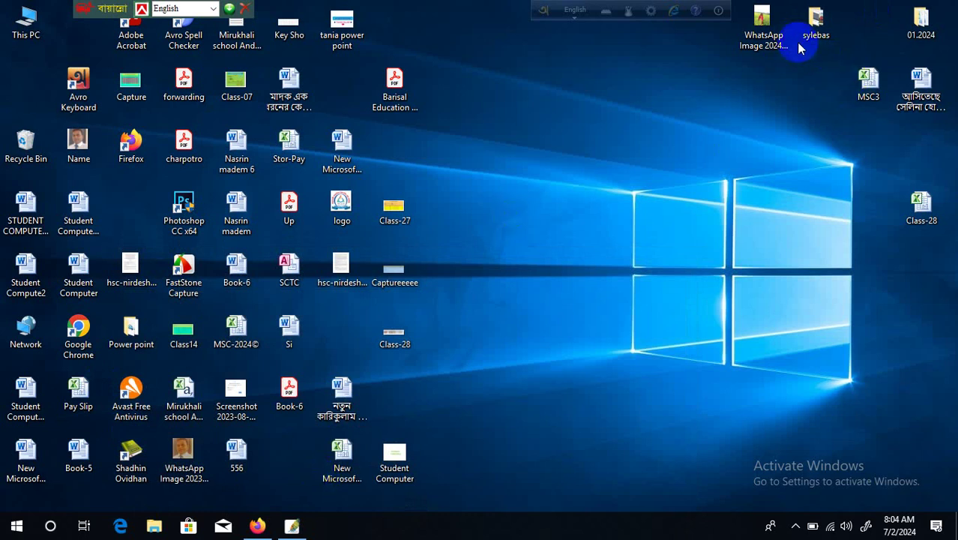
click(754, 29)
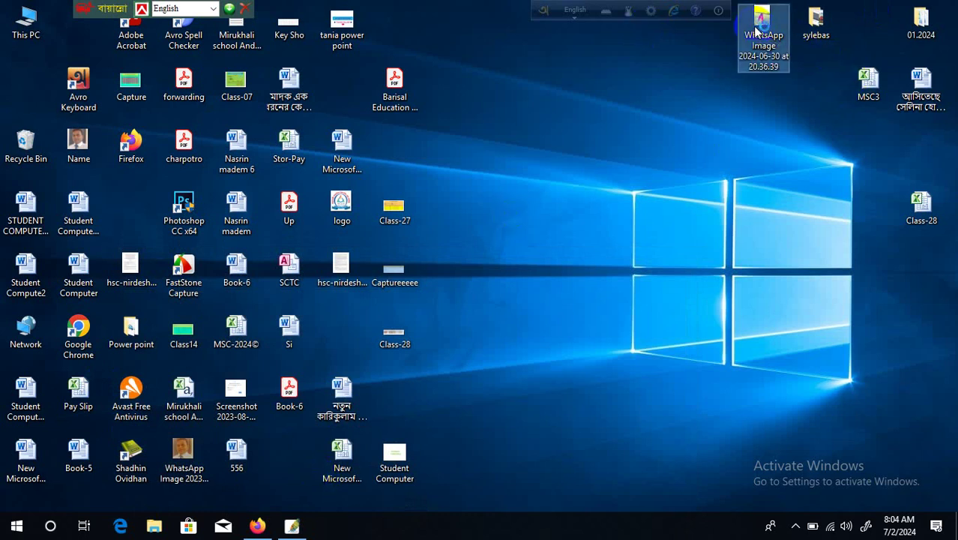
double_click(755, 28)
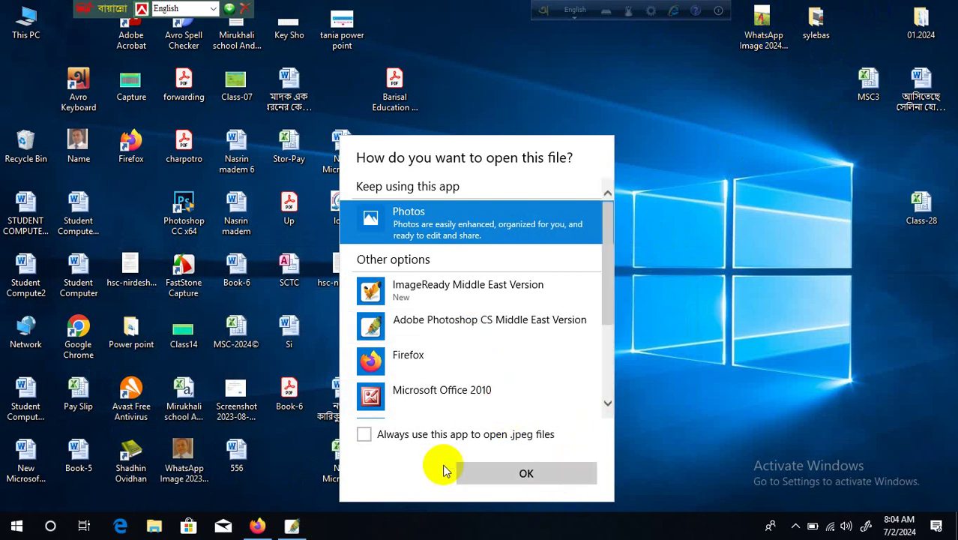
click(528, 472)
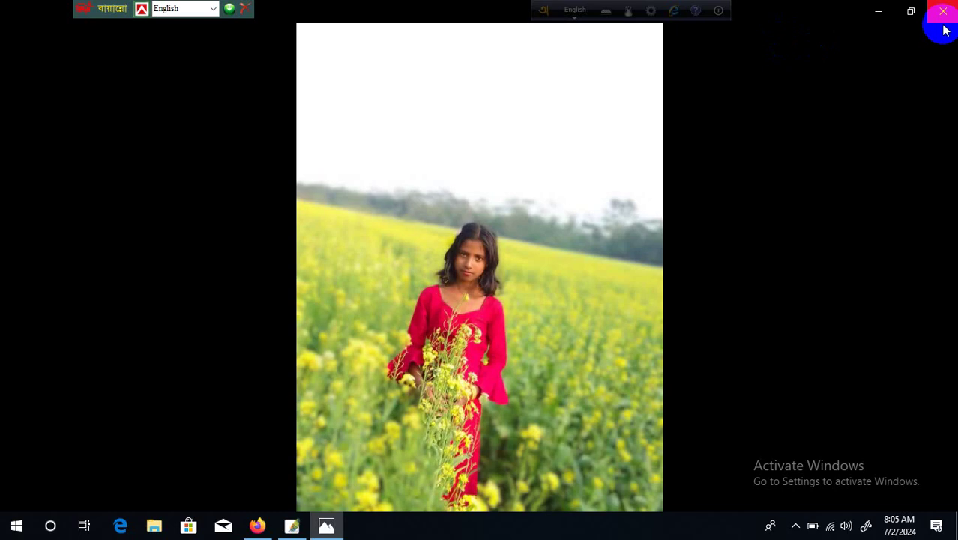
click(941, 21)
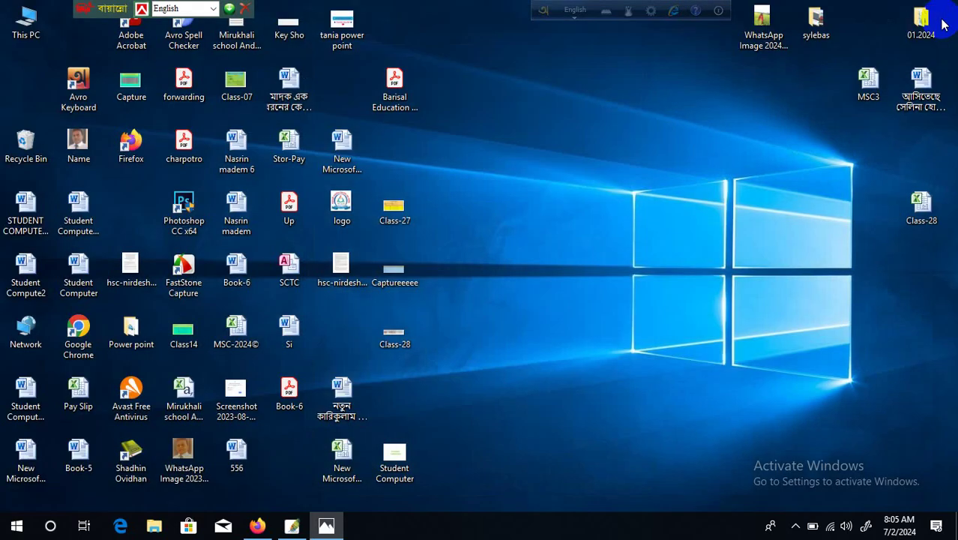
Switch back to Adobe Photoshop and try again to open "WhatsApp Image 2024-06-30 at 20.36.39" from the Desktop.
click(283, 527)
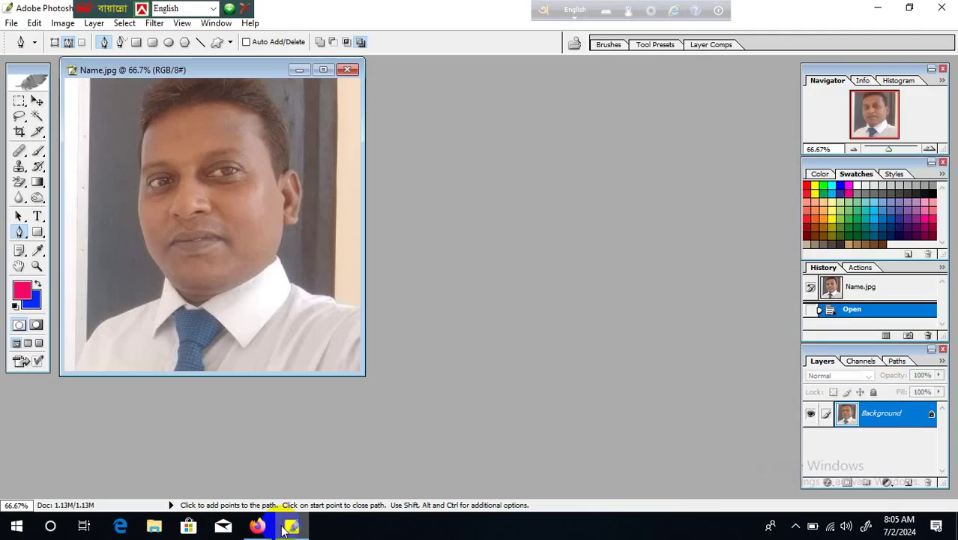
click(11, 22)
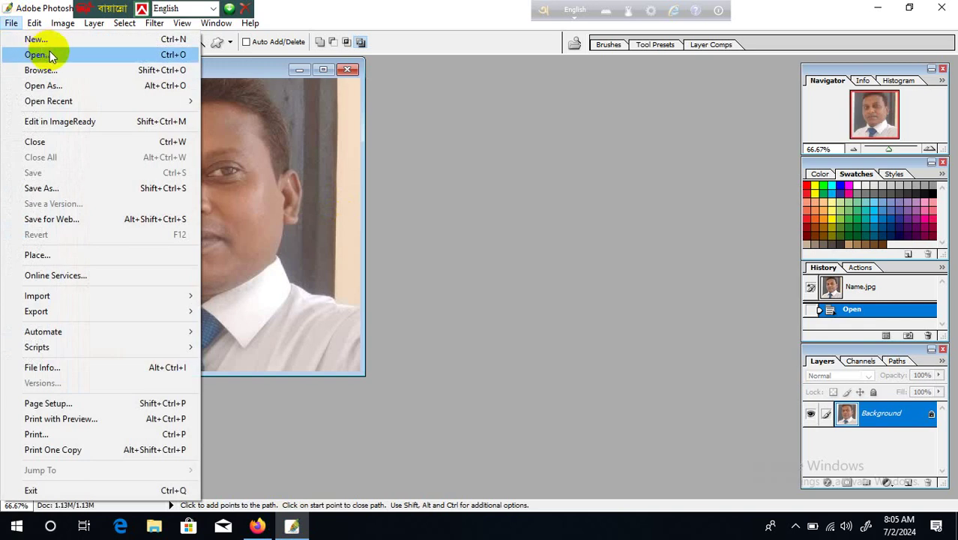
click(58, 56)
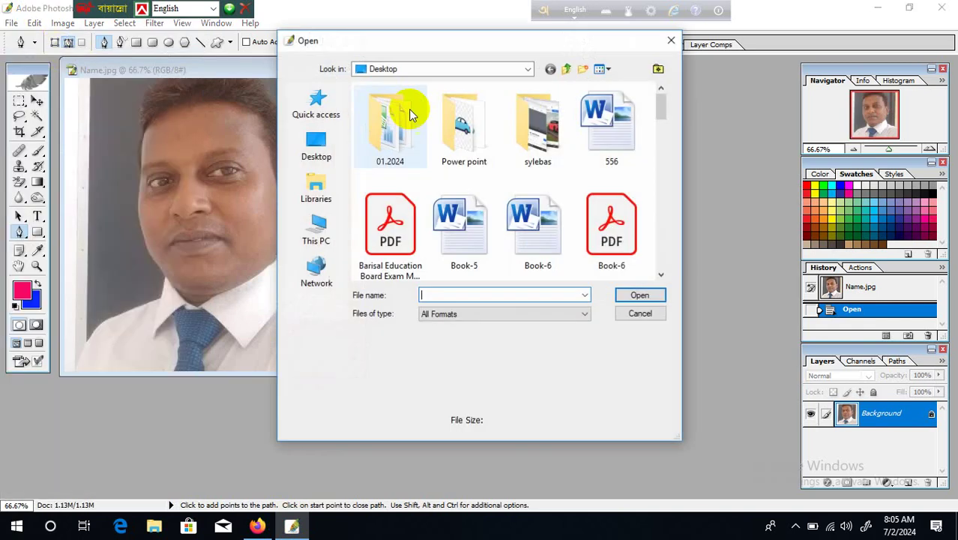
scroll(658, 111, down, 5)
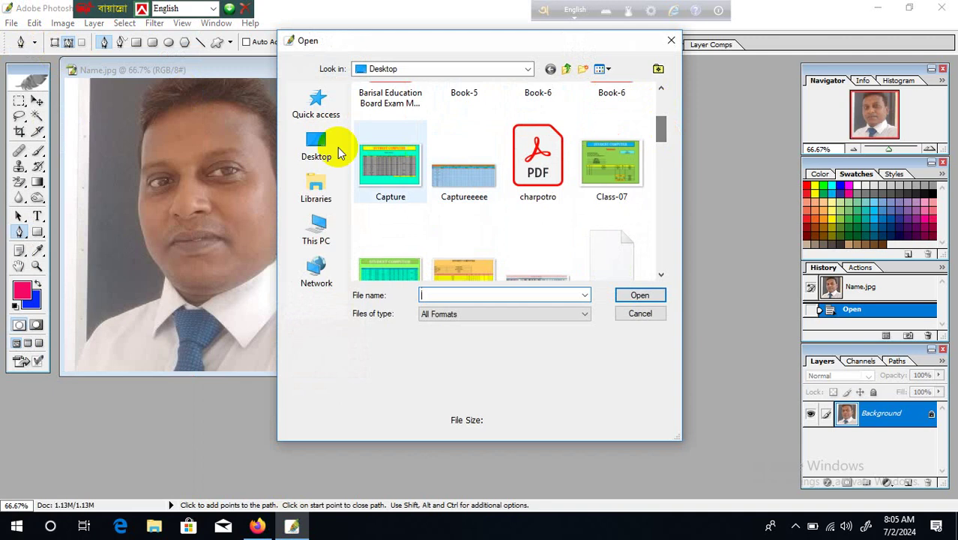
click(316, 146)
drag(667, 109, 669, 269)
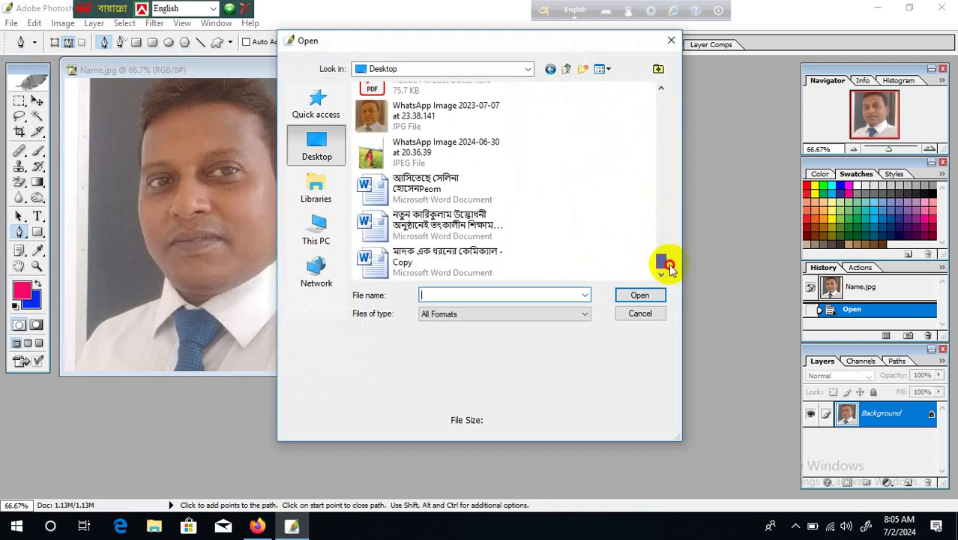
double_click(491, 162)
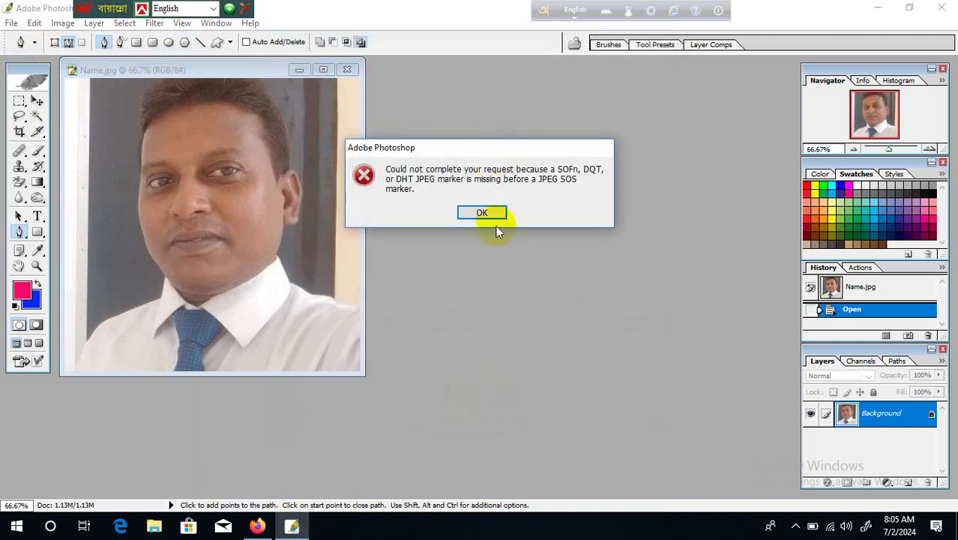
click(490, 217)
Switch to Firefox and open a new browser tab beside WhatsApp Web.
click(876, 8)
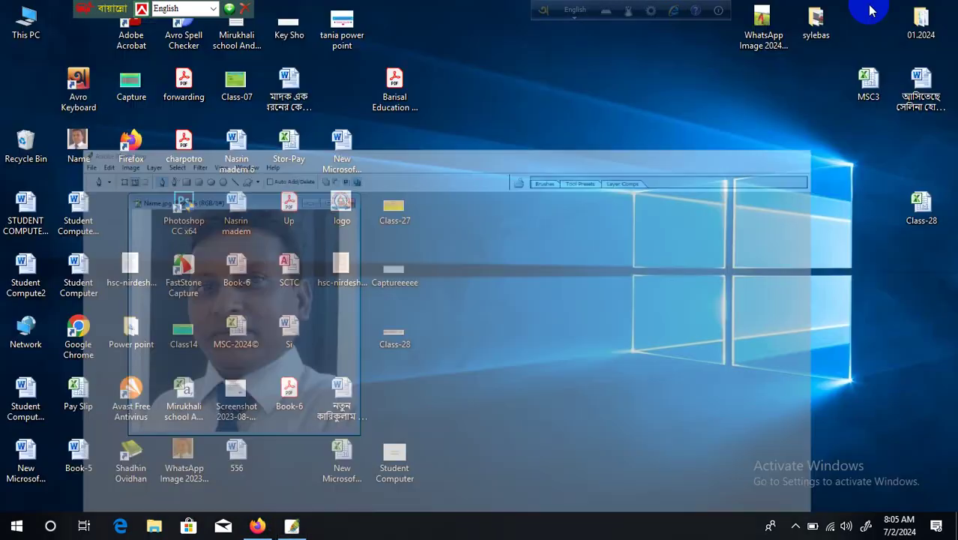
click(255, 526)
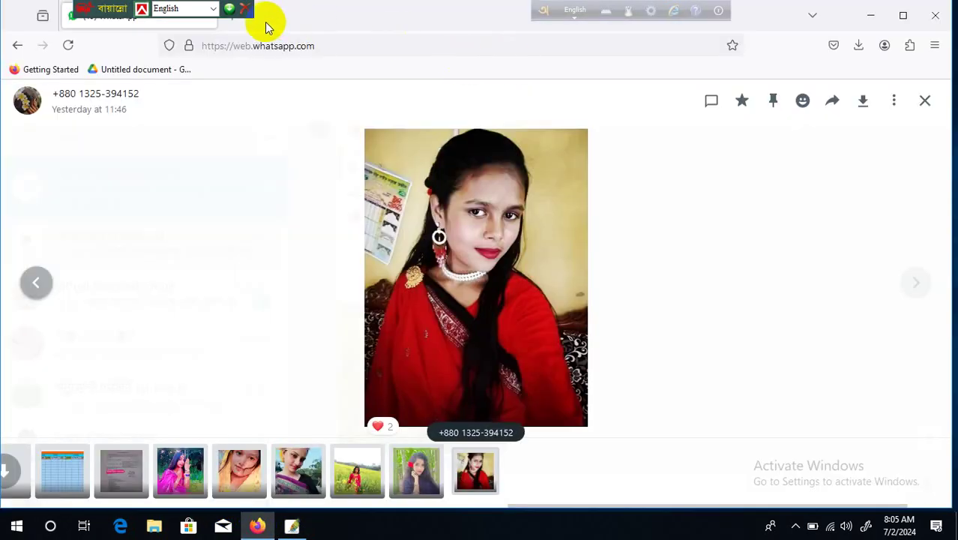
click(241, 21)
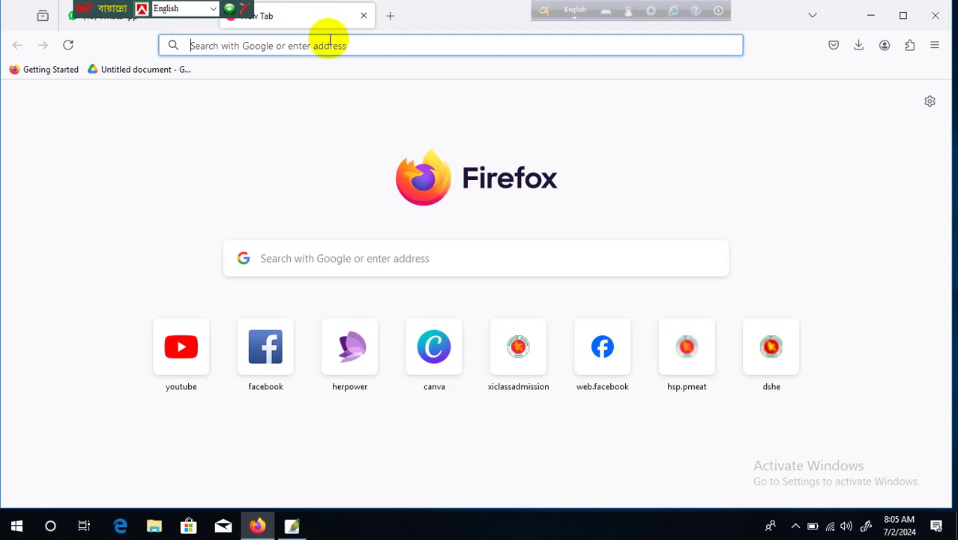
text(ca)
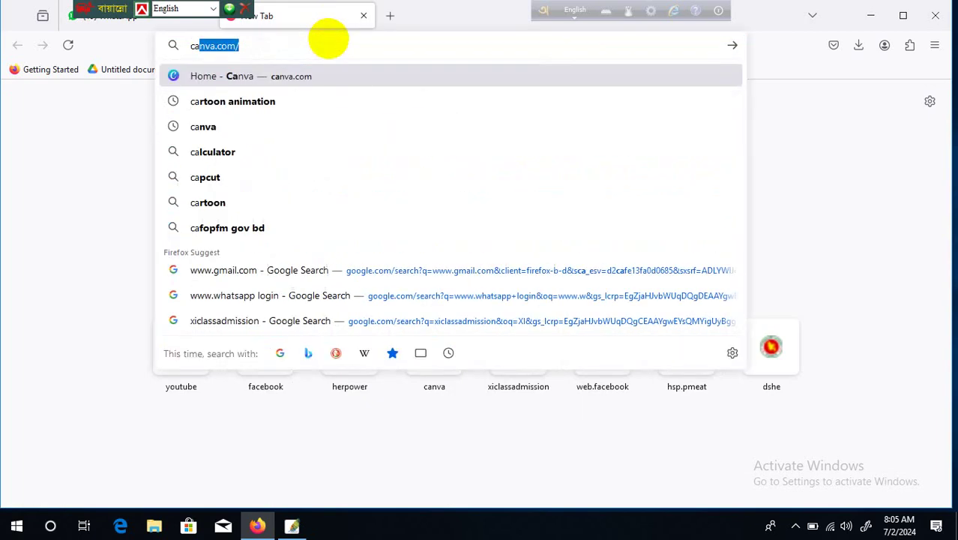
text(nv)
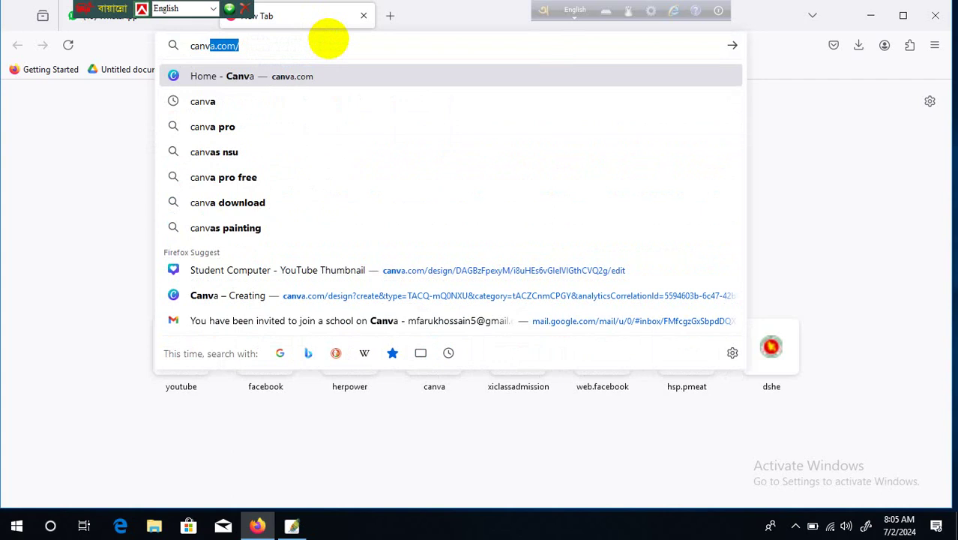
key(BackSpace)
key(BackSpace)
key(BackSpace)
key(BackSpace)
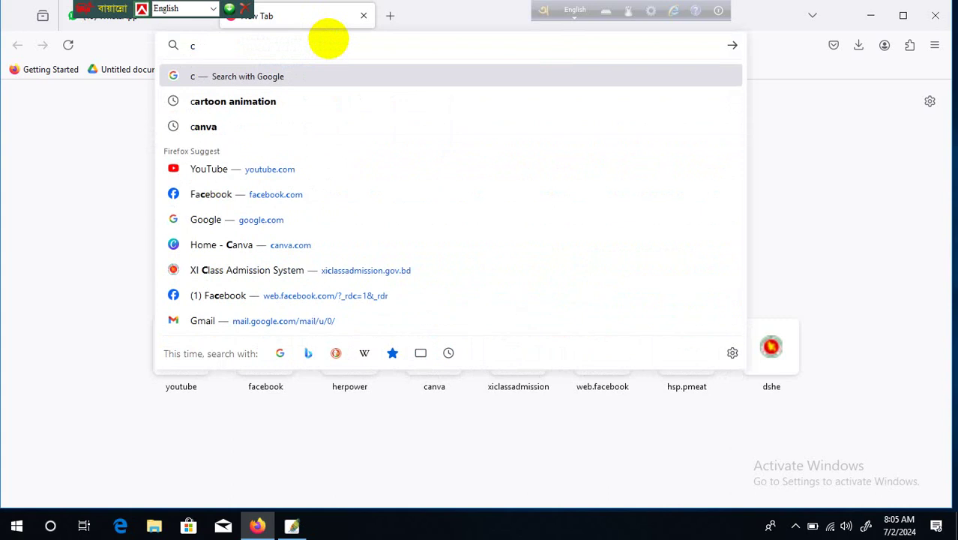
Search Google for "convert jpg" and open the JPG Converter page of FreeConvert.com from the results.
text(on)
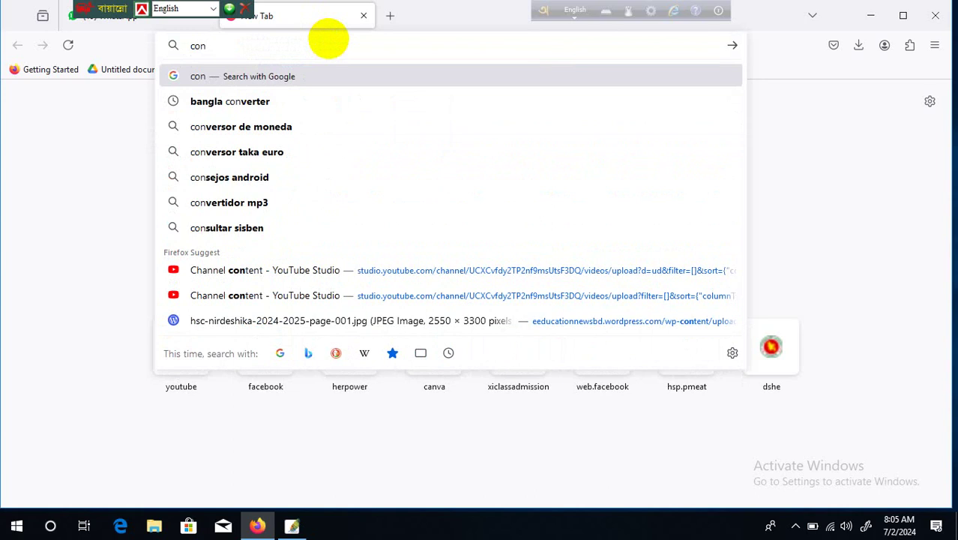
text(vat )
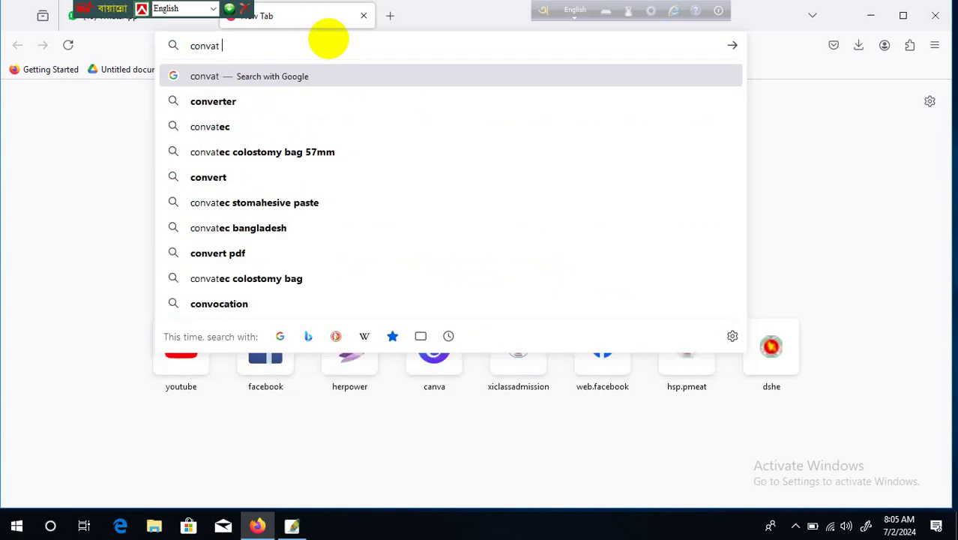
text(jp)
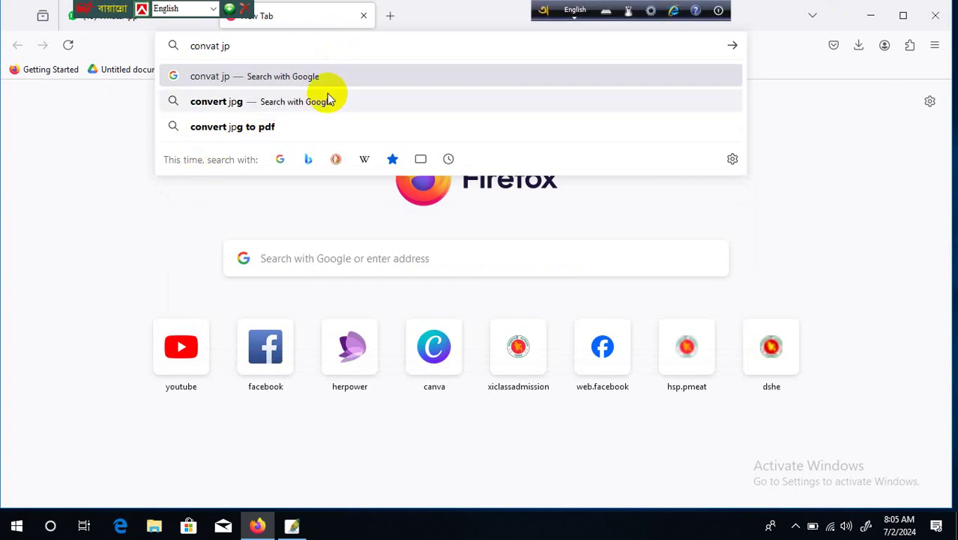
click(303, 109)
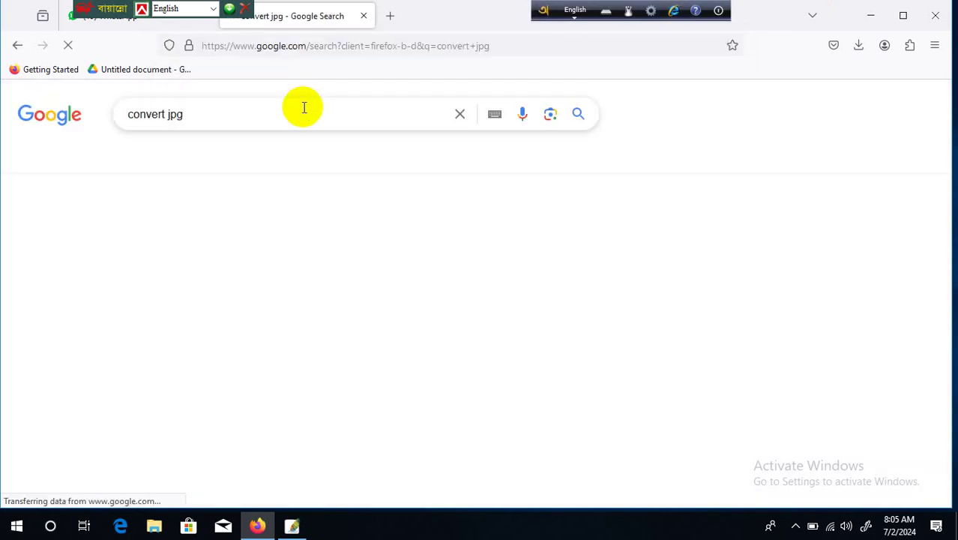
scroll(396, 203, down, 4)
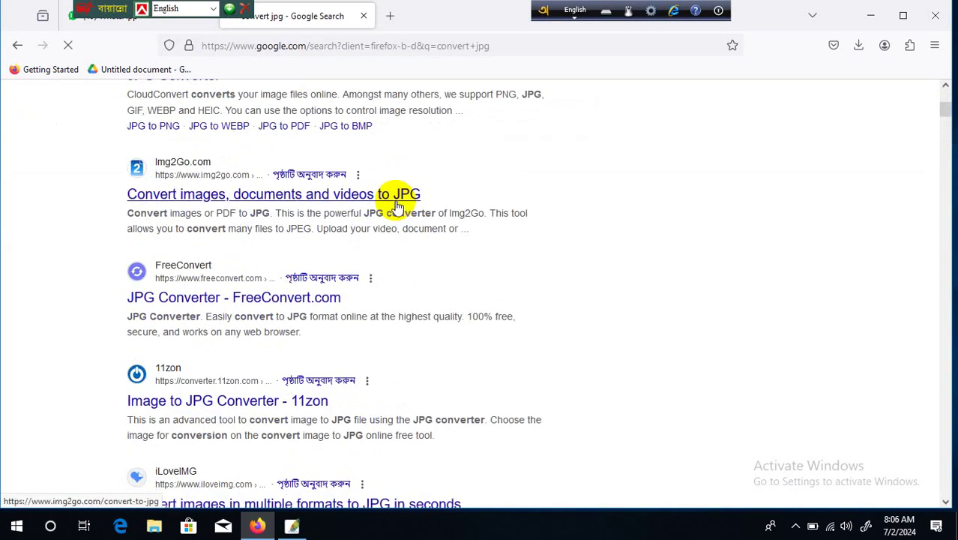
scroll(395, 206, down, 1)
click(267, 233)
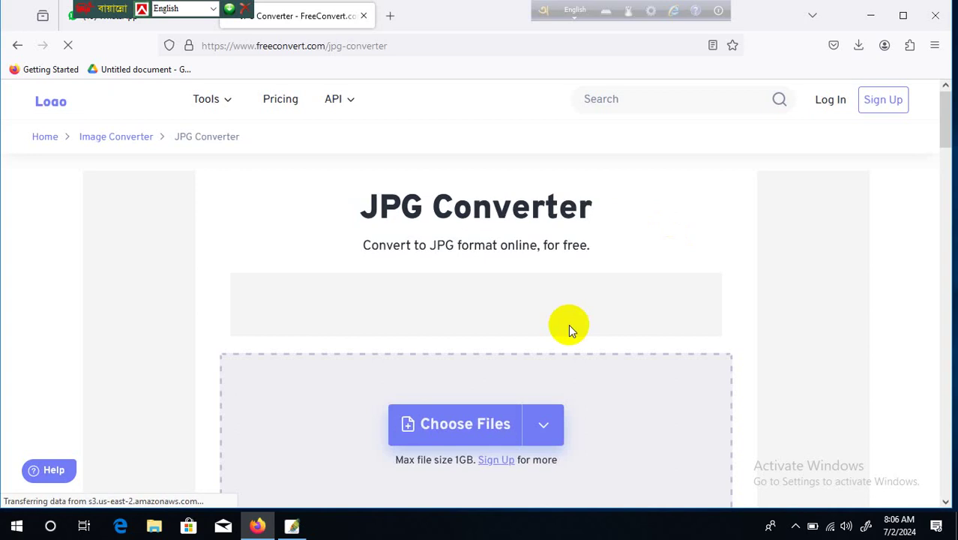
Add "WhatsApp Image 2024-06-30 at 20.36.39" from the Desktop to the JPG Converter as the file to convert.
scroll(555, 318, down, 3)
click(474, 209)
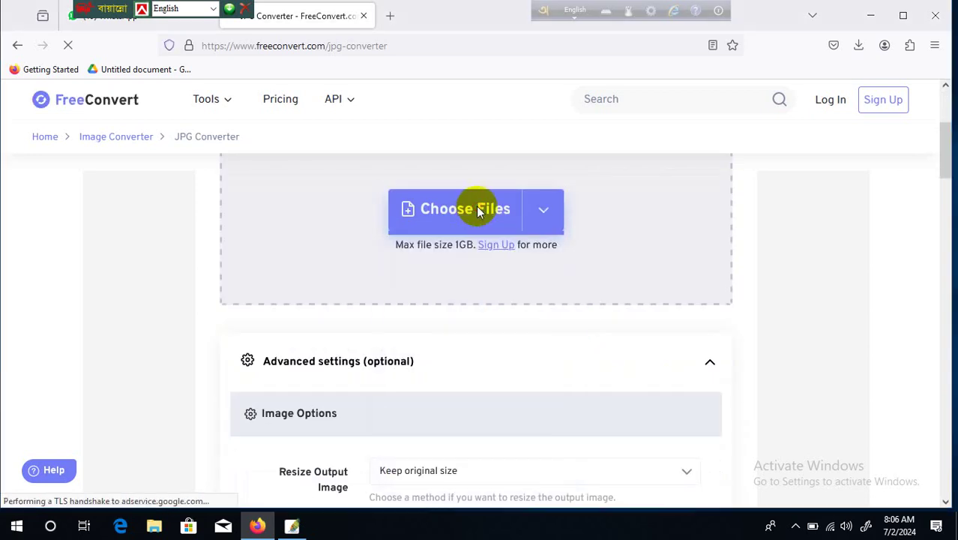
click(469, 211)
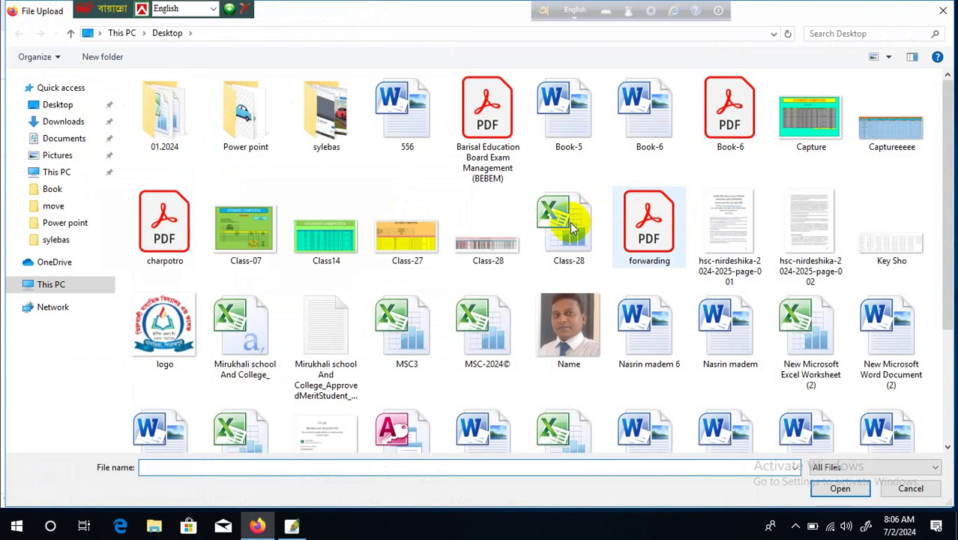
scroll(949, 154, down, 3)
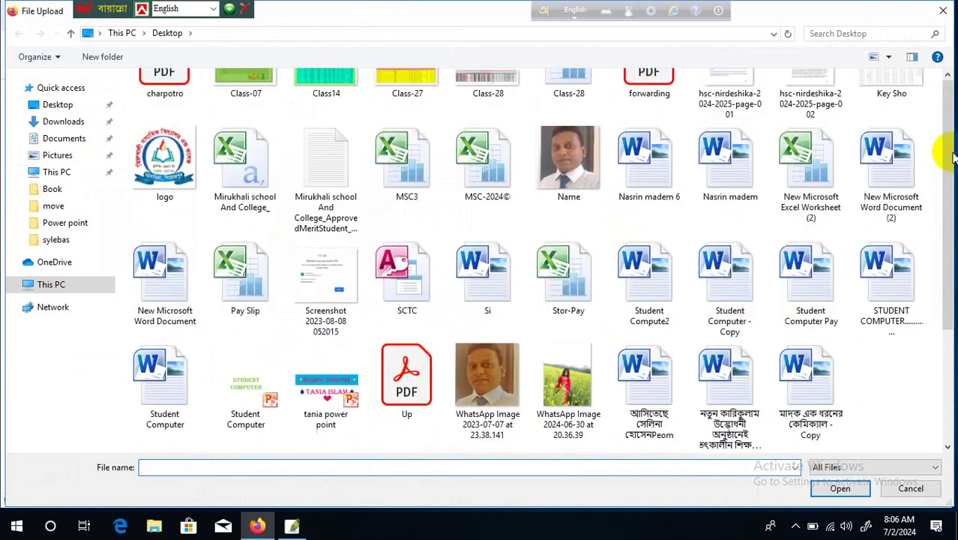
double_click(583, 379)
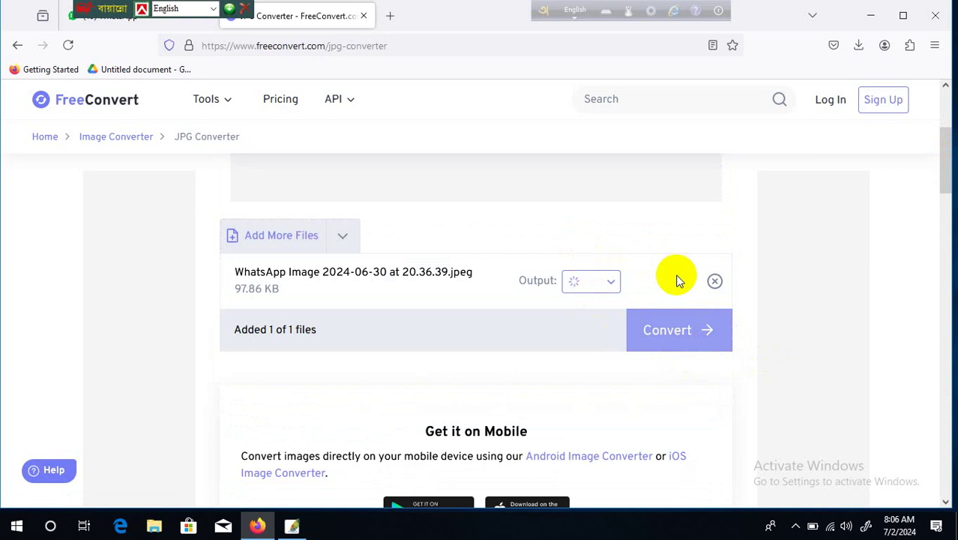
click(871, 16)
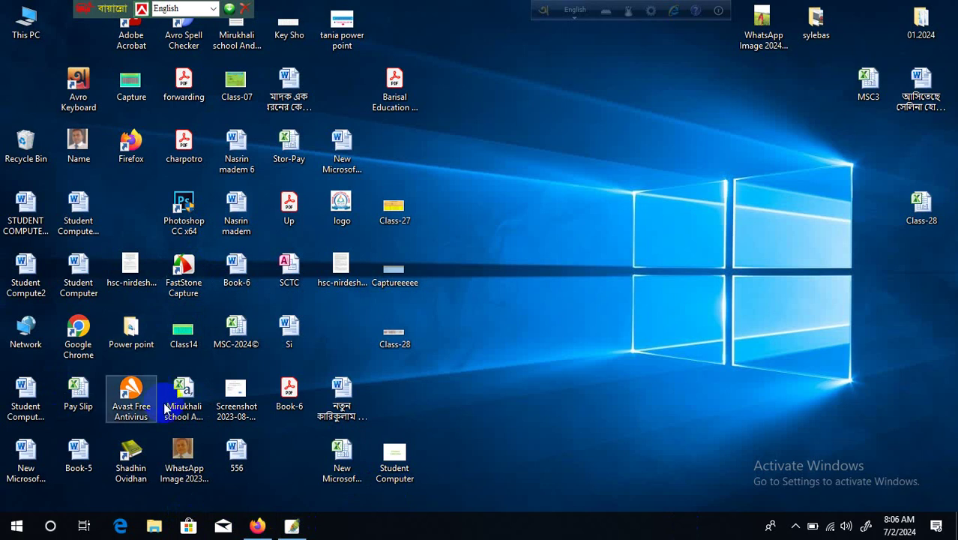
double_click(182, 279)
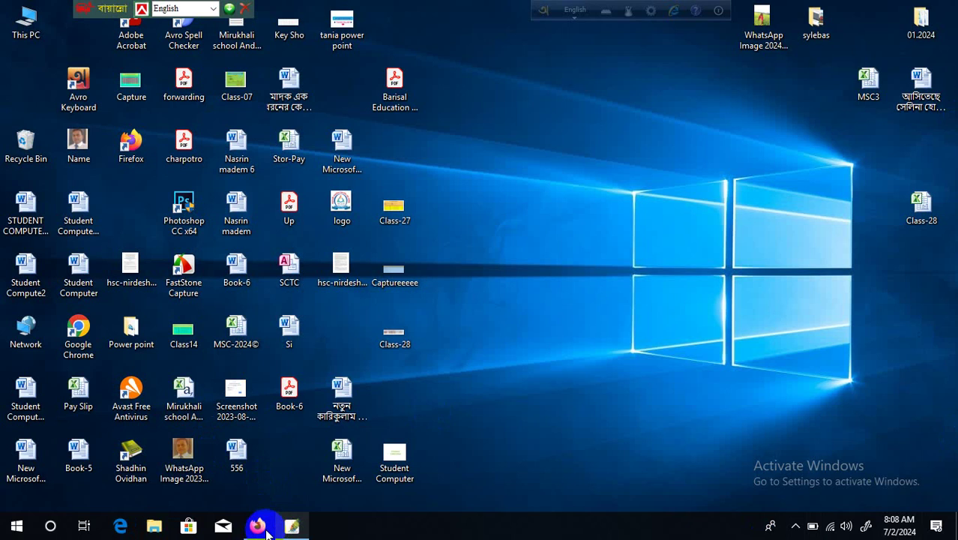
click(189, 270)
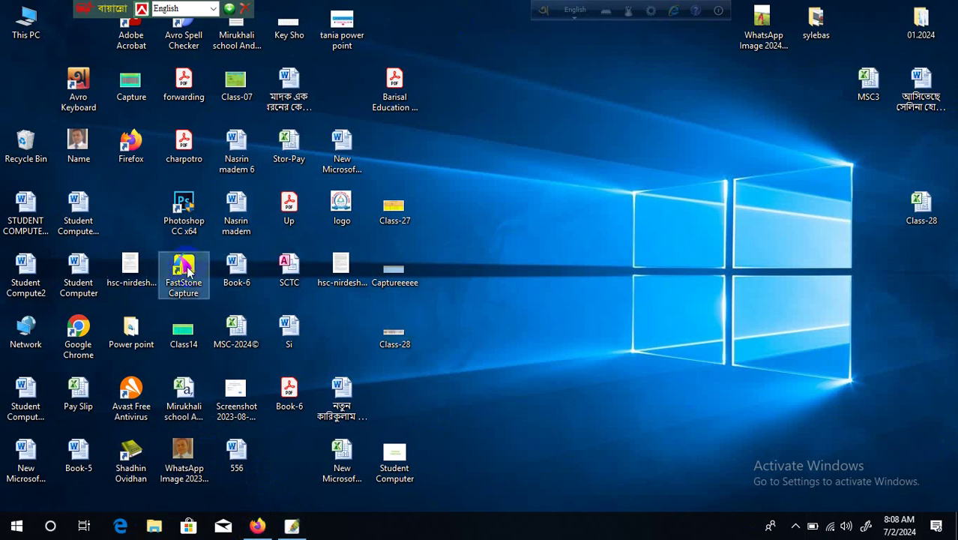
click(669, 290)
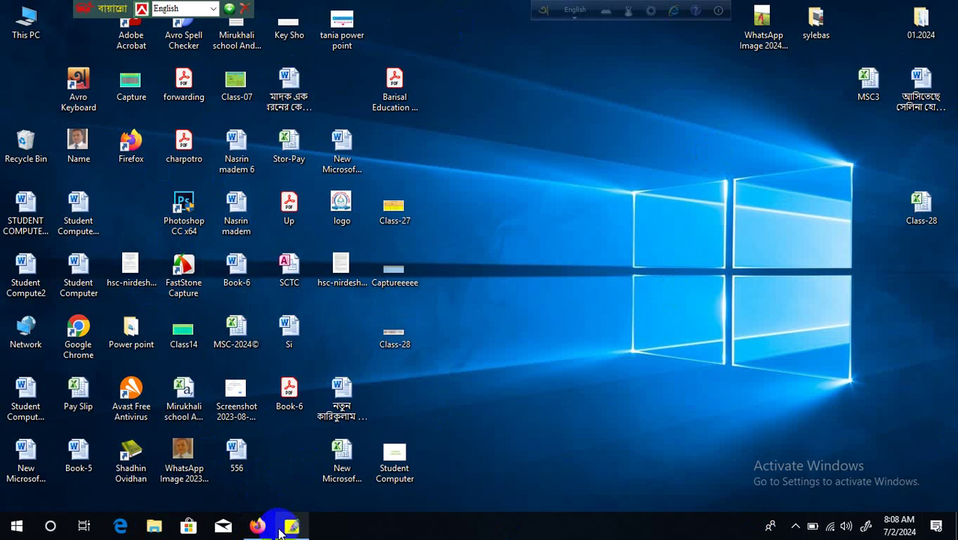
click(249, 533)
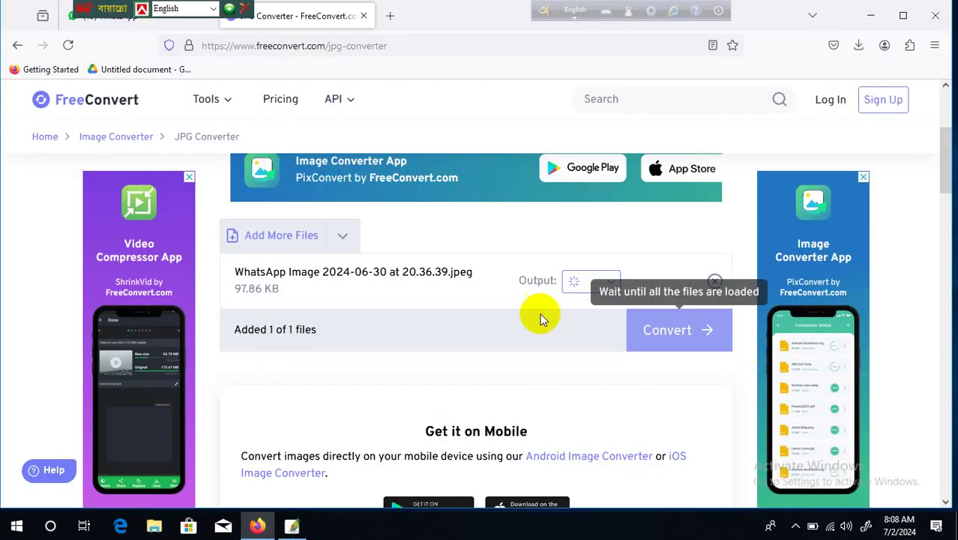
scroll(594, 361, down, 5)
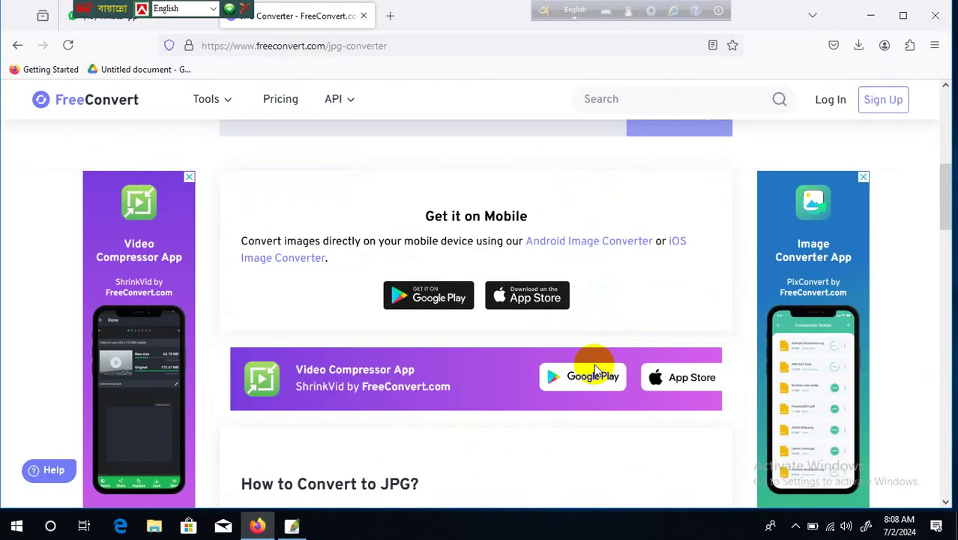
scroll(594, 368, down, 3)
scroll(594, 368, up, 10)
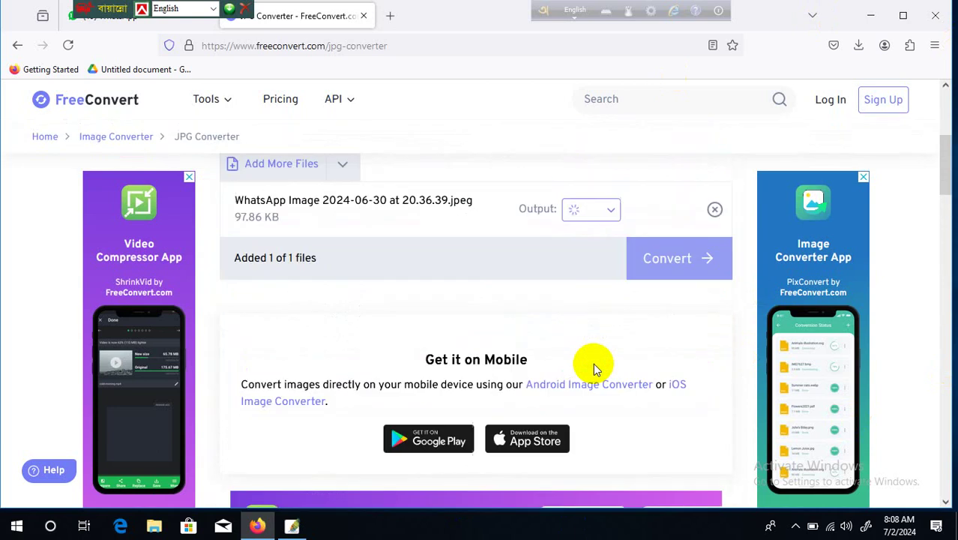
scroll(594, 366, down, 1)
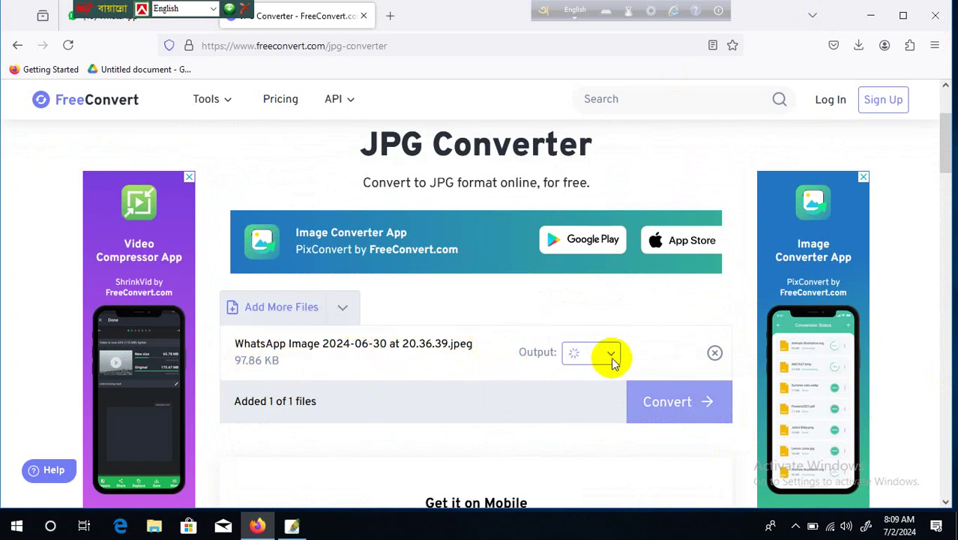
Leave Firefox, switch back to Adobe Photoshop and maximize the Name.jpg document window.
click(870, 23)
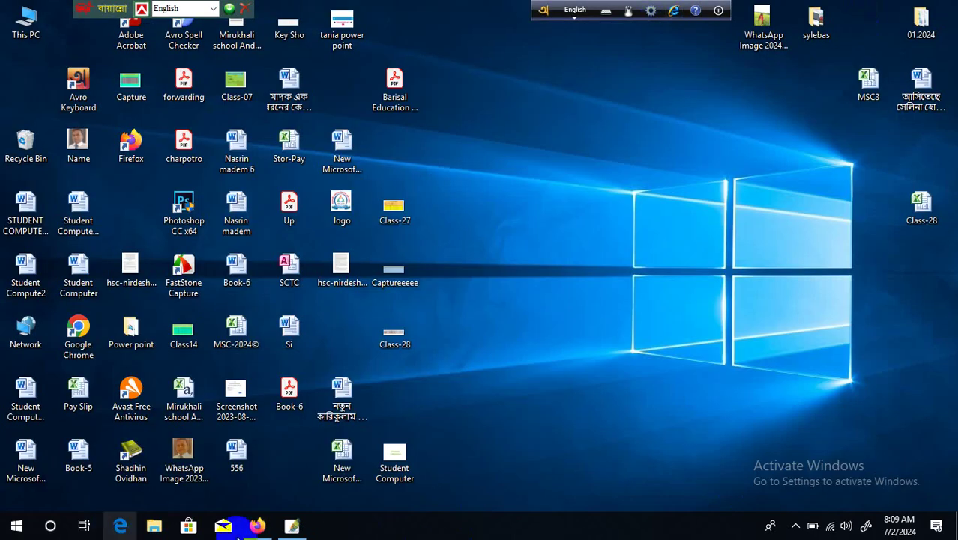
click(292, 527)
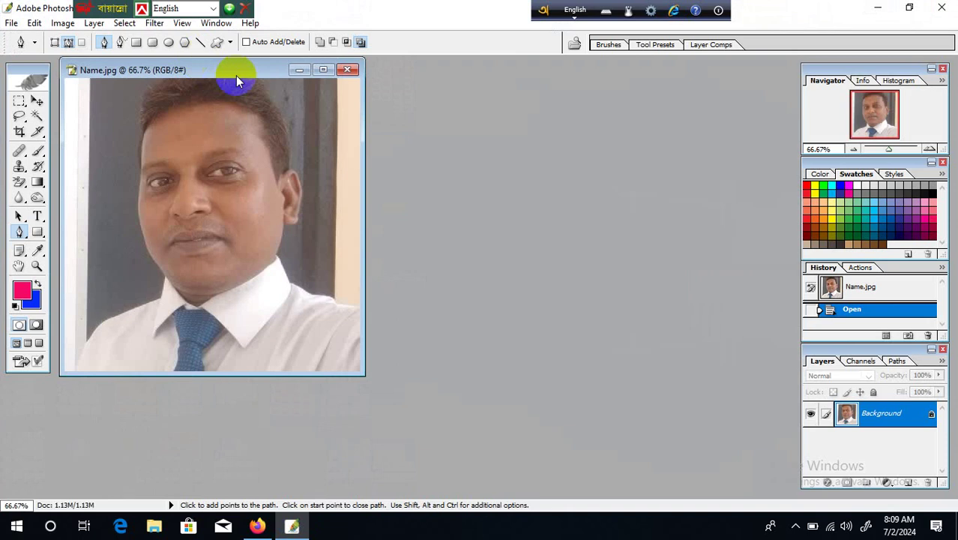
click(323, 69)
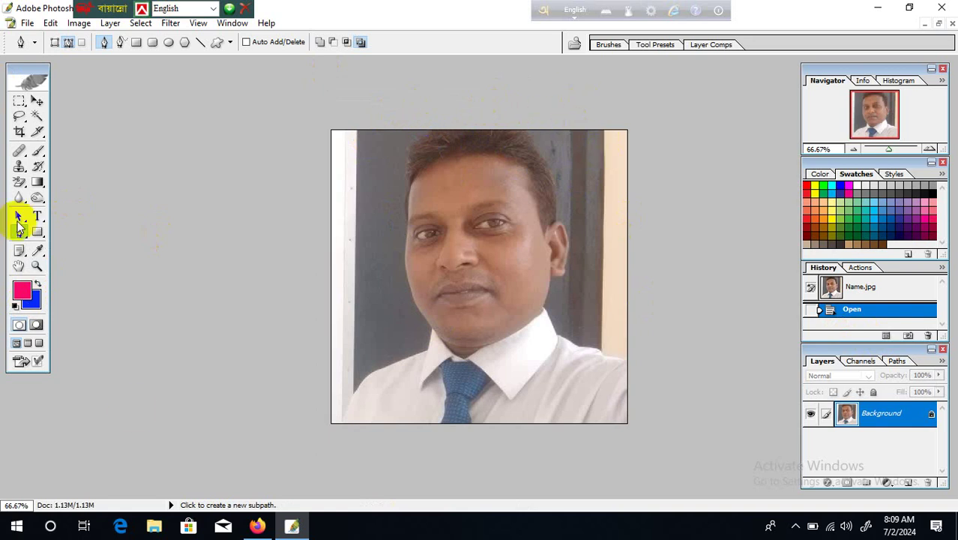
Crop the portrait to 1.55 in by 2 in at 300 pixels/inch, framing the head and shoulders and nudging the crop frame slightly left.
click(20, 131)
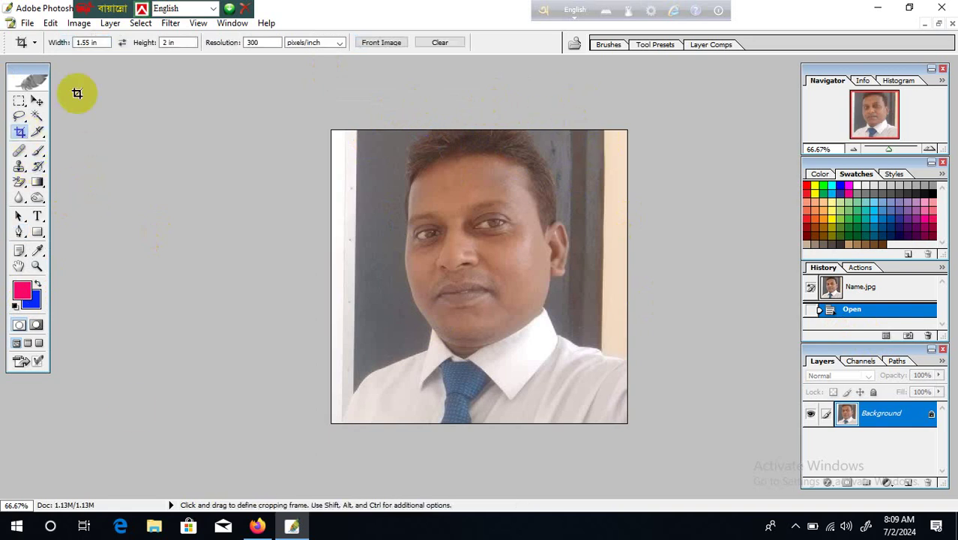
click(93, 43)
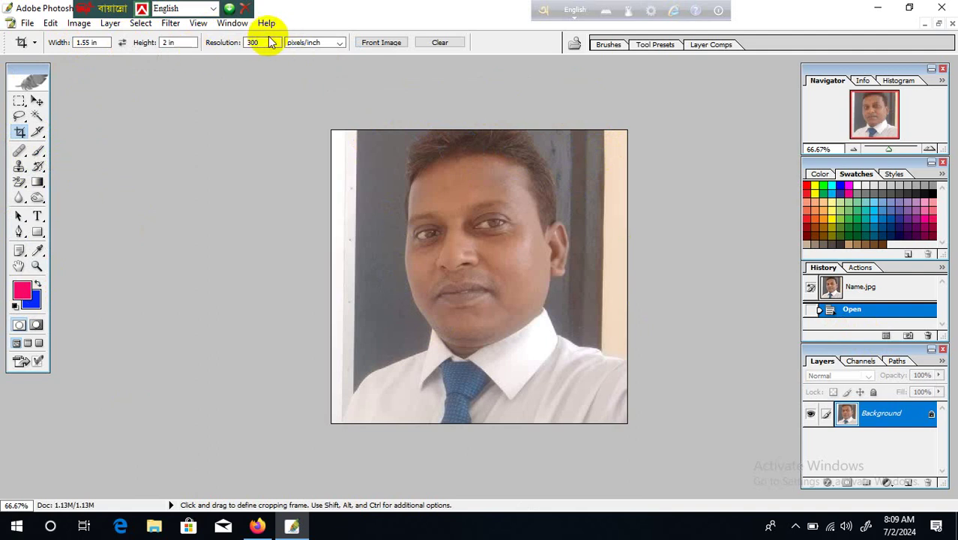
click(182, 42)
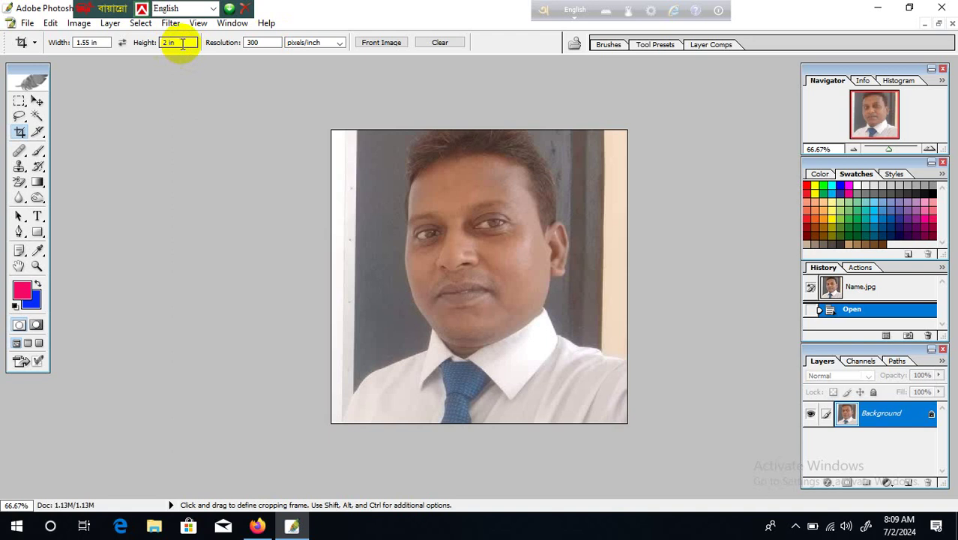
drag(189, 42, 154, 42)
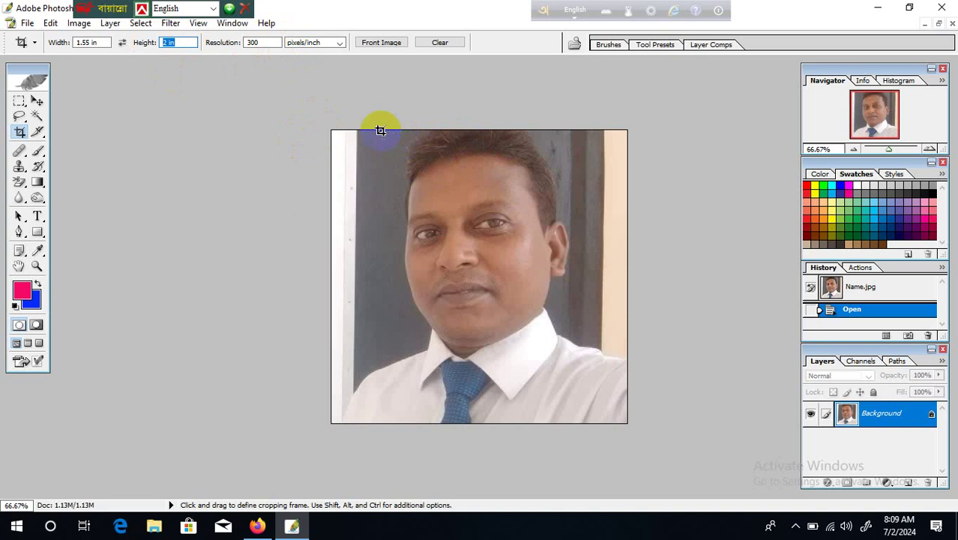
drag(383, 148, 626, 432)
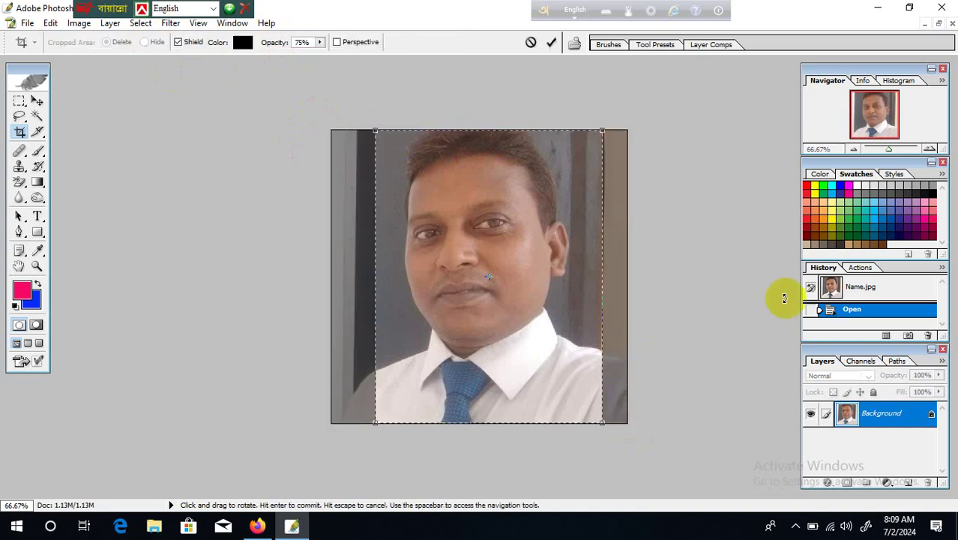
key(Left)
key(Left)
key(Left)
key(Left)
key(Left)
key(Left)
key(Left)
key(Left)
key(Left)
key(Left)
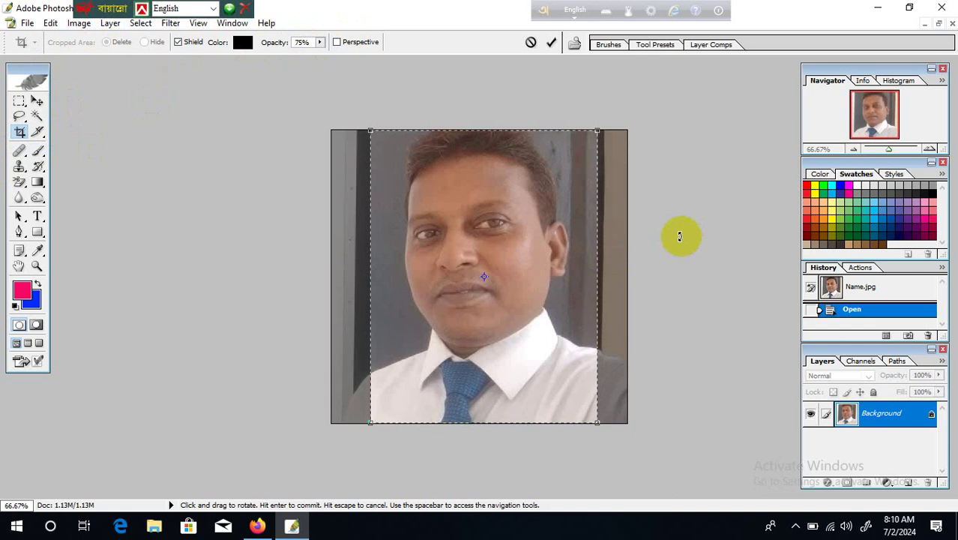
key(Return)
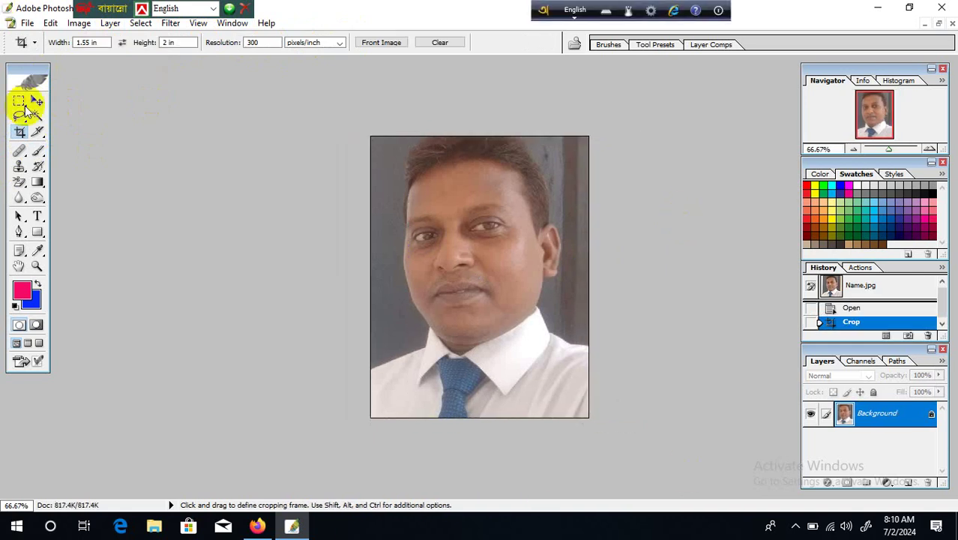
Look at the crop resolution unit options and examine the cropped portrait at several zoom levels.
click(339, 42)
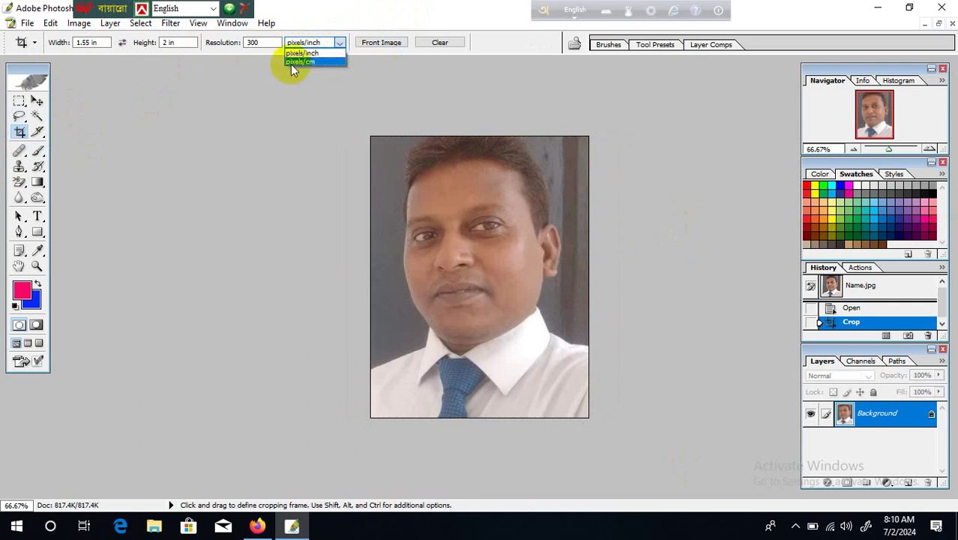
click(649, 194)
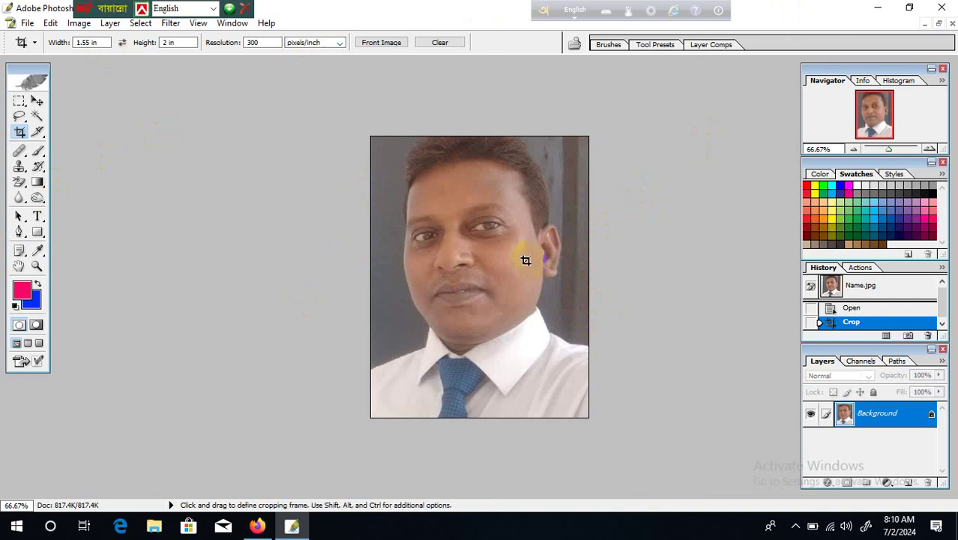
key(ctrl+plus)
scroll(526, 263, up, 4)
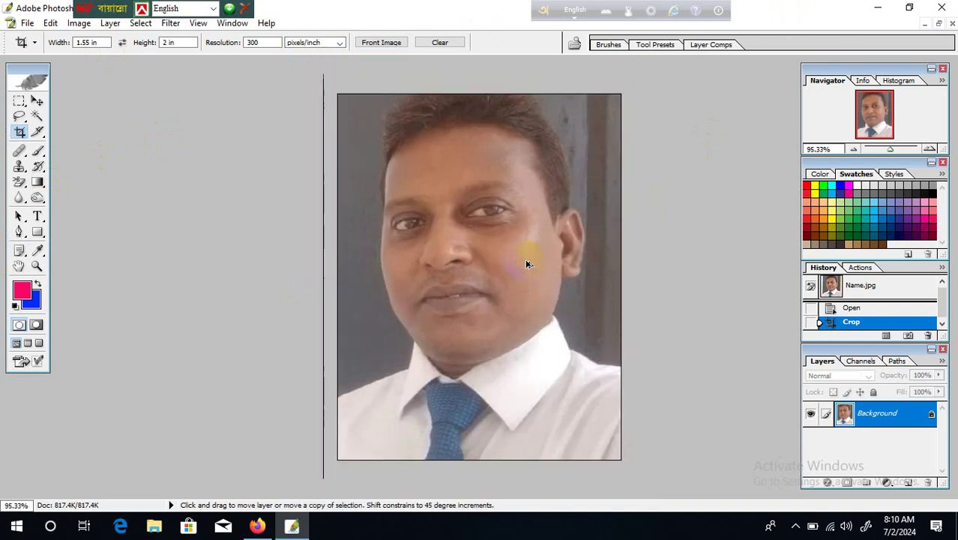
scroll(526, 263, down, 5)
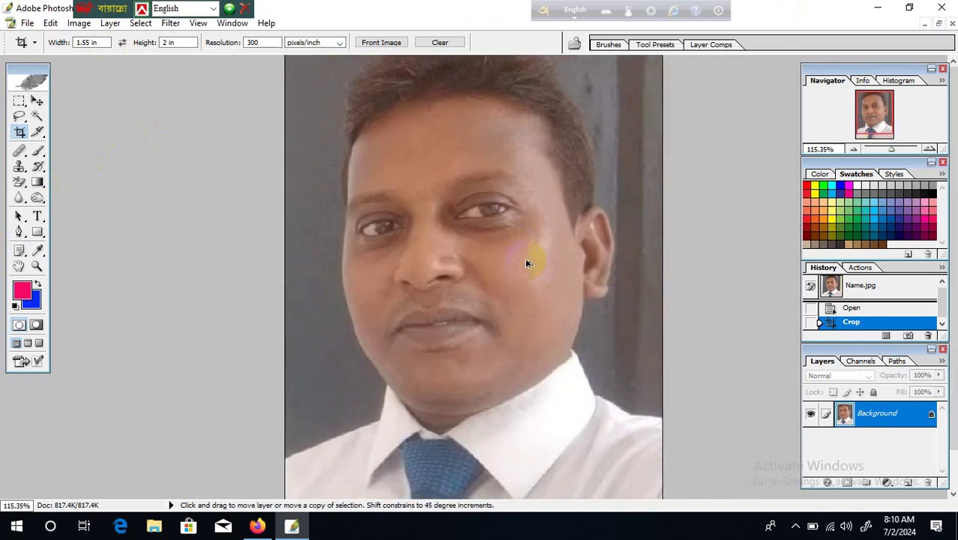
scroll(526, 263, down, 1)
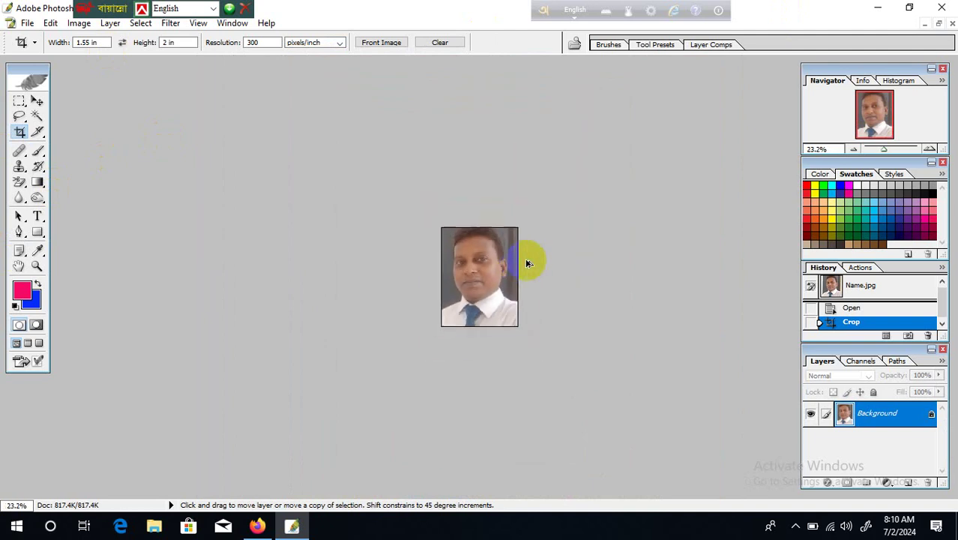
scroll(519, 318, up, 2)
scroll(520, 318, up, 4)
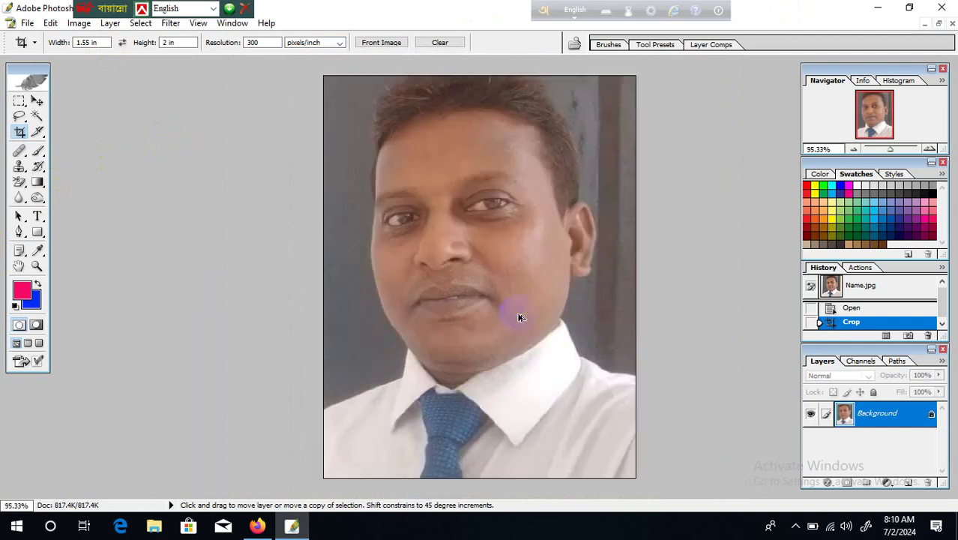
scroll(518, 317, down, 5)
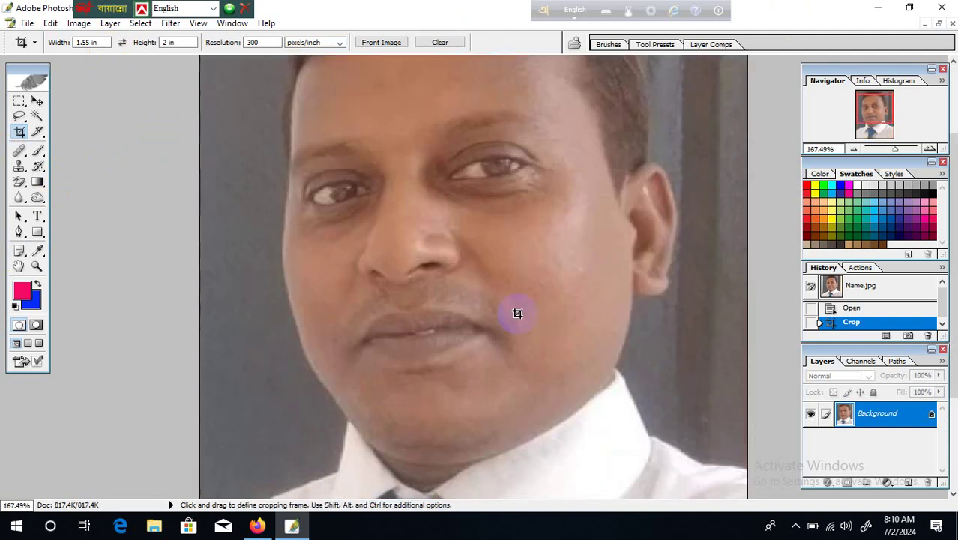
scroll(516, 314, down, 1)
scroll(521, 310, up, 2)
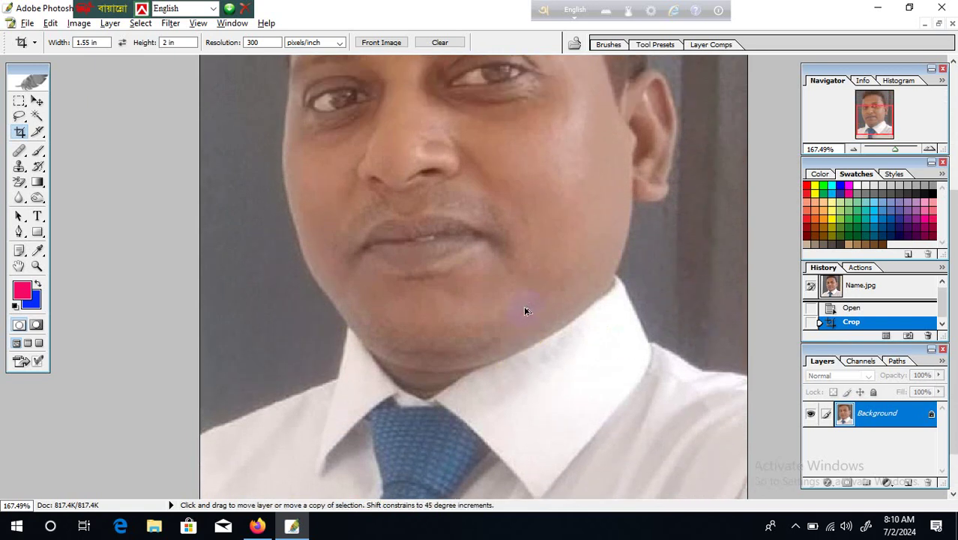
scroll(524, 308, down, 4)
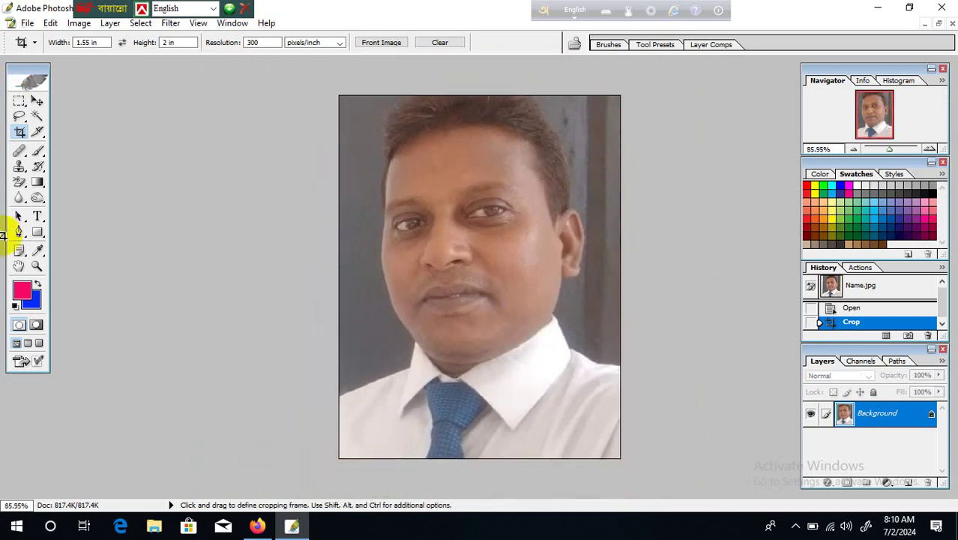
Start a Pen tool path outside the photo's left edge and trace it along the shoulder and up the shirt collar to the jaw.
click(18, 231)
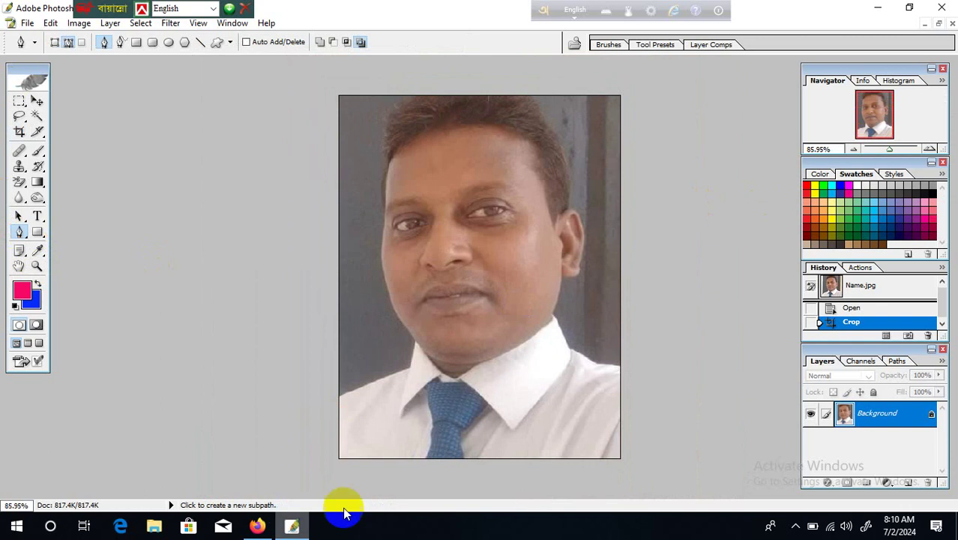
click(285, 417)
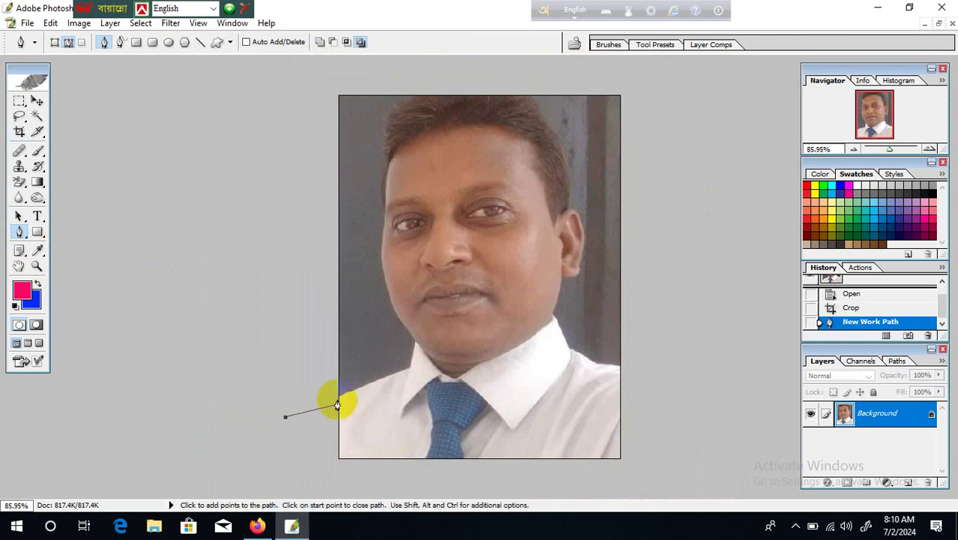
click(339, 398)
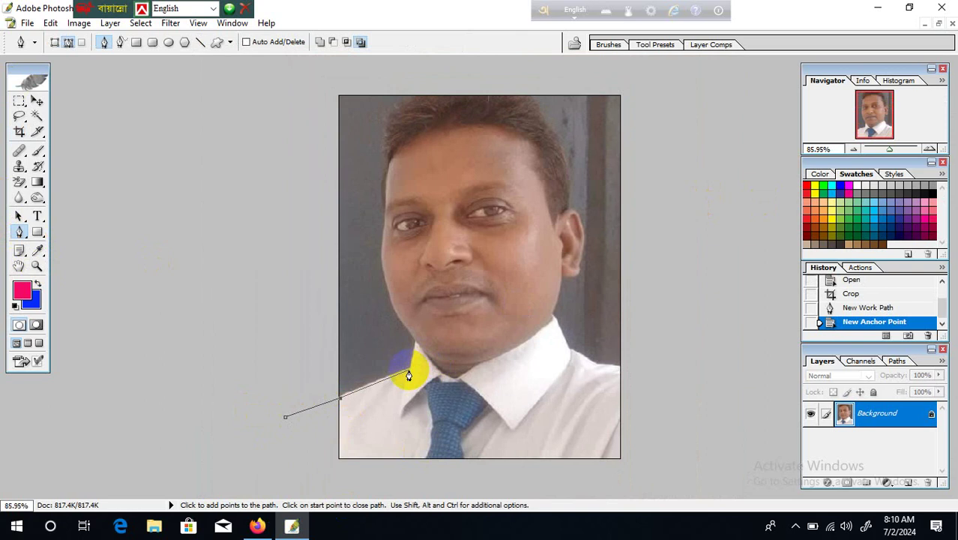
click(410, 370)
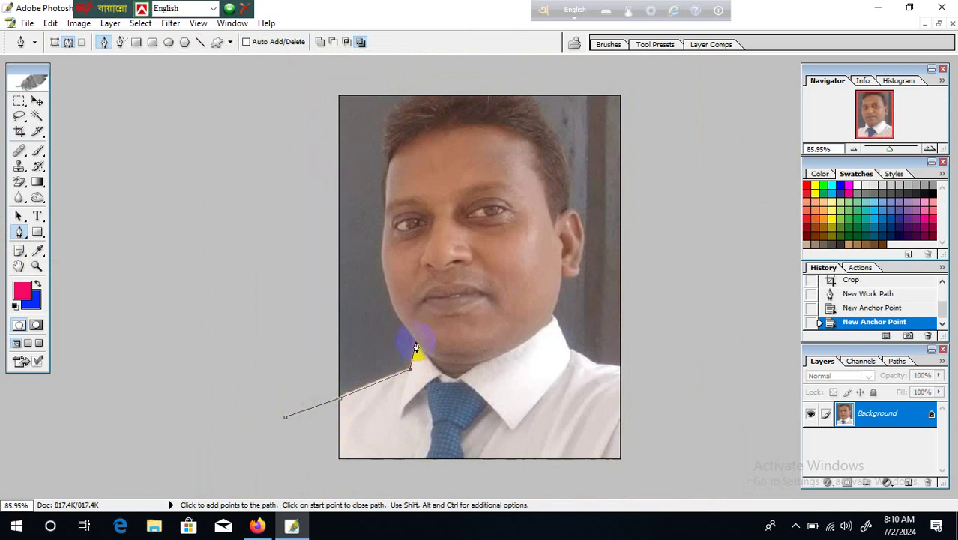
click(416, 344)
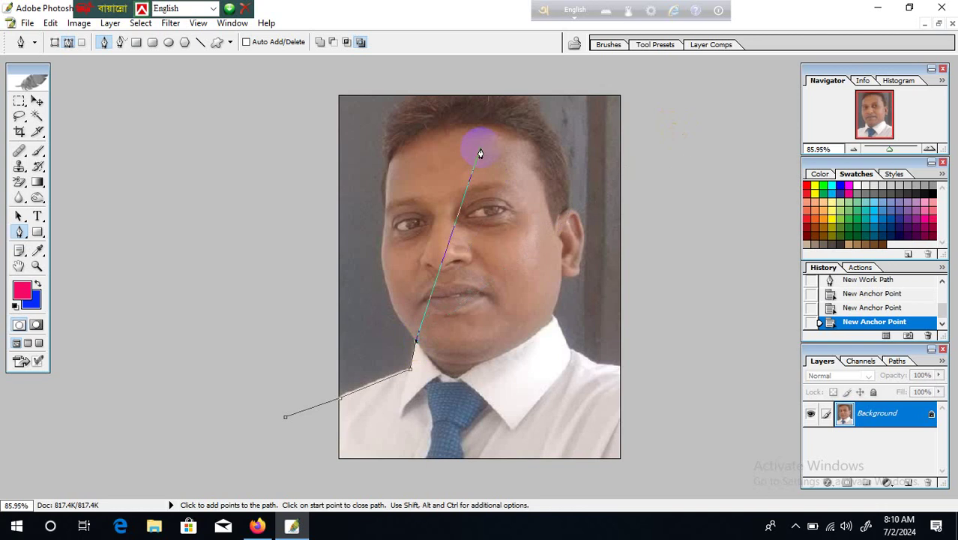
Continue the path with curved segments from the jaw up the left cheek and temple to the hairline.
scroll(480, 152, up, 1)
scroll(480, 158, up, 1)
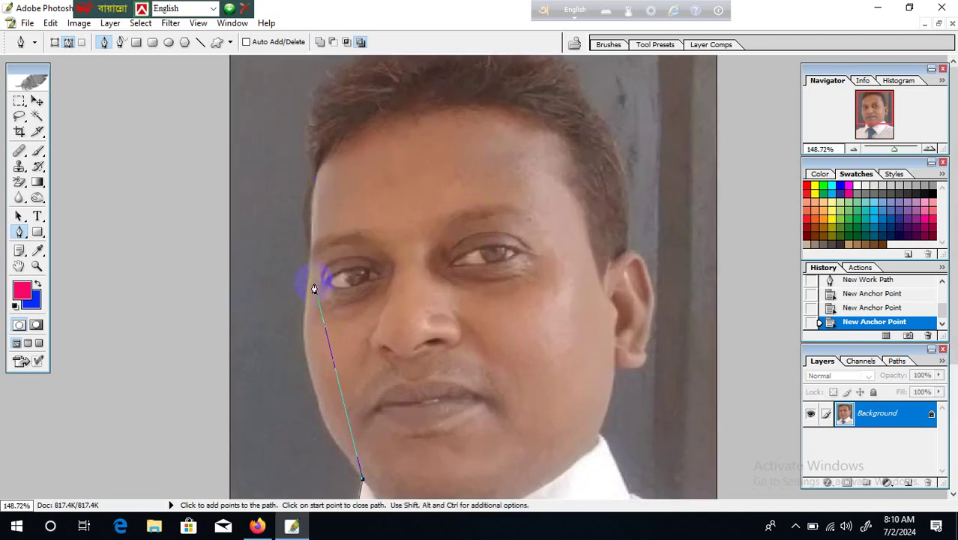
drag(310, 277, 338, 169)
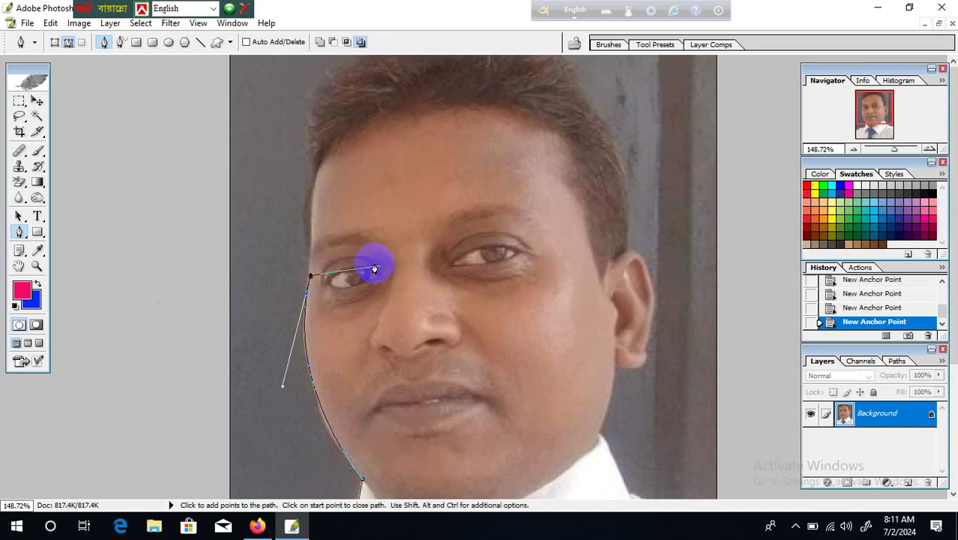
click(323, 259)
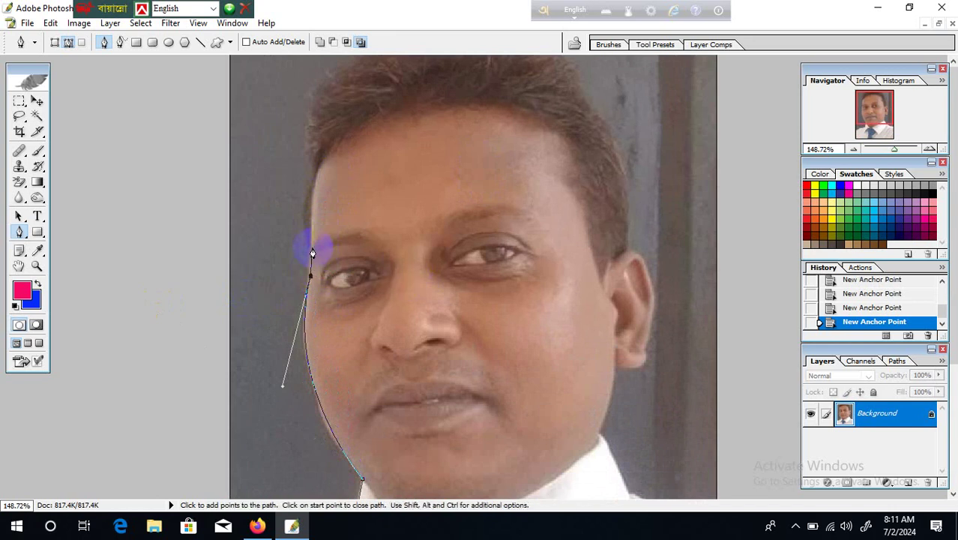
click(316, 163)
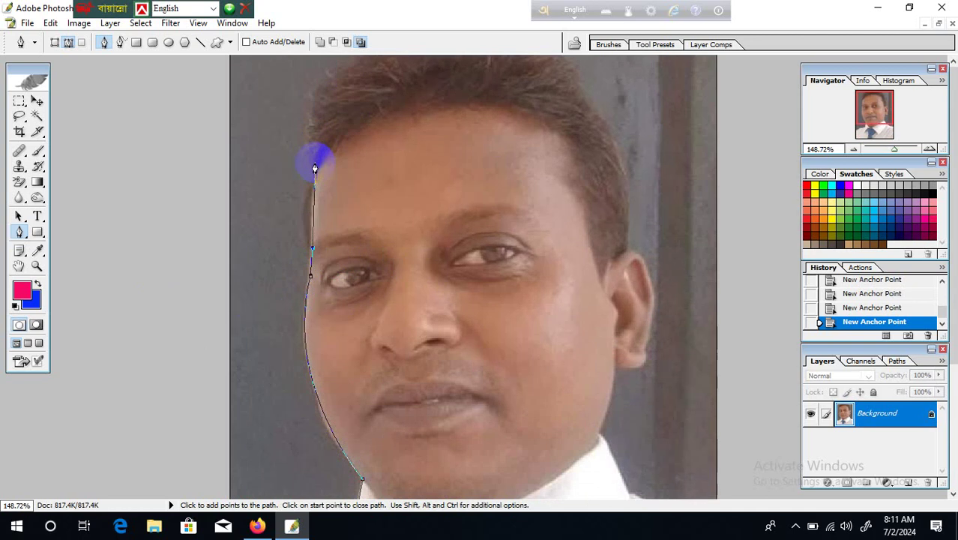
mouse_move(315, 168)
mouse_down()
mouse_move(325, 109)
mouse_move(340, 98)
mouse_move(320, 155)
mouse_up()
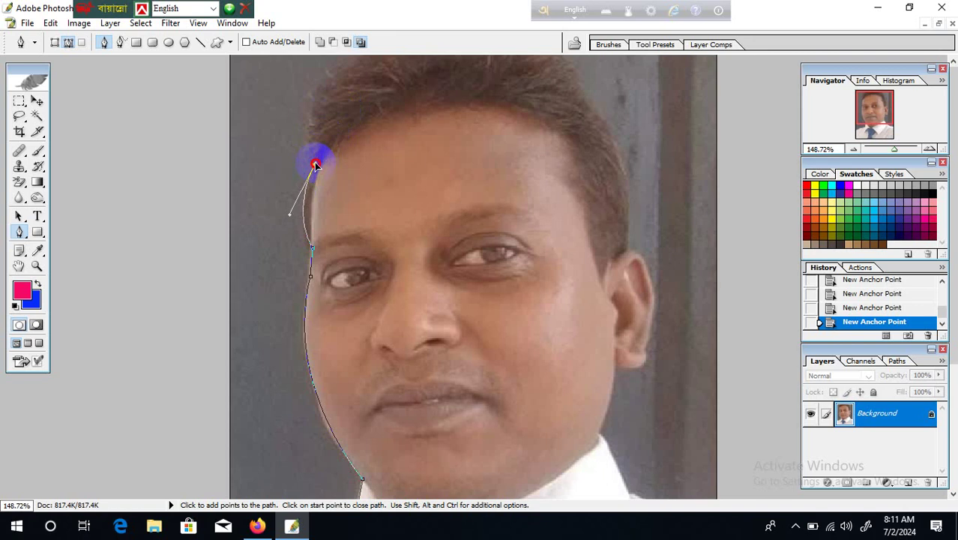
Continue the Pen path in curved segments from the hairline over the top of the hair and down the other side to the ear's upper edge.
scroll(316, 167, down, 1)
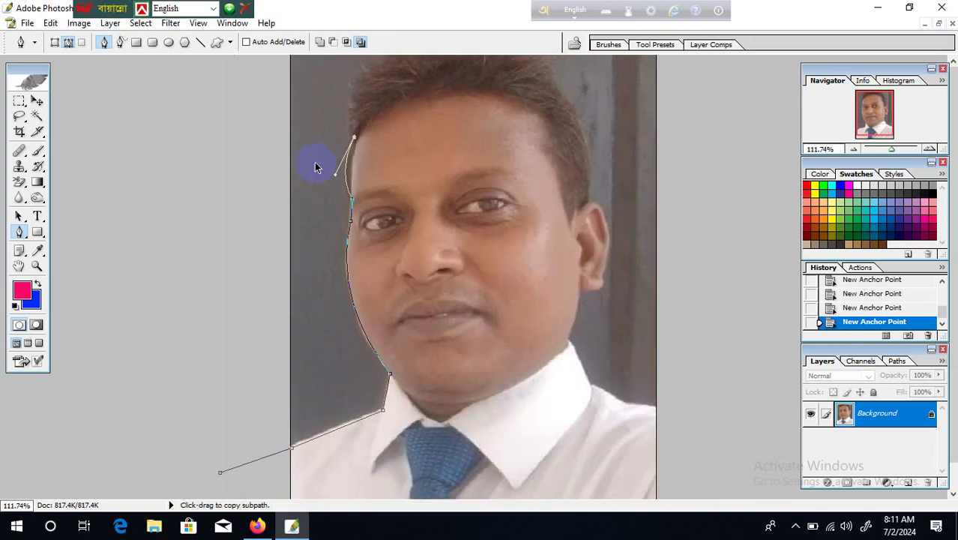
scroll(314, 162, down, 1)
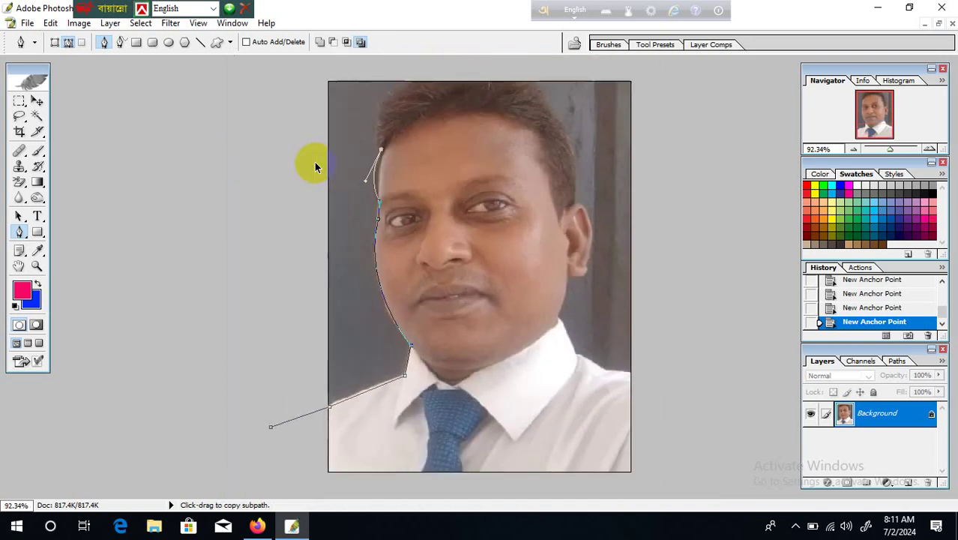
click(448, 84)
drag(448, 84, 538, 85)
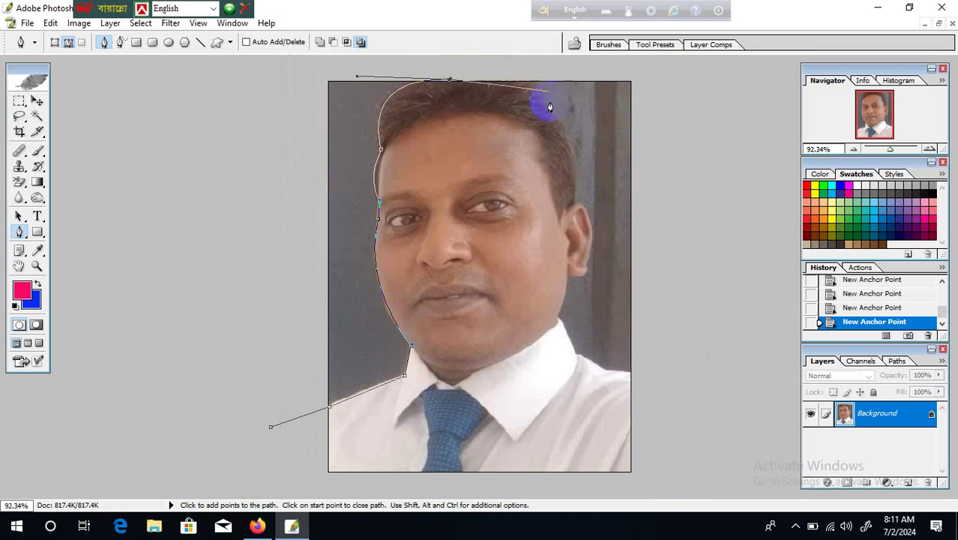
drag(547, 108, 558, 156)
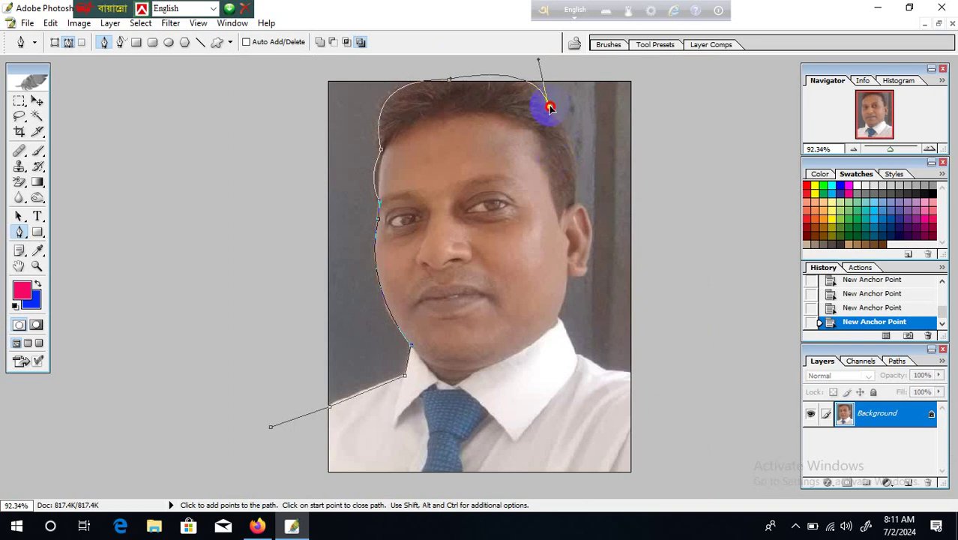
click(573, 203)
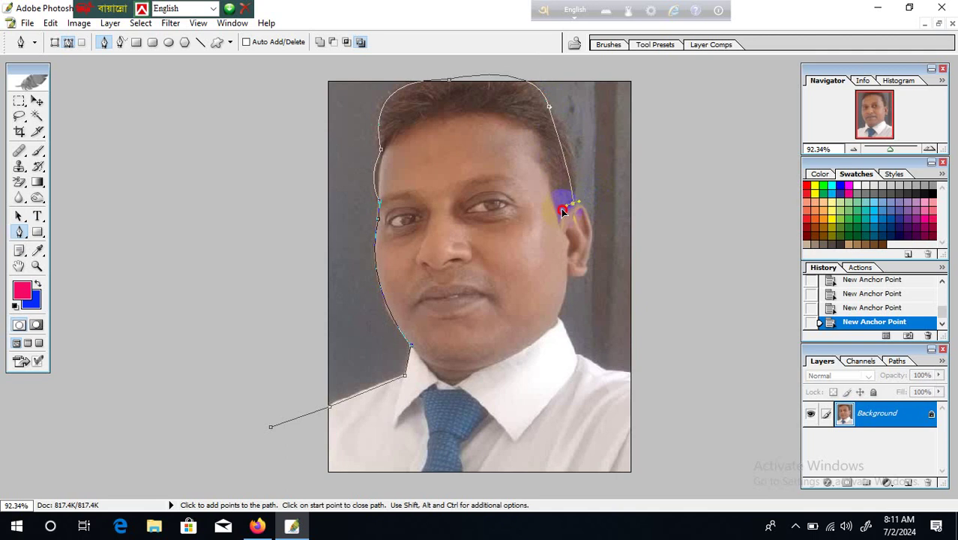
drag(562, 212, 555, 258)
Trace the path around the outer edge of the ear and under the earlobe to where it meets the cheek.
scroll(571, 204, down, 3)
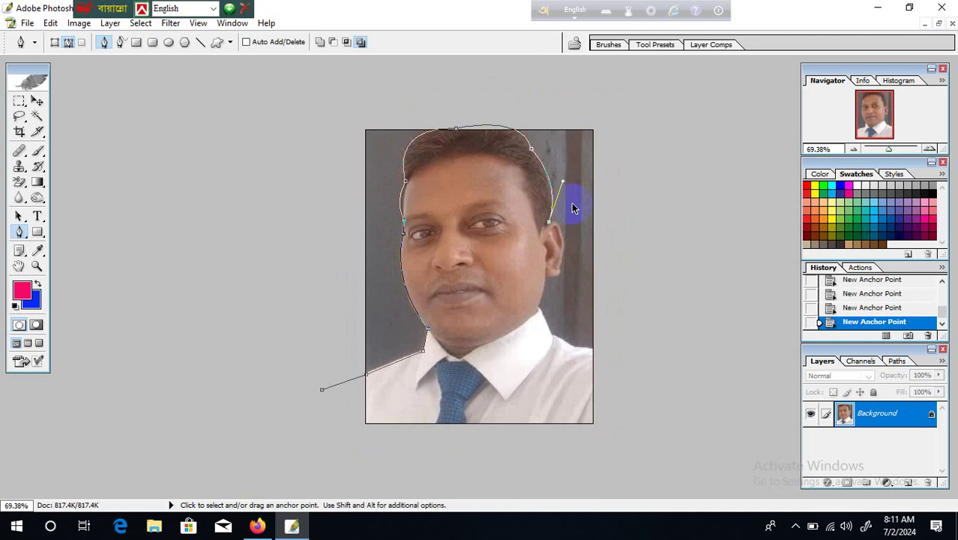
scroll(572, 204, up, 4)
scroll(571, 203, up, 2)
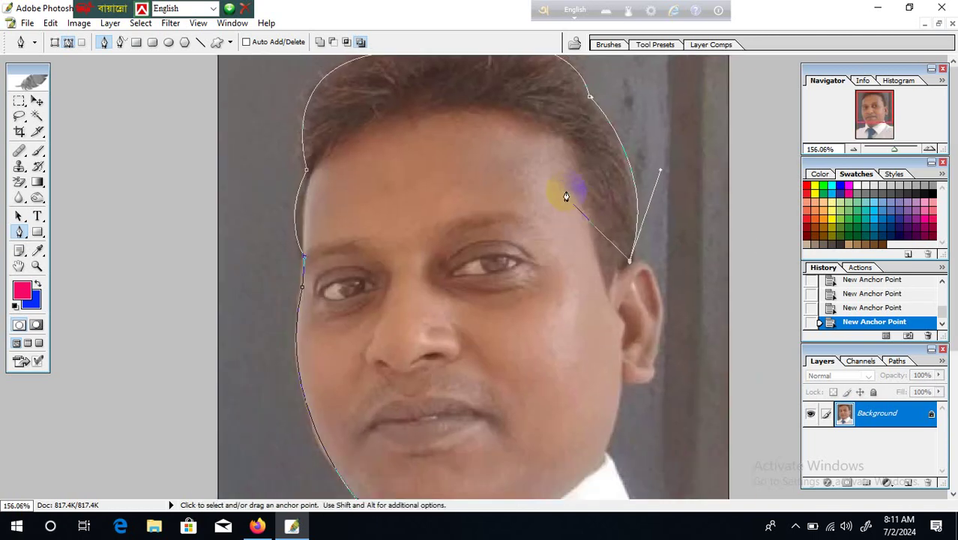
click(657, 318)
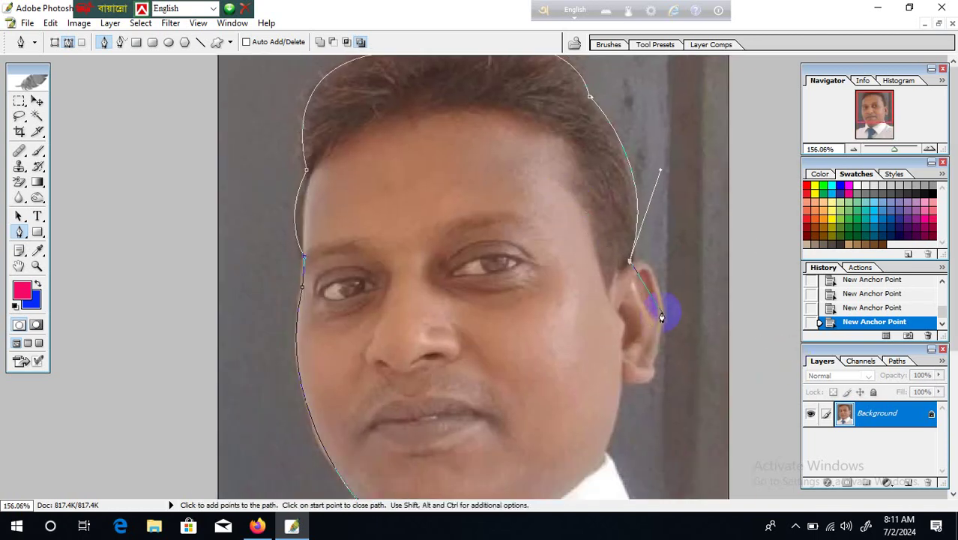
drag(661, 317, 659, 358)
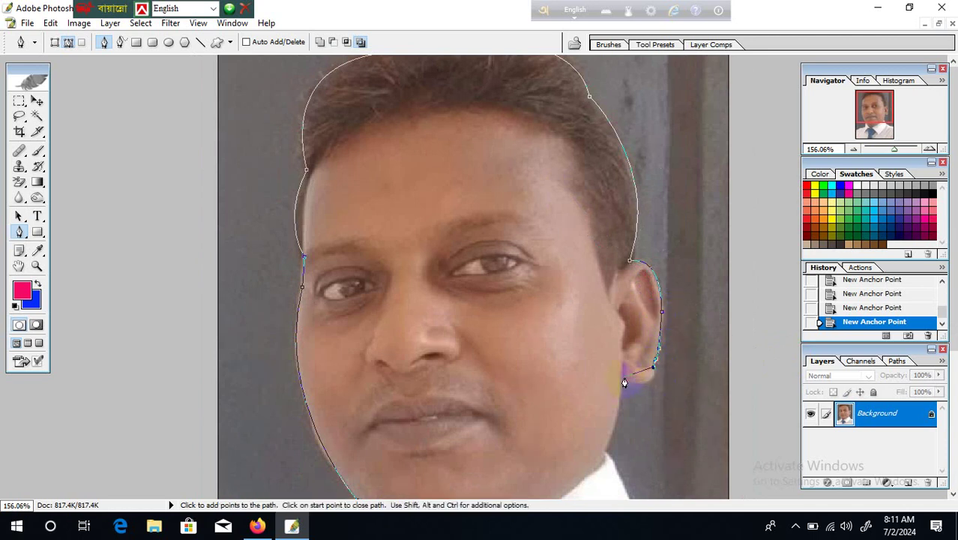
drag(619, 369, 598, 362)
Extend the path from the earlobe down the jaw to the upper edge of the shirt collar.
click(602, 461)
click(601, 457)
drag(590, 462, 611, 454)
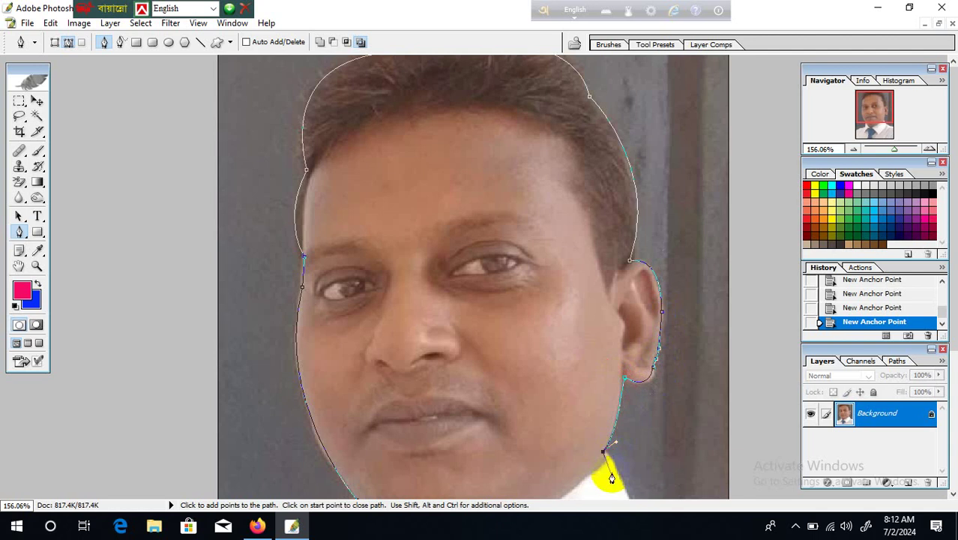
click(611, 464)
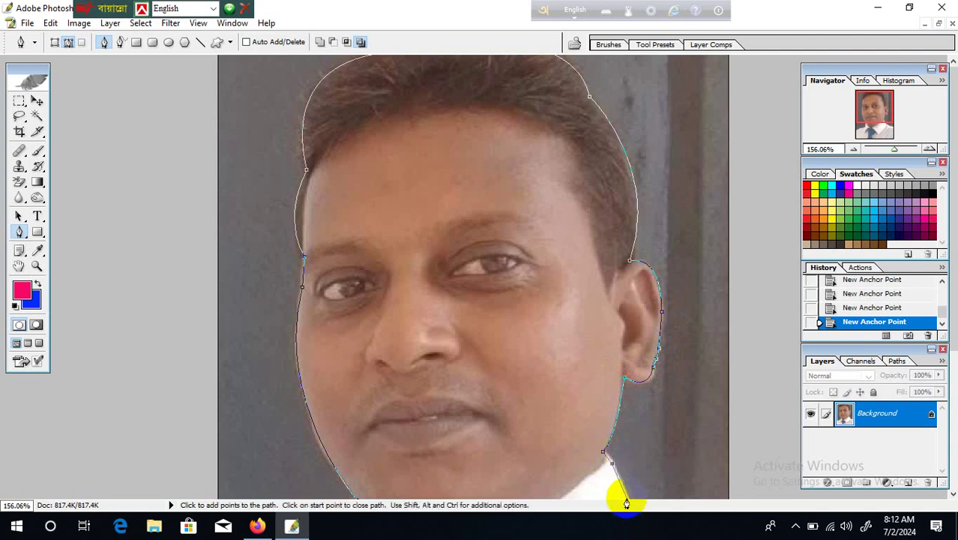
Continue the path down the collar and along the shoulder to a point just outside the photo's right edge.
key(ctrl)
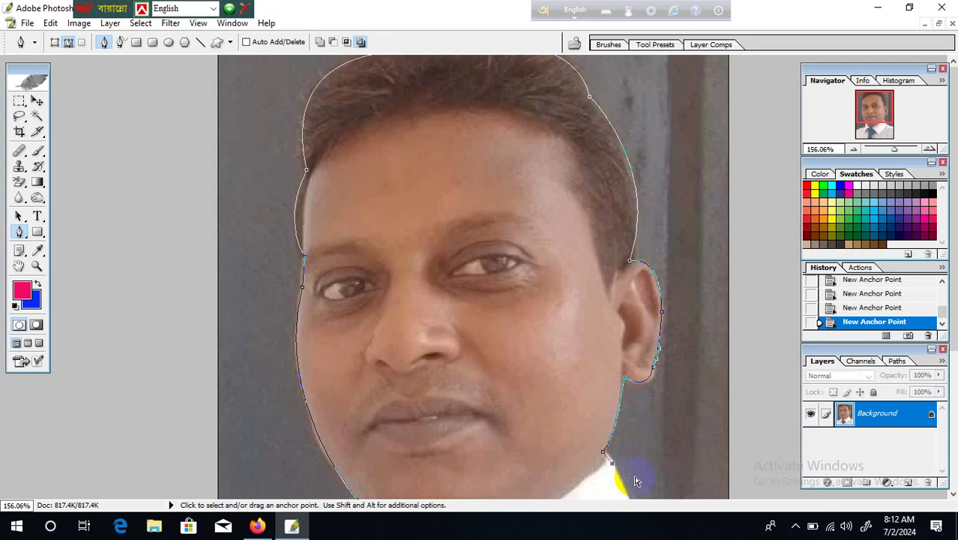
scroll(635, 480, down, 1)
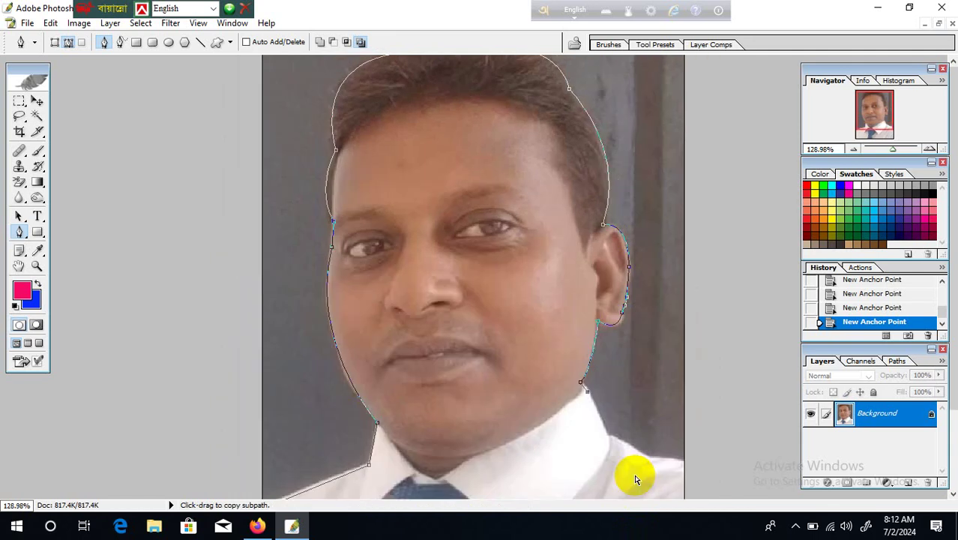
click(607, 438)
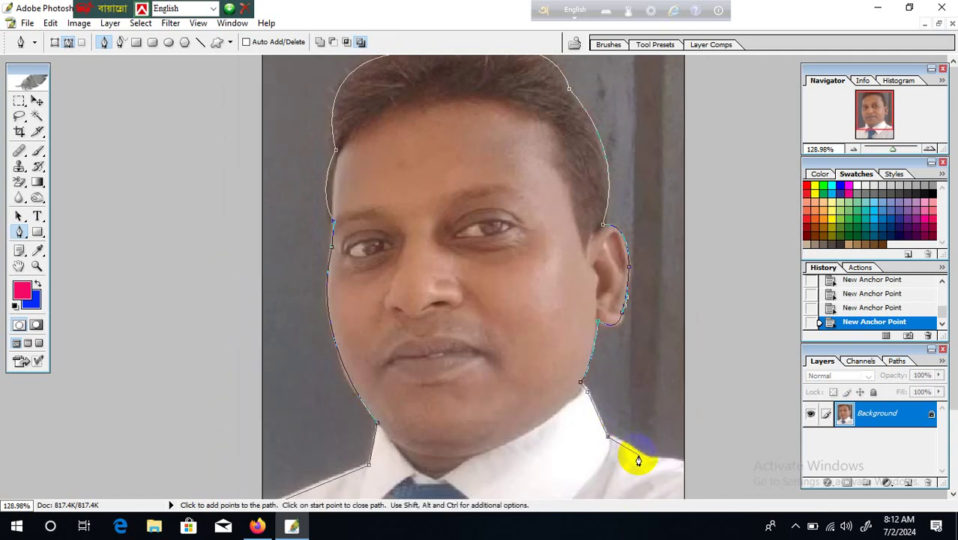
click(638, 455)
click(647, 460)
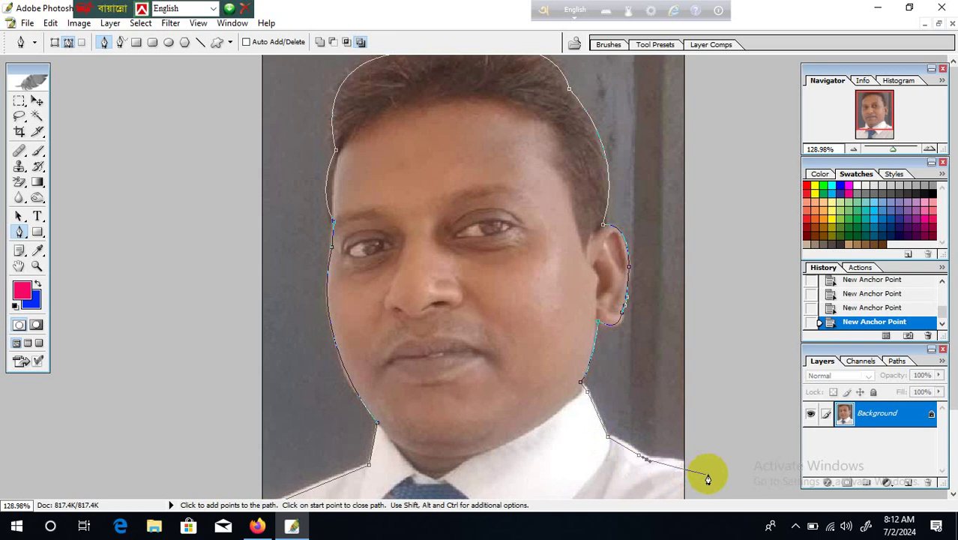
click(710, 474)
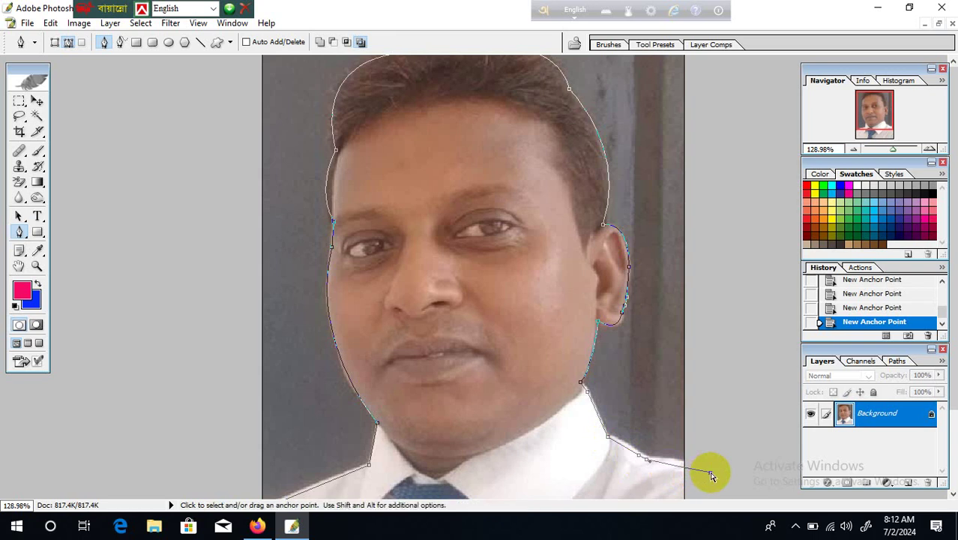
Run the path around the outside of the photo, above the head and down the other side, back to near its starting point.
key(ctrl+minus)
key(ctrl+minus)
click(689, 81)
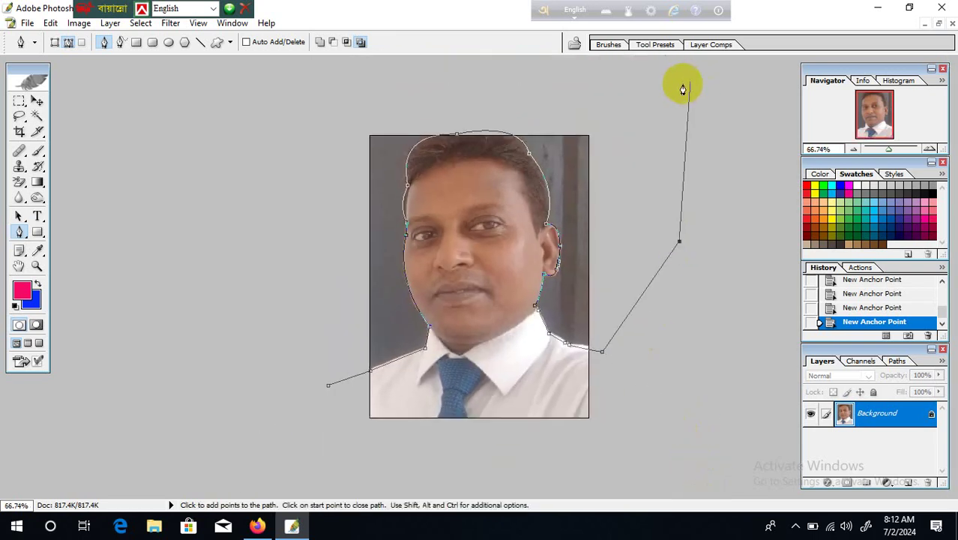
click(491, 80)
click(346, 88)
click(316, 199)
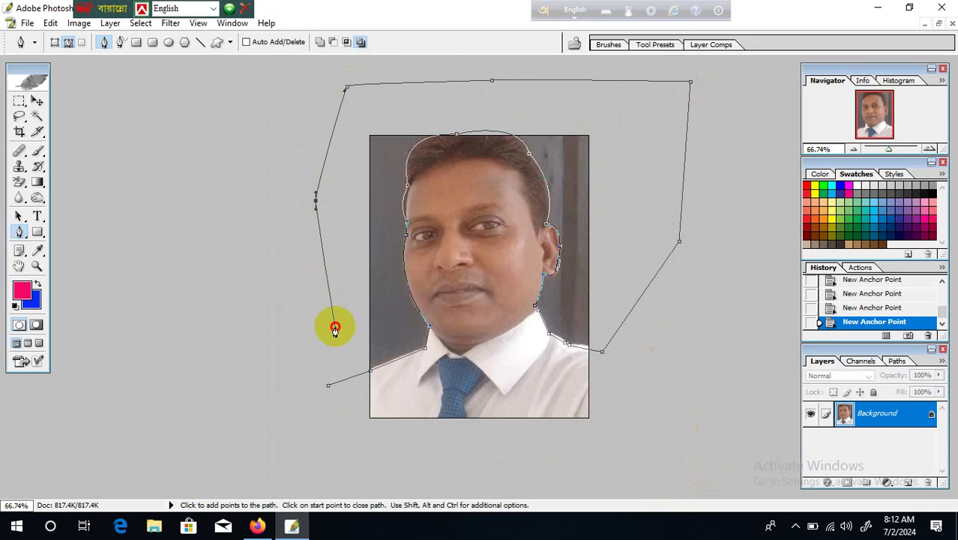
click(335, 326)
click(326, 371)
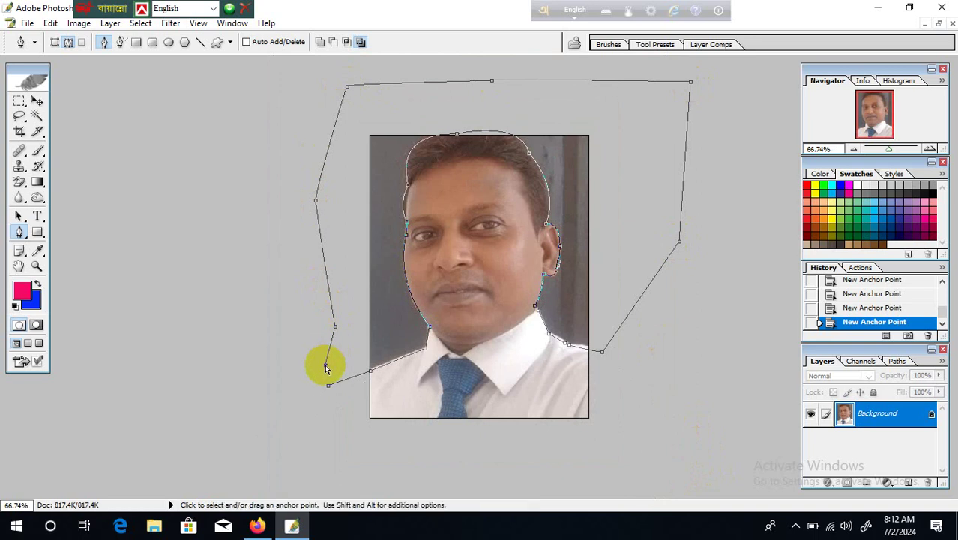
Convert the path to a selection and clear the backdrop around the person to the blue background color.
key(ctrl+Return)
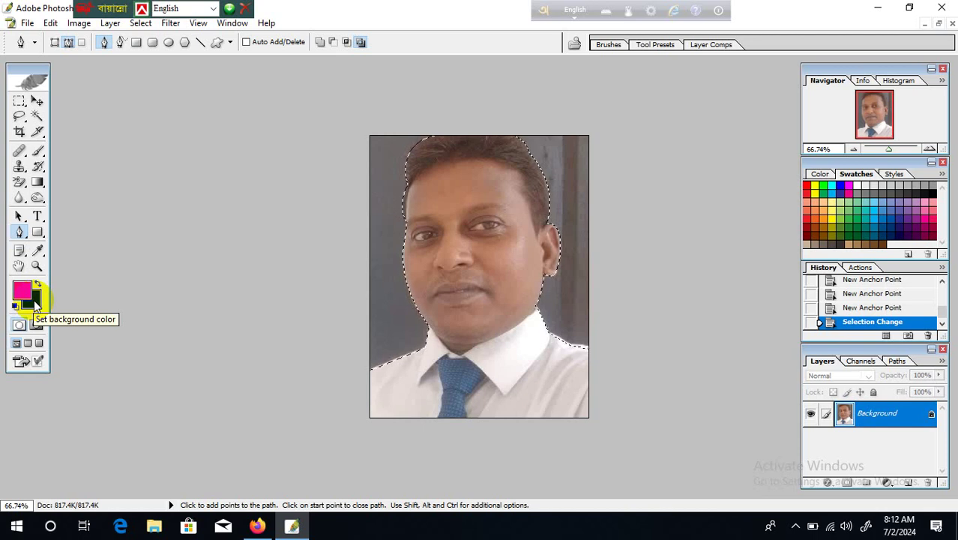
key(Delete)
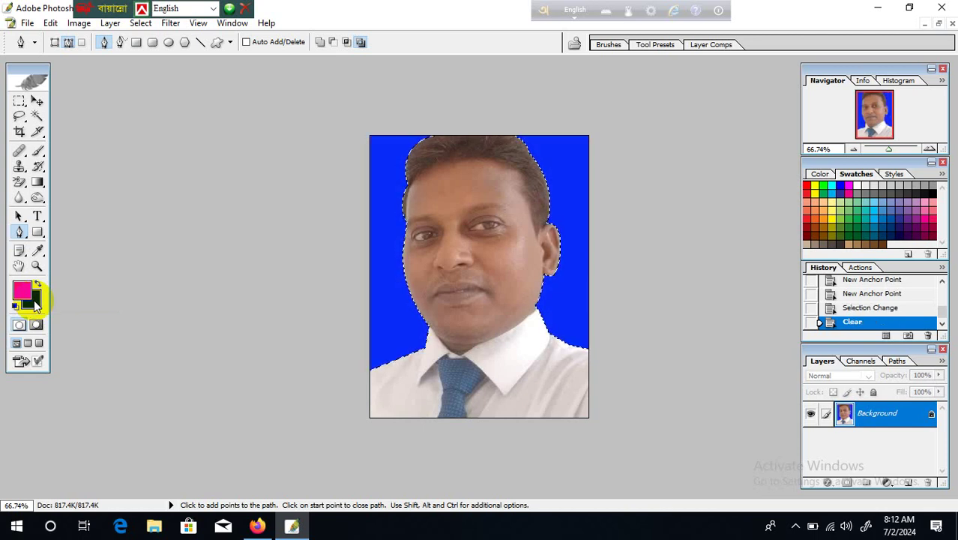
Pick a green foreground swatch, set the background color to green 57FB06, and clear the selected backdrop to that color.
click(823, 185)
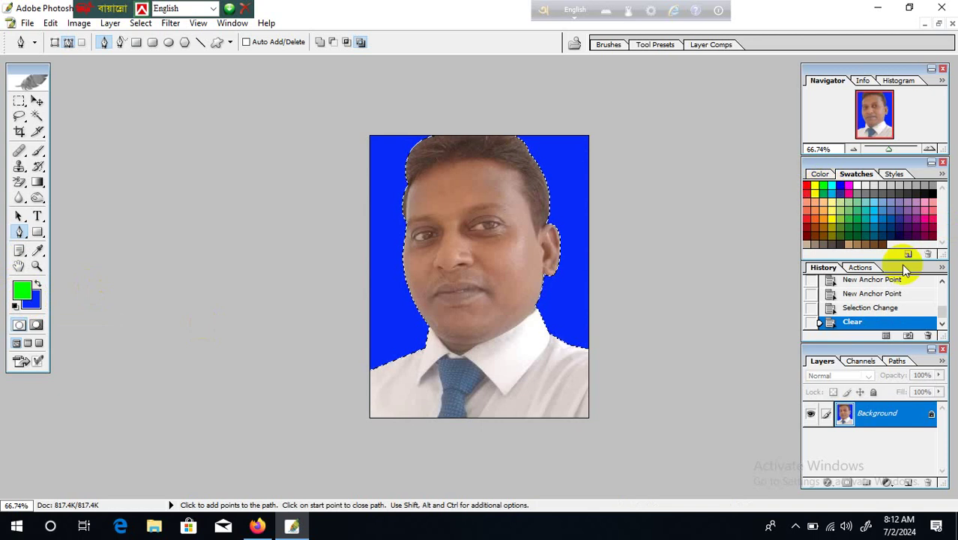
click(29, 300)
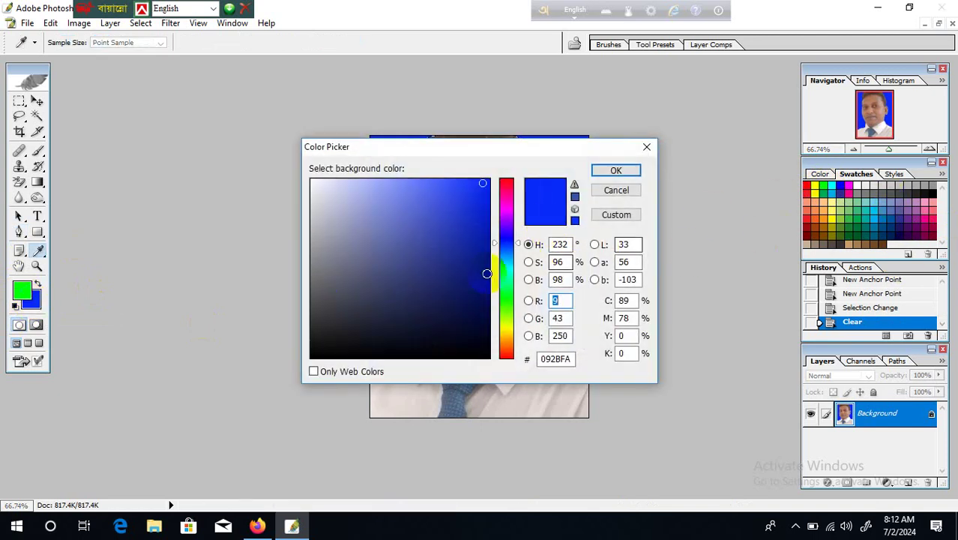
click(506, 308)
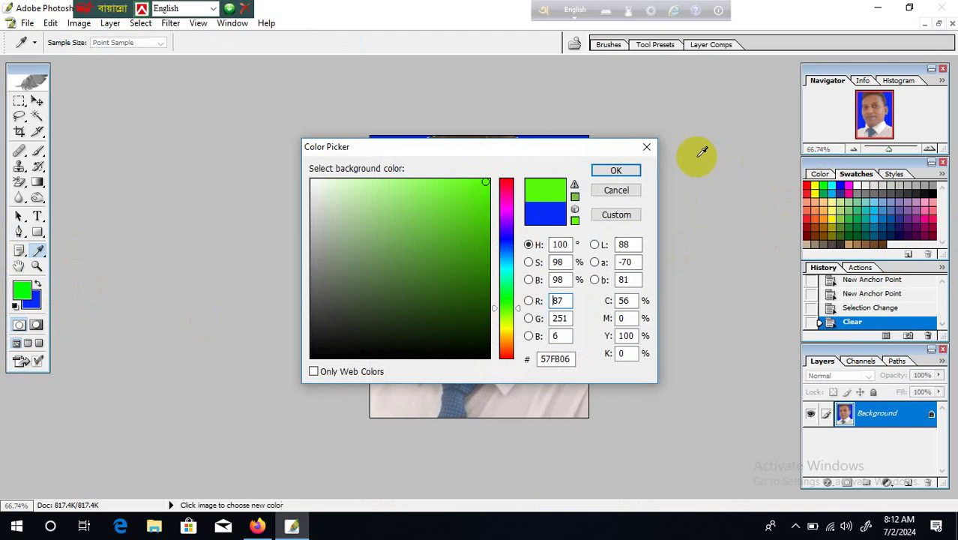
click(632, 171)
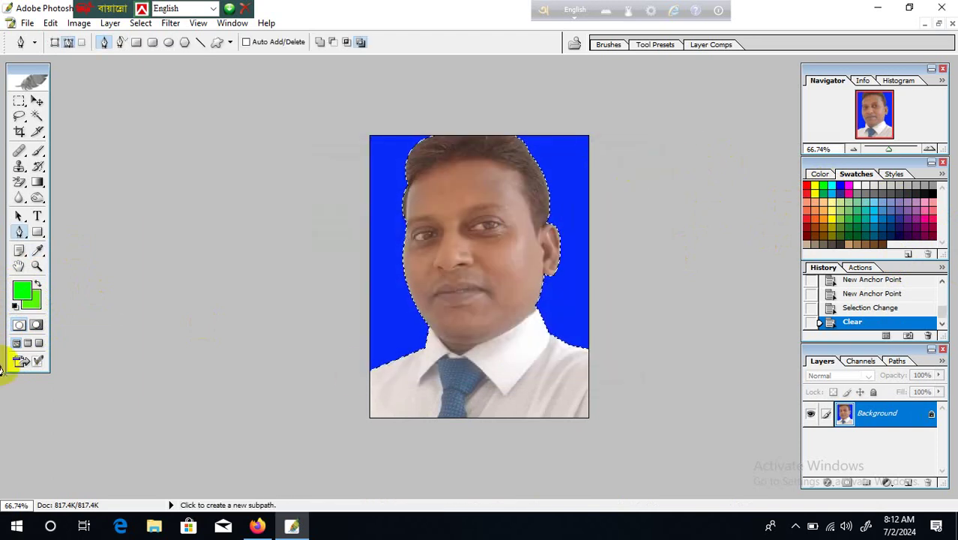
key(Delete)
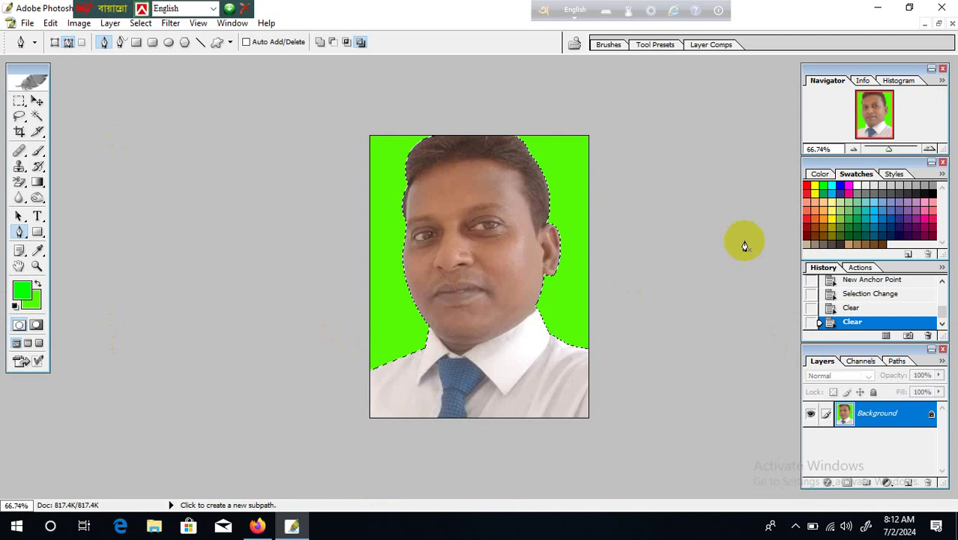
Deselect the backdrop with the Magic Wand tool and fit the portrait to the window.
click(37, 119)
click(253, 122)
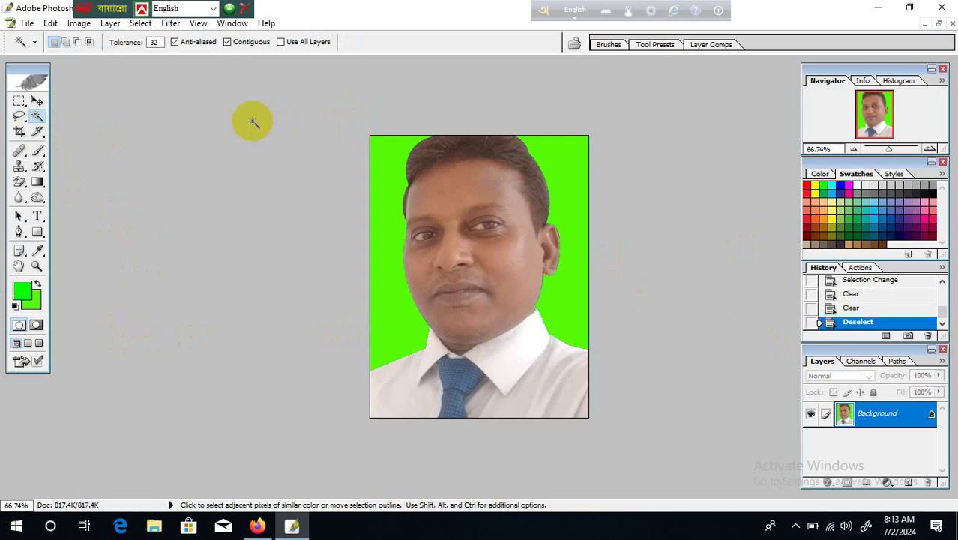
key(ctrl+0)
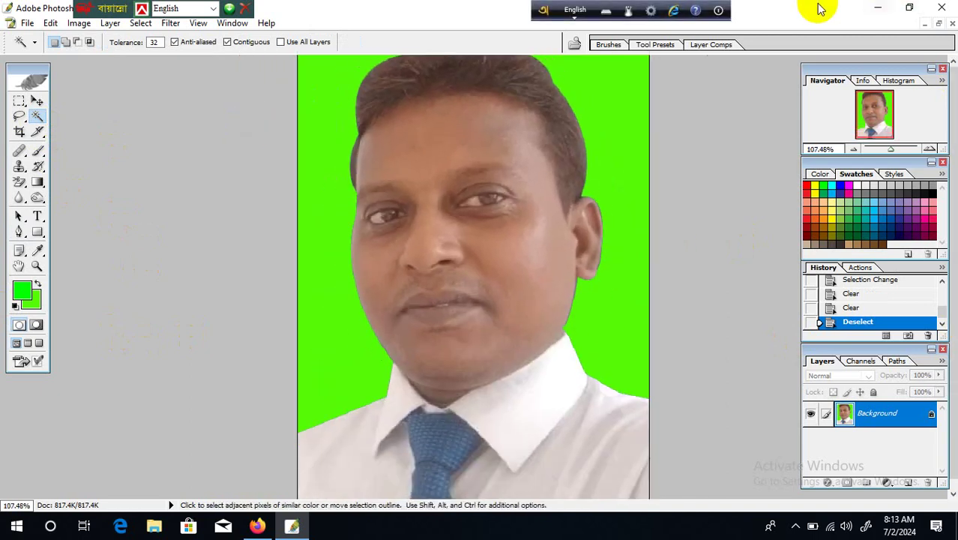
Switch to Firefox and check the FreeConvert JPG Converter page for the status of the uploaded WhatsApp image.
click(876, 9)
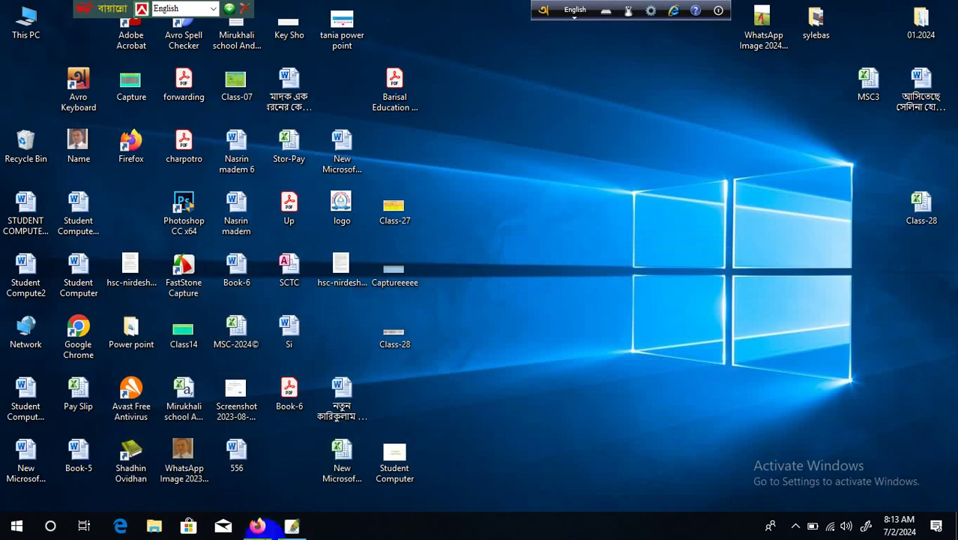
click(257, 525)
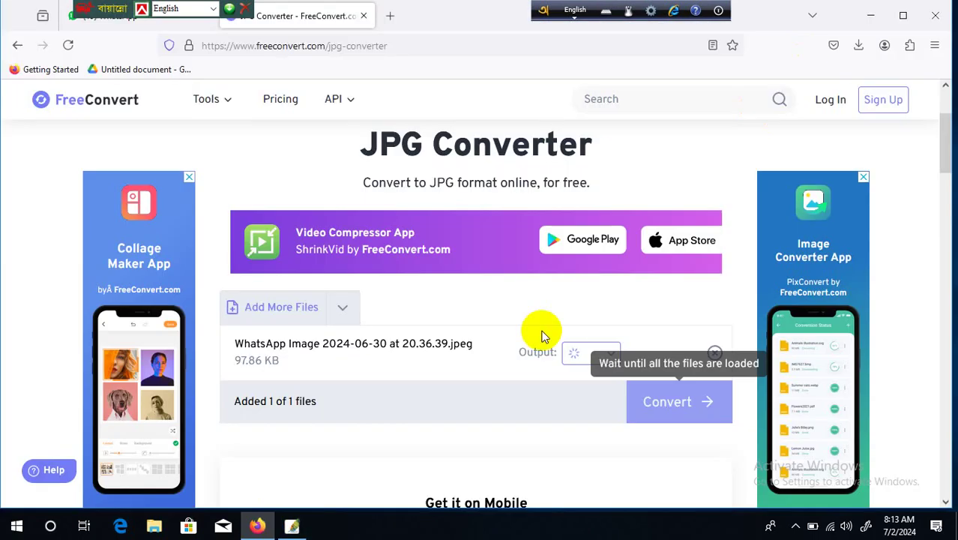
scroll(622, 247, down, 2)
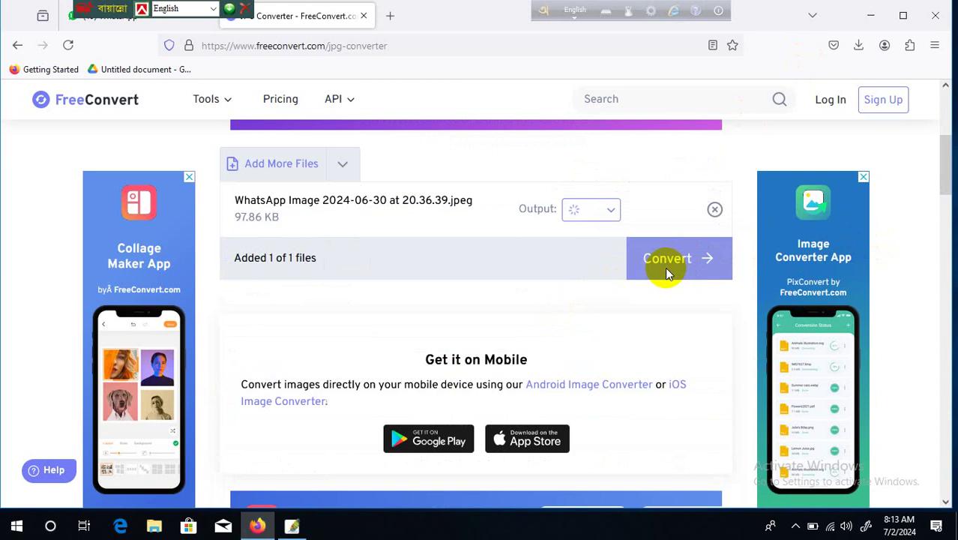
scroll(666, 269, down, 4)
scroll(667, 274, down, 3)
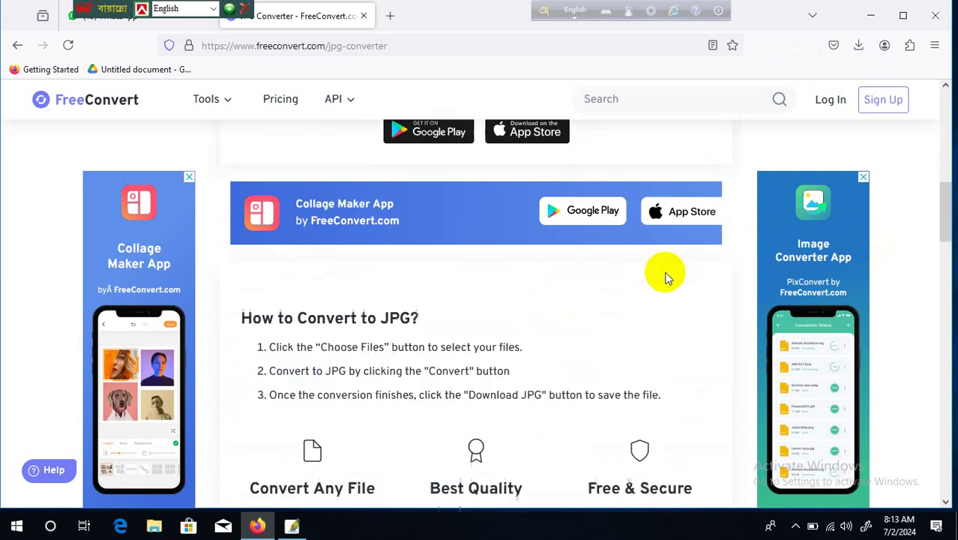
scroll(600, 153, up, 3)
scroll(599, 154, up, 7)
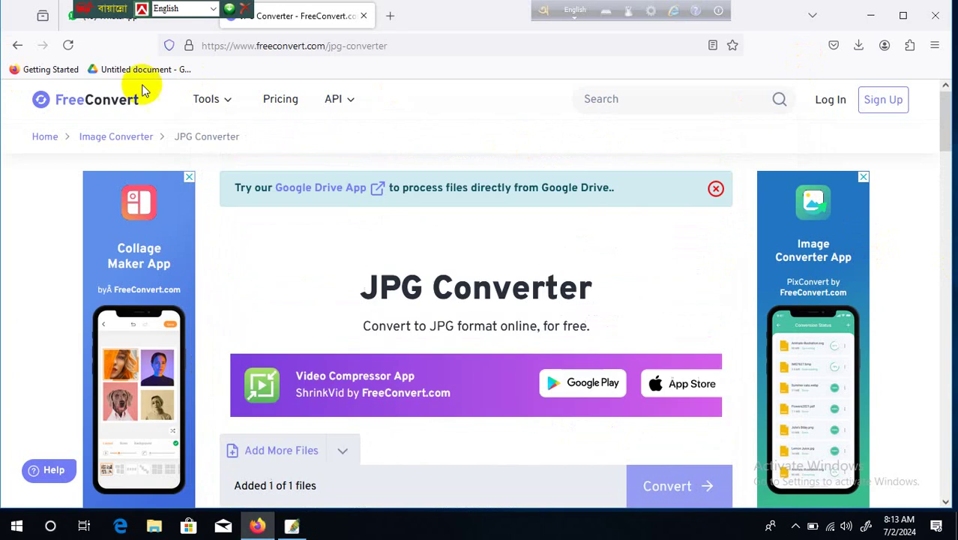
Go back to the Google results for "convert jpg" and open the Picflow online JPG converter.
click(15, 47)
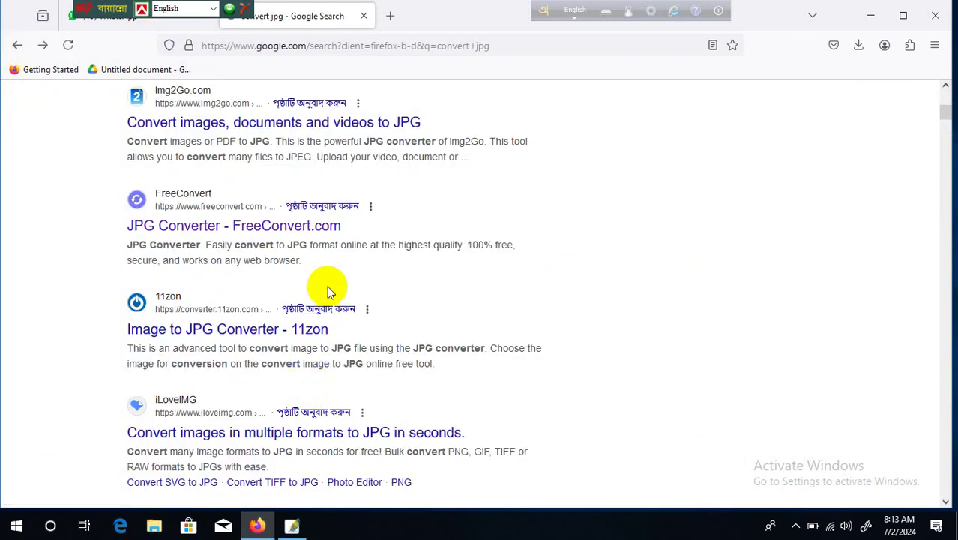
scroll(327, 285, down, 3)
scroll(327, 286, down, 2)
scroll(327, 285, down, 2)
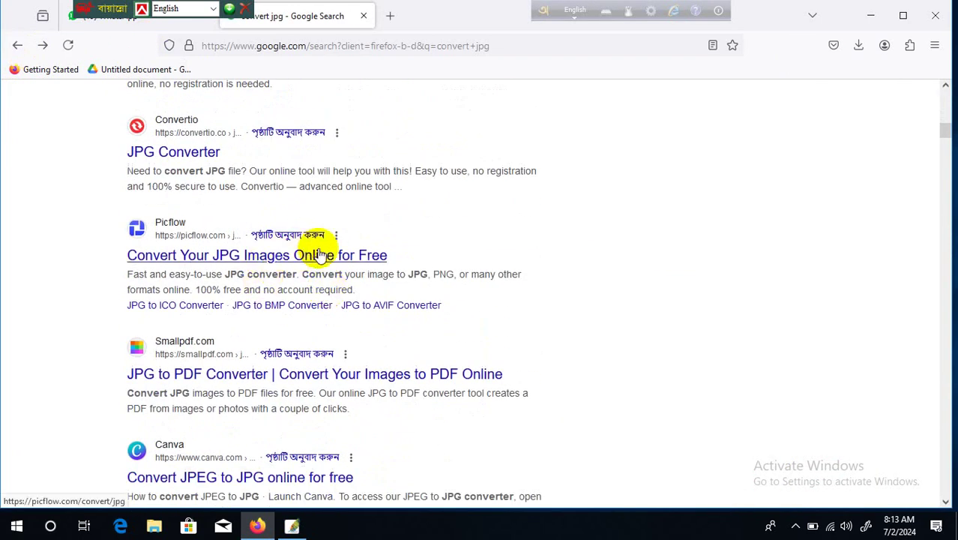
click(319, 255)
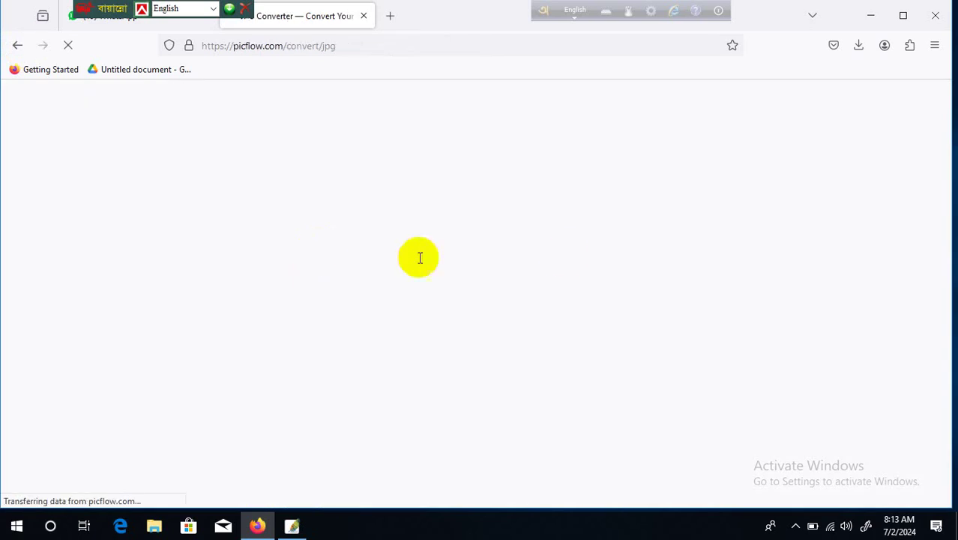
Try to add WhatsApp Image 2024-06-30 at 20.36.39 from the desktop to the Picflow converter.
scroll(600, 270, down, 3)
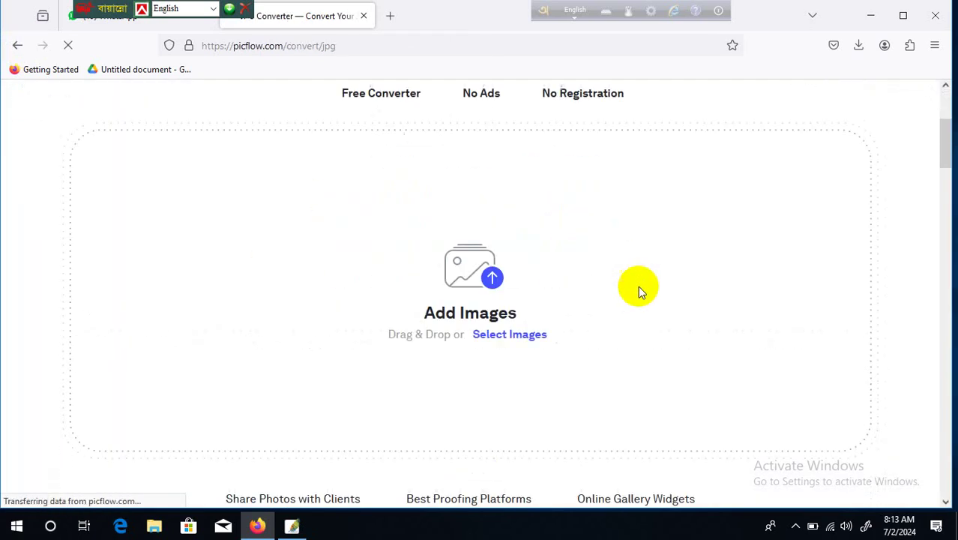
click(477, 275)
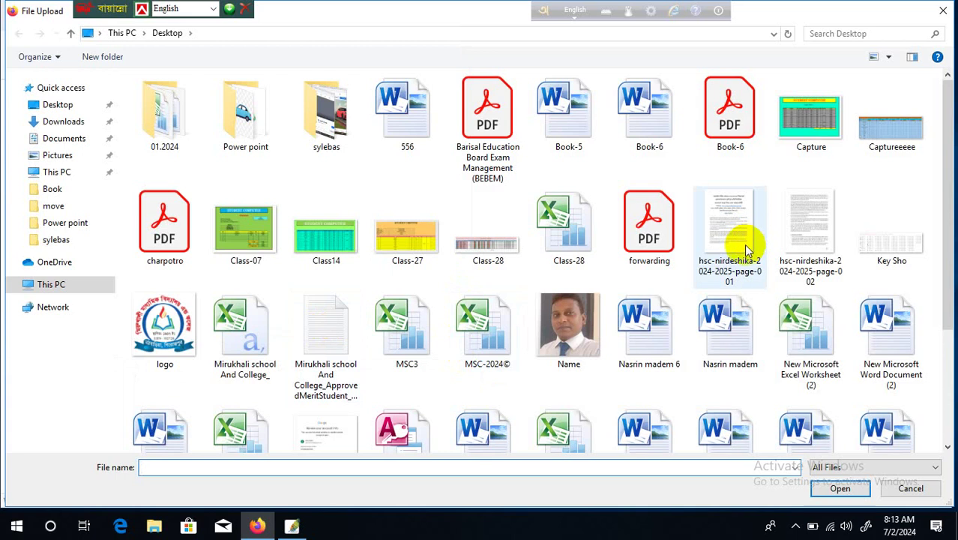
scroll(742, 247, down, 3)
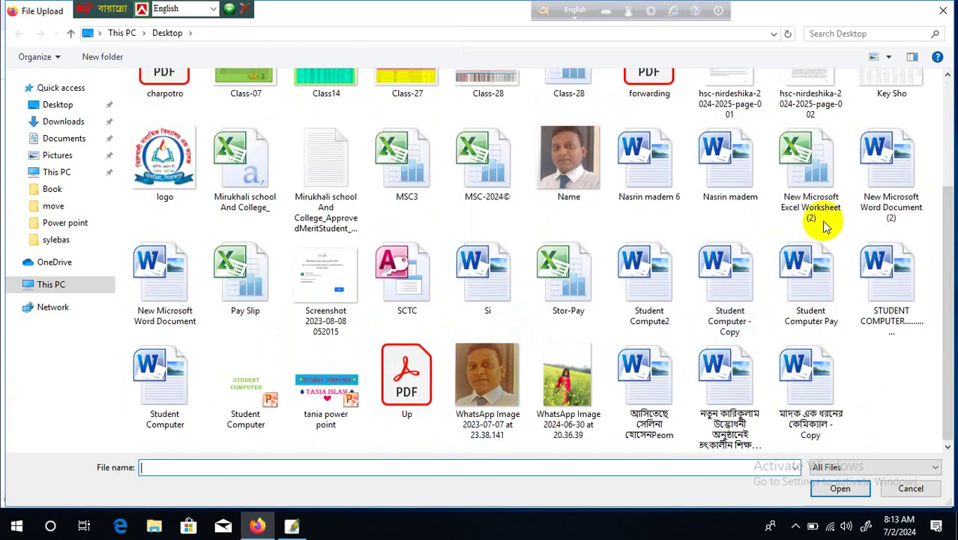
double_click(593, 401)
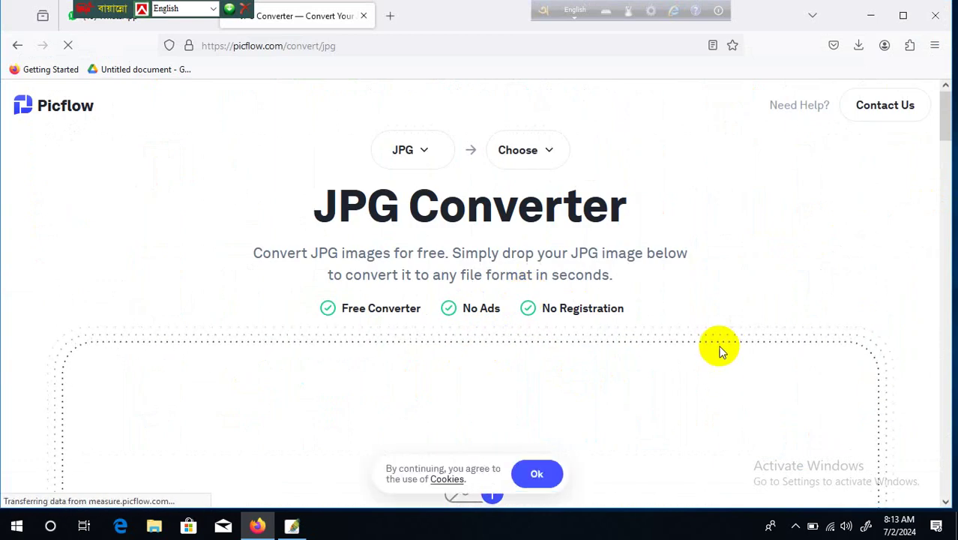
Look through the Picflow converter page for the added image and the upload area.
scroll(719, 349, down, 1)
scroll(718, 351, down, 3)
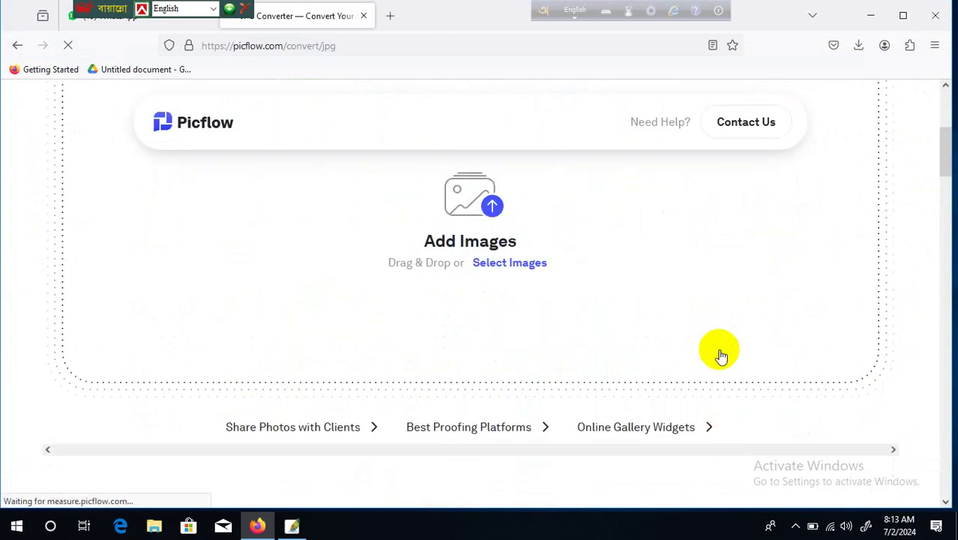
scroll(719, 354, up, 1)
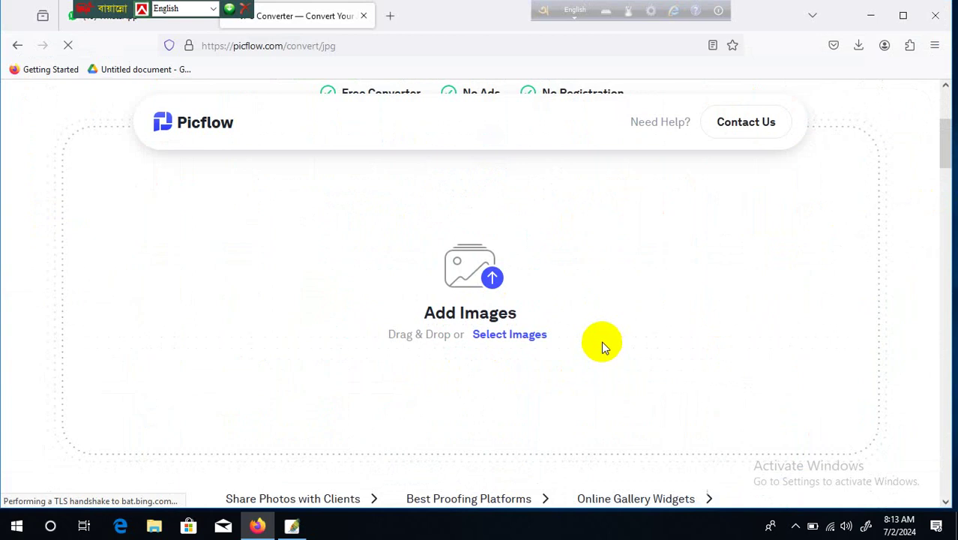
scroll(604, 344, down, 1)
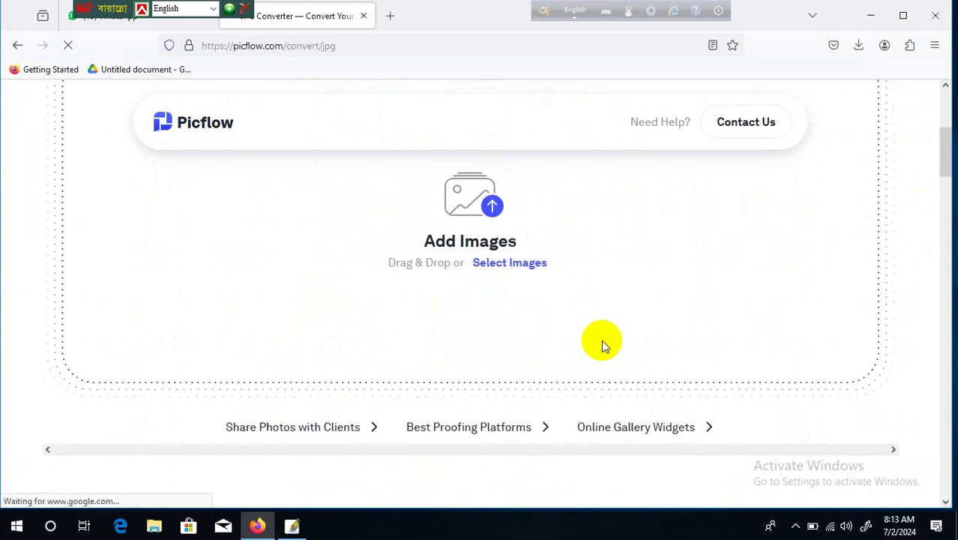
scroll(601, 341, up, 3)
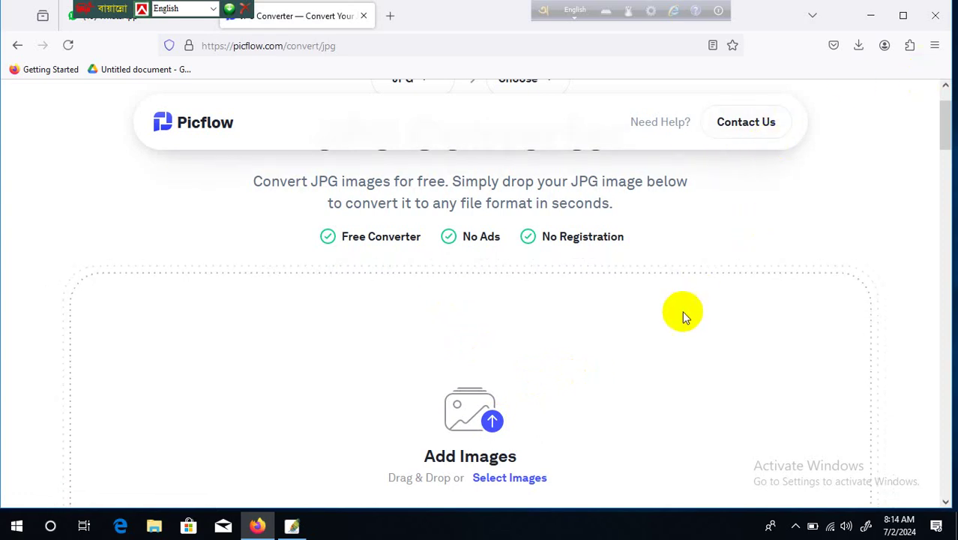
scroll(683, 314, down, 4)
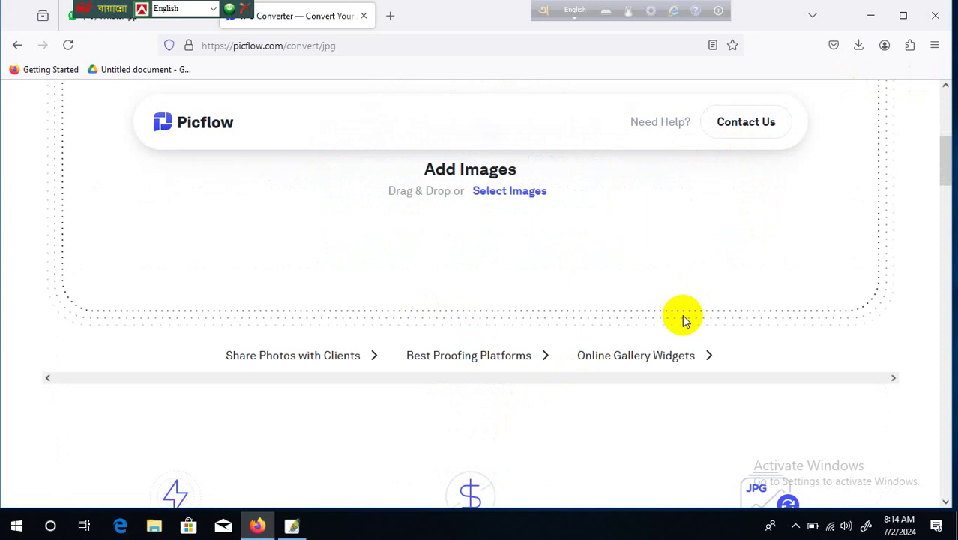
scroll(683, 320, down, 4)
scroll(682, 320, up, 8)
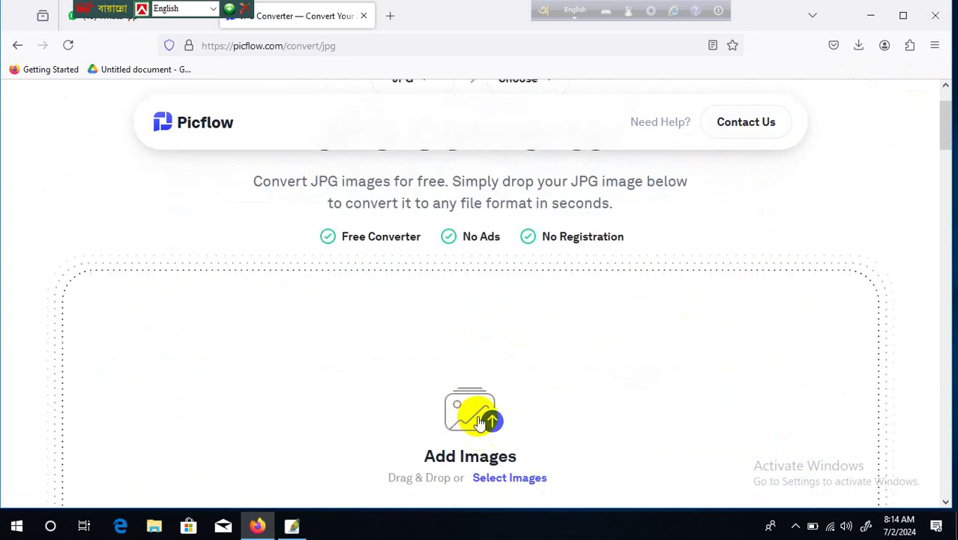
Upload WhatsApp Image 2024-06-30 at 20.36.39 from the desktop to the Picflow converter.
click(477, 416)
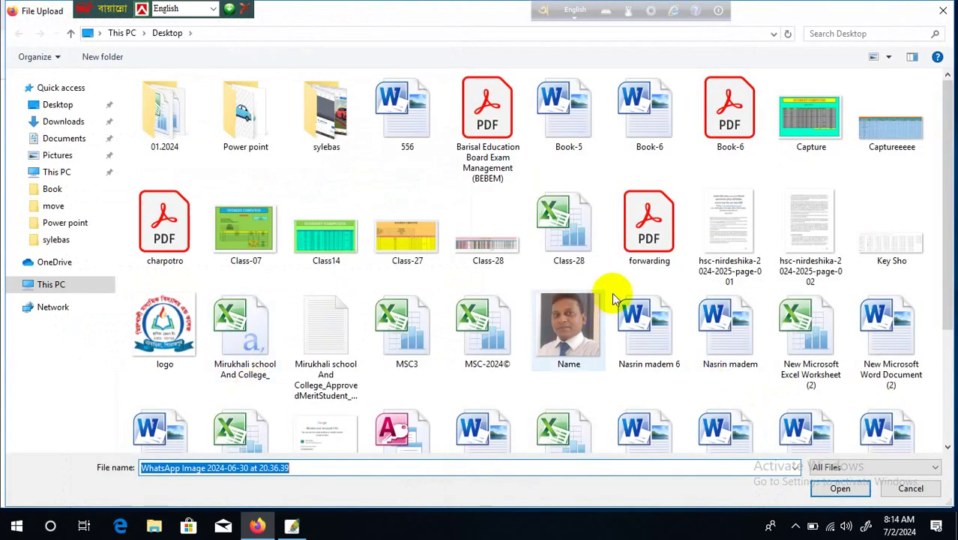
scroll(612, 292, down, 2)
double_click(562, 375)
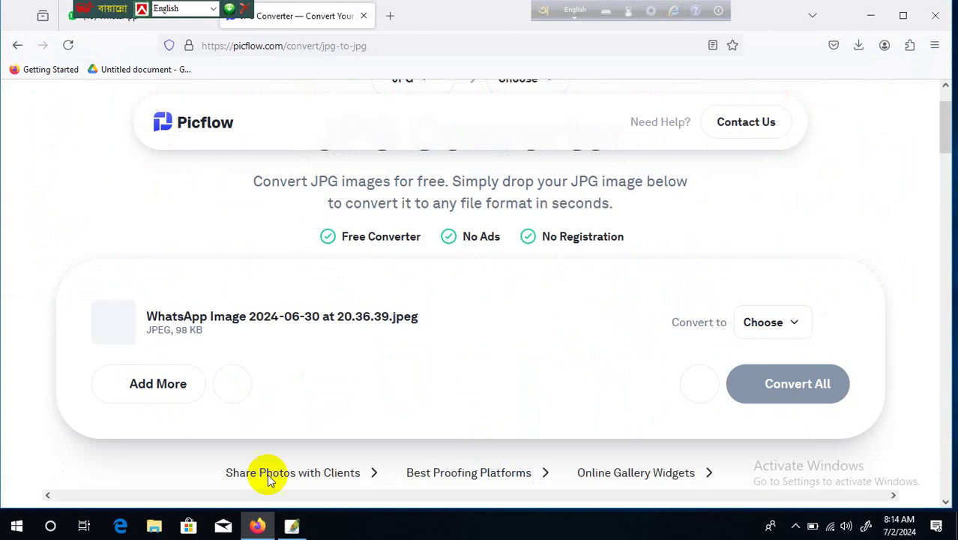
Convert the uploaded image to JPG, dismiss the rating request and download the converted file.
scroll(570, 432, down, 1)
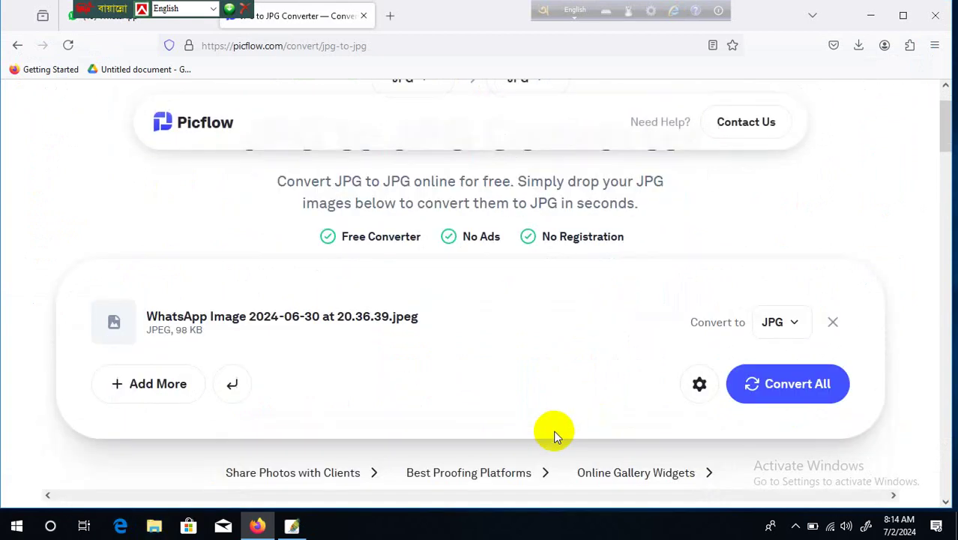
click(784, 389)
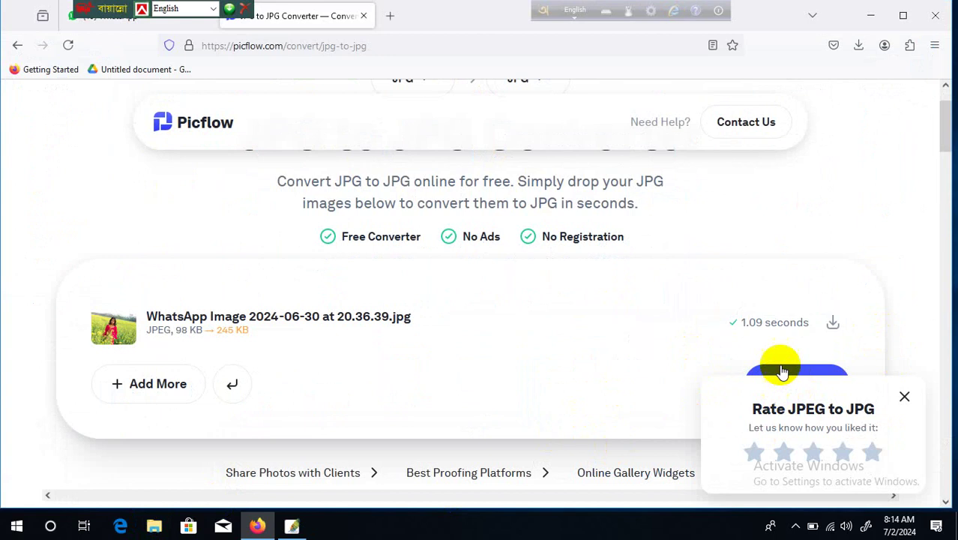
click(906, 397)
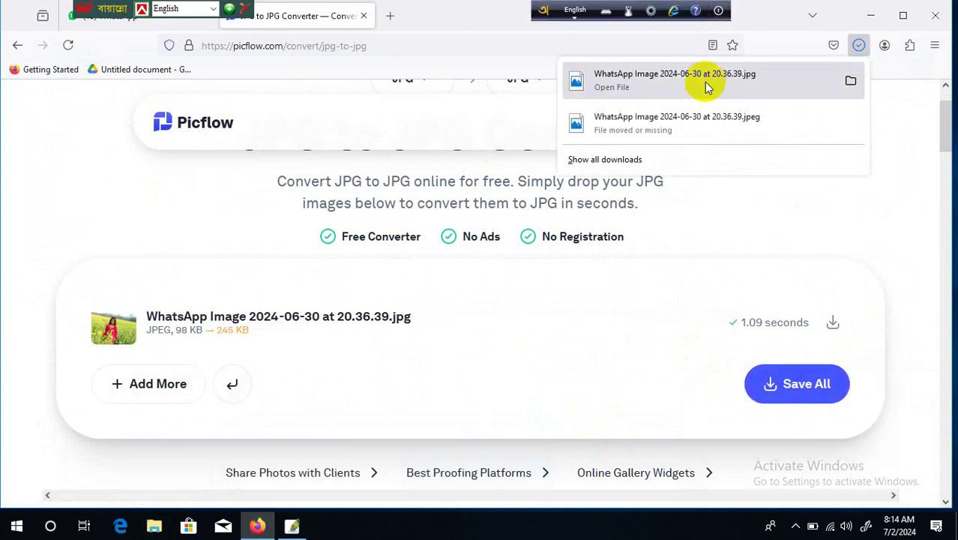
Minimize Firefox and open the Downloads folder in a maximized File Explorer window.
click(870, 15)
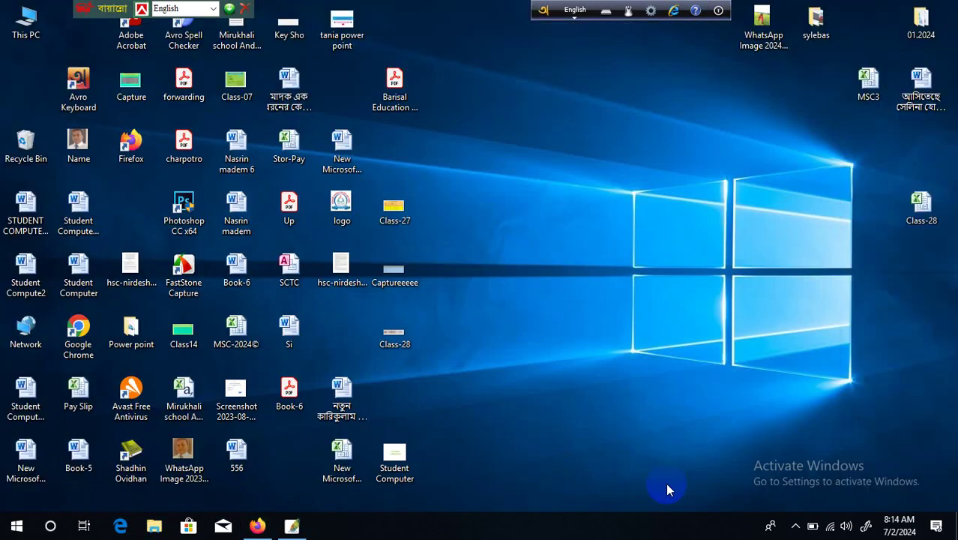
double_click(29, 17)
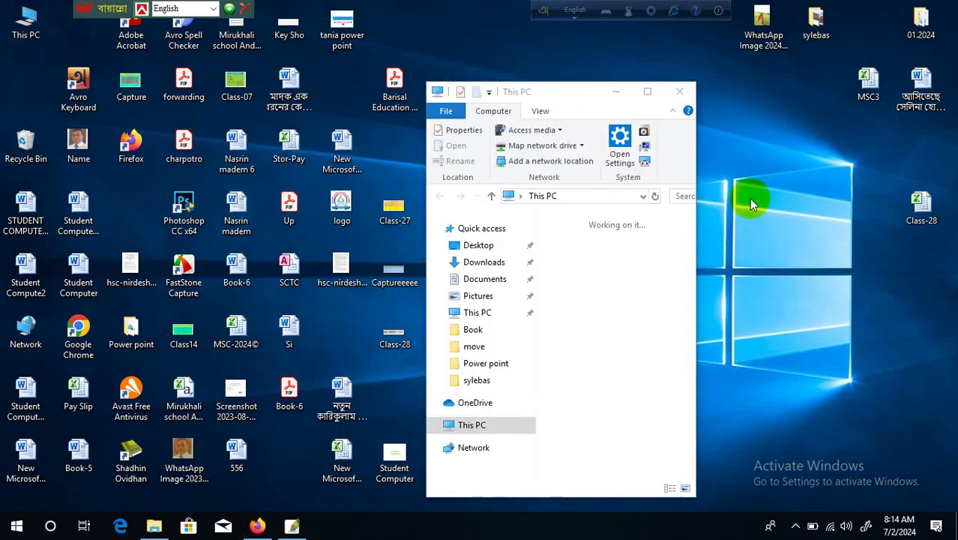
click(649, 93)
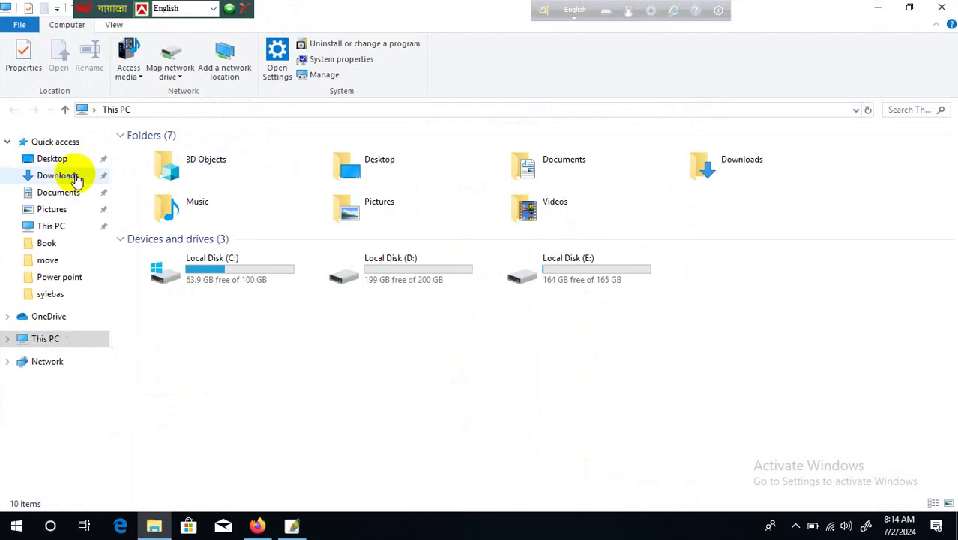
click(87, 178)
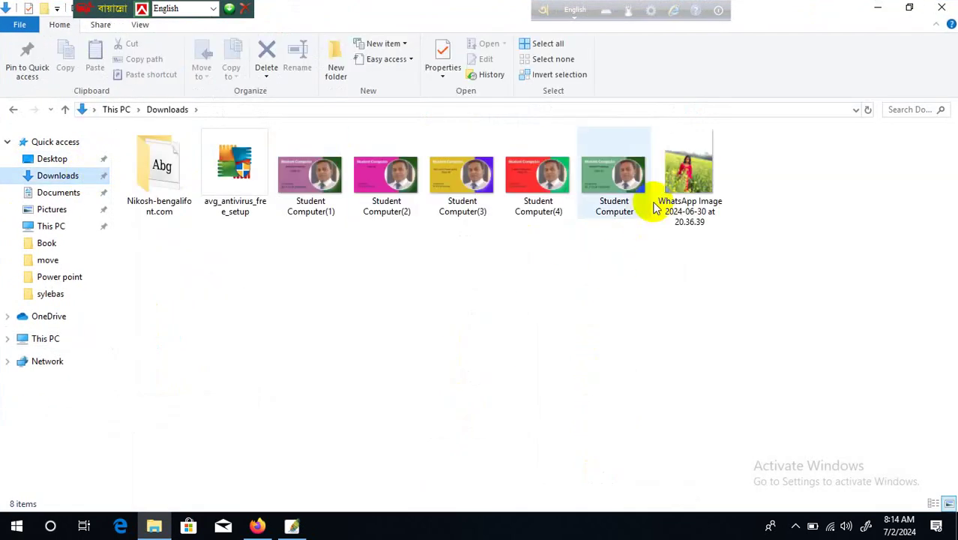
Rename the downloaded WhatsApp image in the Downloads folder as hhhhhh.
click(681, 186)
right_click(681, 184)
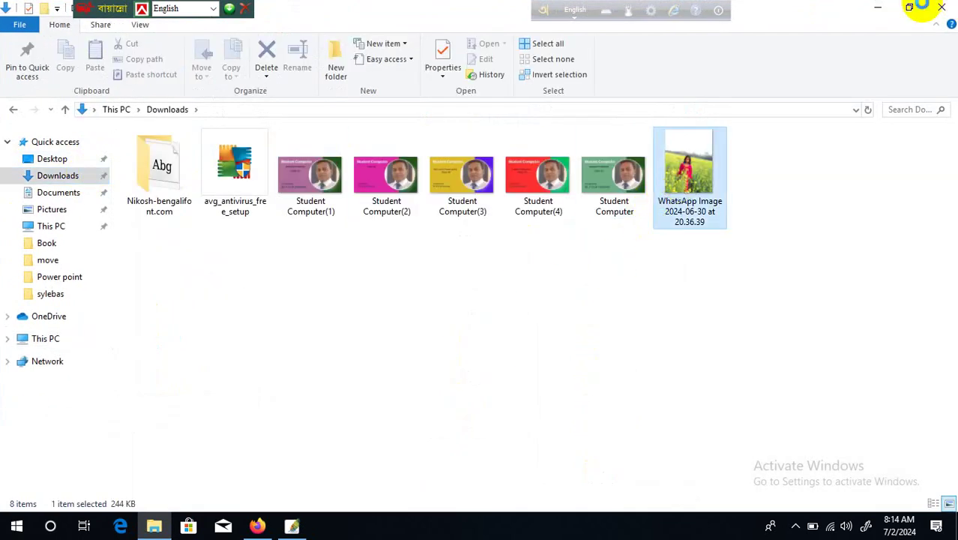
click(799, 27)
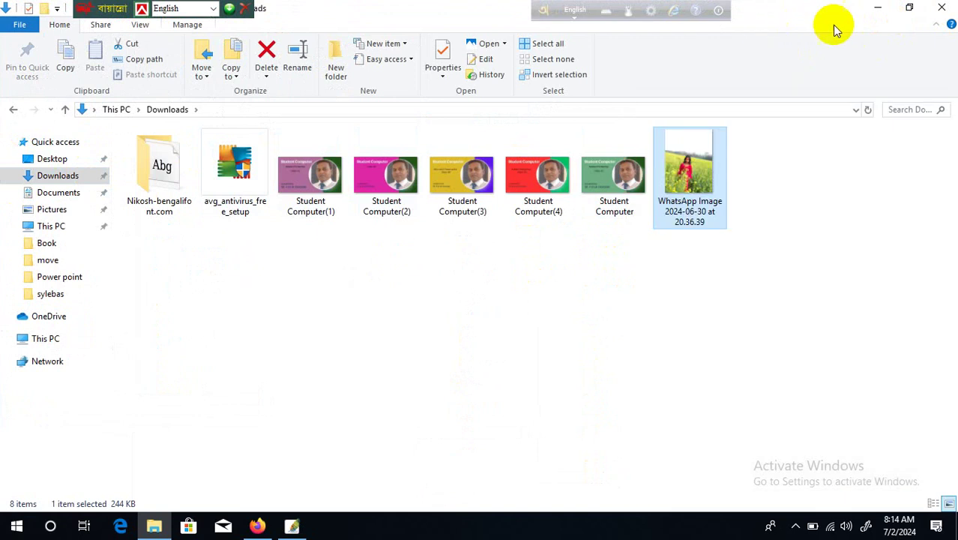
right_click(713, 202)
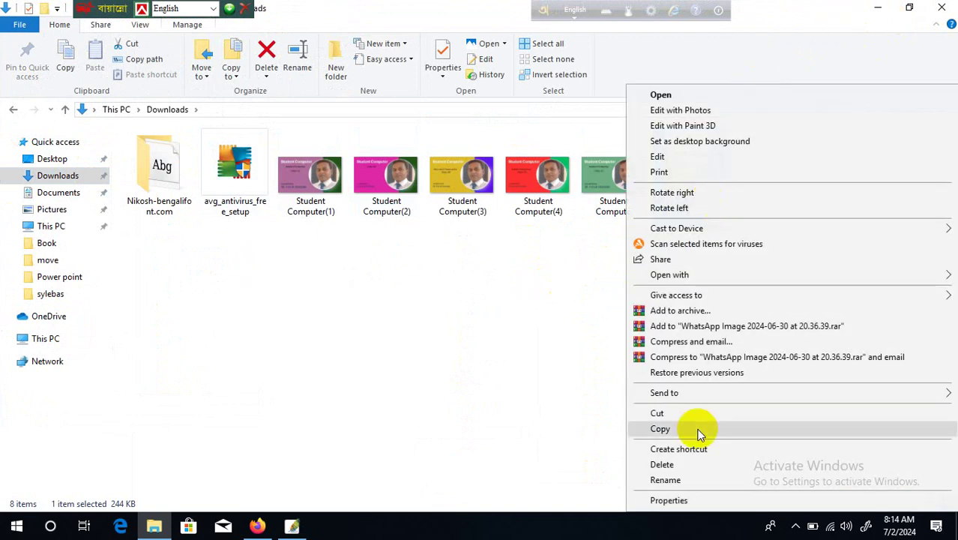
click(699, 480)
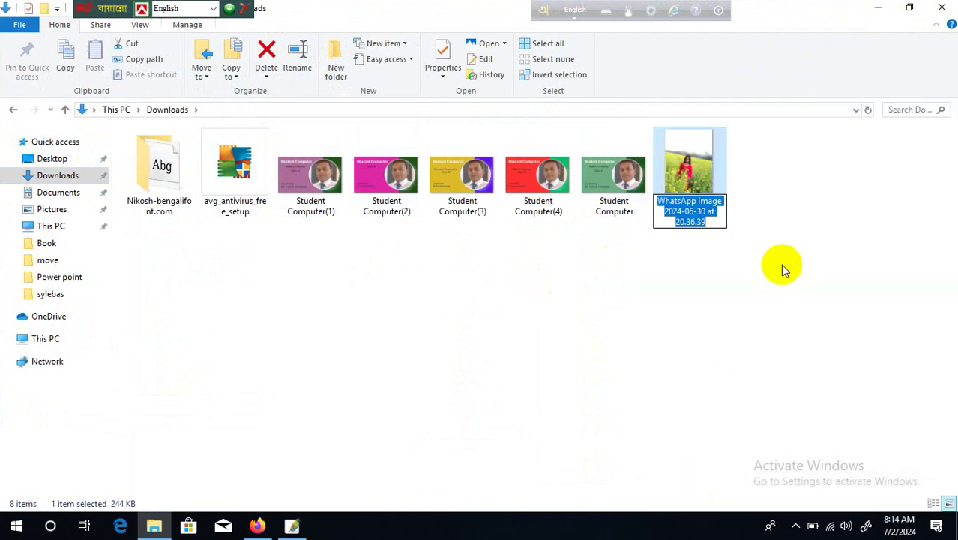
text(hhh)
key(BackSpace)
key(BackSpace)
key(BackSpace)
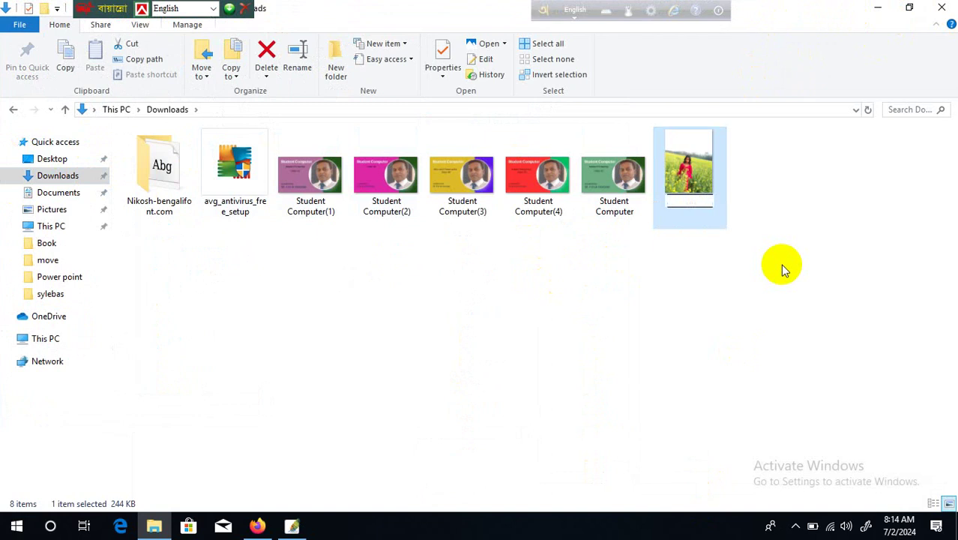
text(hhhhhh)
key(Return)
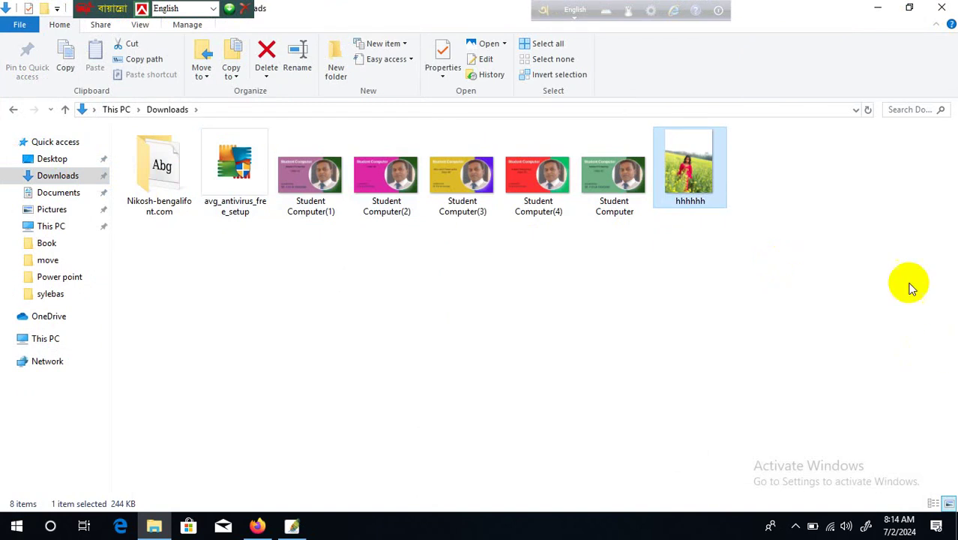
Move the hhhhhh image from Downloads to the desktop, place it below the WhatsApp image and minimize the folder window.
click(759, 286)
click(696, 169)
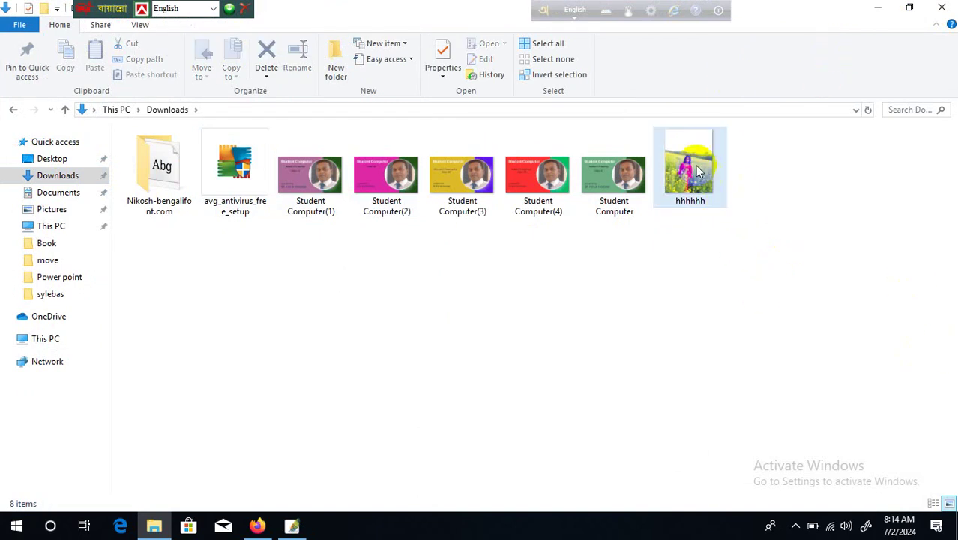
right_click(695, 164)
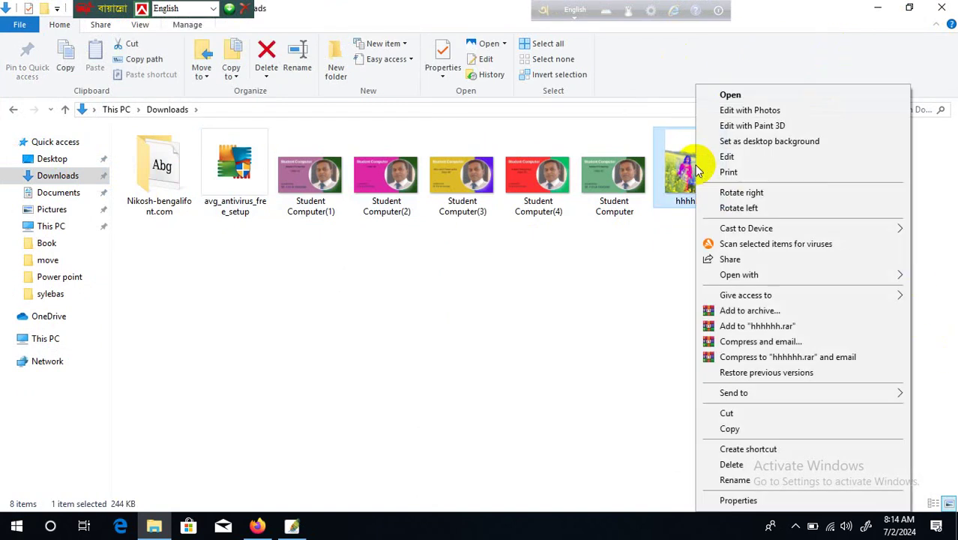
click(729, 411)
click(909, 7)
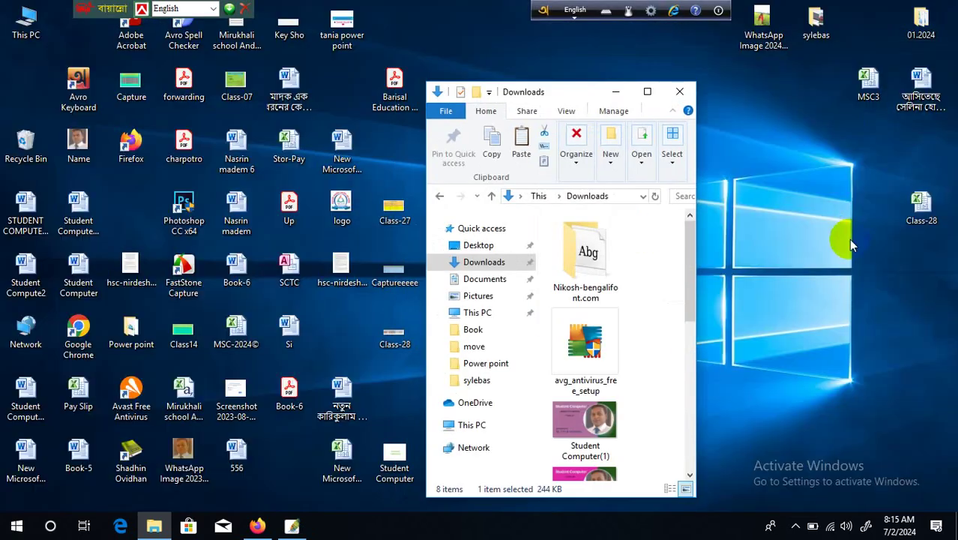
right_click(776, 174)
click(810, 227)
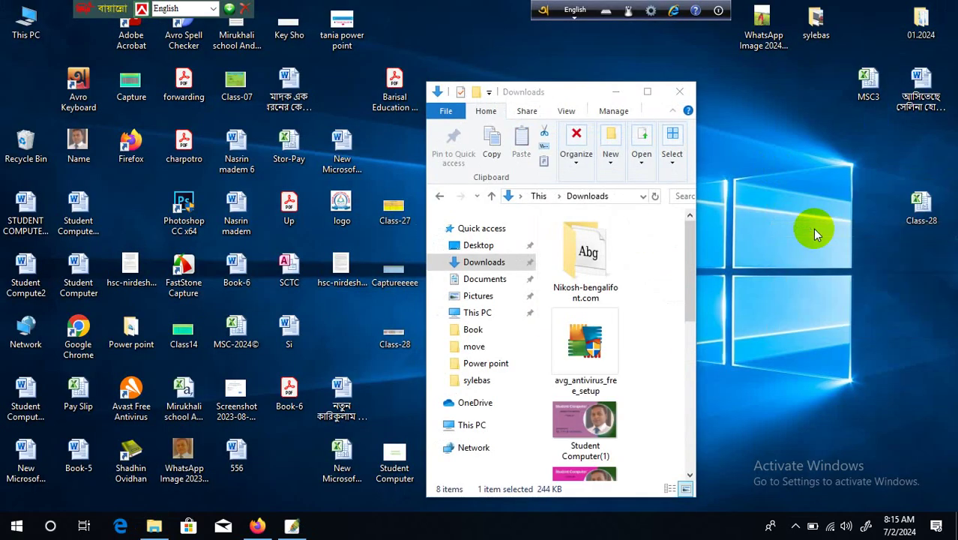
drag(814, 229, 763, 147)
click(615, 91)
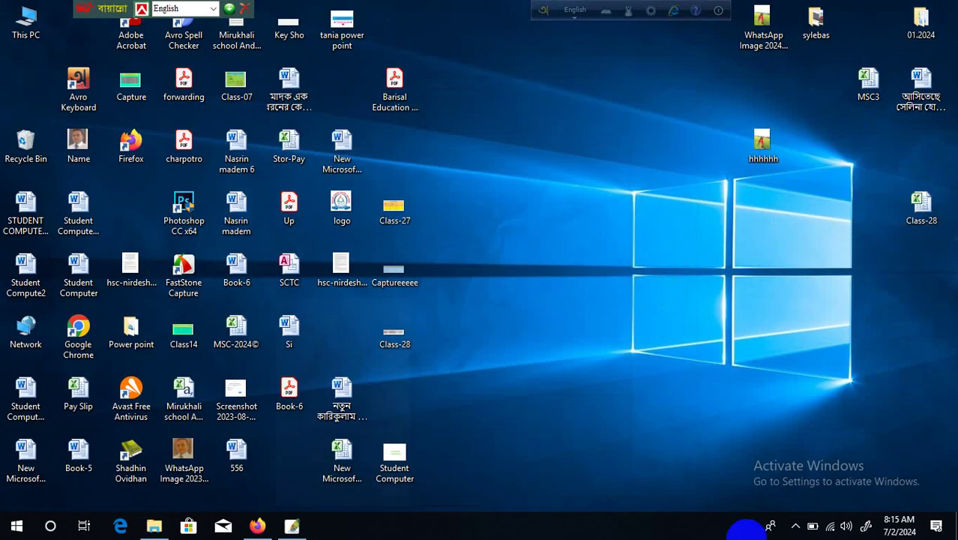
Delete the original WhatsApp image from the desktop and switch to Photoshop.
right_click(780, 45)
click(721, 428)
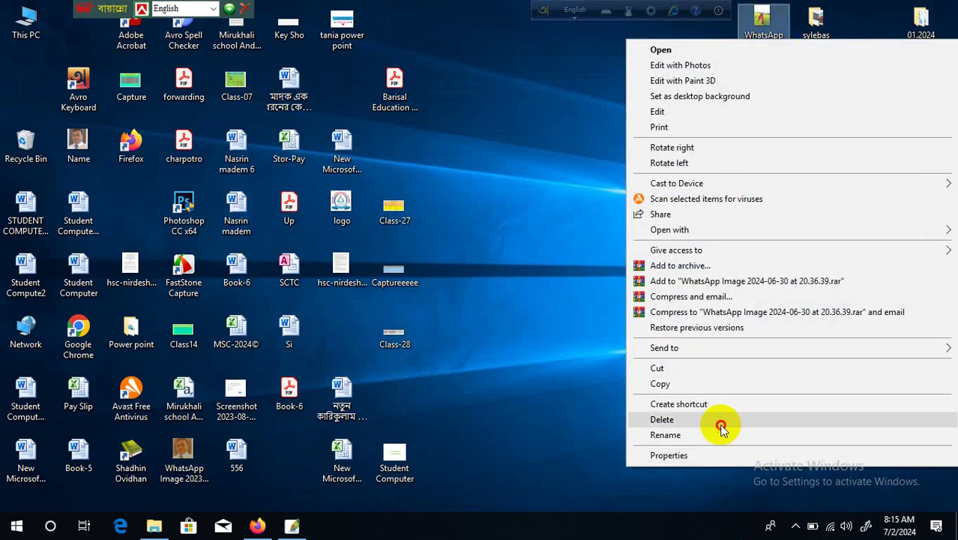
click(291, 525)
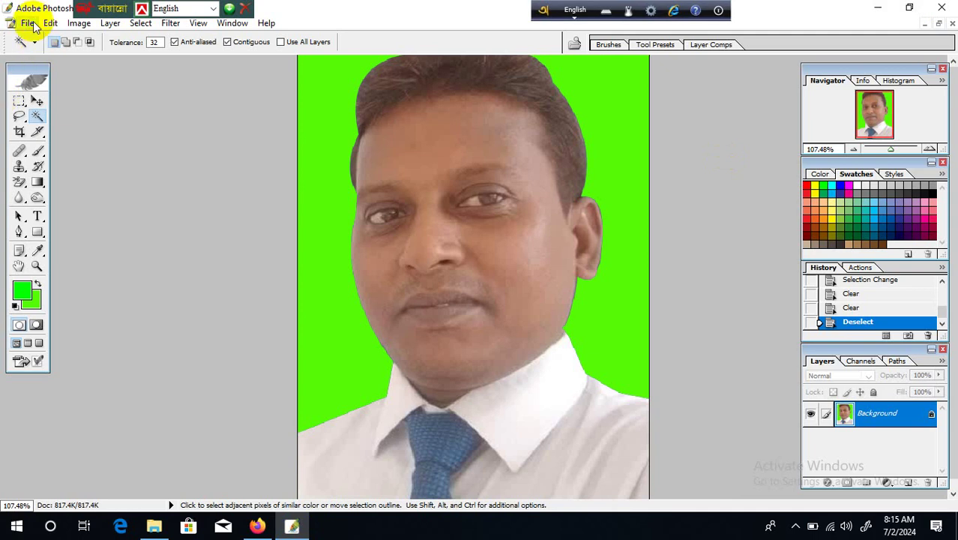
Open the hhhhhh image from the desktop.
click(29, 24)
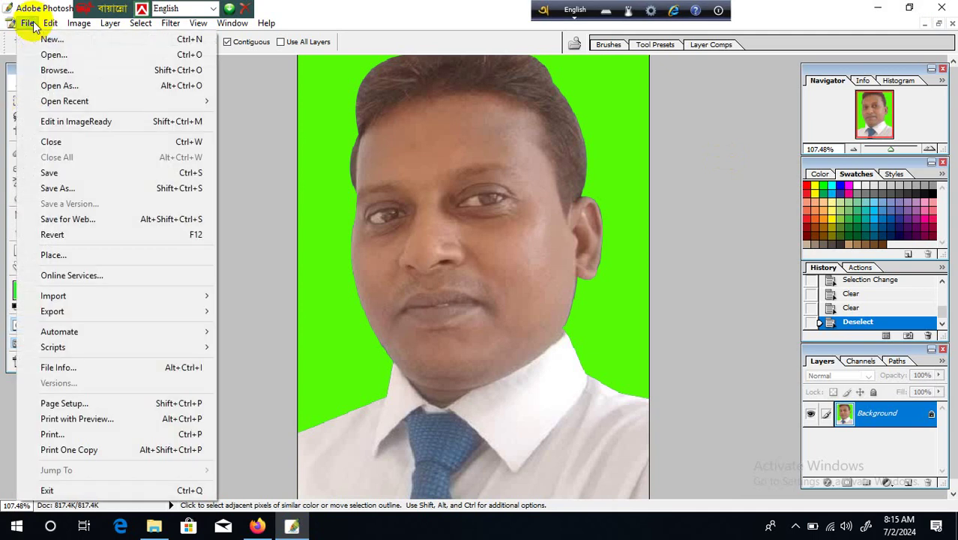
click(74, 54)
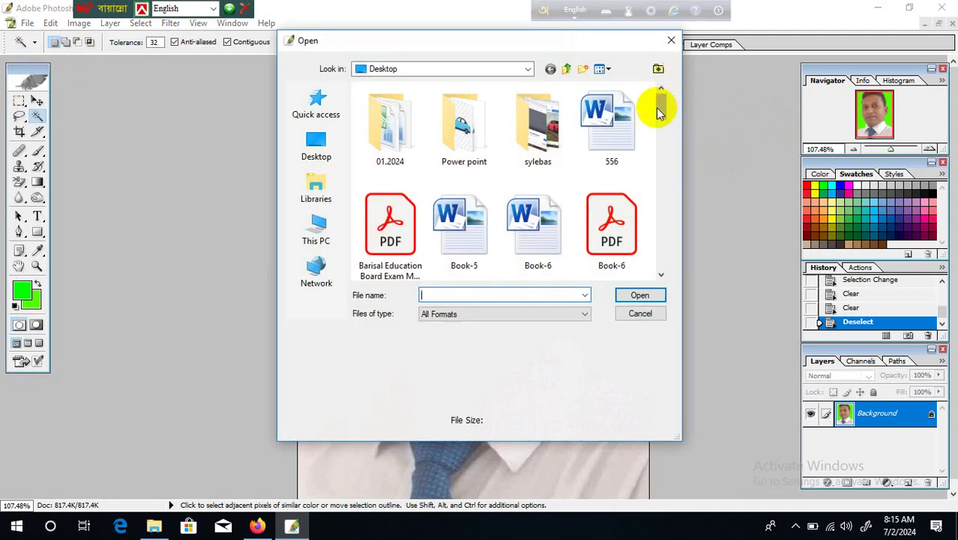
drag(659, 105, 695, 140)
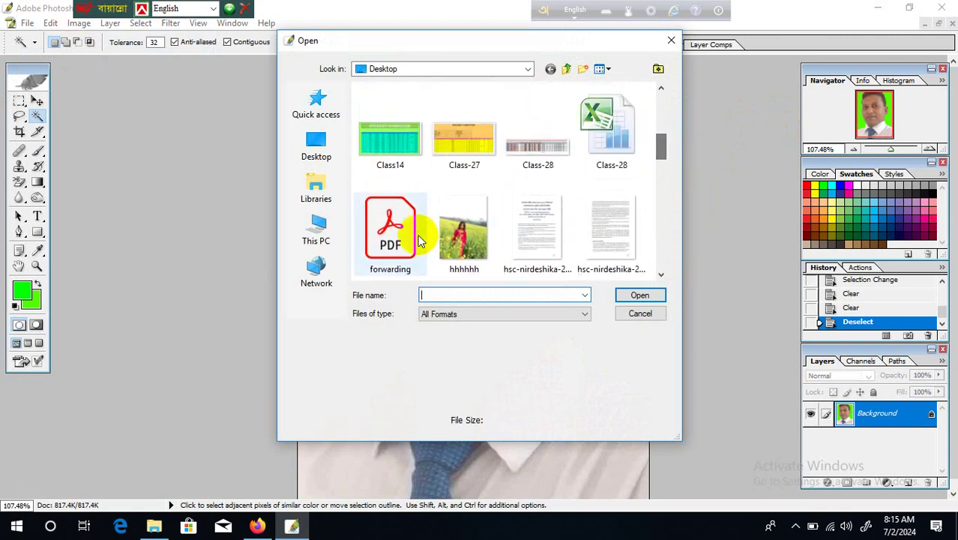
double_click(475, 207)
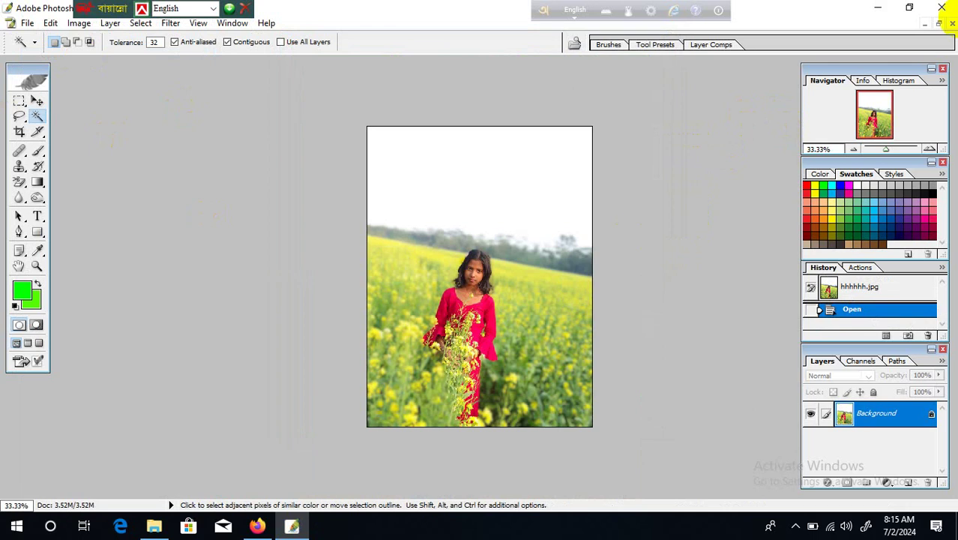
Crop the photo at 1.55 × 2 in, 300 pixels/inch around the girl's upper body, and crop again with the frame tilted clockwise to straighten her.
click(18, 132)
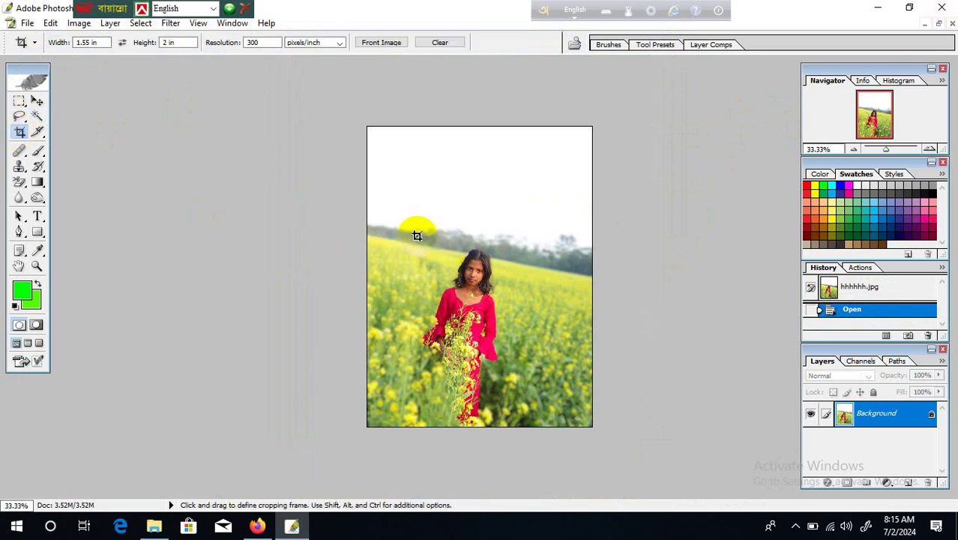
drag(418, 236, 533, 341)
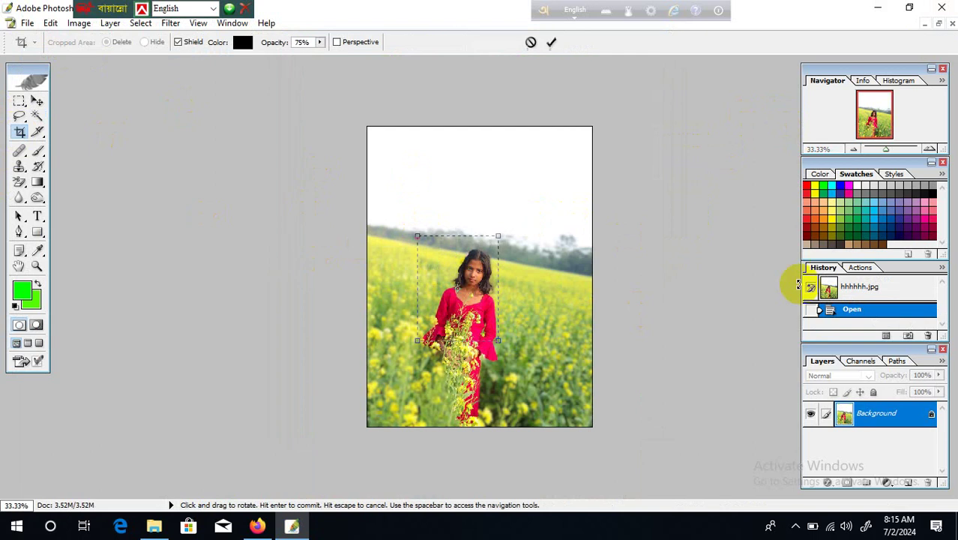
key(Right)
key(Right)
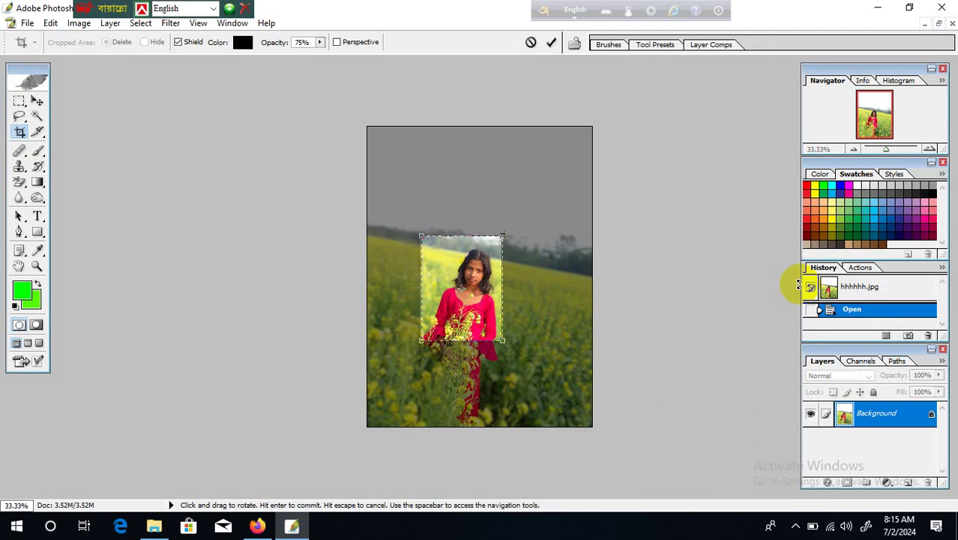
key(Return)
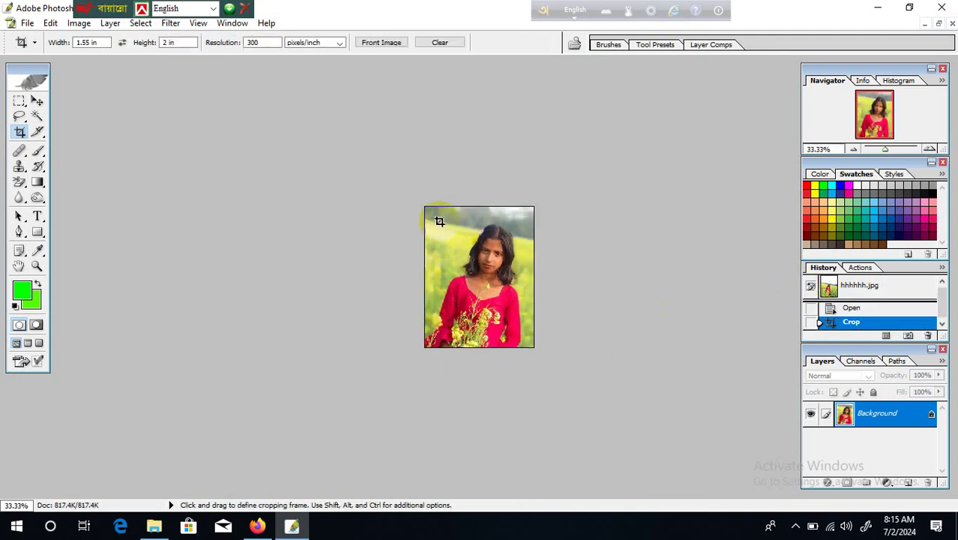
mouse_move(437, 212)
mouse_down()
mouse_move(520, 336)
mouse_move(530, 333)
mouse_up()
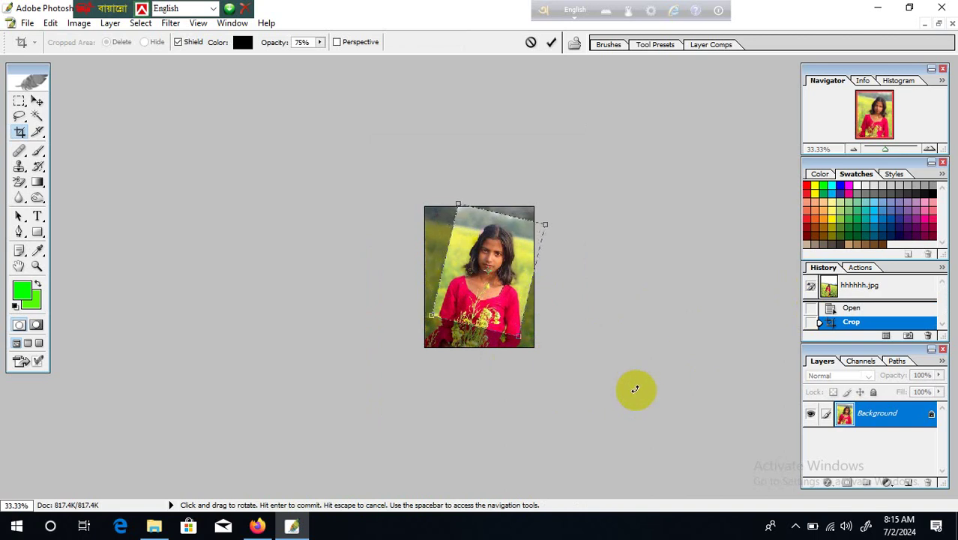
key(Return)
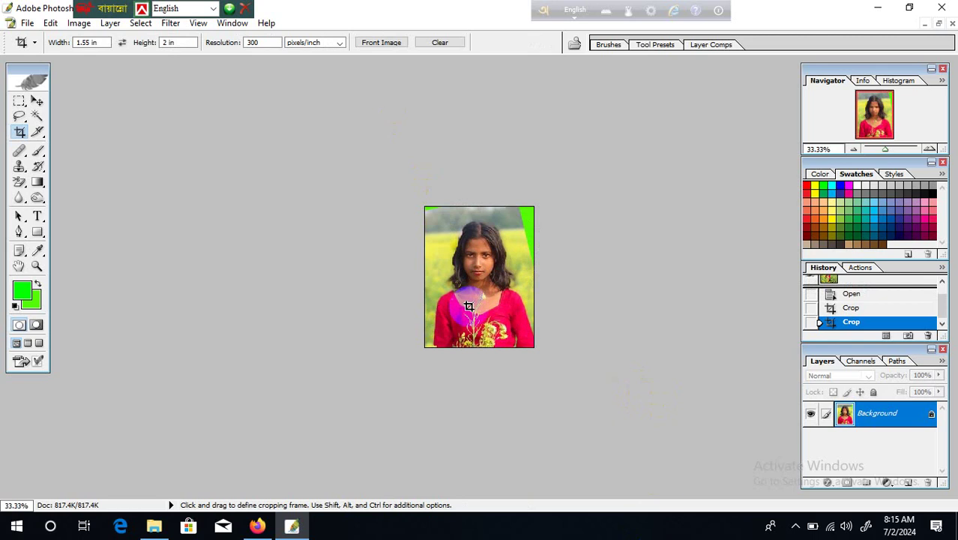
Crop the portrait tighter around the head and shoulders, shifting the frame left to cut off most of the green corner.
key(ctrl+0)
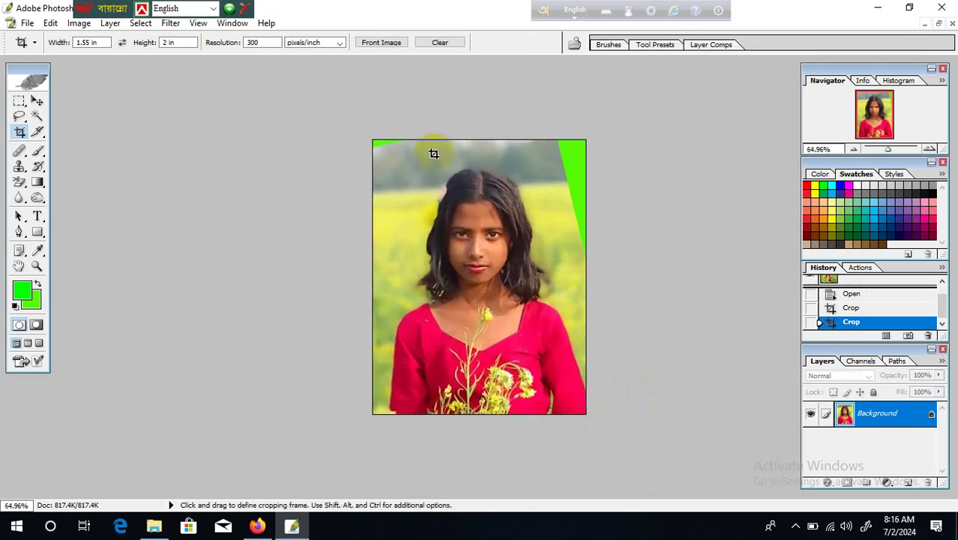
drag(452, 207, 613, 342)
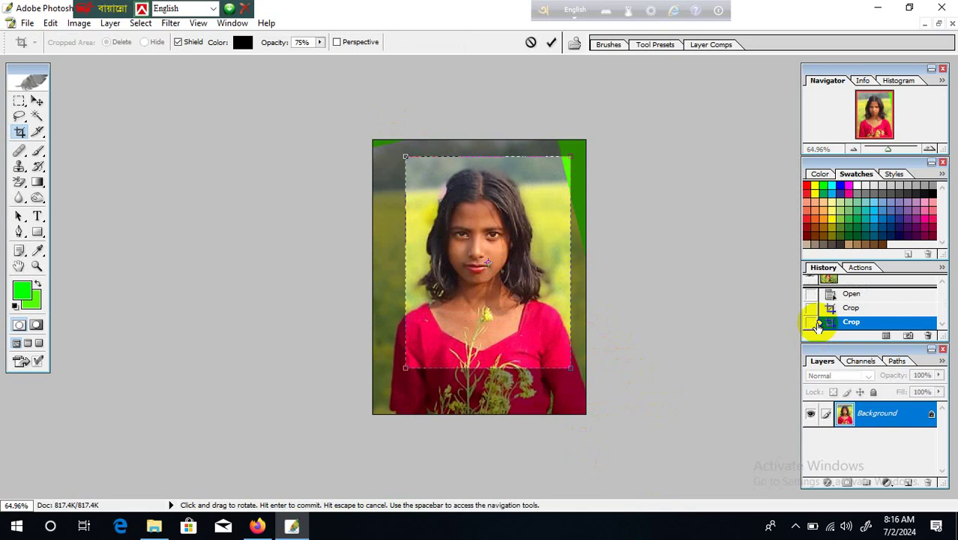
key(Left)
key(Left)
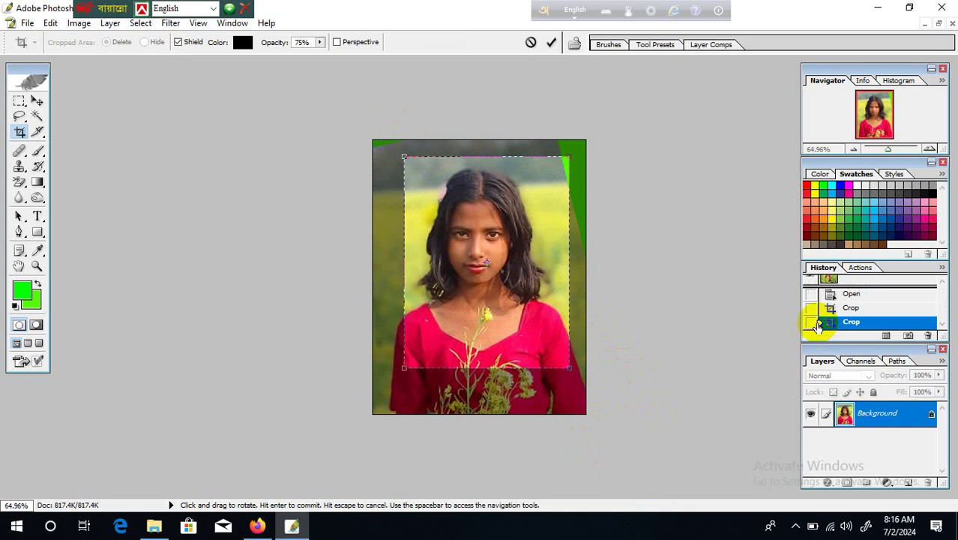
key(Left)
key(Left)
key(Left)
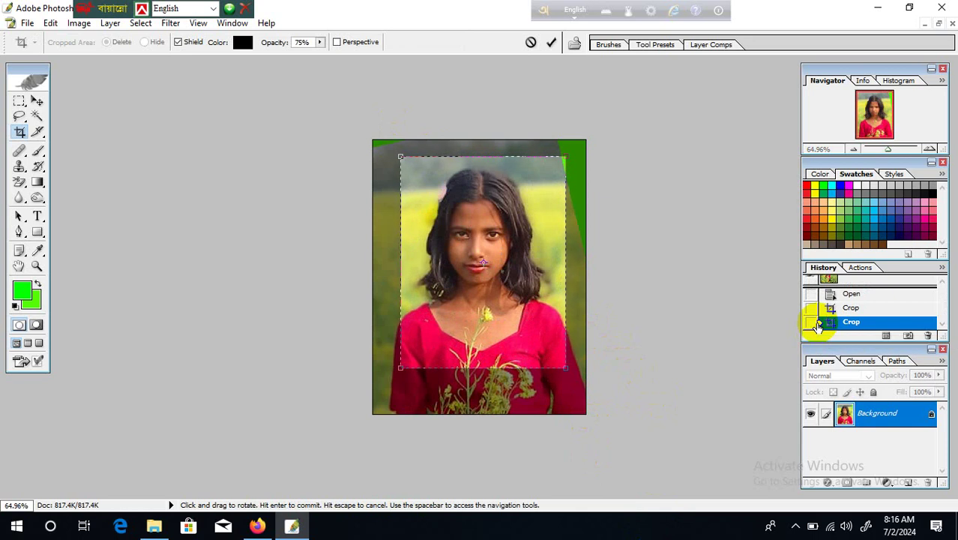
key(Return)
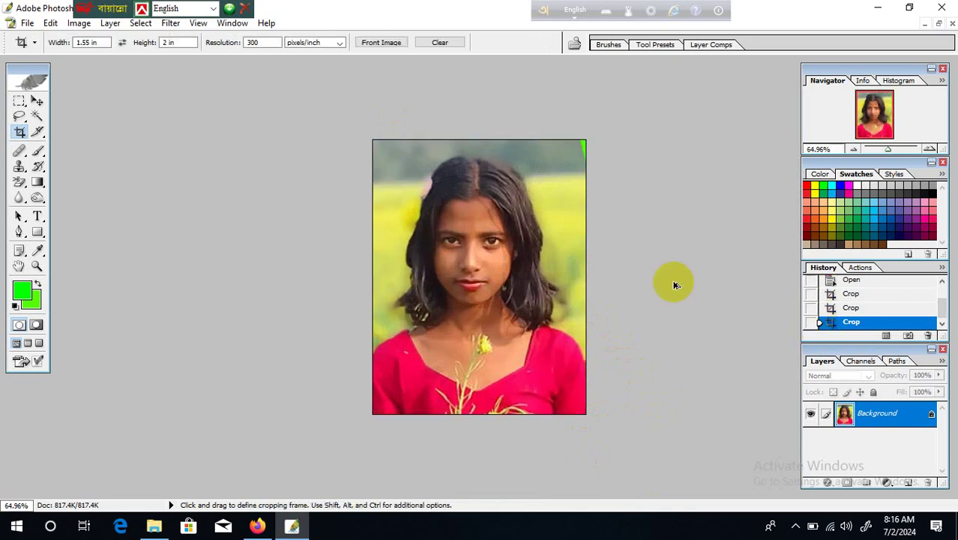
Crop the portrait once more, nudging the frame left until the remaining green wedge at the upper-right corner is excluded.
key(ctrl+0)
key(ctrl+minus)
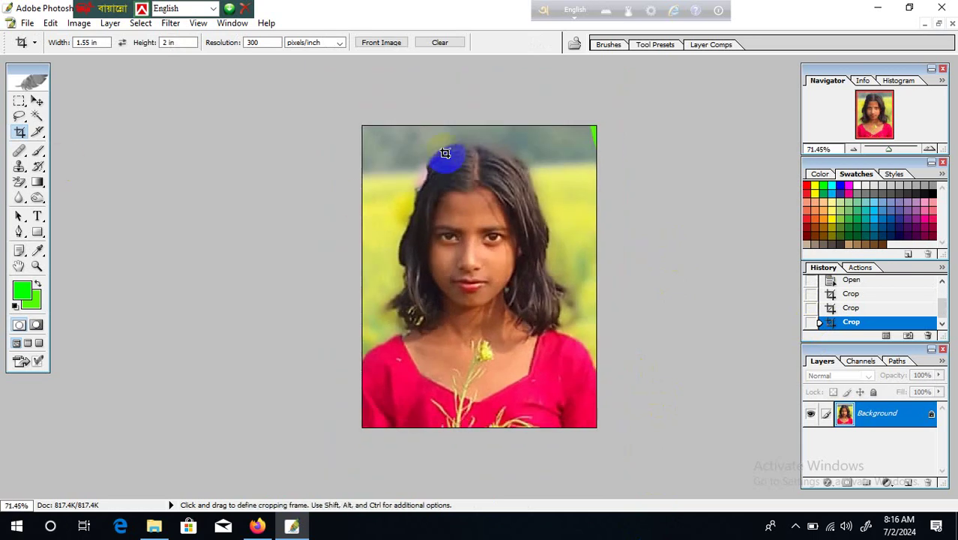
drag(386, 133, 651, 412)
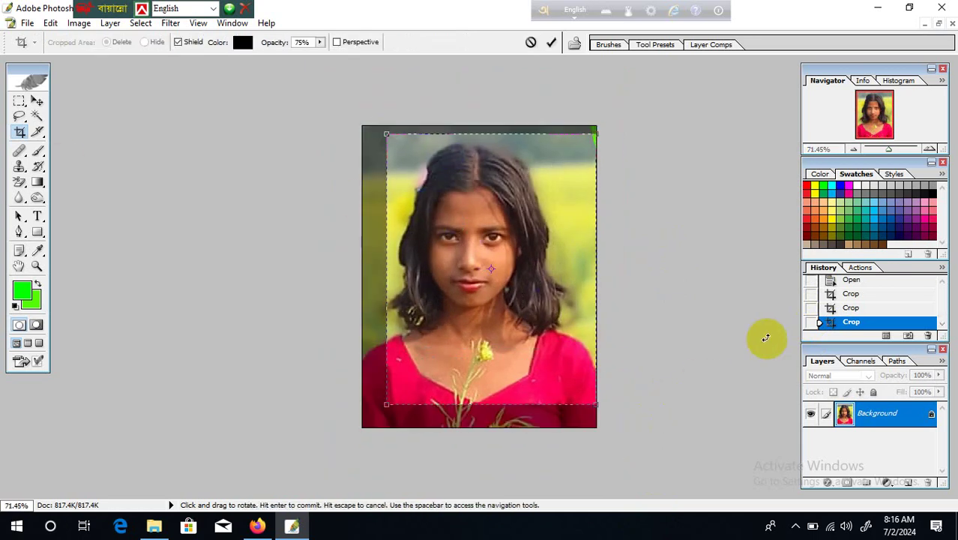
key(Left)
key(Left)
key(Left)
key(Left)
key(Left)
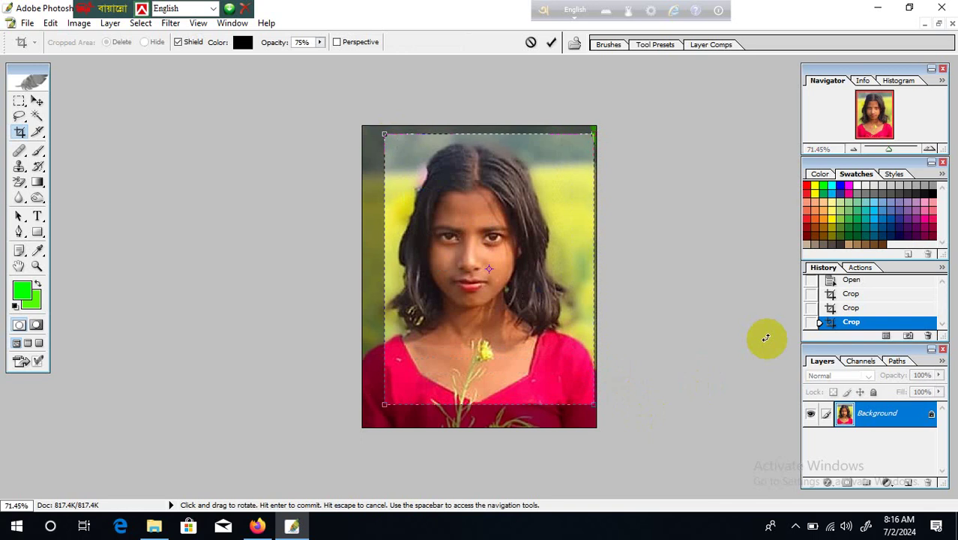
key(Left)
key(Left)
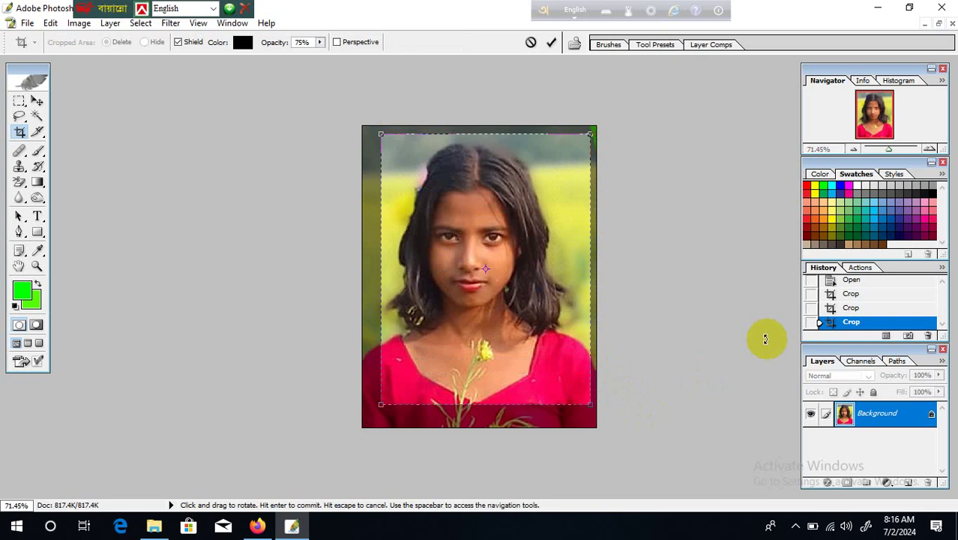
key(Left)
key(Left)
key(Left)
key(Left)
key(Left)
key(Left)
key(Left)
key(Left)
key(Left)
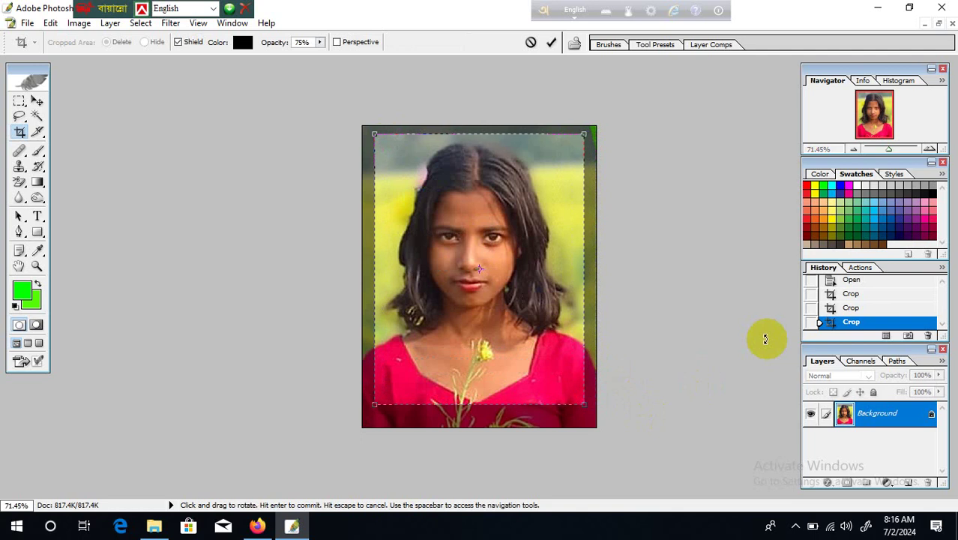
key(Return)
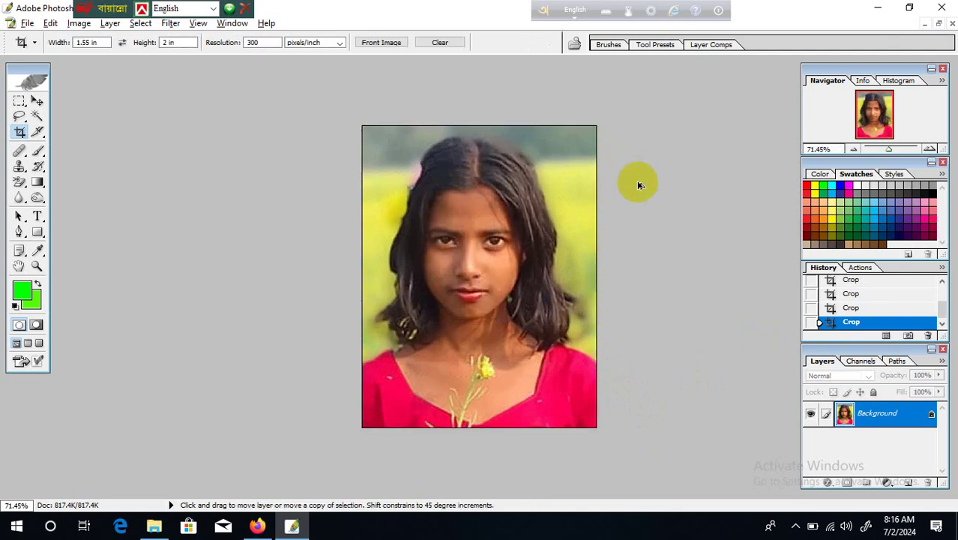
Start a Pen tool path with a curved anchor point outside the portrait, to the left of the girl's shoulder.
key(ctrl+0)
scroll(620, 360, up, 4)
scroll(620, 358, down, 3)
scroll(579, 296, down, 3)
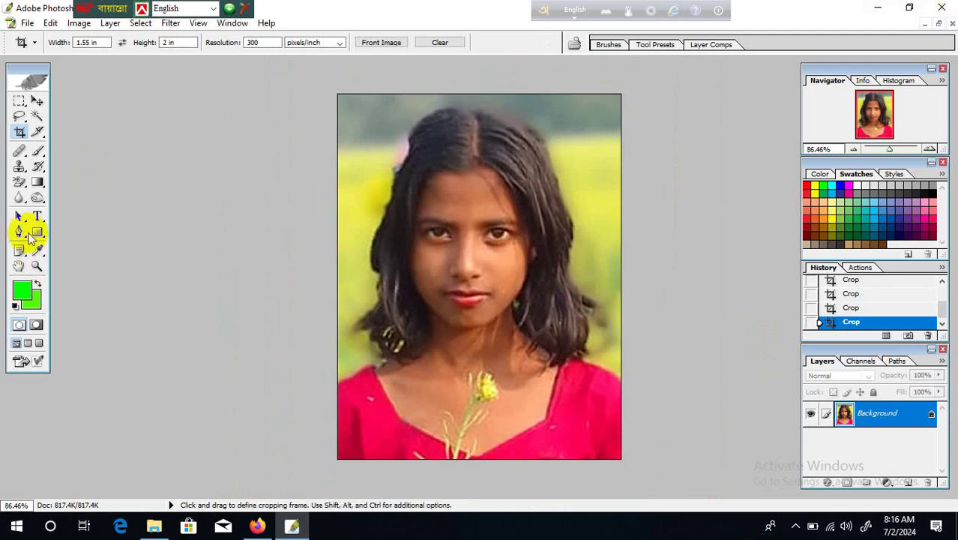
click(20, 235)
drag(253, 409, 266, 420)
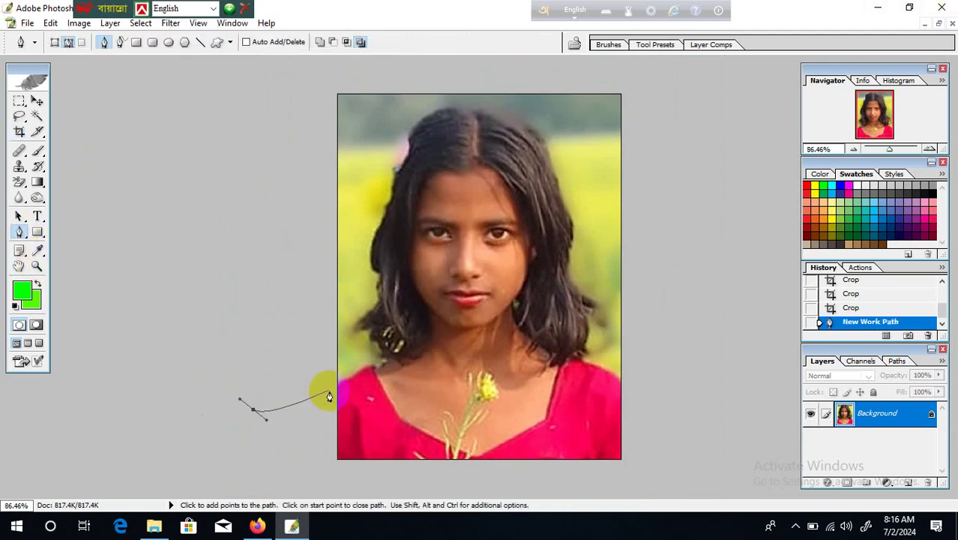
Continue the pen path from outside the photo along the girl's left-hand shoulder and up to the outermost lower hair tip.
click(332, 392)
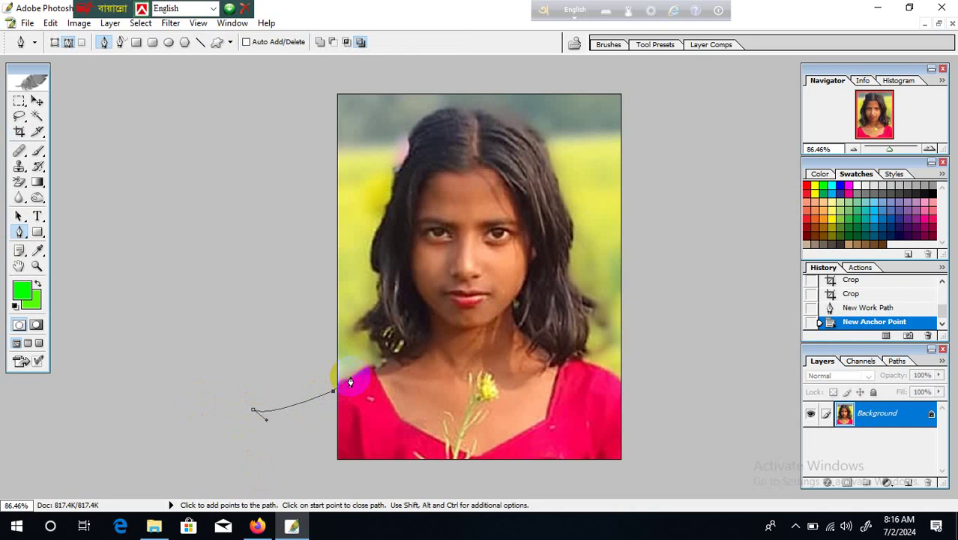
click(350, 377)
click(372, 369)
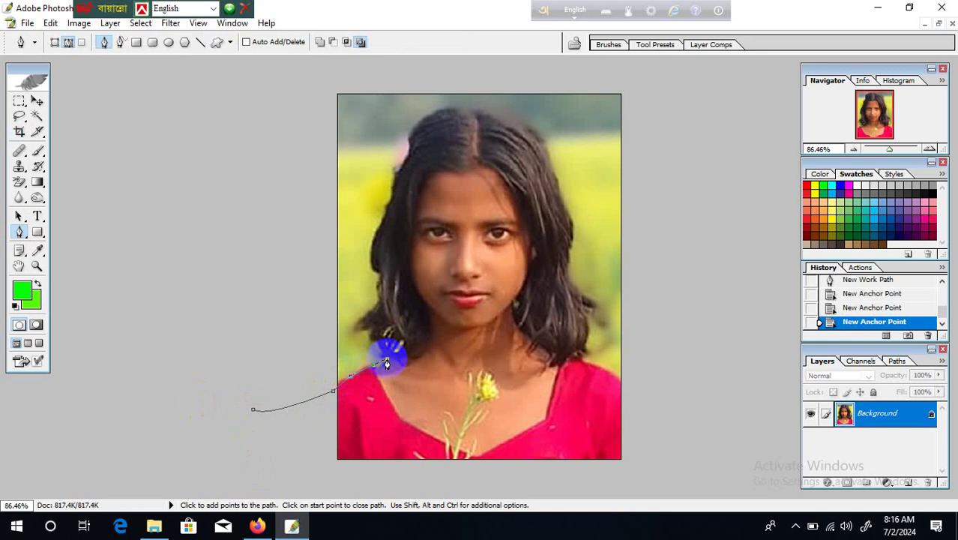
click(380, 349)
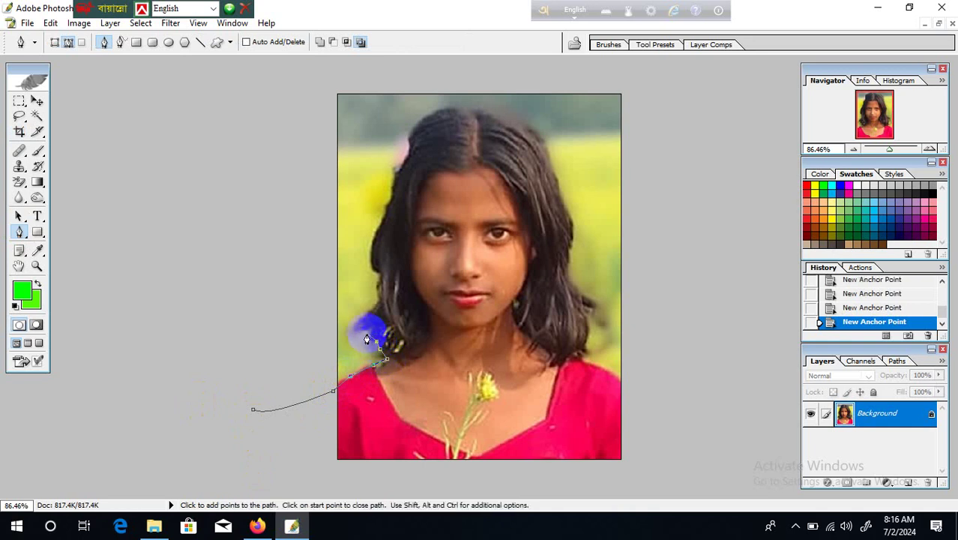
click(370, 332)
click(360, 328)
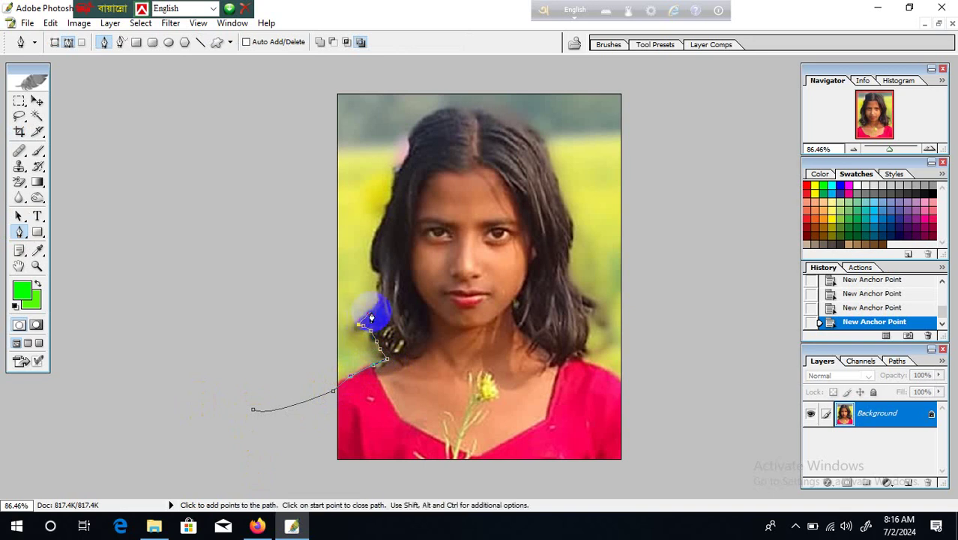
Trace the left-hand edge of the girl's hair with curved anchor points, from the lower hair tips up beside the crown.
click(382, 288)
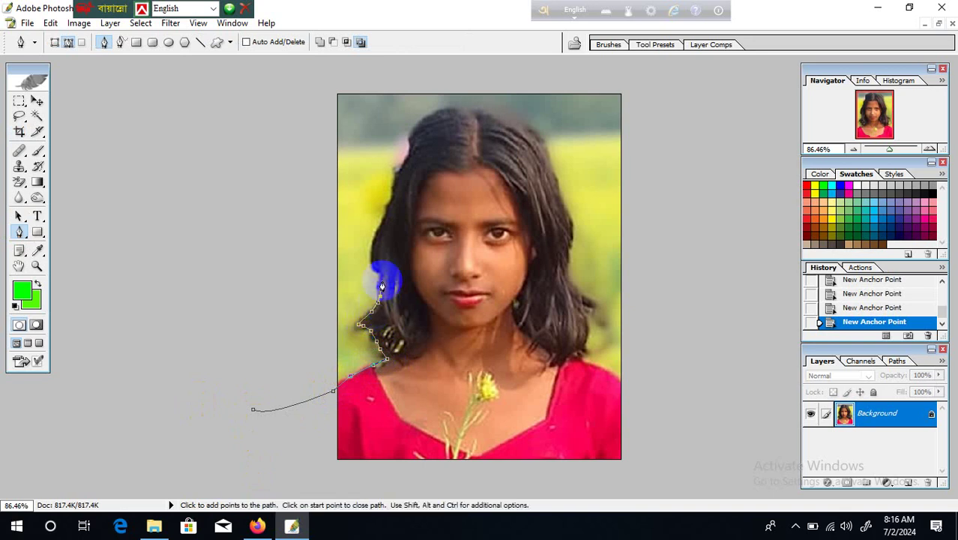
click(389, 216)
mouse_move(388, 217)
mouse_down()
mouse_move(405, 171)
mouse_move(420, 175)
mouse_move(388, 212)
mouse_up()
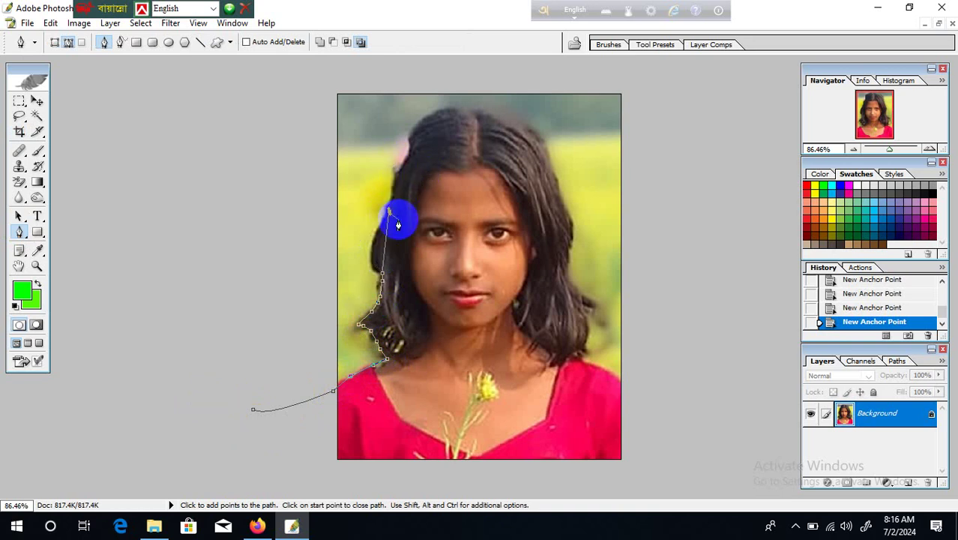
key(ctrl)
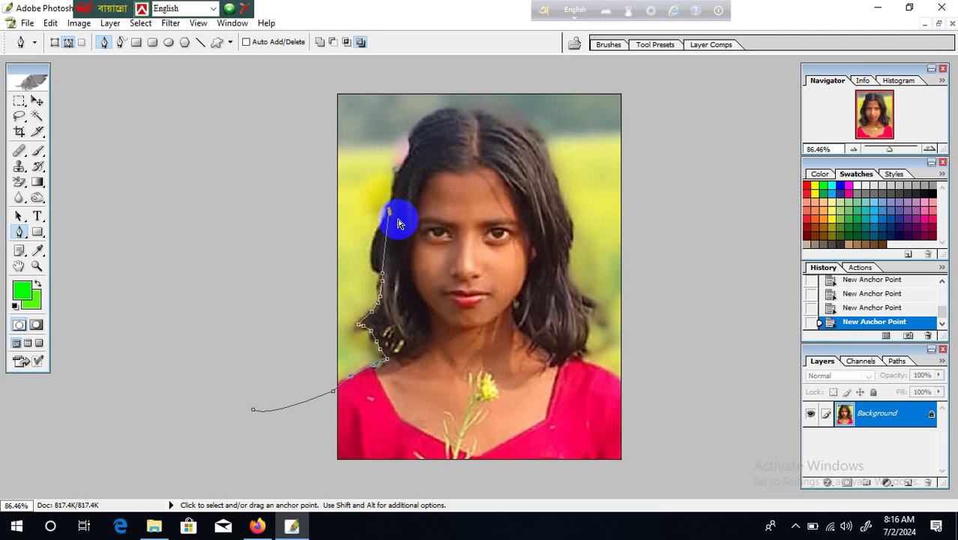
click(385, 218)
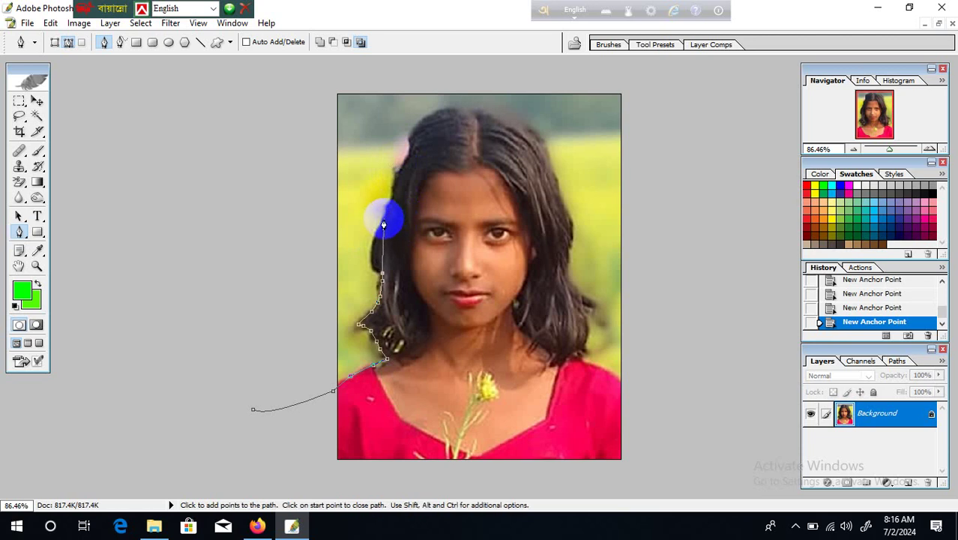
click(398, 188)
drag(397, 188, 405, 190)
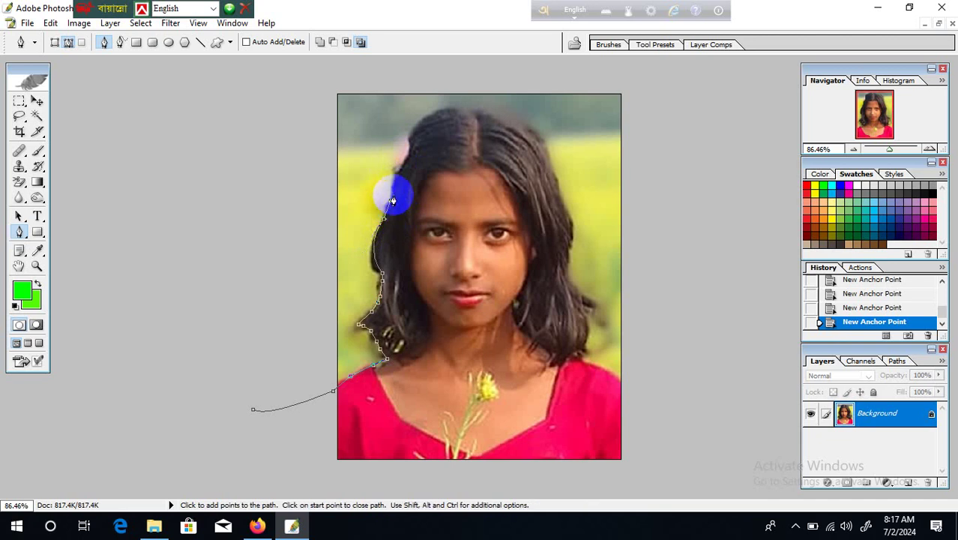
drag(395, 182, 410, 161)
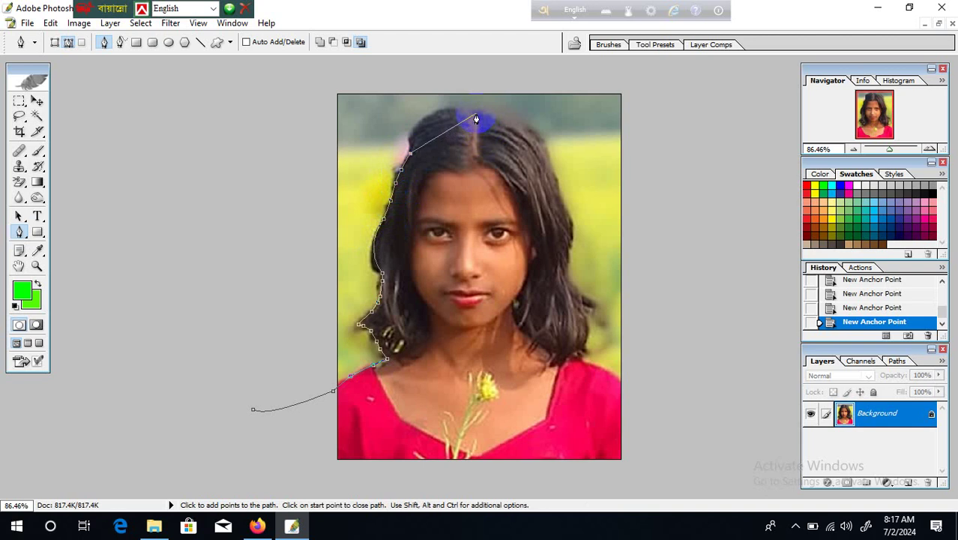
Curve the pen path over the crown and down the right-hand edge of the hair to the shoulder and photo edge.
mouse_move(495, 112)
mouse_down()
mouse_move(532, 119)
mouse_move(513, 116)
mouse_up()
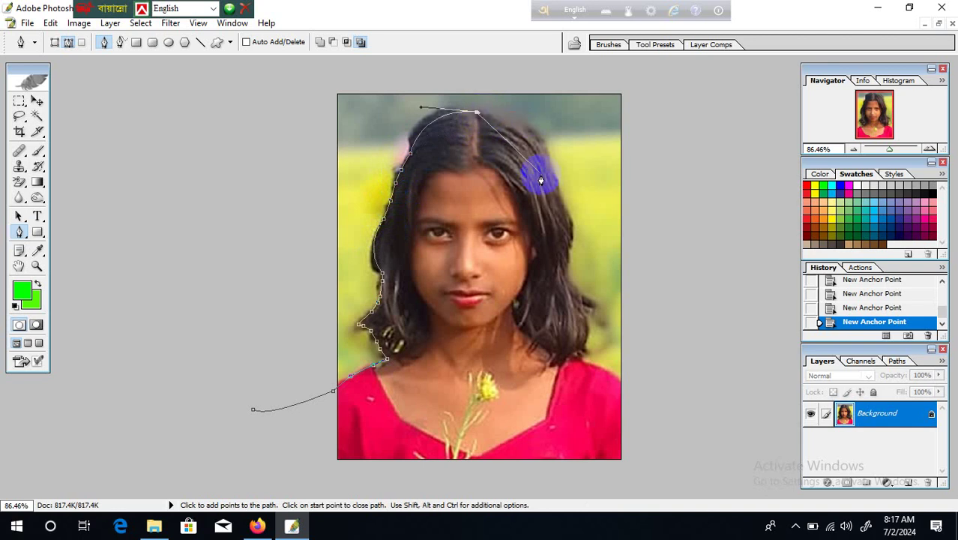
mouse_move(555, 187)
mouse_down()
mouse_move(569, 271)
mouse_move(558, 196)
mouse_up()
click(561, 266)
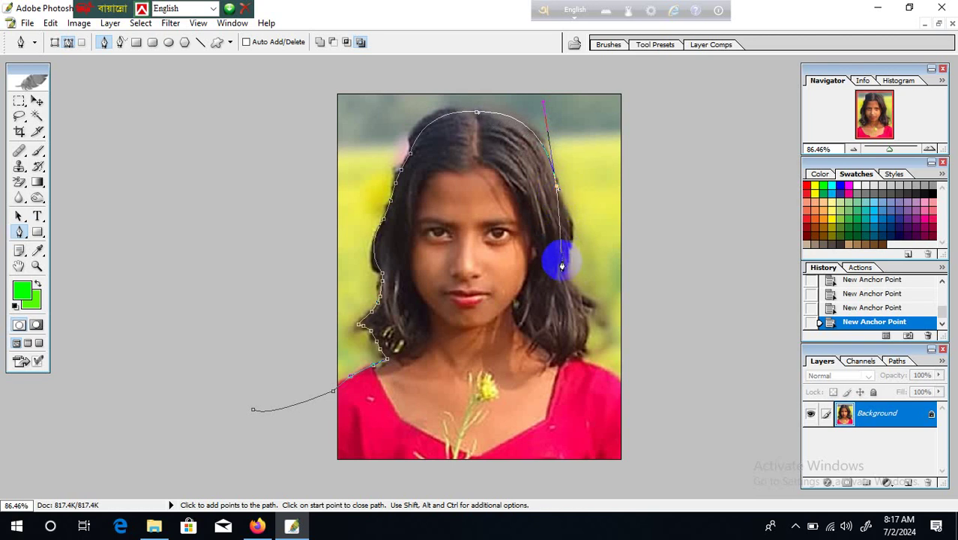
drag(563, 271, 551, 324)
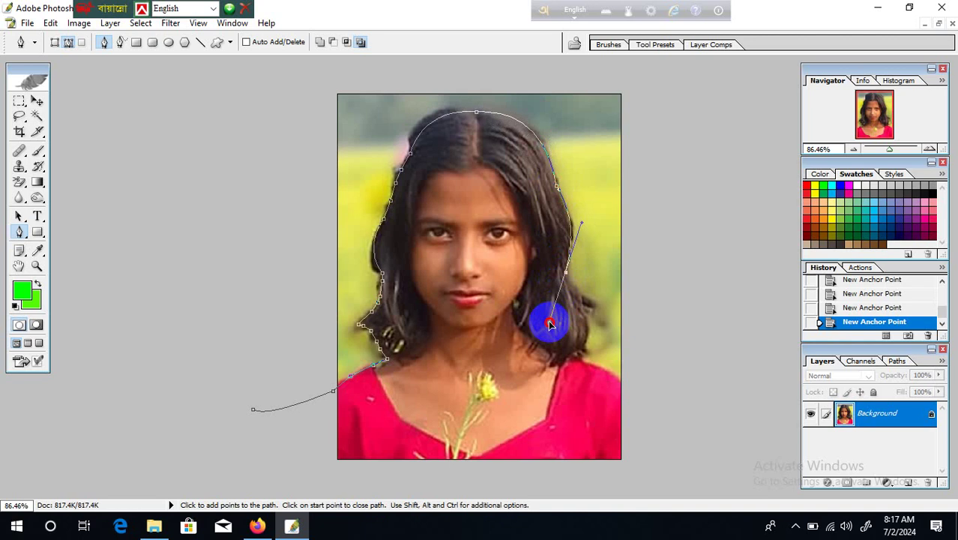
drag(549, 324, 587, 349)
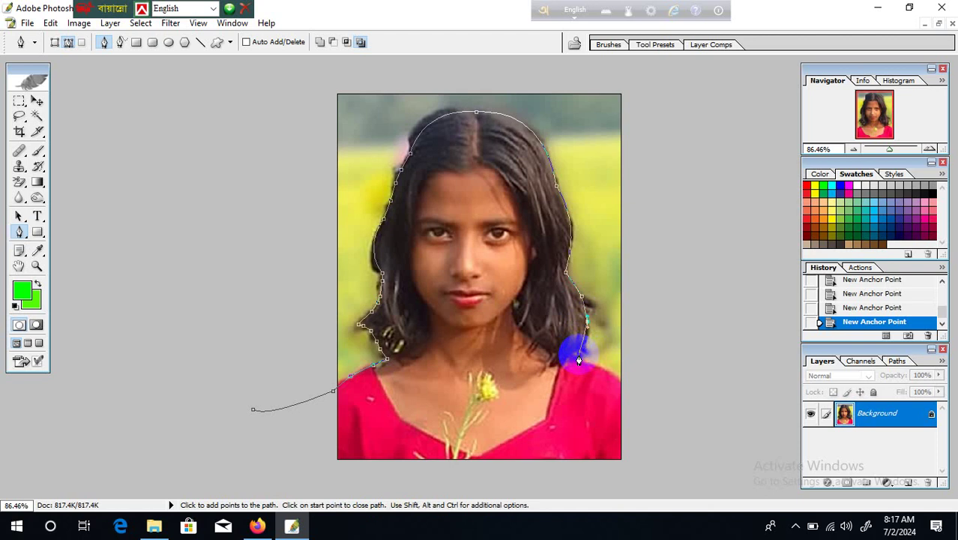
click(577, 359)
click(577, 358)
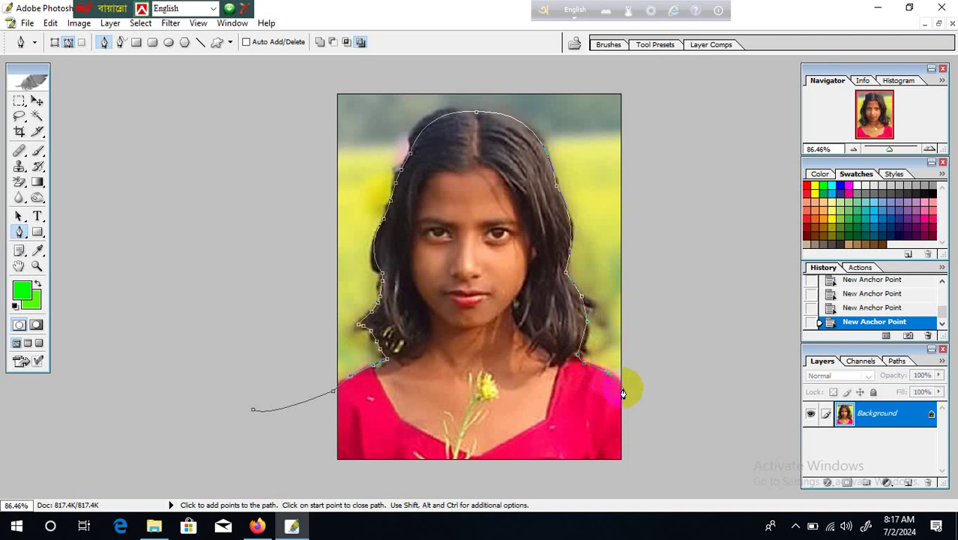
Carry the pen path around the outside of the photo above the head and convert it into a selection of the backdrop.
click(681, 91)
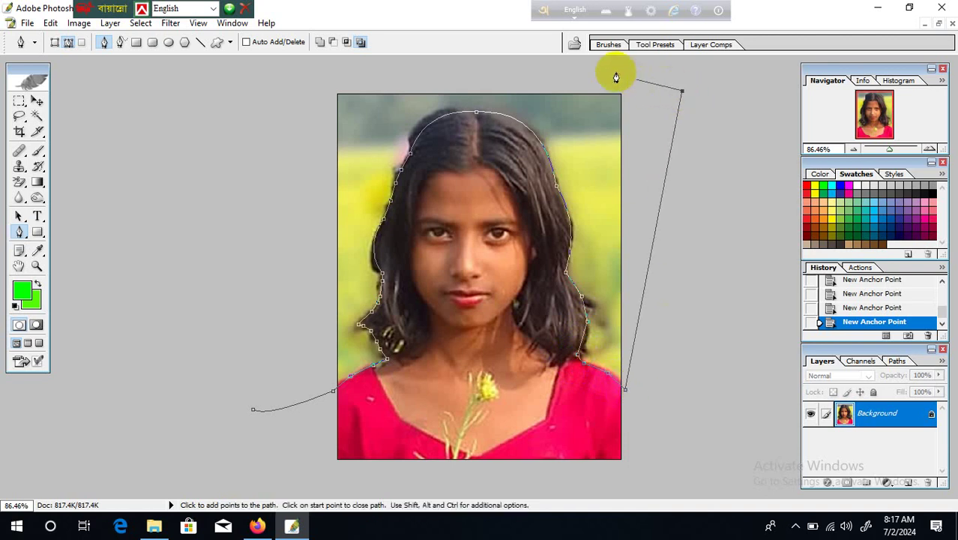
click(607, 66)
click(321, 75)
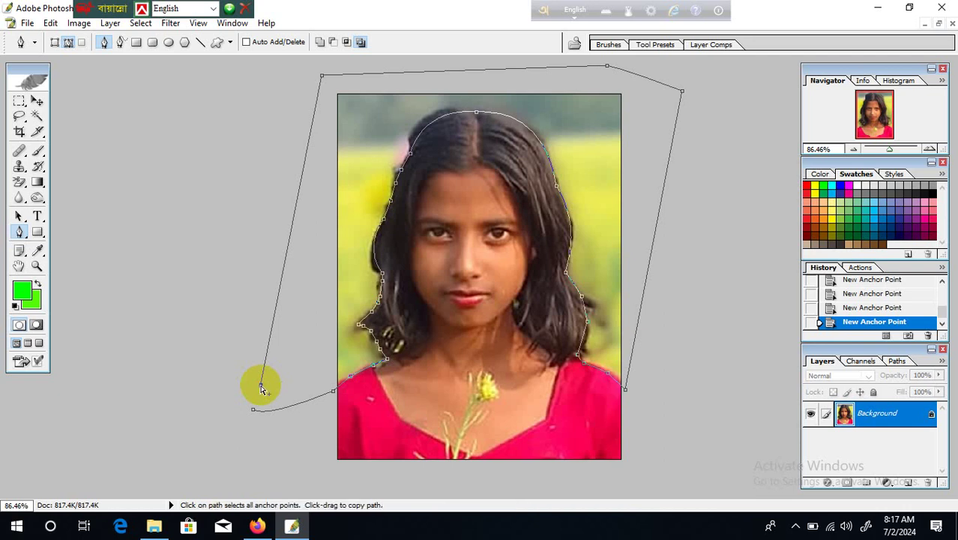
key(ctrl+Return)
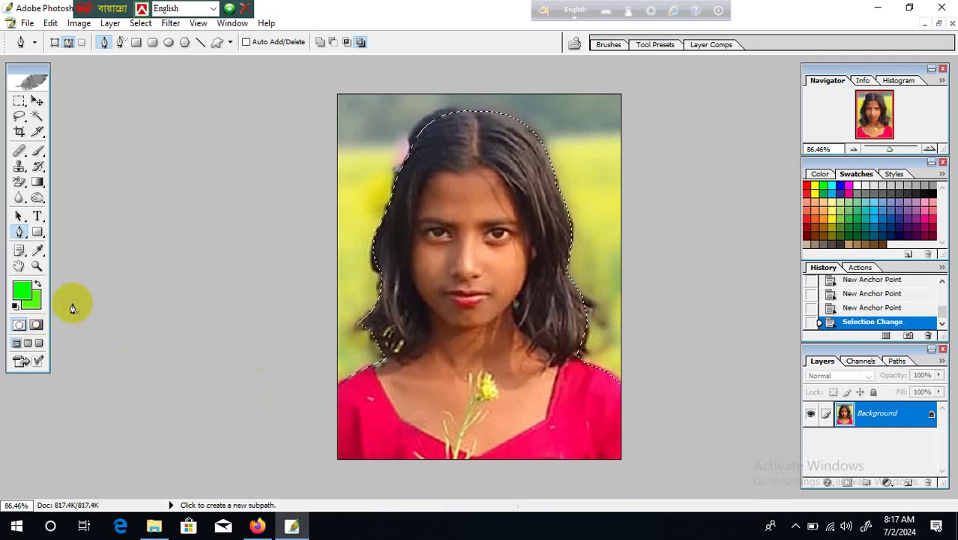
Set the background color to a vivid blue-violet.
click(28, 303)
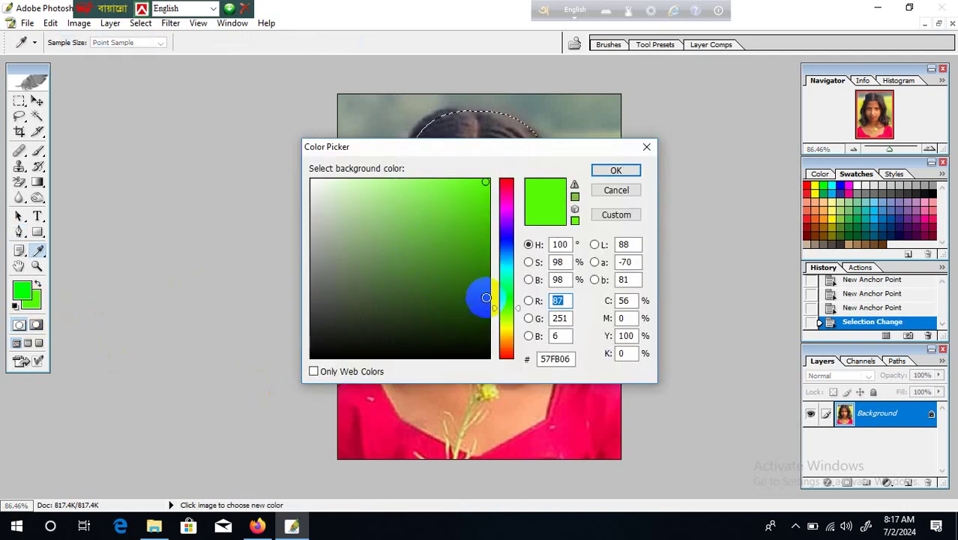
drag(514, 301, 509, 346)
drag(468, 254, 479, 194)
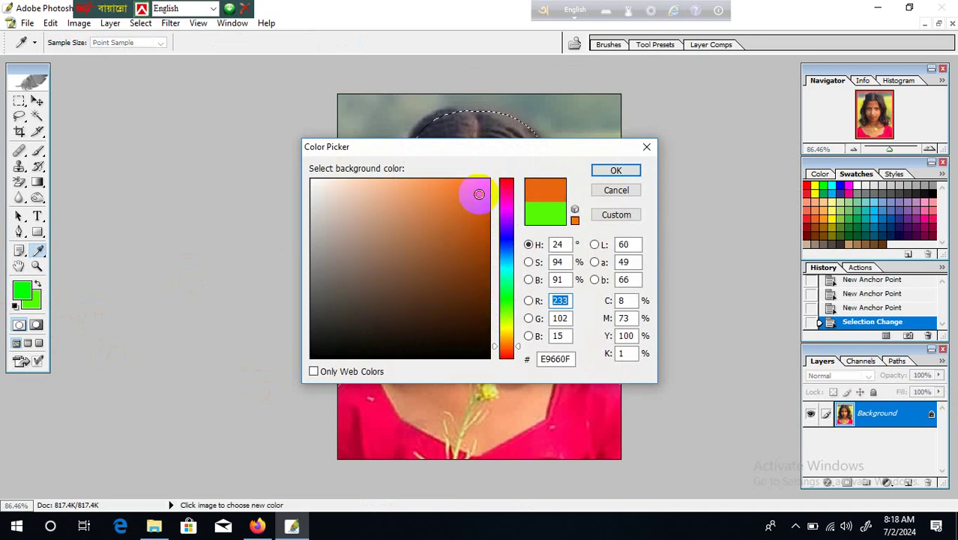
click(507, 230)
click(483, 184)
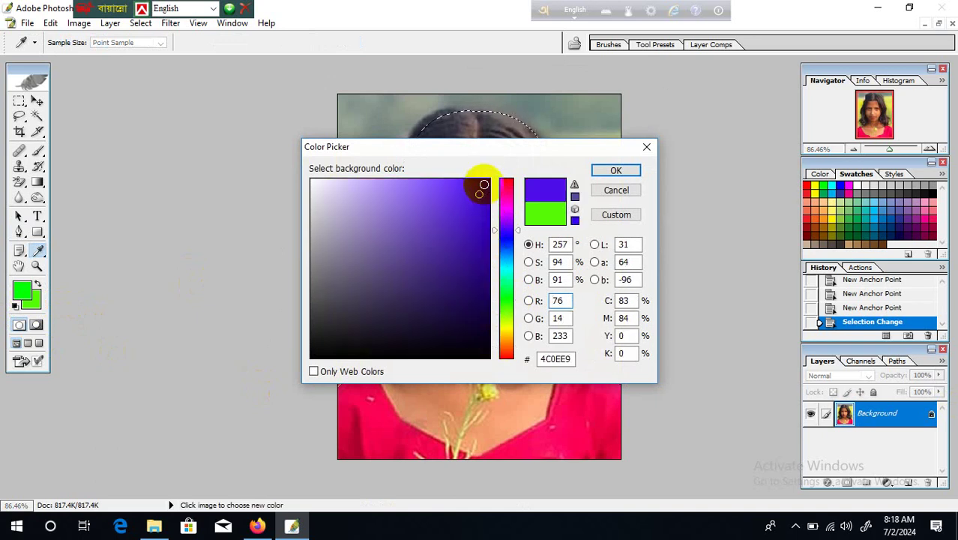
click(613, 169)
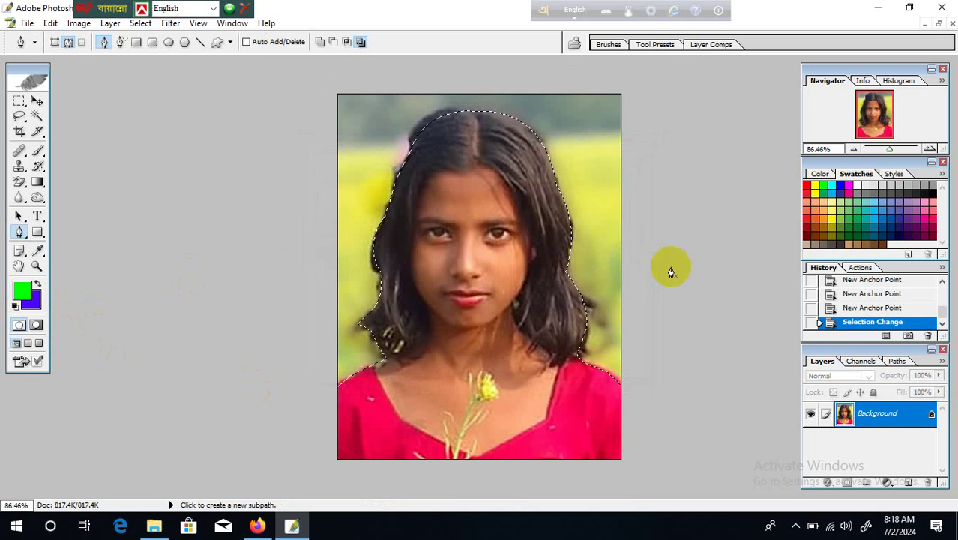
Clear the selected backdrop to the background color, deselect, and switch to the Move tool.
key(Delete)
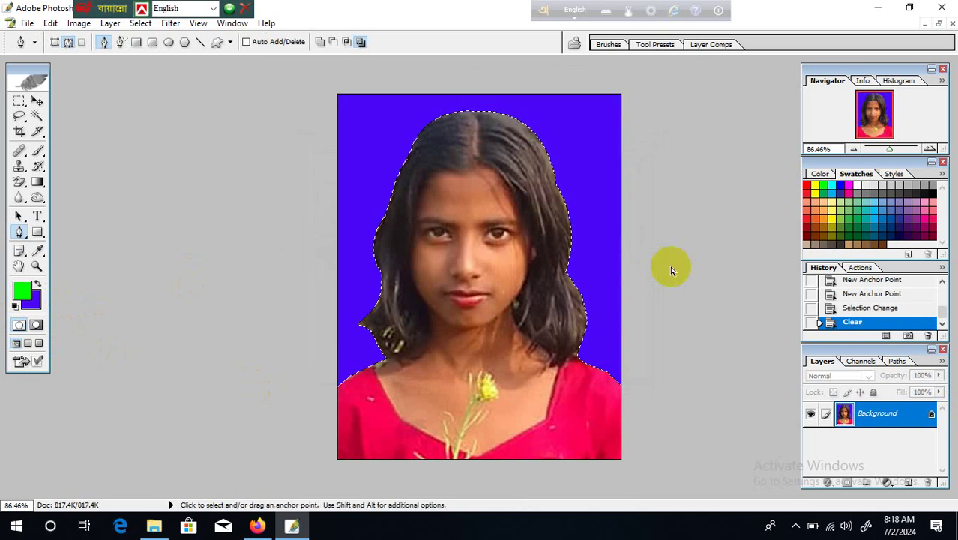
key(ctrl+d)
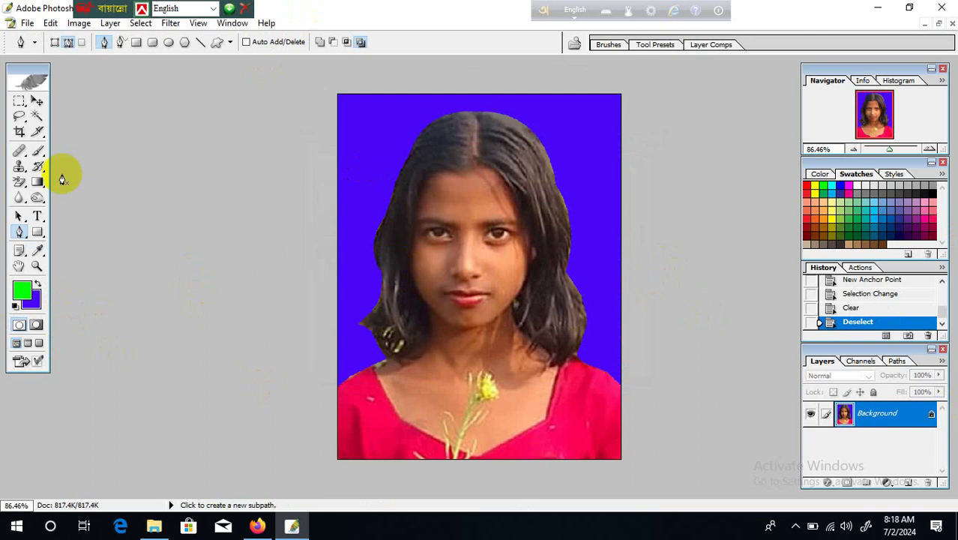
click(37, 101)
Restore the floating document windows, move hhhhhh.jpg aside, and maximize Name.jpg with the portrait fitted in view.
click(941, 25)
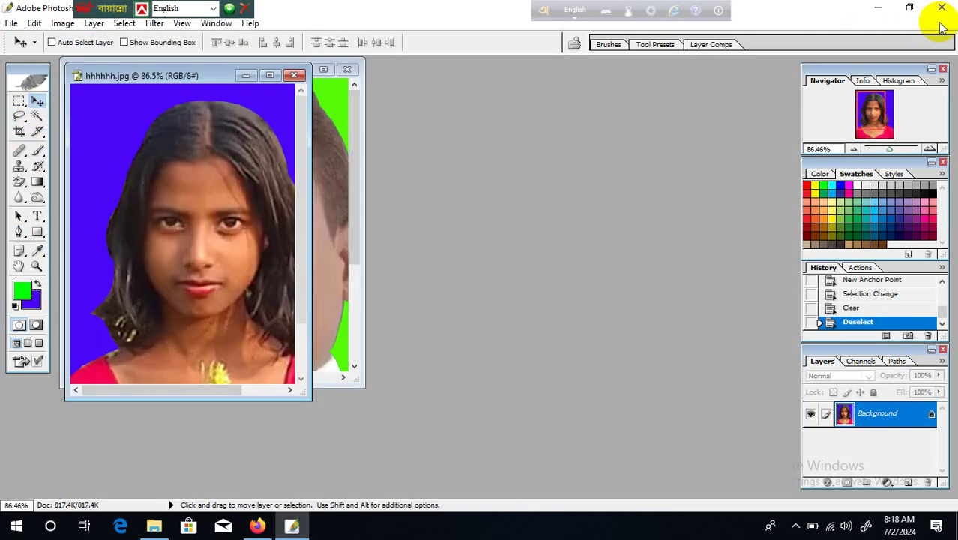
drag(219, 78, 589, 81)
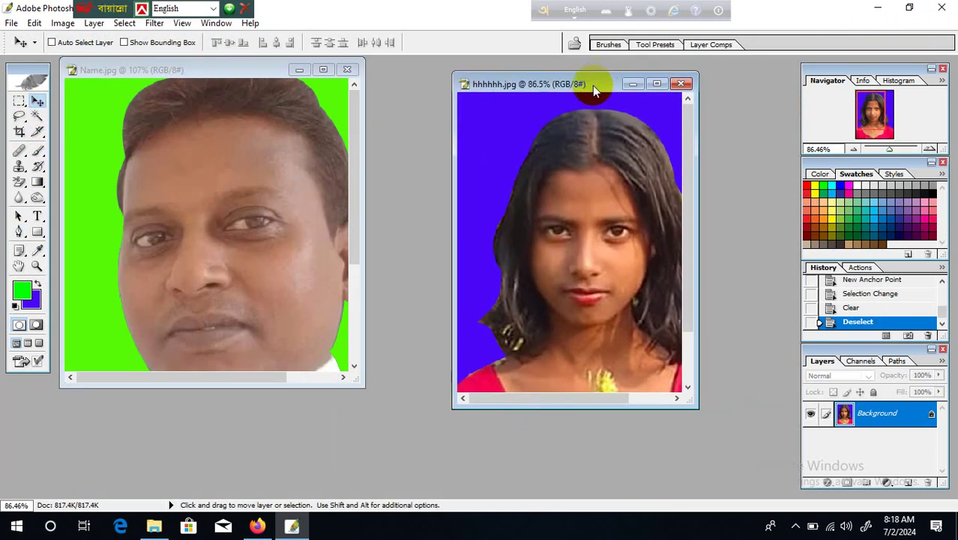
click(323, 69)
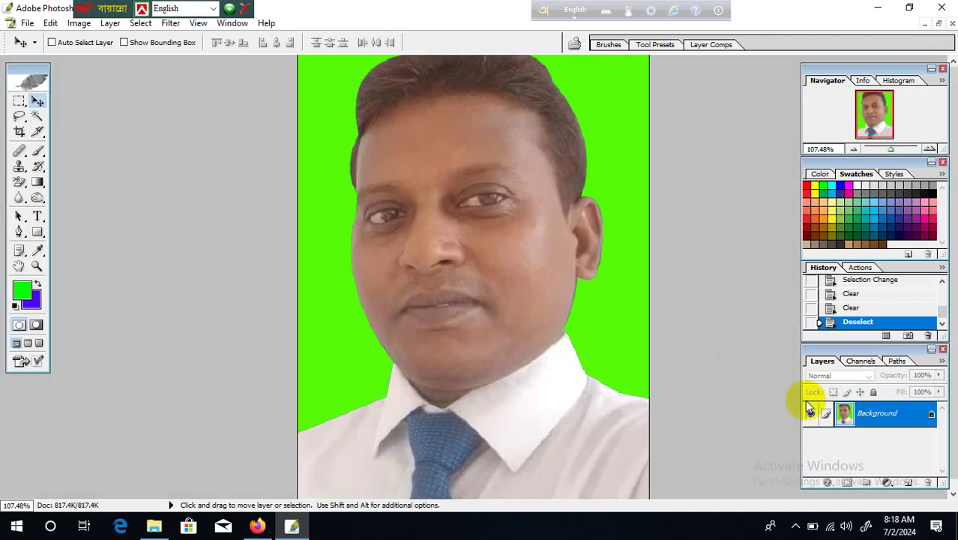
scroll(806, 401, down, 3)
scroll(806, 401, up, 4)
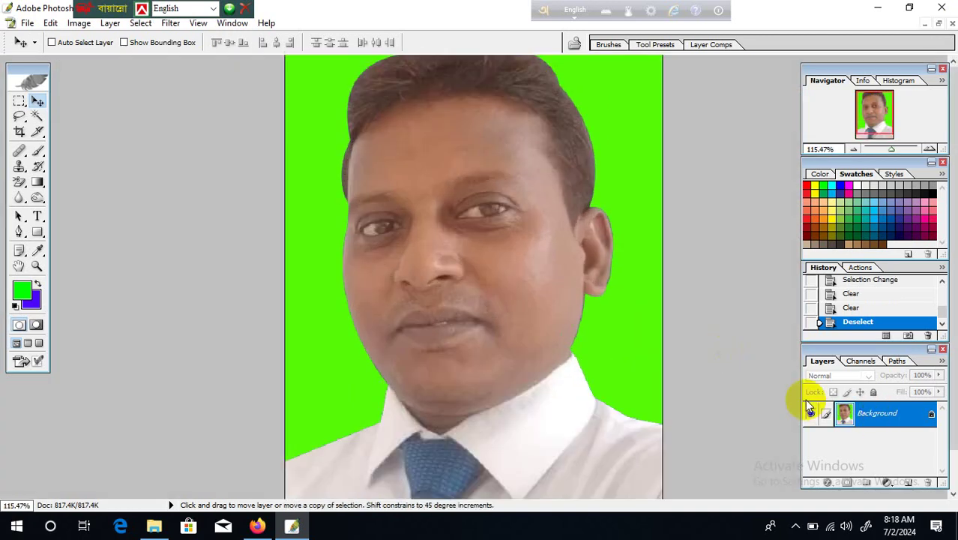
scroll(806, 401, down, 3)
scroll(804, 399, up, 2)
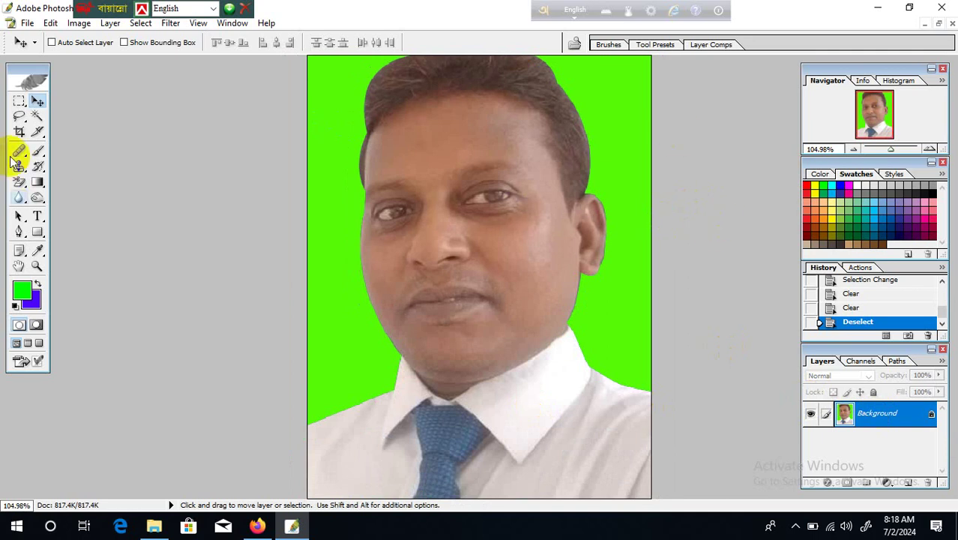
Sample the forehead skin tone and paint it over the forehead and temple with the Brush tool at size 80.
click(37, 150)
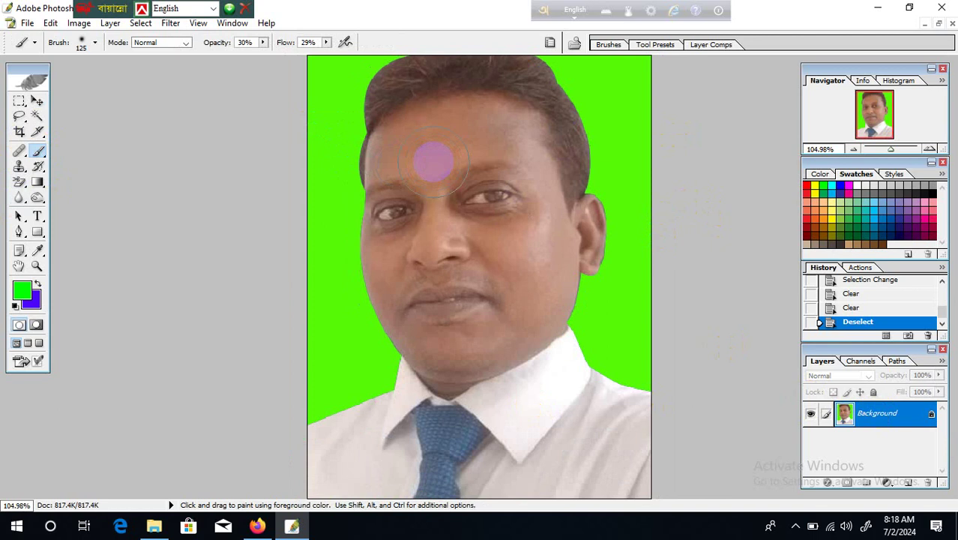
key(bracketleft)
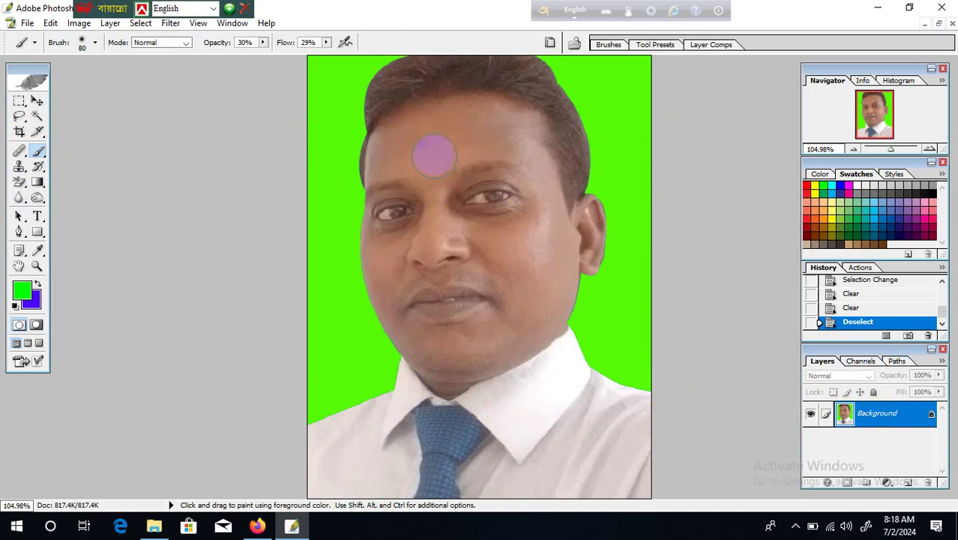
alt+click(438, 149)
click(437, 149)
click(437, 149)
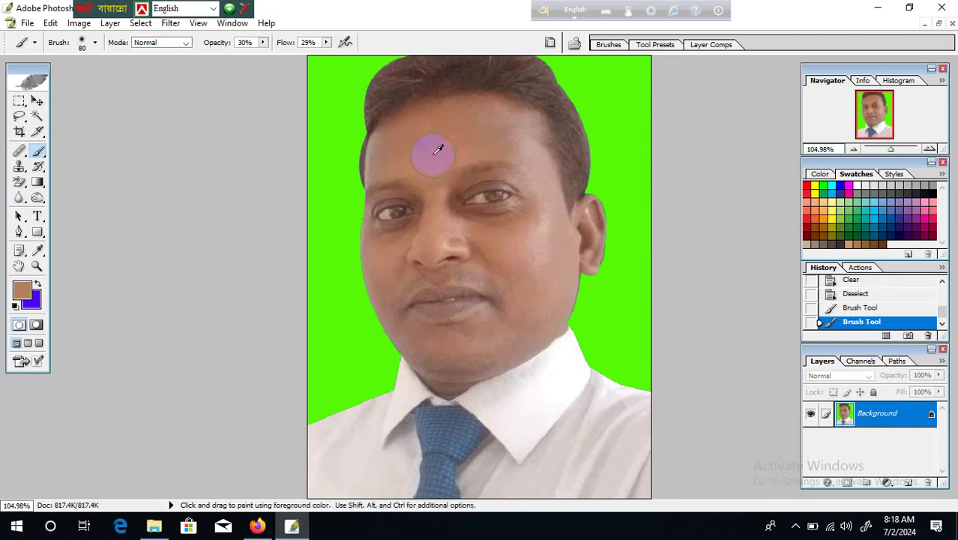
click(432, 155)
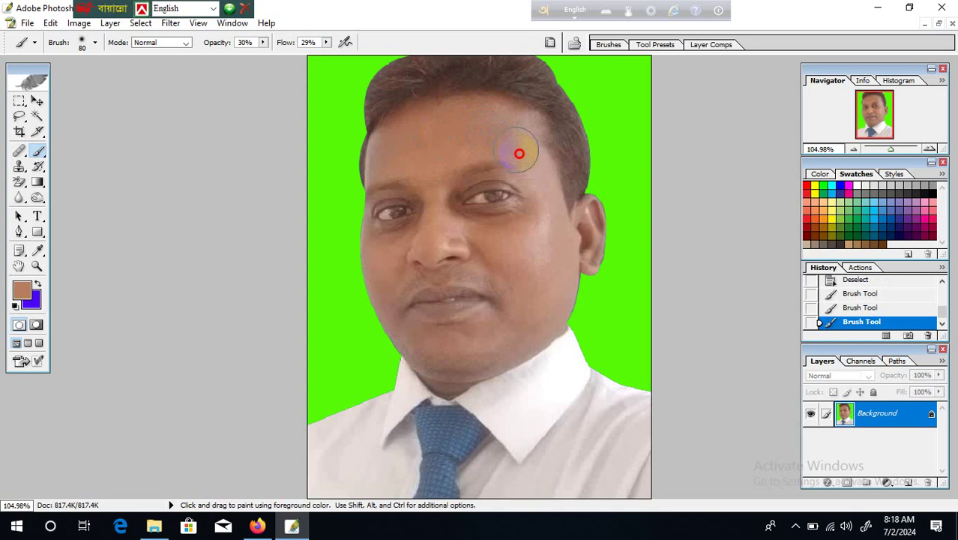
click(363, 189)
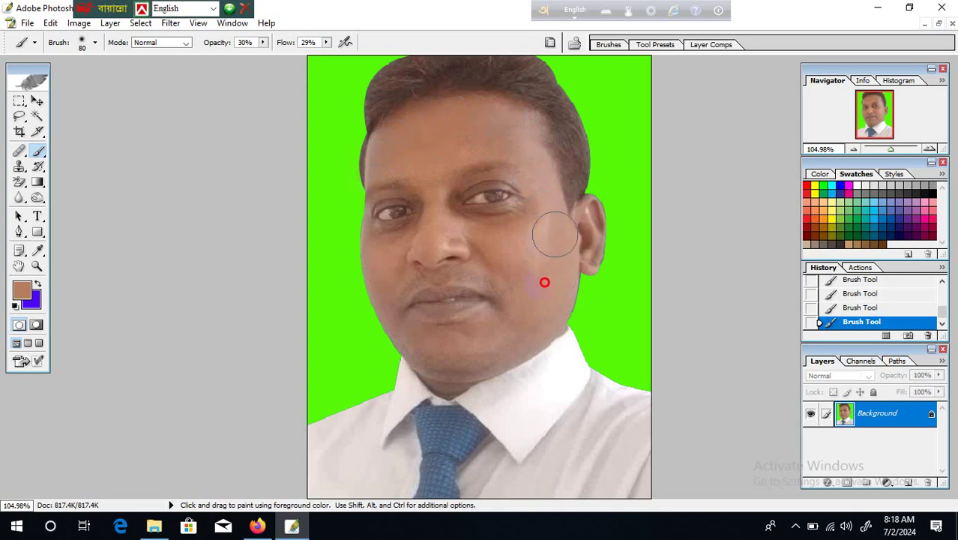
Brush the sampled skin tone over the cheeks, chin, jaw and remaining uneven areas of the face.
click(552, 331)
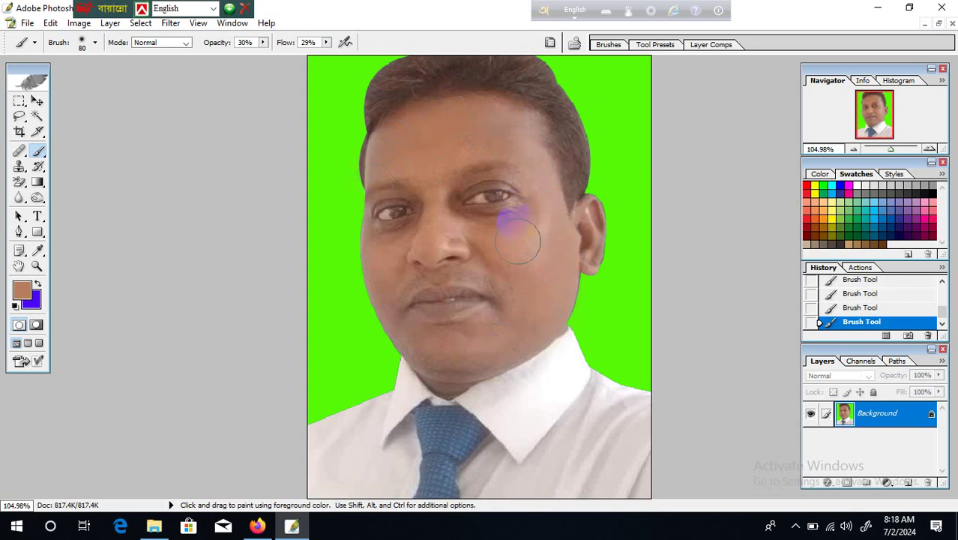
mouse_move(517, 239)
mouse_down()
mouse_move(464, 200)
mouse_move(489, 222)
mouse_move(527, 220)
mouse_move(536, 203)
mouse_move(517, 176)
mouse_move(470, 185)
mouse_move(458, 200)
mouse_move(407, 203)
mouse_move(424, 201)
mouse_move(392, 234)
mouse_move(373, 230)
mouse_move(372, 294)
mouse_move(392, 327)
mouse_move(442, 357)
mouse_up()
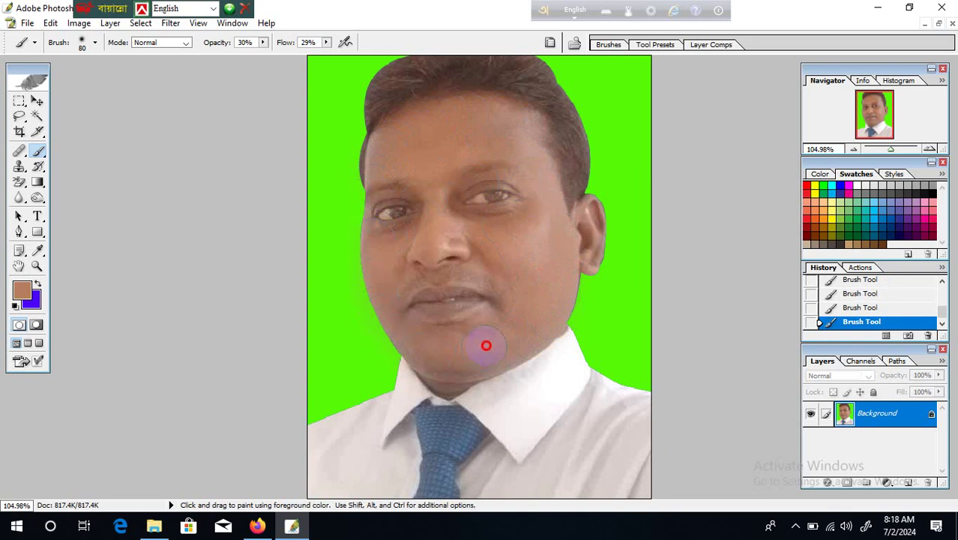
mouse_move(392, 271)
mouse_down()
mouse_move(407, 208)
mouse_move(385, 204)
mouse_up()
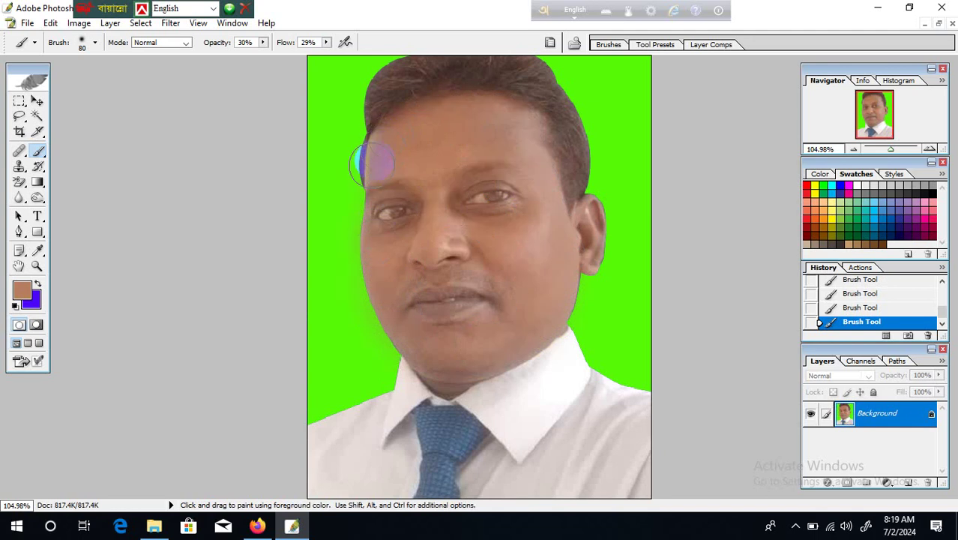
click(498, 133)
mouse_move(380, 342)
mouse_down()
mouse_move(449, 381)
mouse_move(428, 374)
mouse_move(499, 363)
mouse_move(532, 312)
mouse_up()
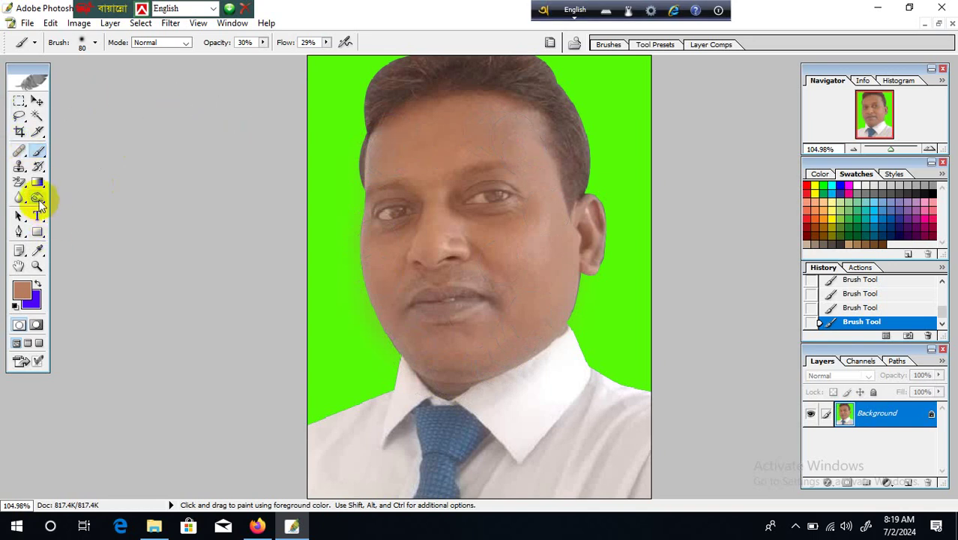
Darken the hair from the temple beside the ear across the crown to the opposite side with the Burn tool at size 70.
click(38, 198)
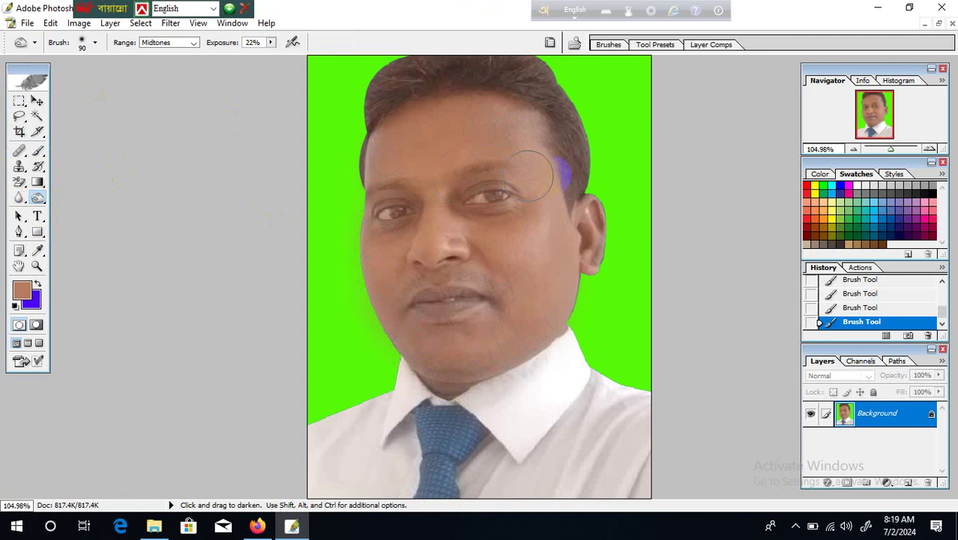
key(bracketleft)
key(bracketleft)
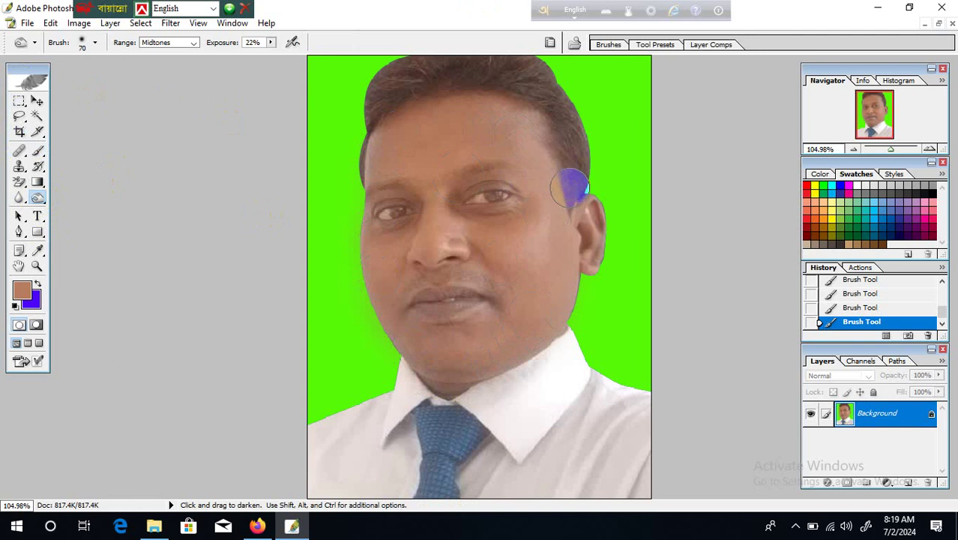
mouse_move(571, 187)
mouse_down()
mouse_move(562, 111)
mouse_move(539, 81)
mouse_move(563, 111)
mouse_move(570, 191)
mouse_up()
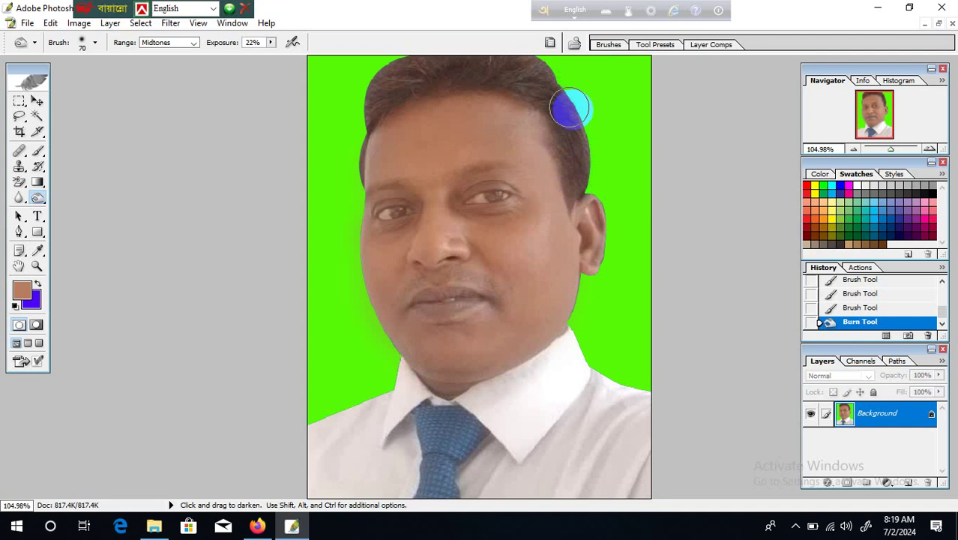
drag(580, 136, 541, 81)
mouse_move(506, 73)
mouse_down()
mouse_move(409, 71)
mouse_move(493, 64)
mouse_move(538, 77)
mouse_move(534, 87)
mouse_move(440, 66)
mouse_move(400, 78)
mouse_move(378, 101)
mouse_move(403, 75)
mouse_move(368, 103)
mouse_move(361, 181)
mouse_up()
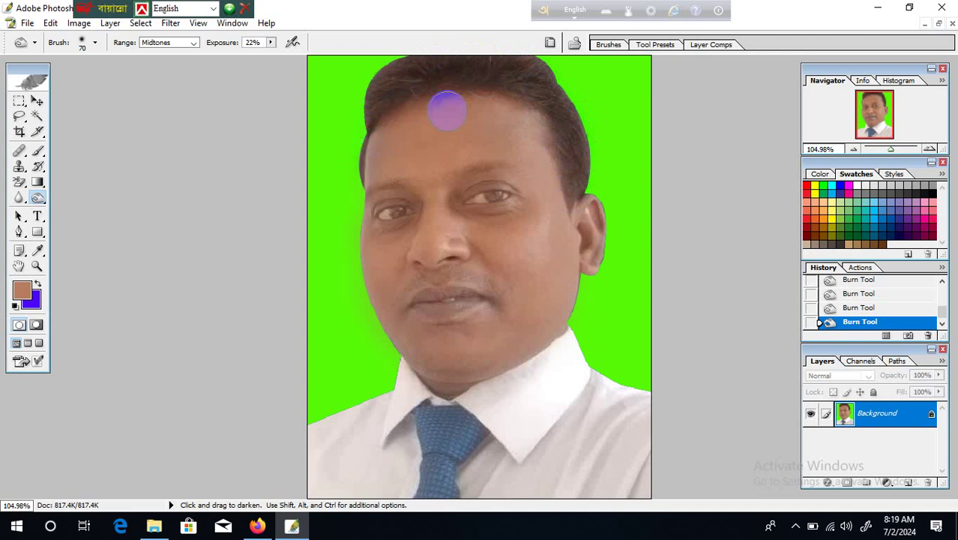
drag(445, 111, 421, 120)
Burn the eyebrows darker at brush size 20, and the eyes and hairline at size 30.
key(bracketleft)
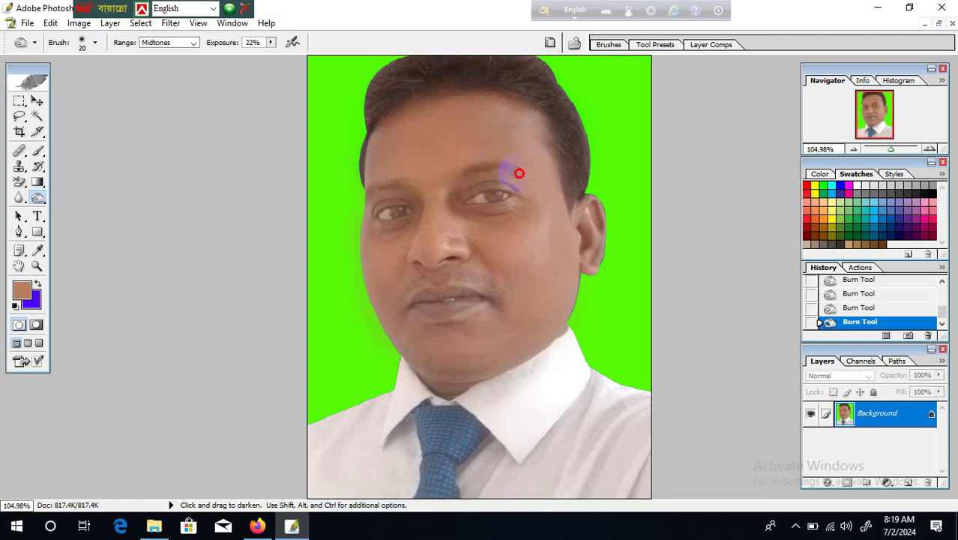
mouse_move(519, 173)
mouse_down()
mouse_move(373, 186)
mouse_move(363, 207)
mouse_up()
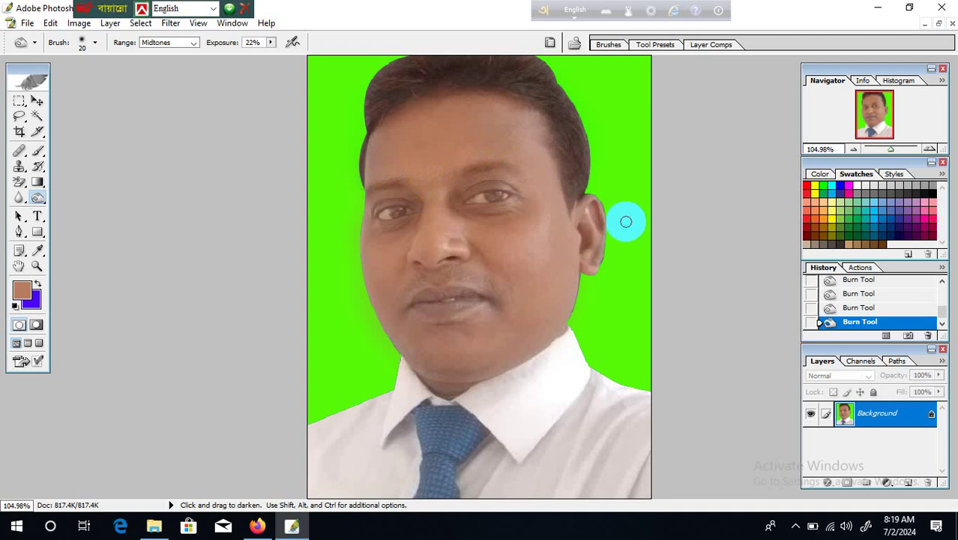
key(bracketright)
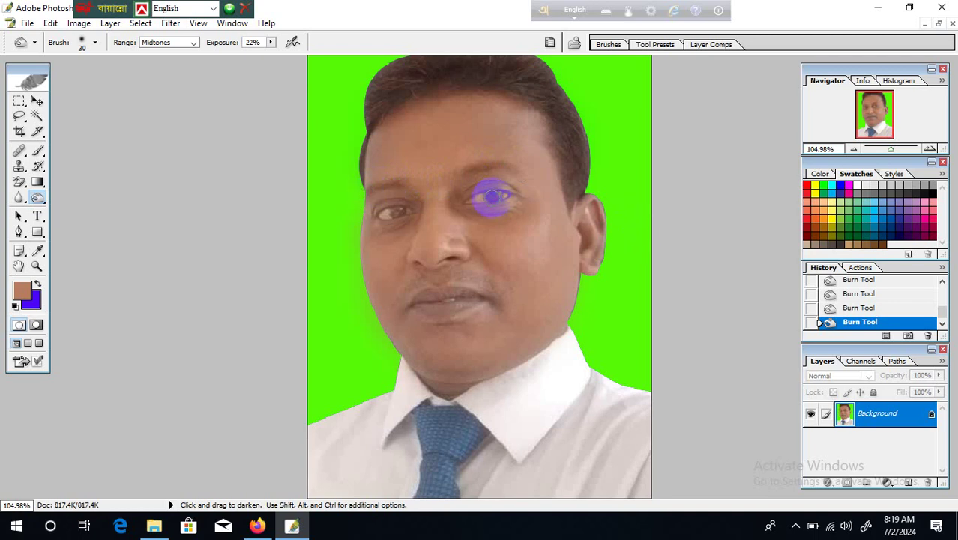
click(402, 210)
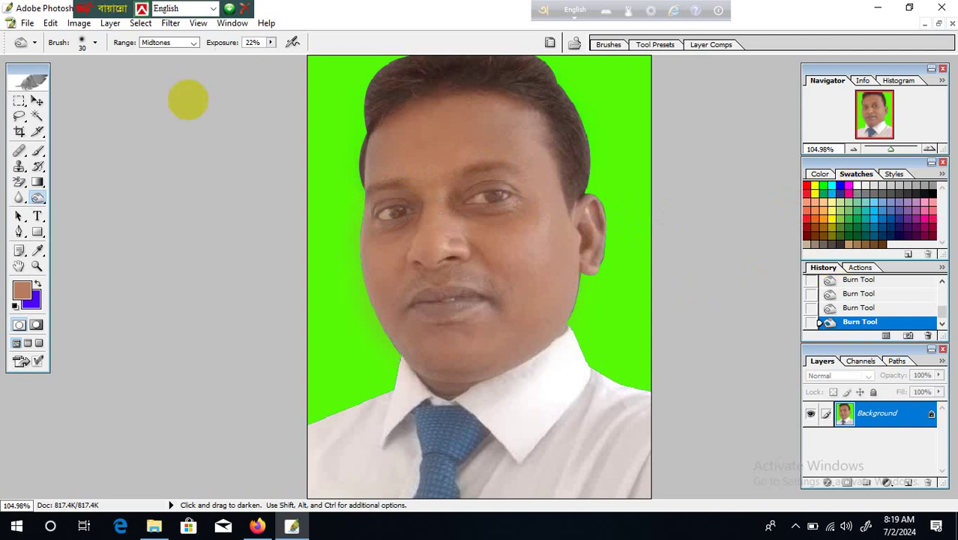
drag(406, 98, 576, 133)
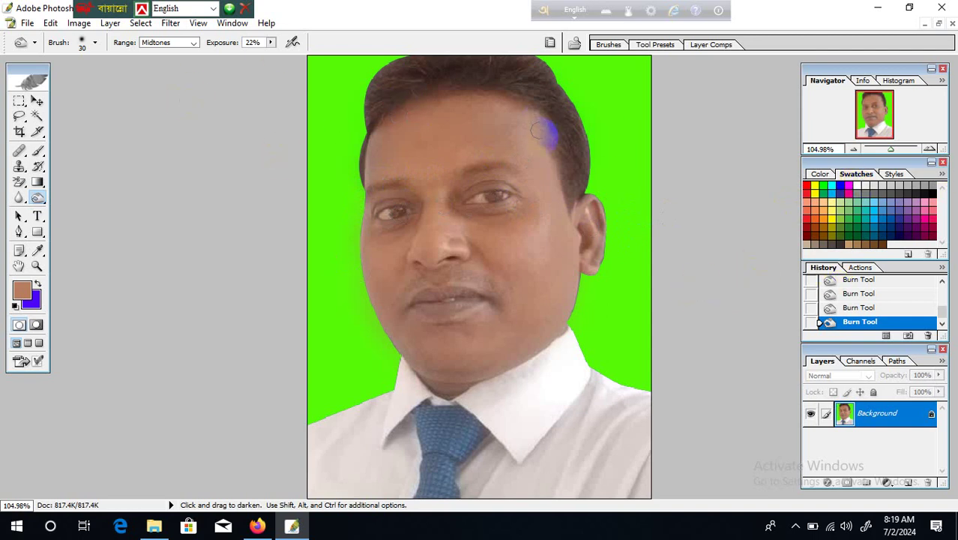
Examine the retouched portrait at several magnifications, from a small overview to a close view of the face.
scroll(620, 465, up, 3)
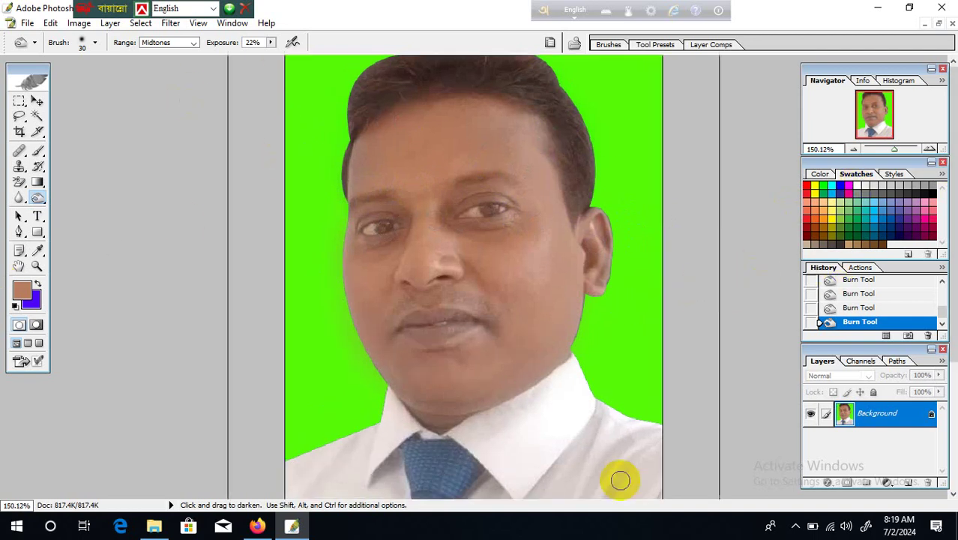
scroll(619, 475, down, 4)
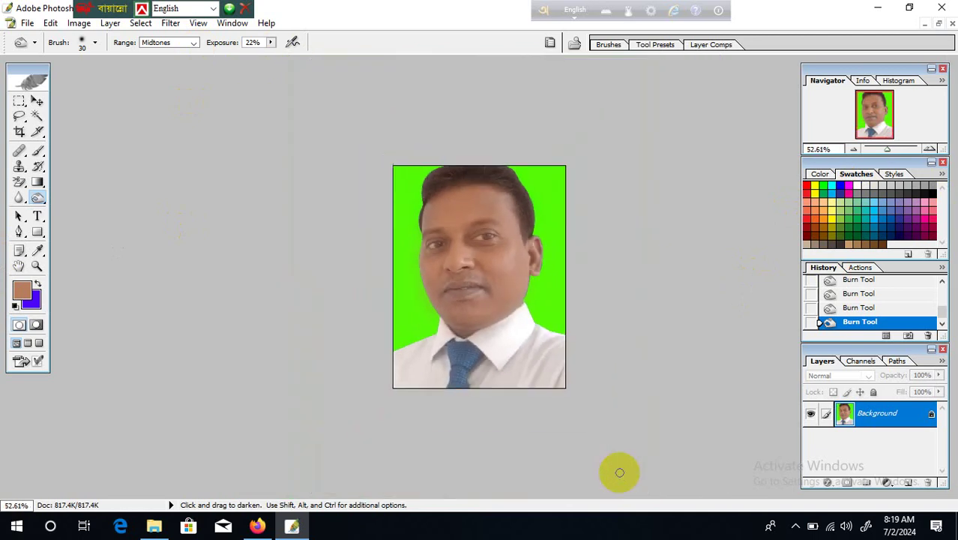
scroll(619, 473, up, 2)
scroll(619, 473, down, 4)
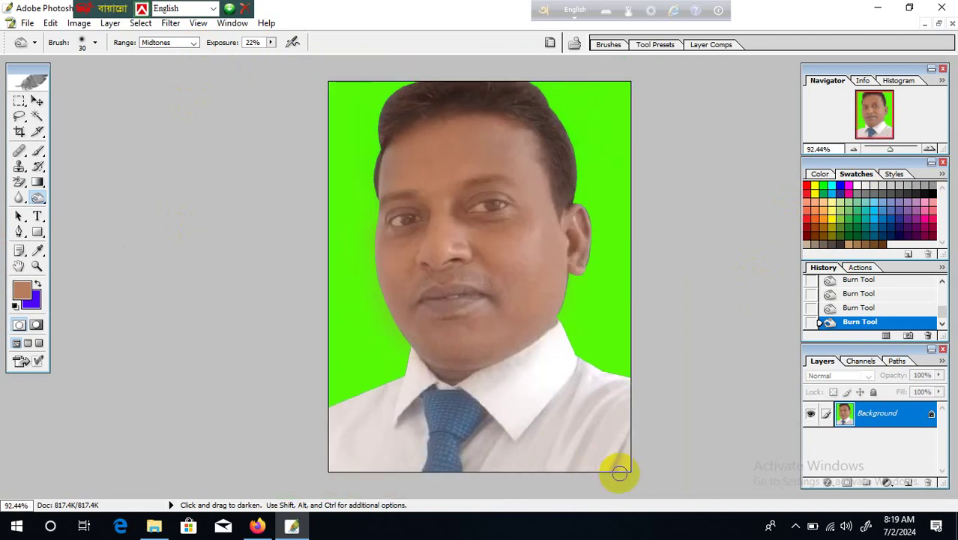
scroll(619, 473, down, 4)
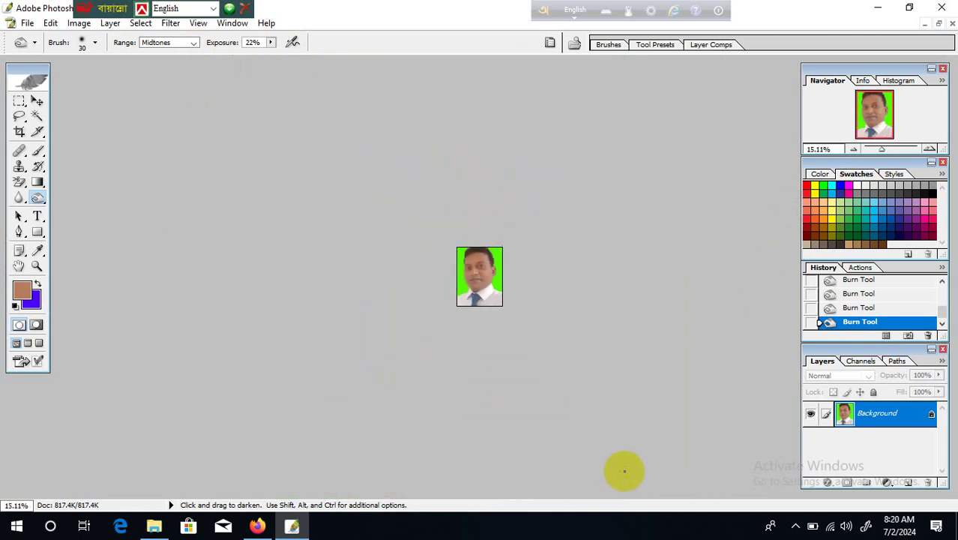
scroll(623, 471, up, 3)
scroll(623, 471, up, 7)
scroll(624, 471, down, 4)
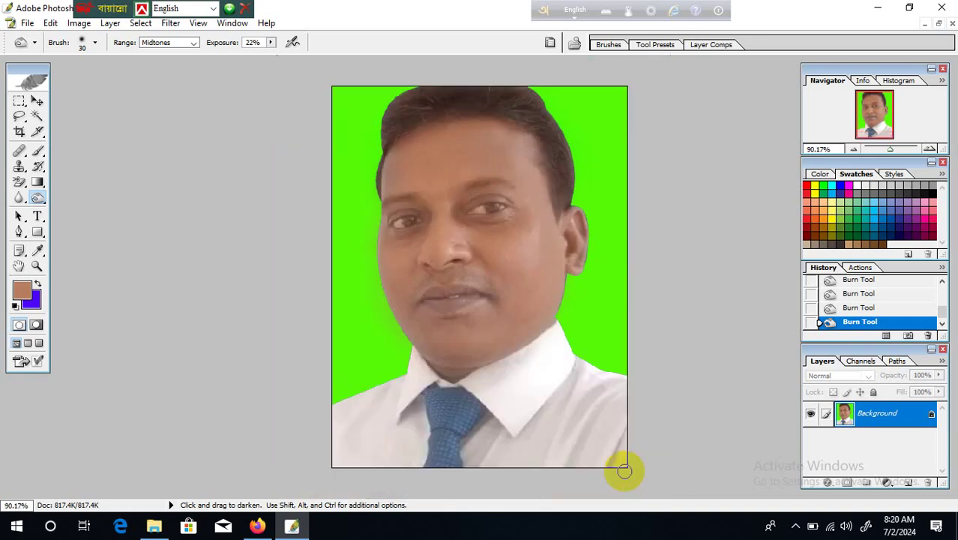
scroll(624, 470, down, 4)
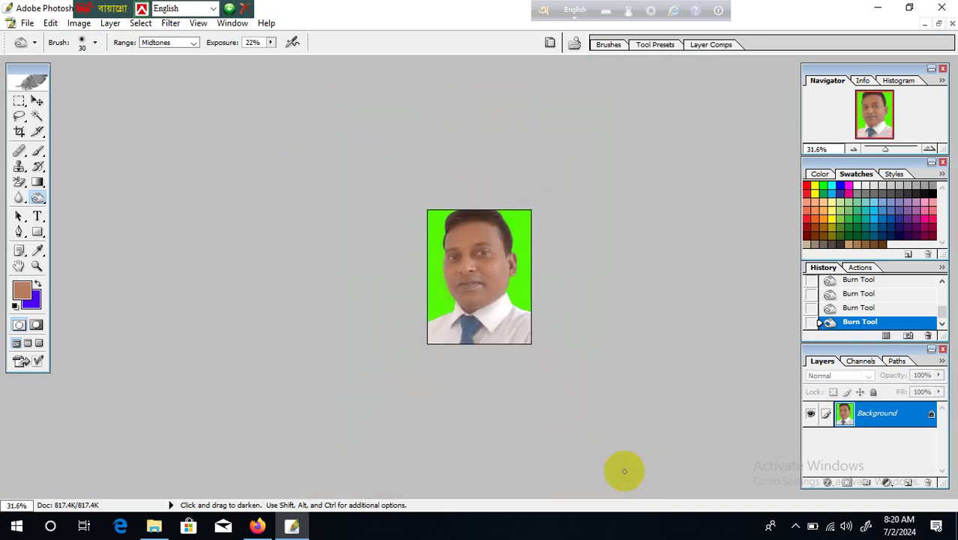
scroll(623, 470, up, 2)
scroll(624, 470, up, 2)
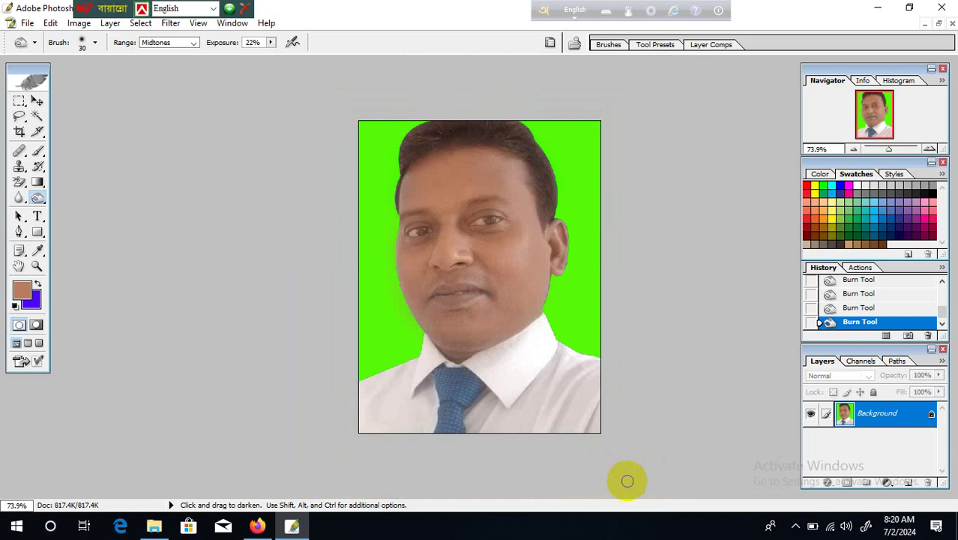
Save the portrait under a new file name, the person's first name, in JPEG format on the Desktop.
click(28, 23)
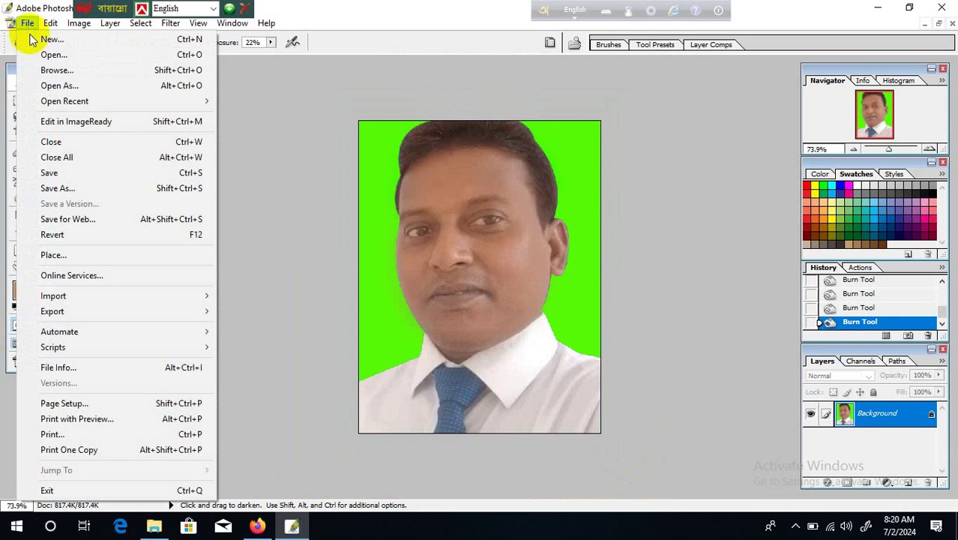
click(87, 187)
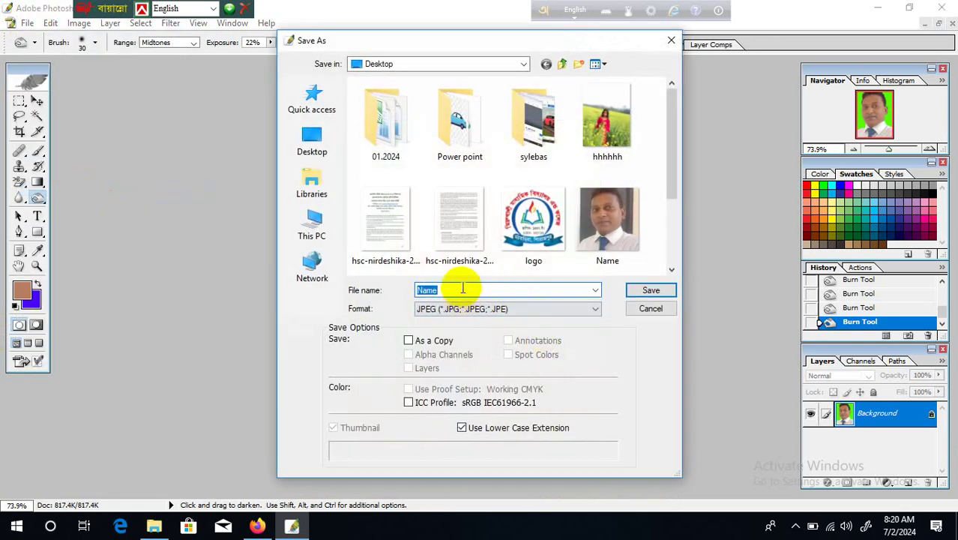
click(592, 309)
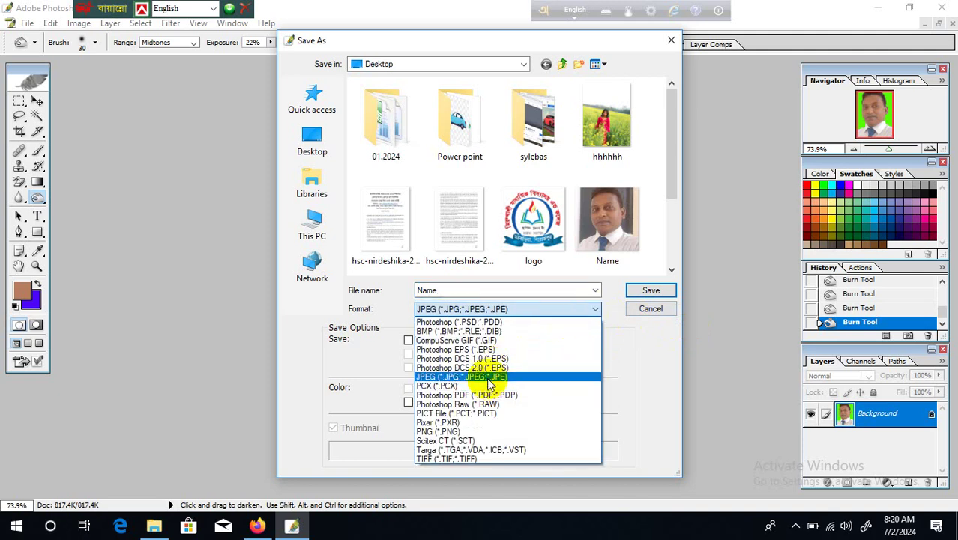
click(489, 384)
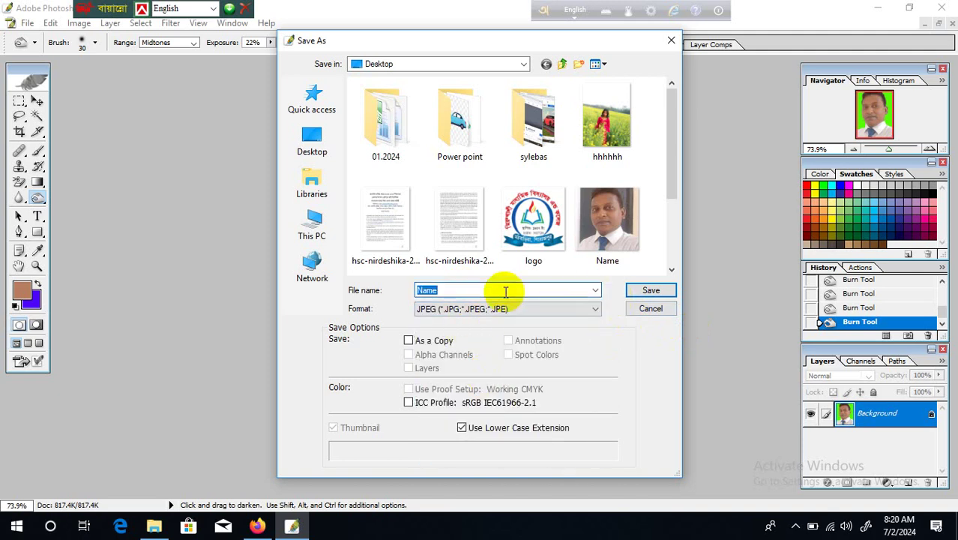
text(Faruk)
click(330, 147)
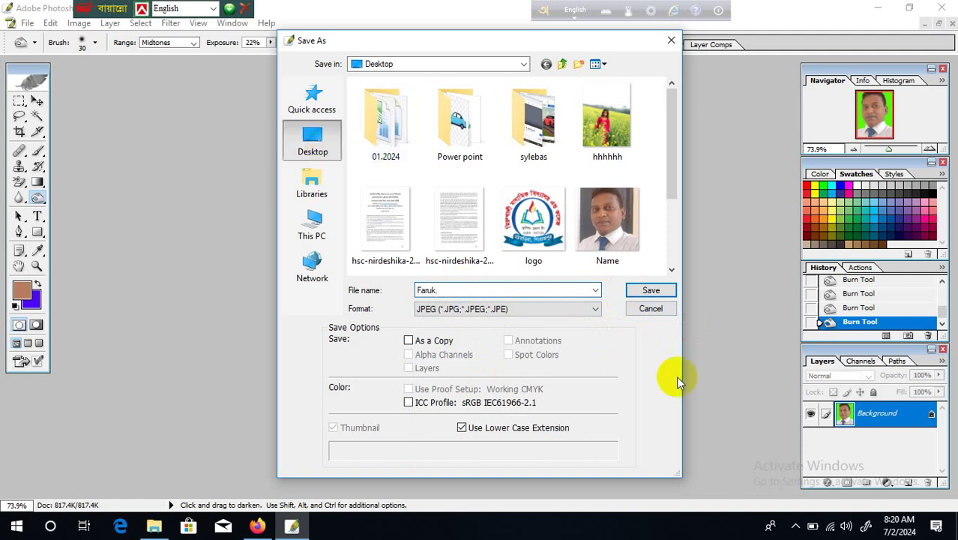
click(651, 292)
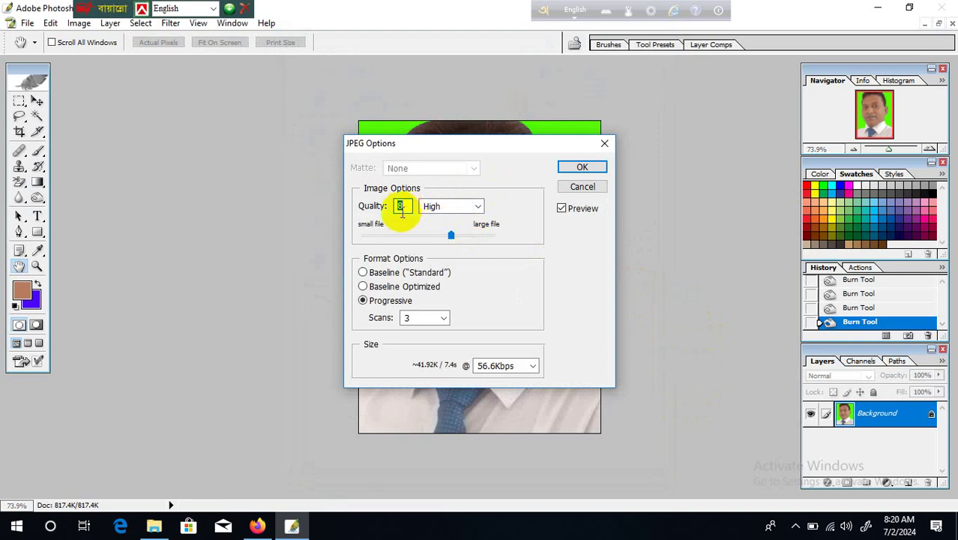
Save the JPEG with Maximum image quality (10), keeping the Progressive format with 3 scans.
click(477, 206)
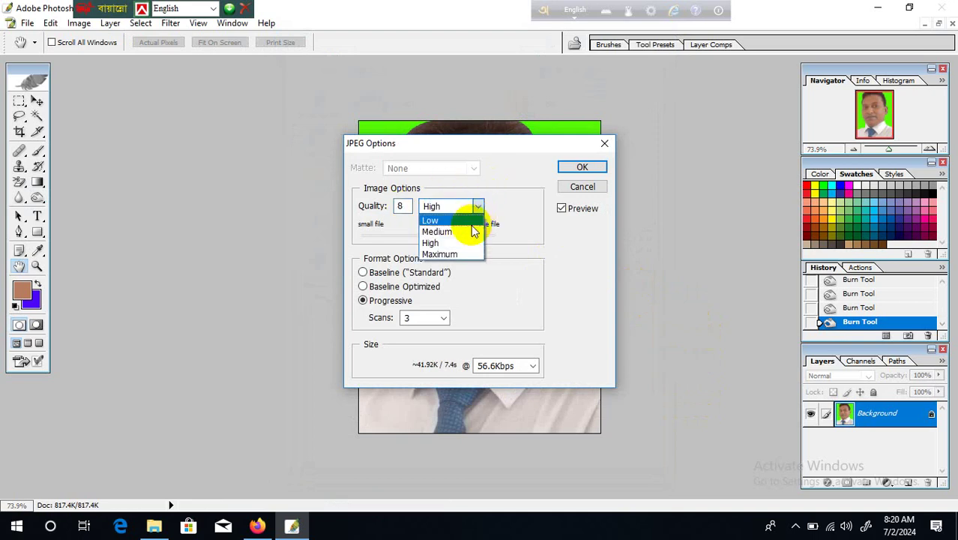
click(463, 242)
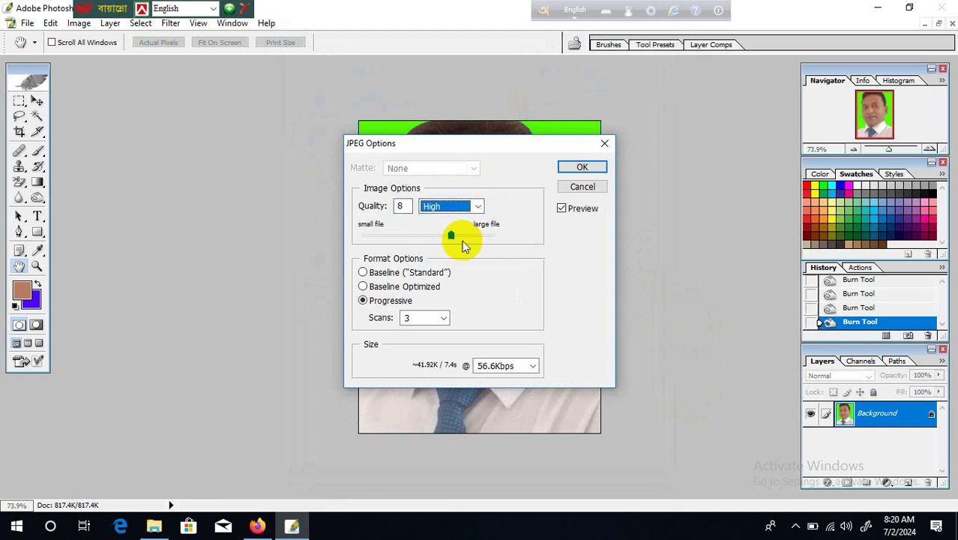
click(479, 207)
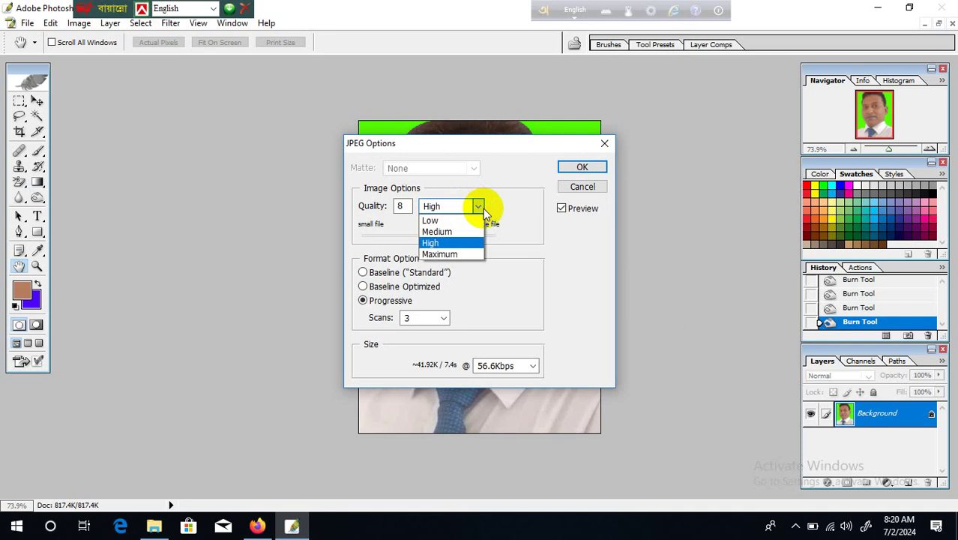
click(461, 256)
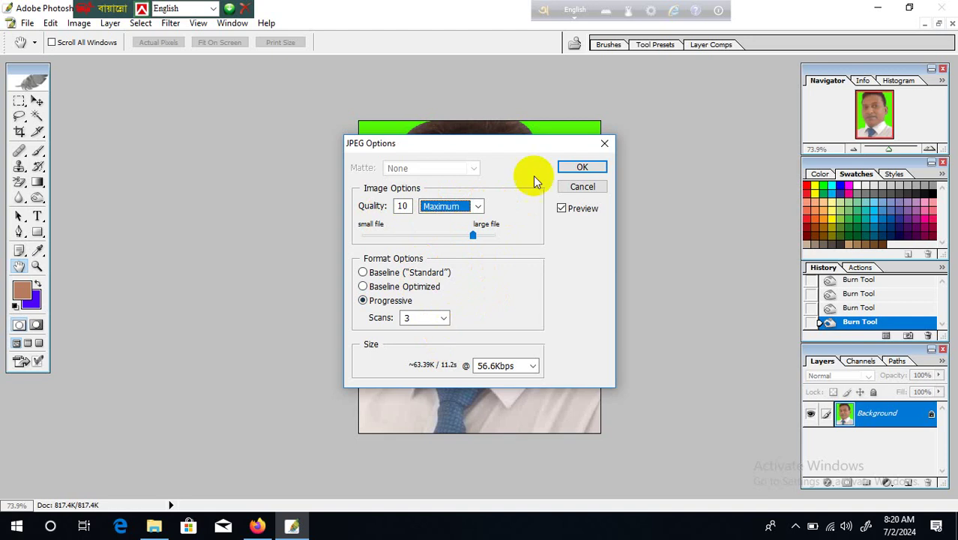
click(582, 166)
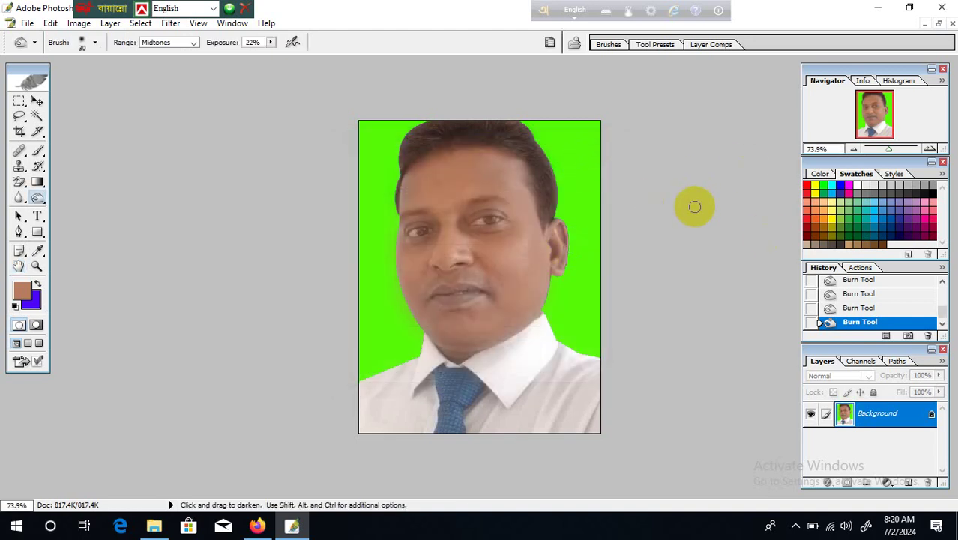
Create a blank A4 document, 210 × 297 mm at 300 pixels/inch in RGB with a white background, and place it beside the portrait.
key(ctrl)
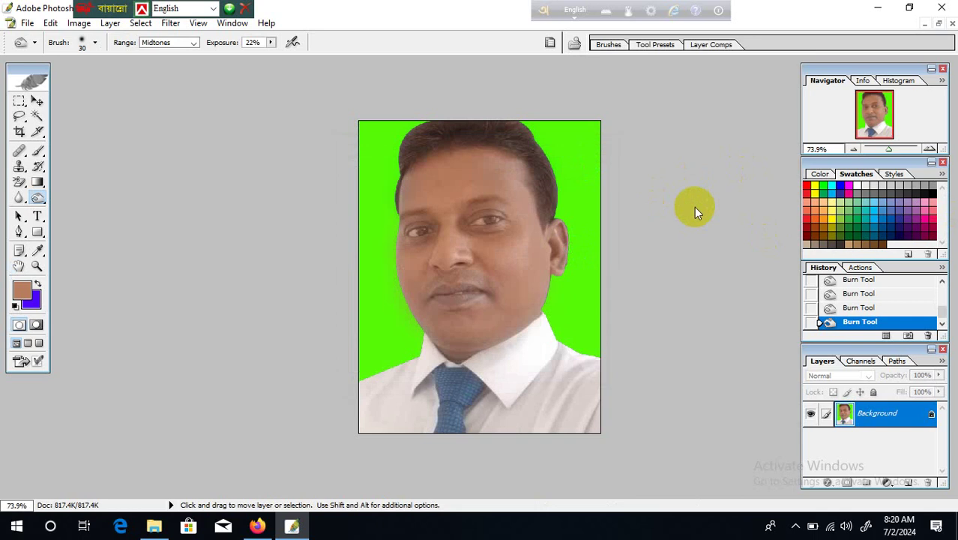
key(ctrl+n)
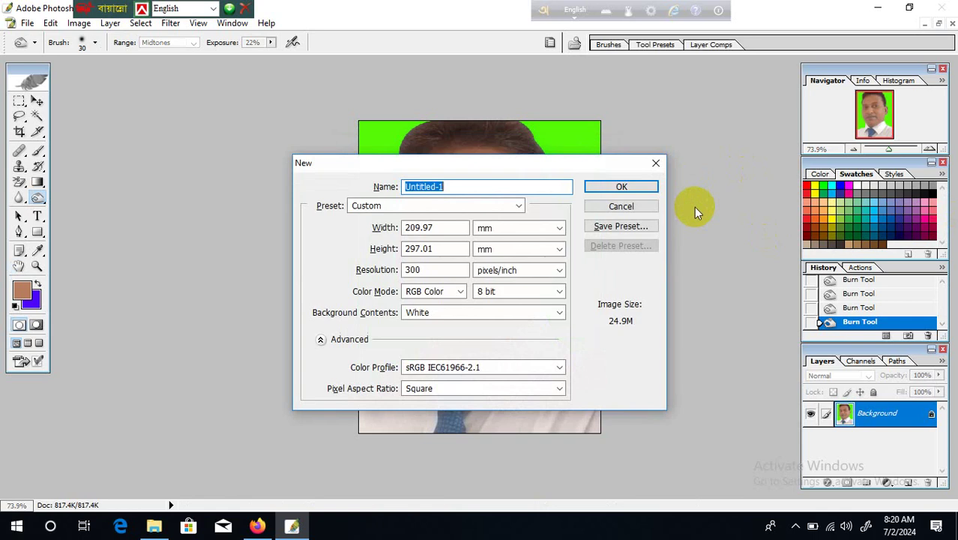
click(518, 210)
click(475, 332)
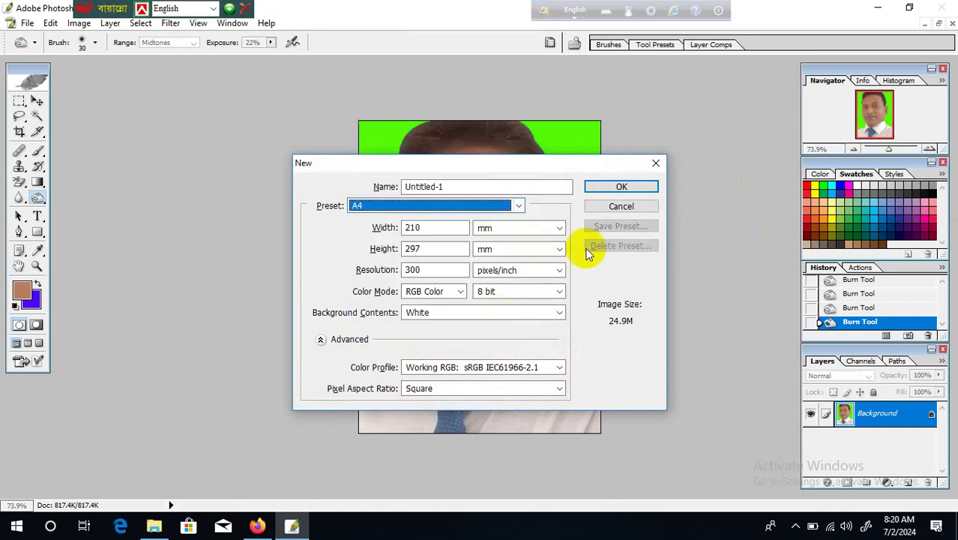
click(619, 186)
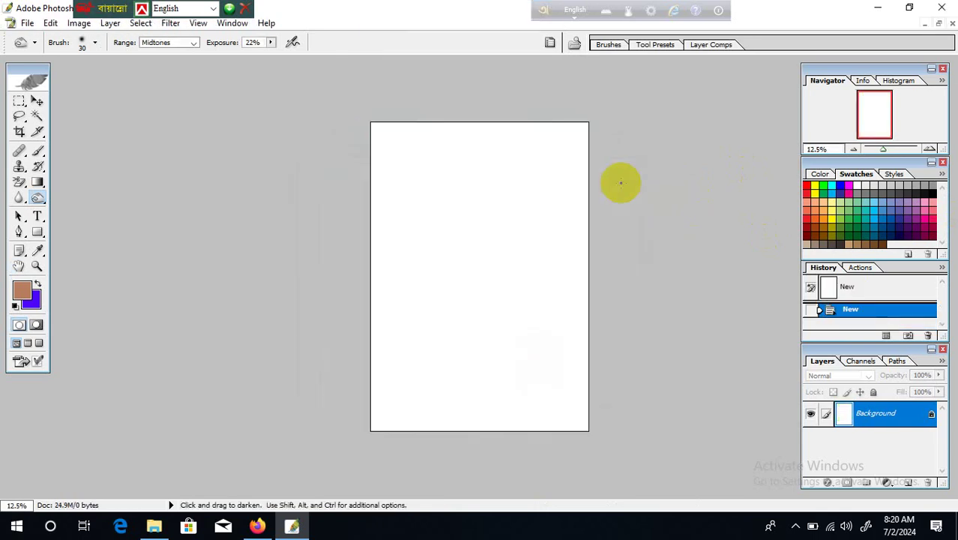
click(939, 24)
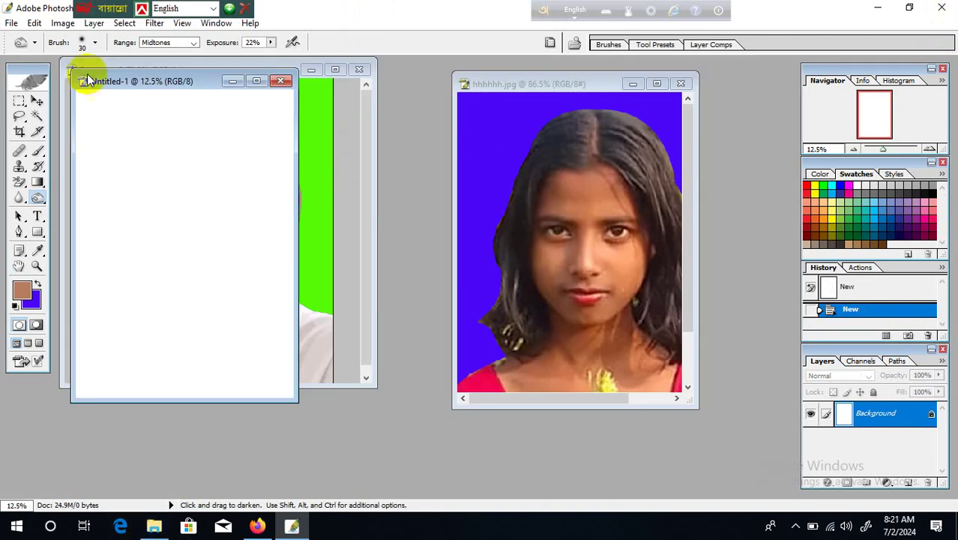
drag(221, 82, 576, 69)
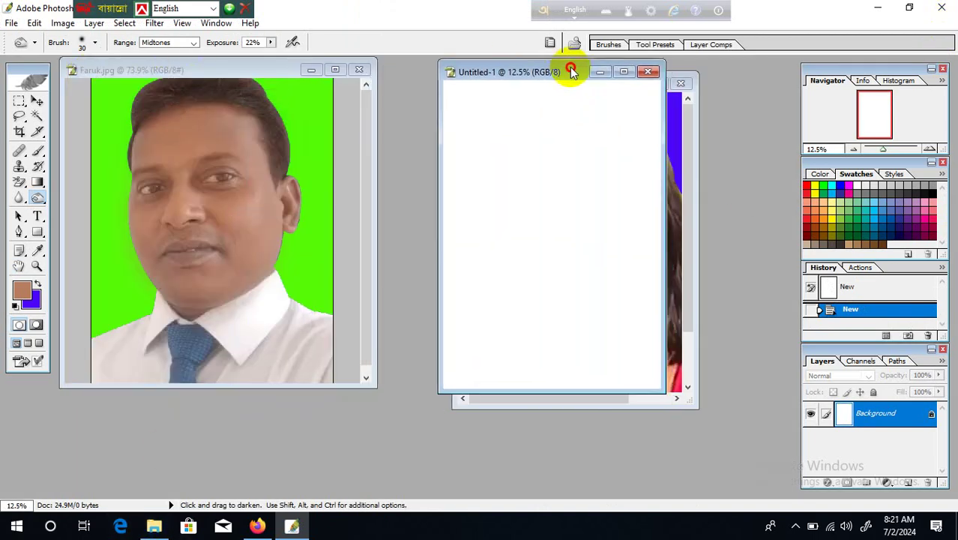
click(20, 131)
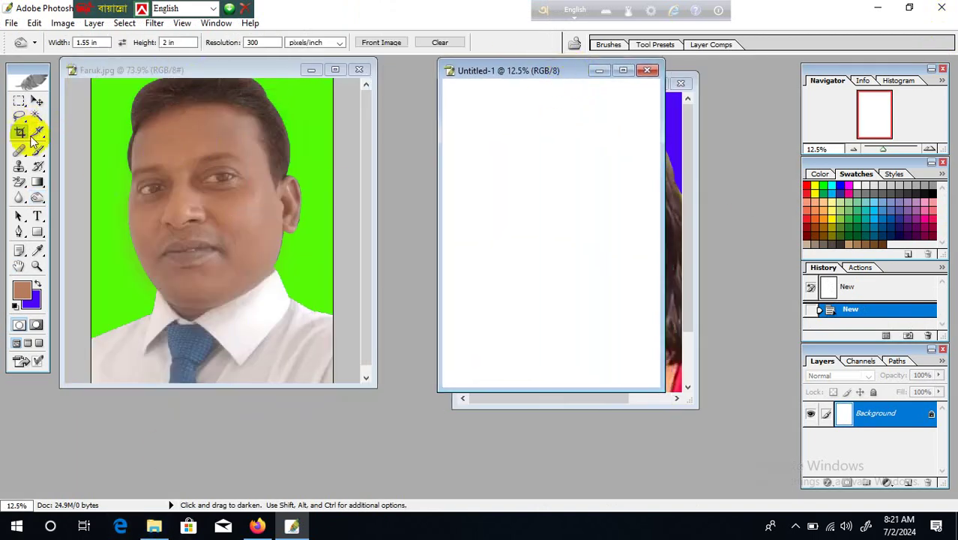
click(187, 147)
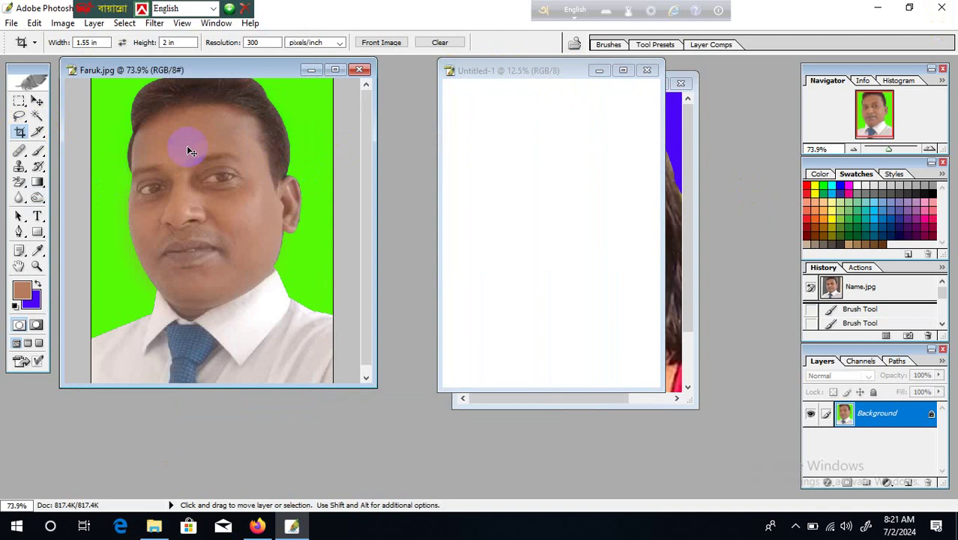
drag(187, 145, 481, 82)
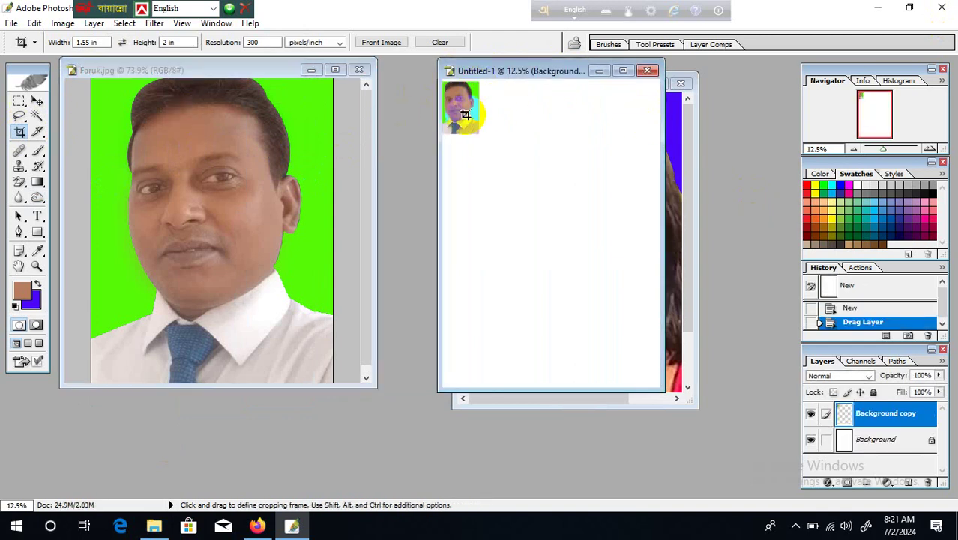
right_click(463, 115)
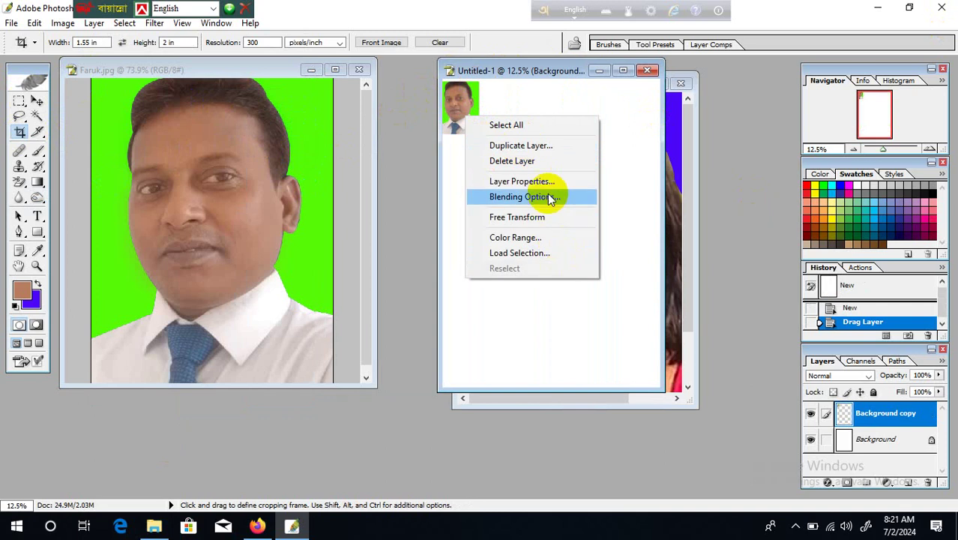
click(550, 162)
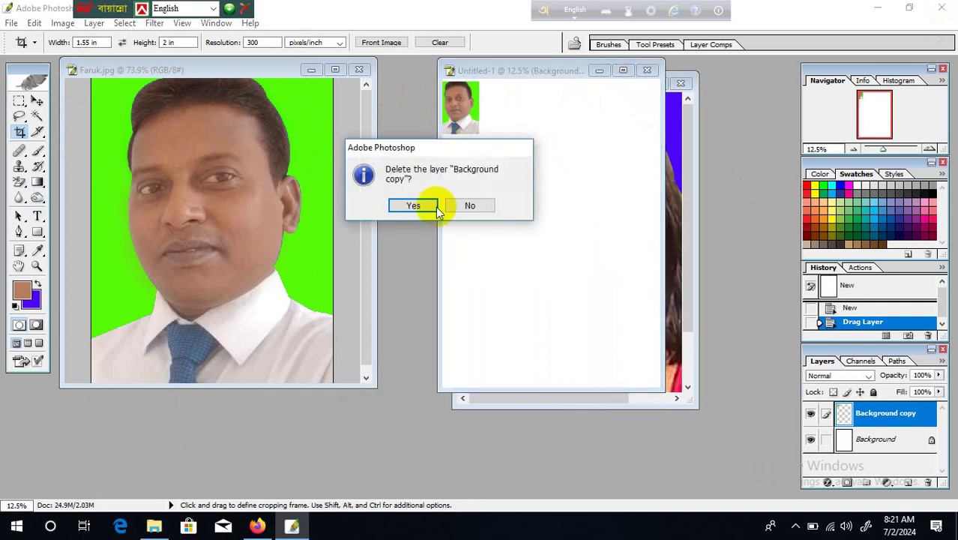
click(423, 204)
Select the entire canvas of the retouched green-backdrop portrait.
click(334, 70)
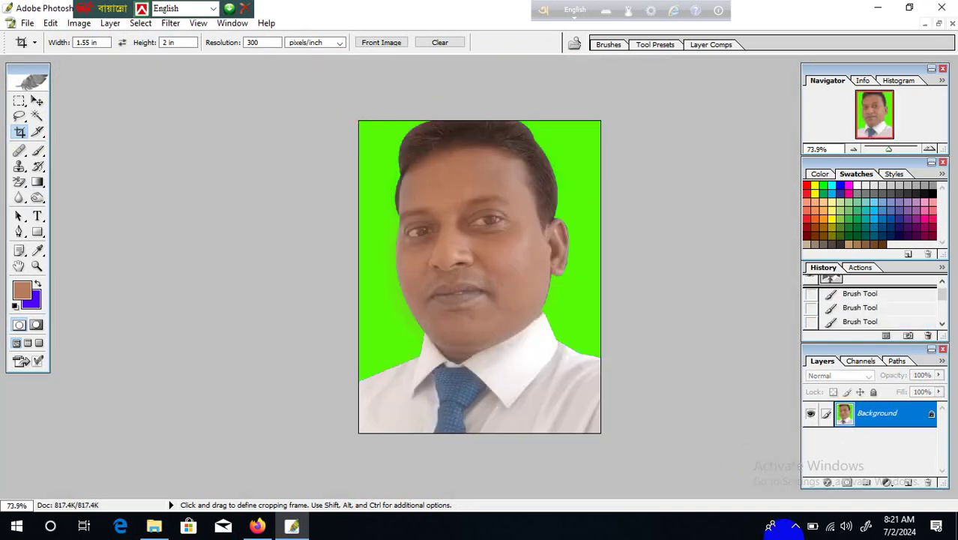
right_click(420, 161)
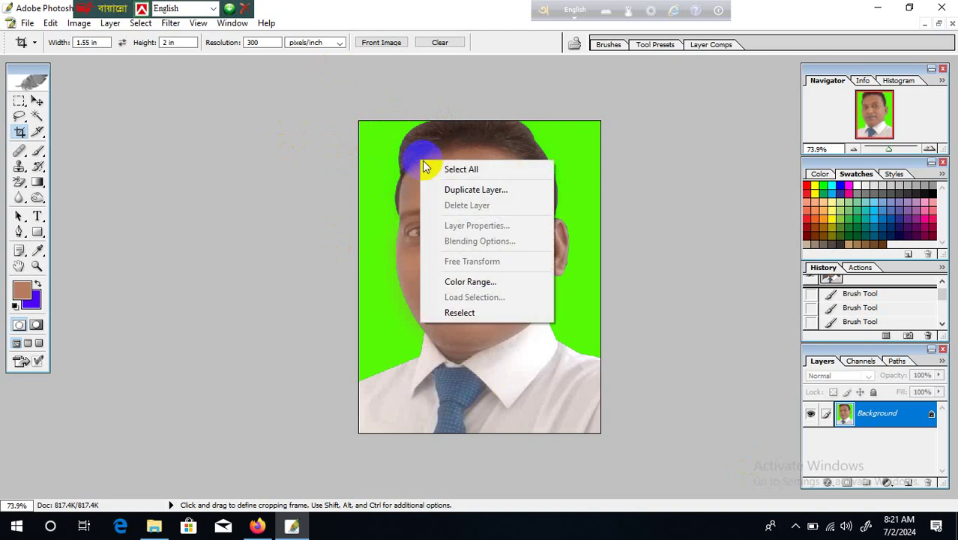
click(470, 166)
Outline the selected portrait with a 5 px bright red stroke centered on its edge, and clear the selection.
right_click(470, 164)
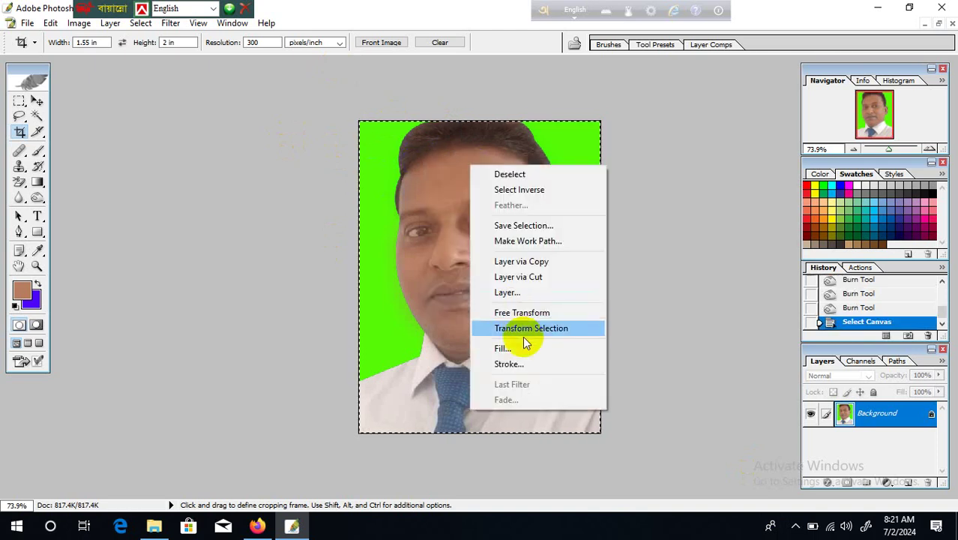
click(527, 364)
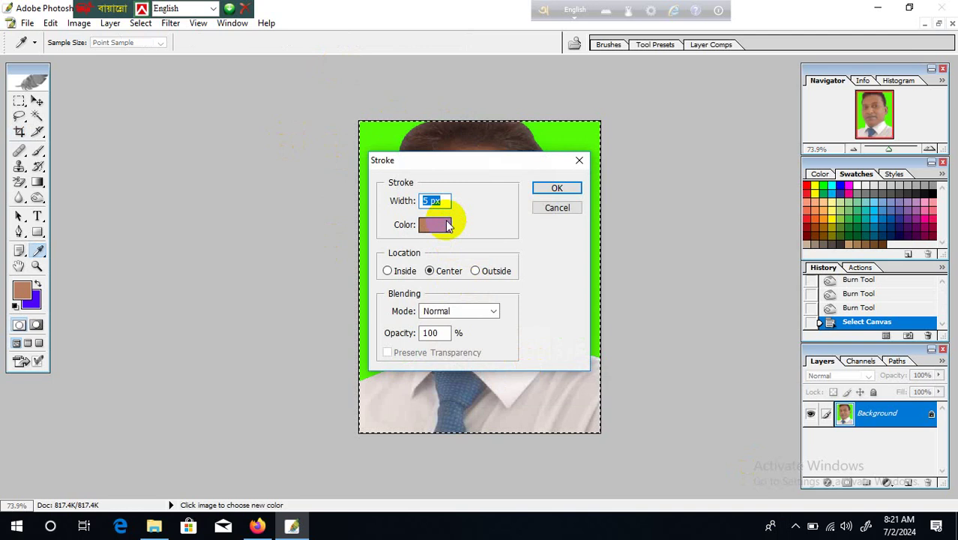
click(449, 220)
click(510, 216)
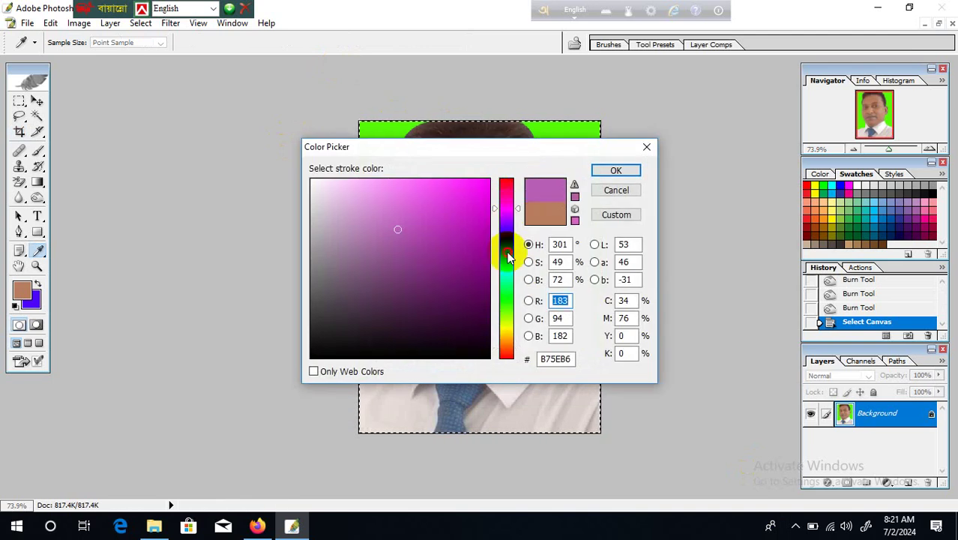
click(509, 252)
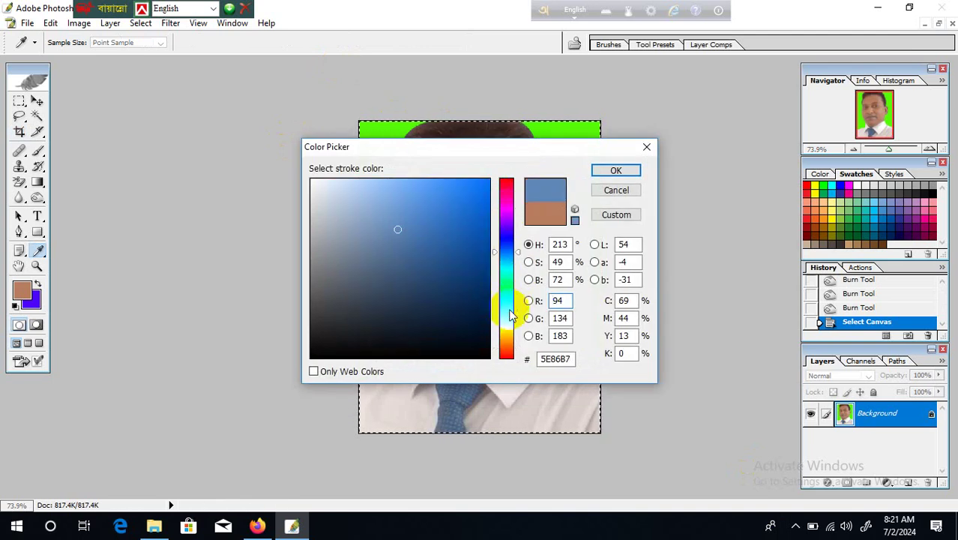
click(510, 181)
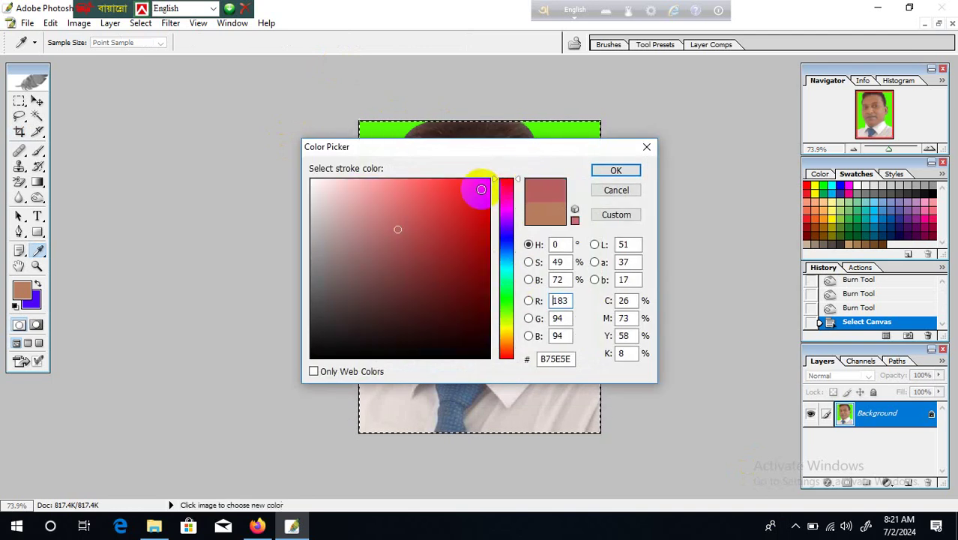
click(481, 186)
click(636, 173)
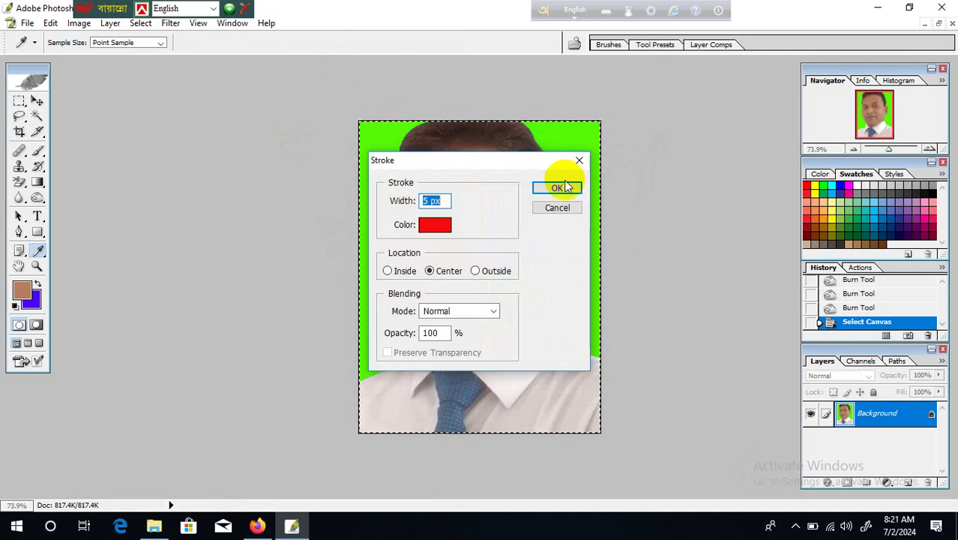
click(558, 186)
key(c)
key(ctrl+d)
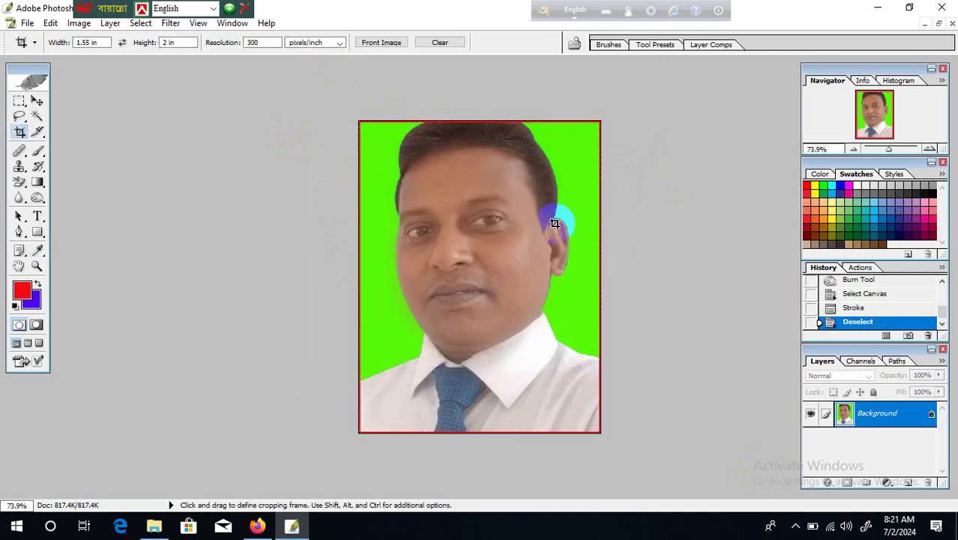
Copy the red-bordered portrait onto the blank A4 page and nudge it up and left toward the page's upper-left corner.
click(938, 23)
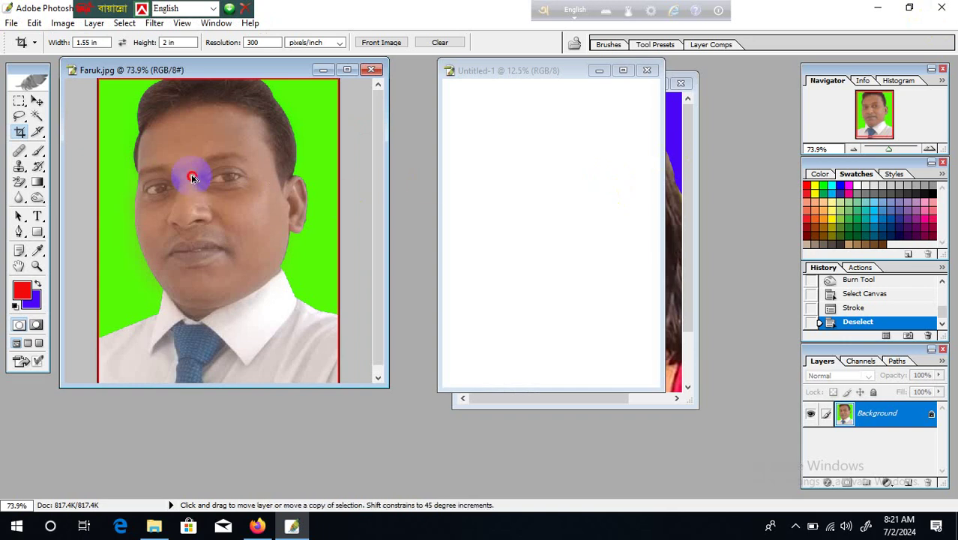
drag(192, 177, 475, 110)
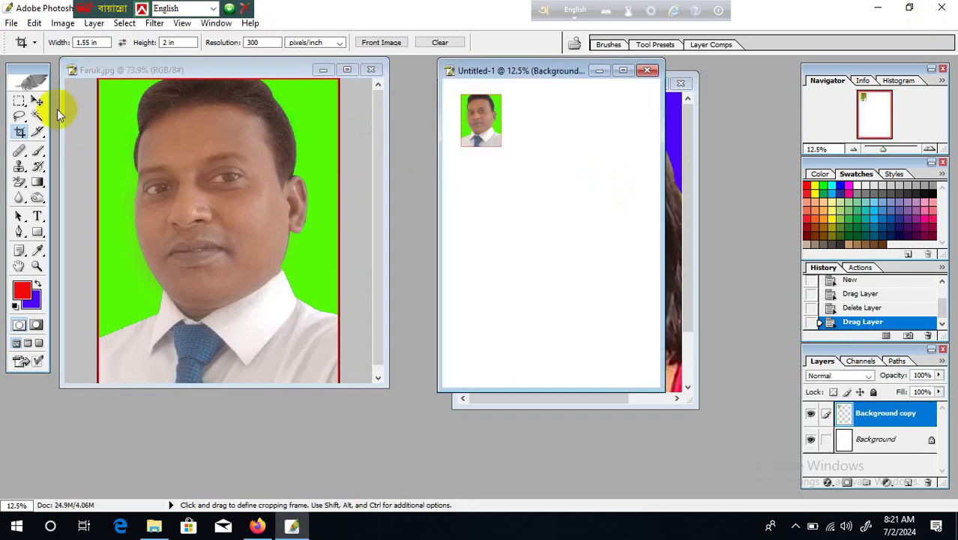
click(36, 101)
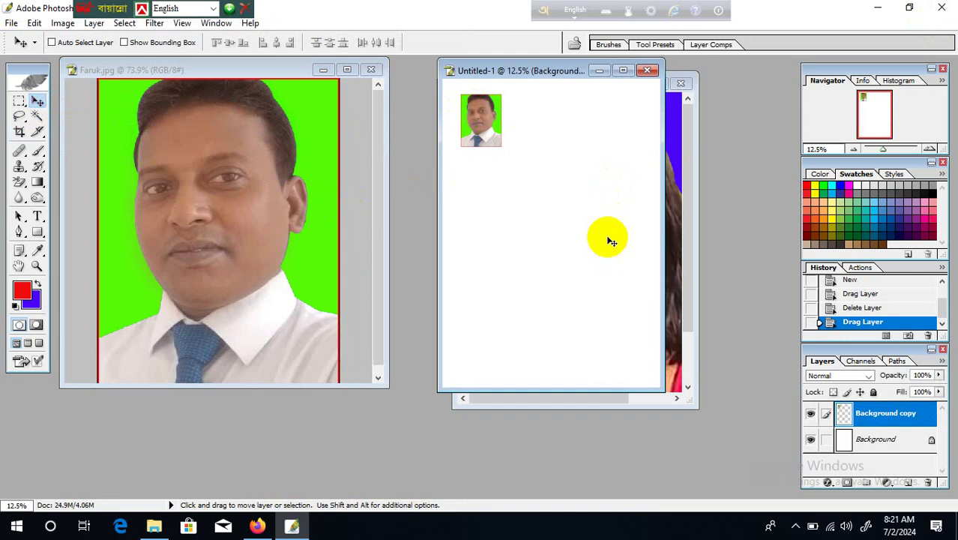
key(Up)
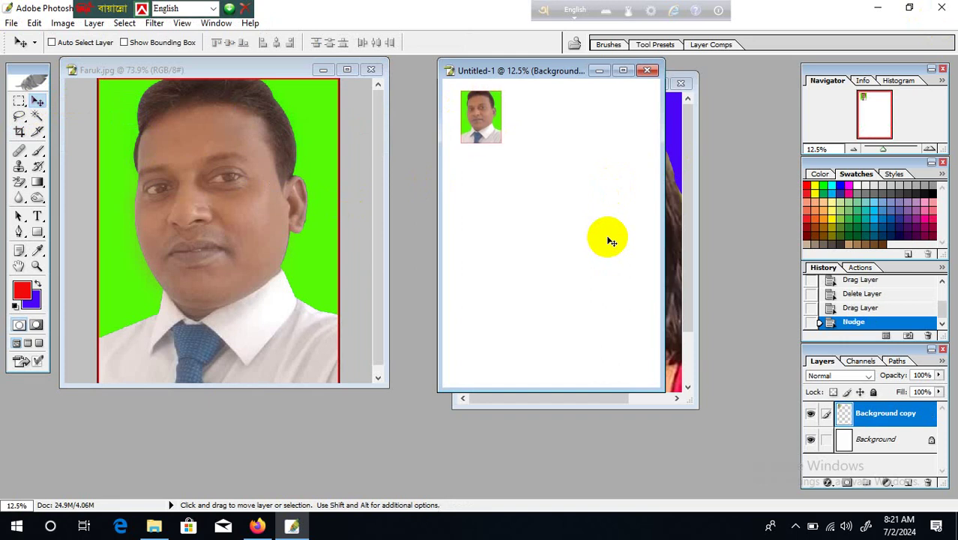
key(shift+Up)
key(shift+Up)
key(shift+Up)
key(shift+Up)
key(shift+Up)
key(shift+Up)
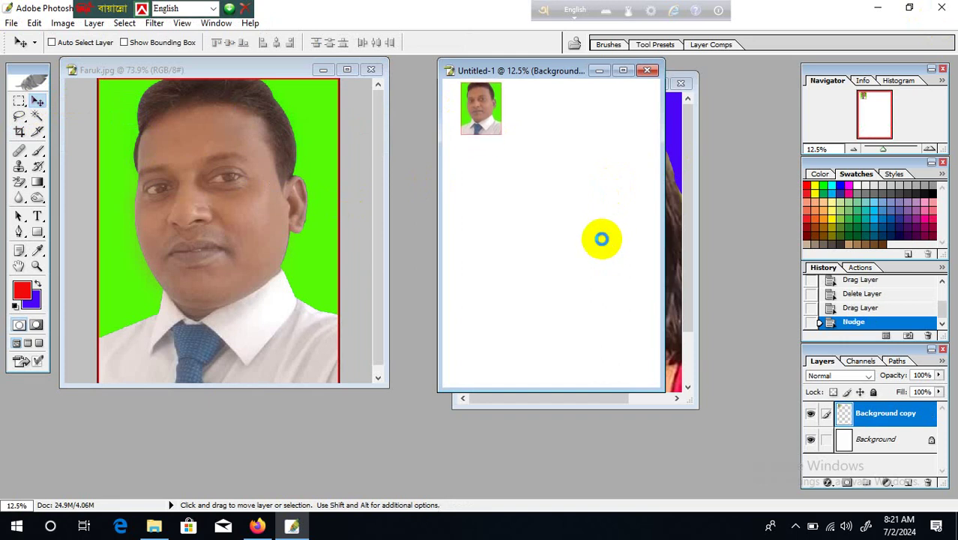
key(shift+Left)
key(shift+Left)
key(shift+Left)
key(shift+Left)
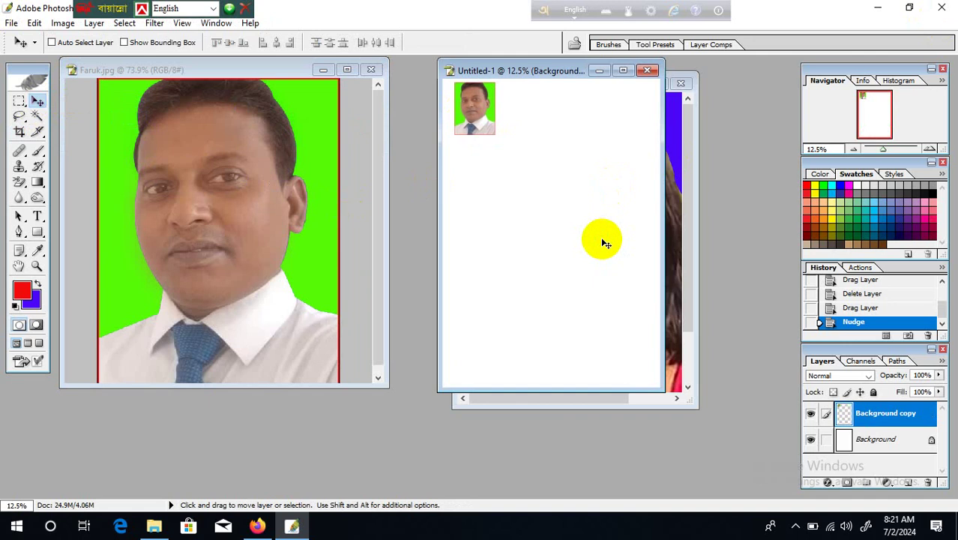
key(shift+Left)
Duplicate the small portrait across the A4 page in rows of four, four, three and three, and return to the original portrait.
click(19, 133)
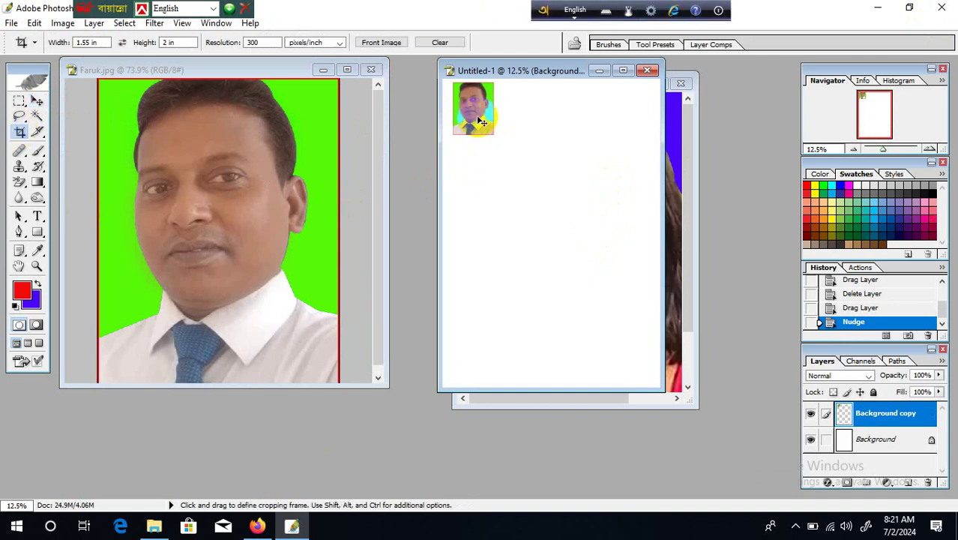
key(ctrl)
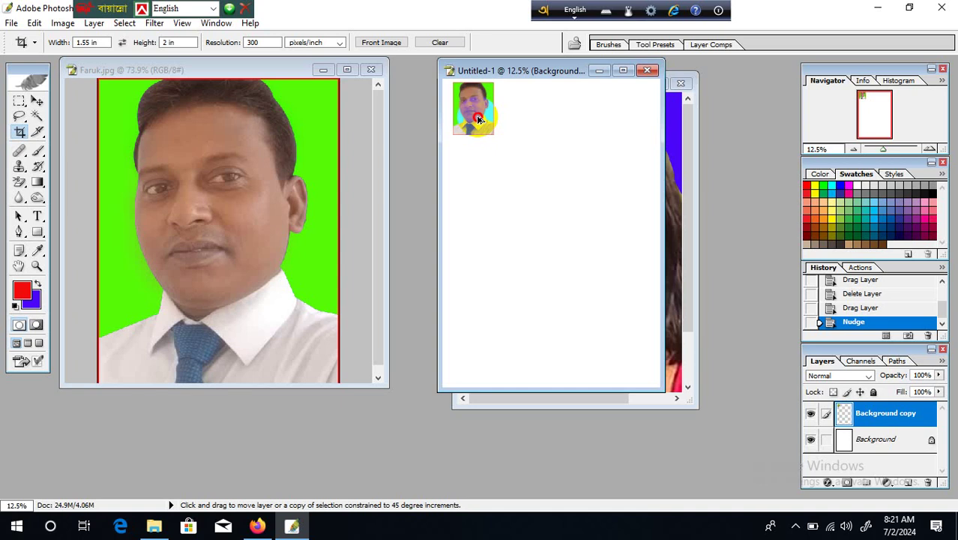
drag(477, 120, 475, 307)
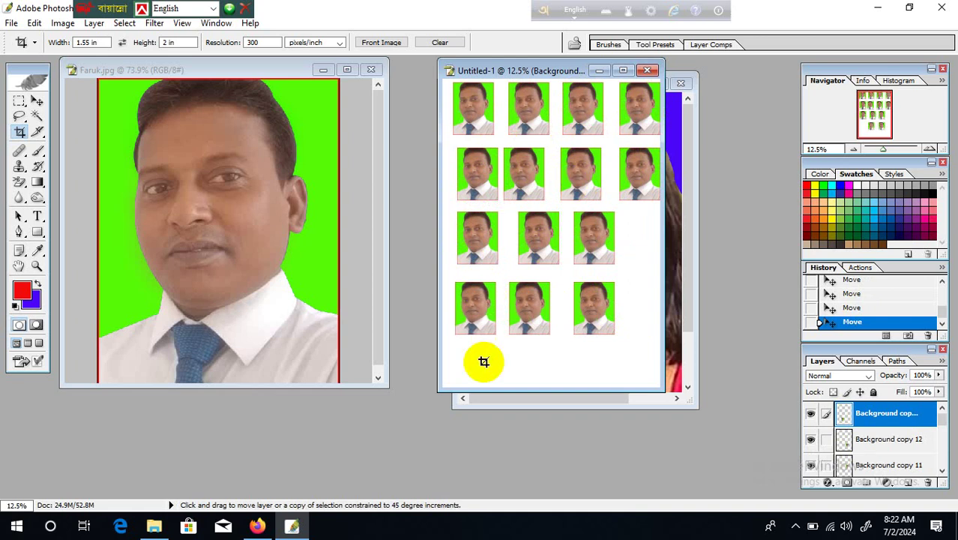
click(341, 73)
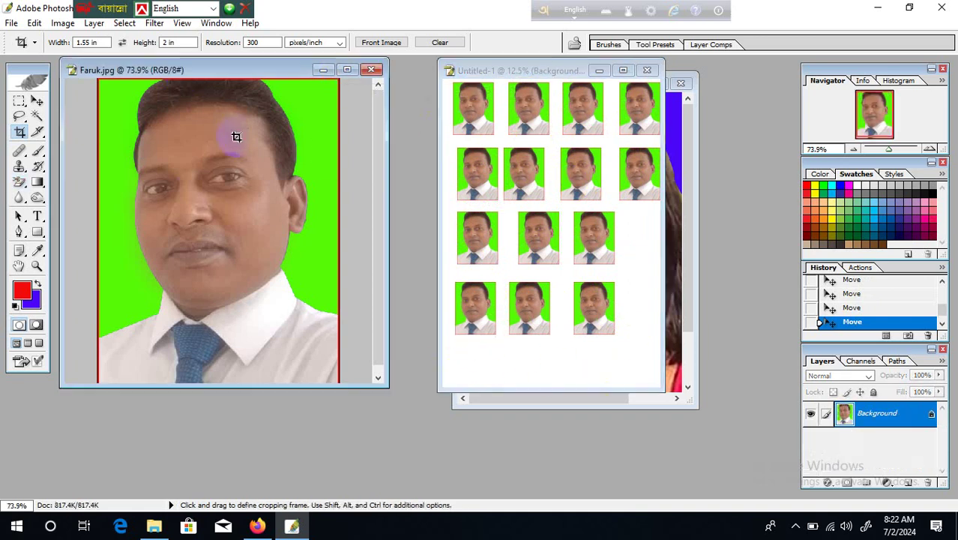
Rotate the red-bordered portrait's canvas 90° clockwise and copy it onto the A4 page below the fourth row.
click(66, 23)
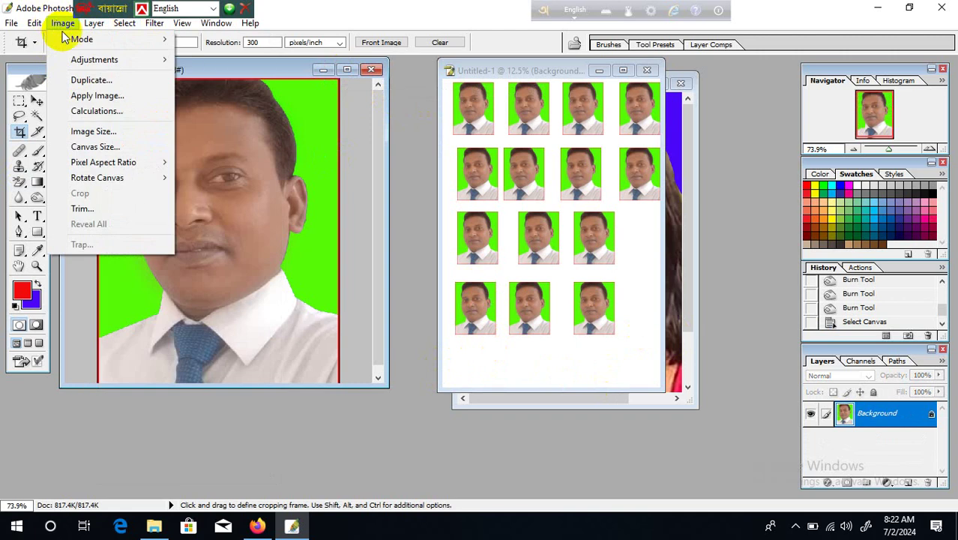
mouse_move(158, 178)
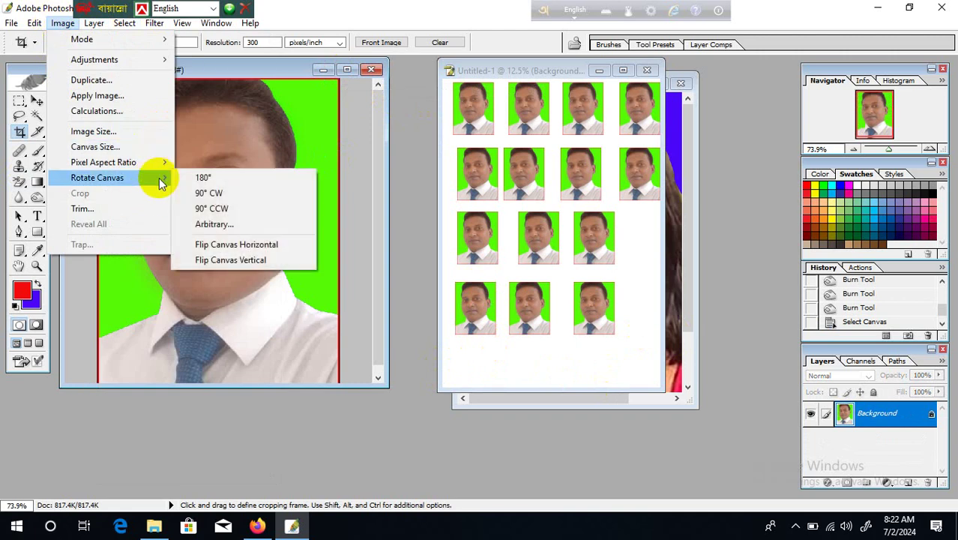
click(278, 193)
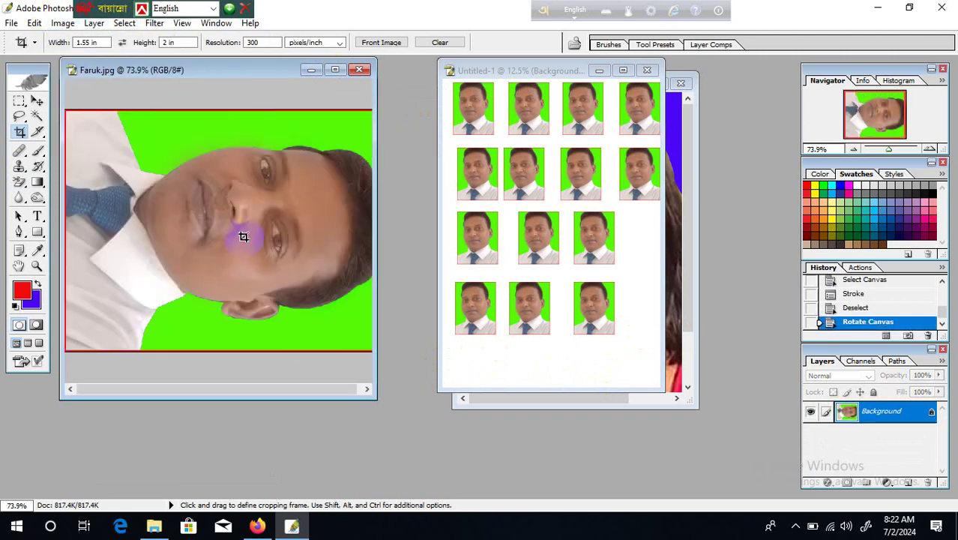
drag(243, 236, 526, 344)
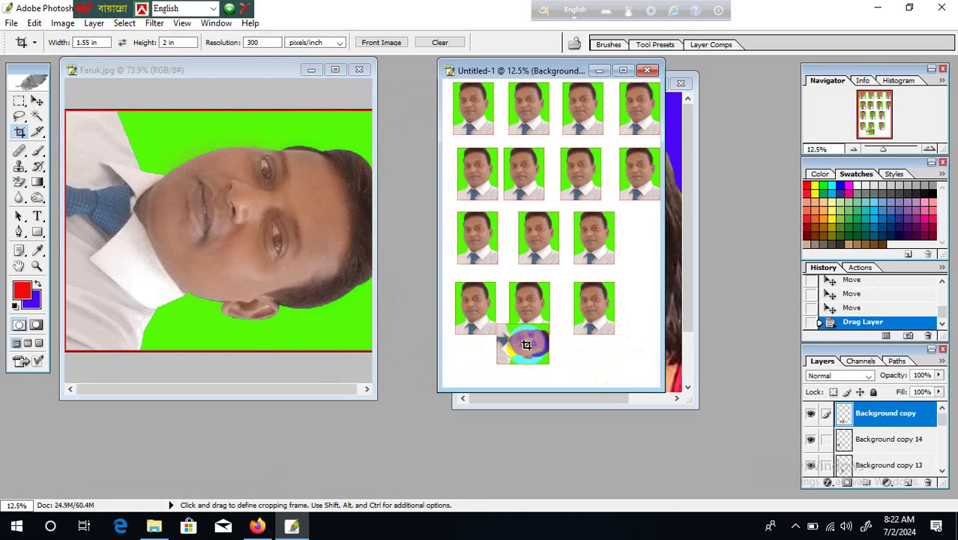
Nudge the rotated copy down clear of the fourth row and left beneath the row's first portrait.
click(37, 100)
key(Down)
key(Down)
key(Down)
key(Down)
key(Down)
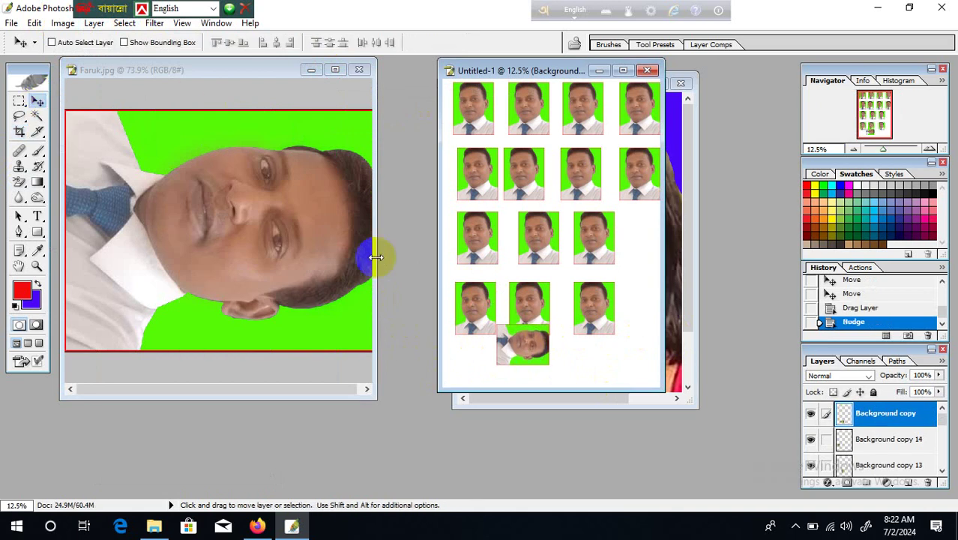
key(Down)
key(Down)
key(Down)
key(Down)
key(Down)
key(Down)
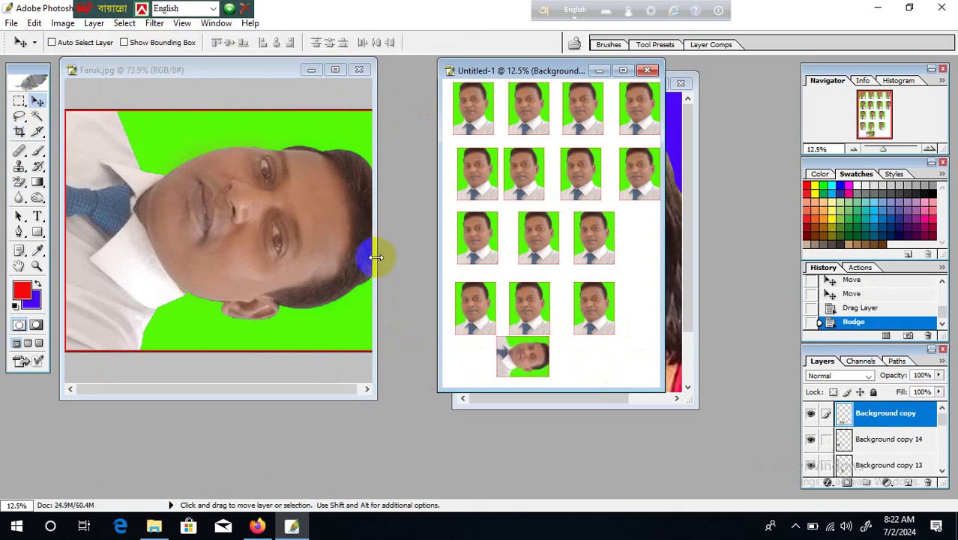
key(Down)
key(Down)
key(Down)
key(Left)
key(Left)
key(Left)
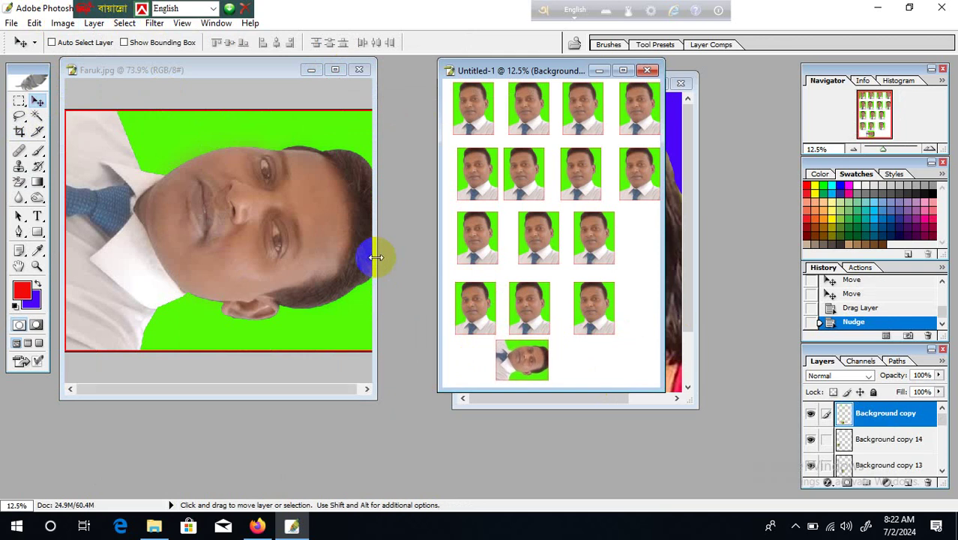
key(Left)
key(Left)
key(Left)
key(Left)
key(Left)
key(Left)
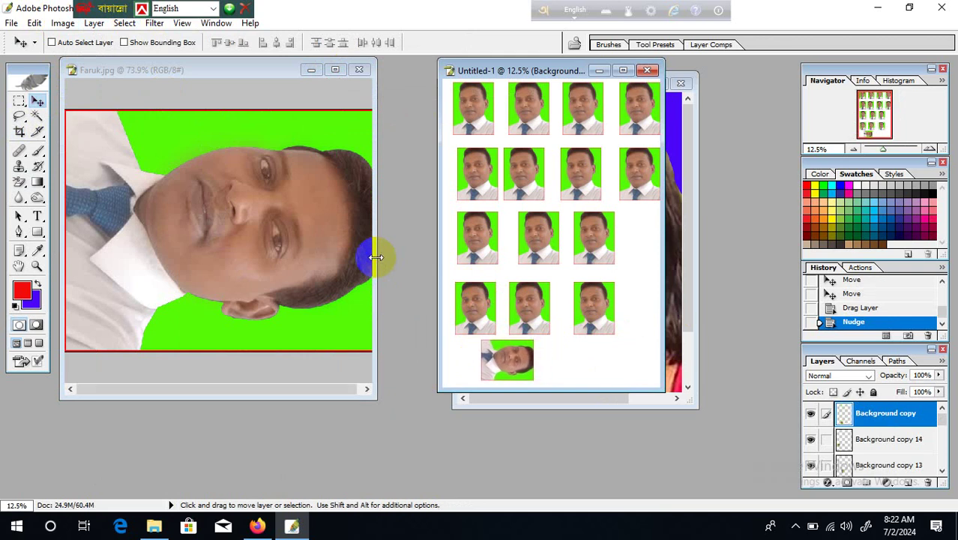
key(Left)
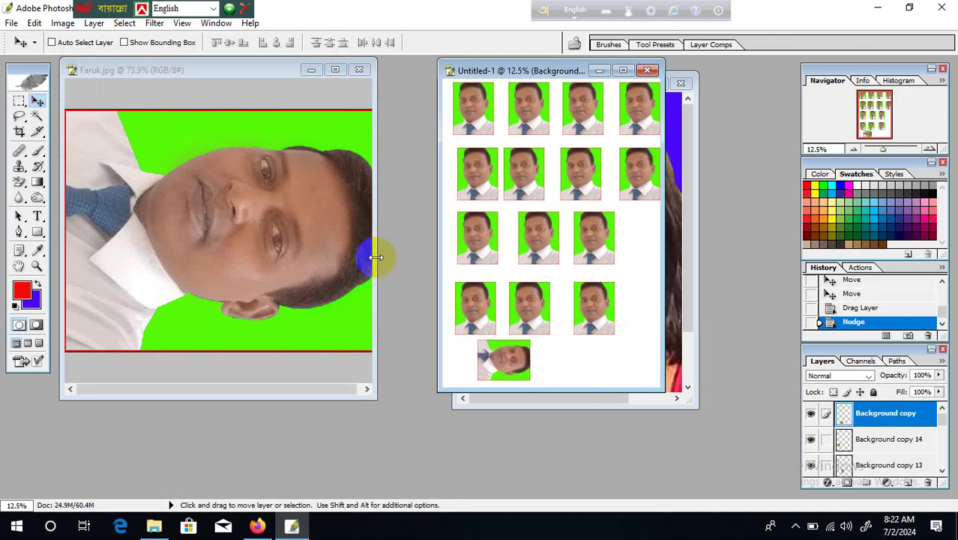
key(Left)
key(Left)
key(Left)
key(Left)
key(Left)
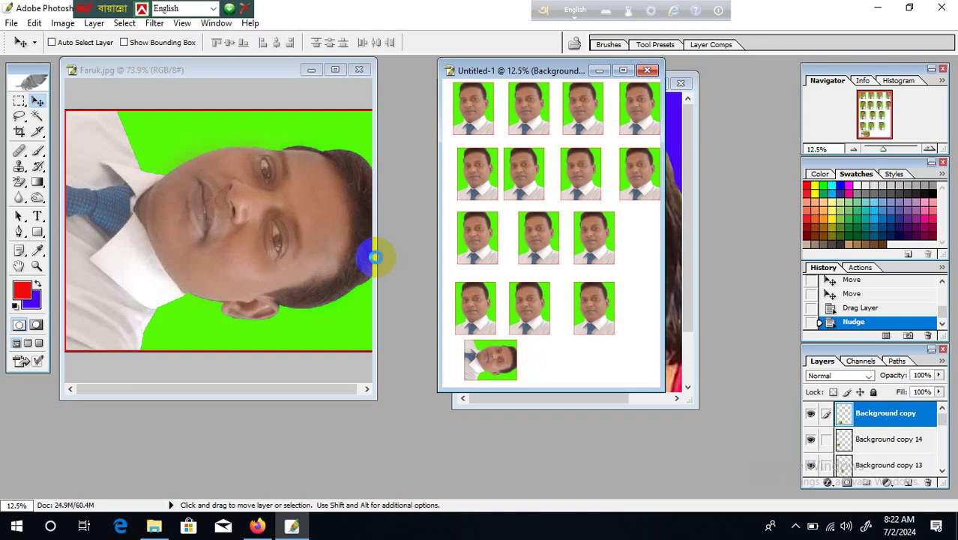
Duplicate the rotated portrait to its right and nudge the duplicate up level with the first one.
click(18, 132)
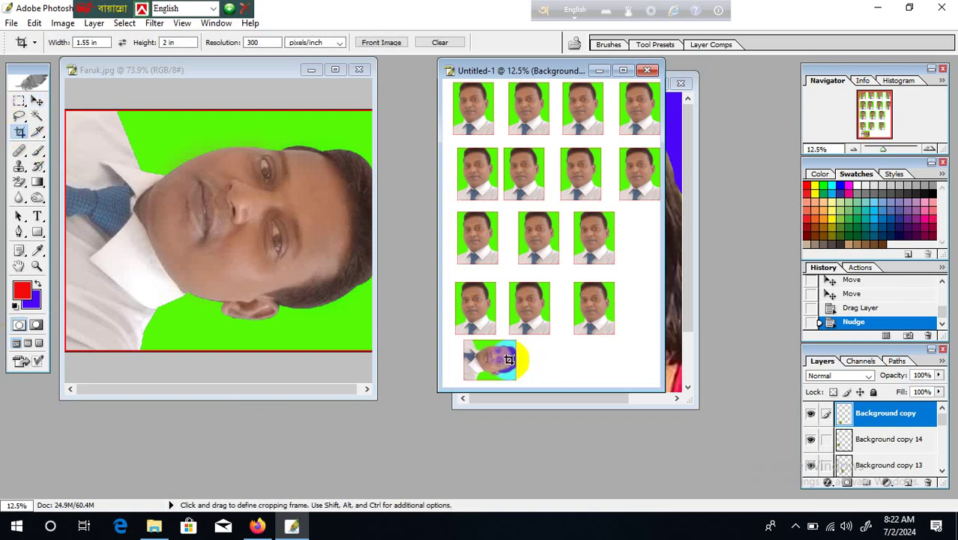
drag(483, 361, 549, 370)
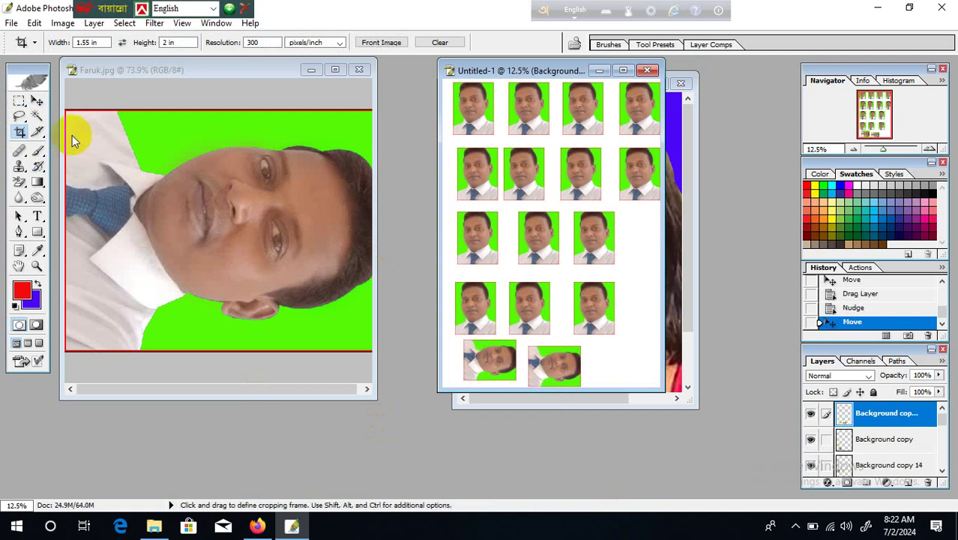
click(38, 101)
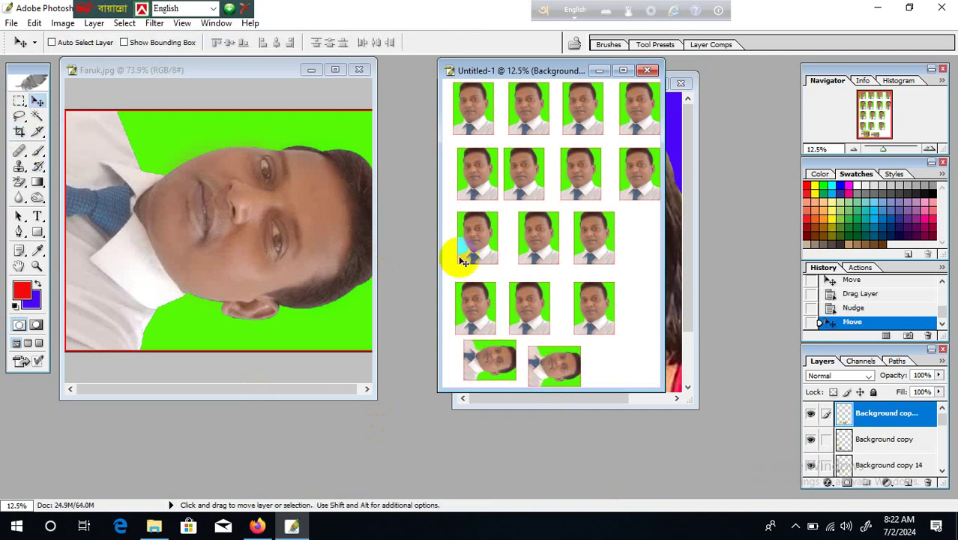
key(Up)
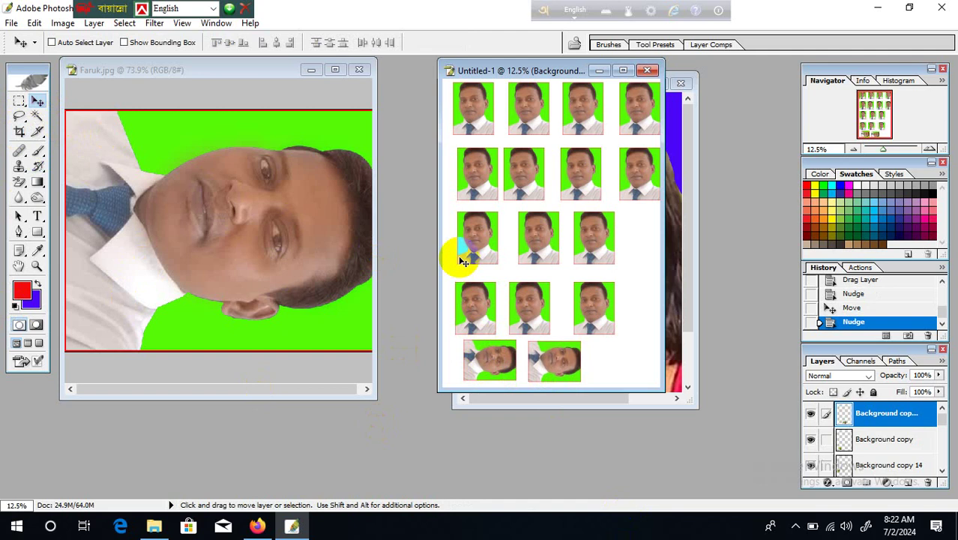
Try to add a third rotated portrait at the right end of the last row, and undo it.
click(19, 133)
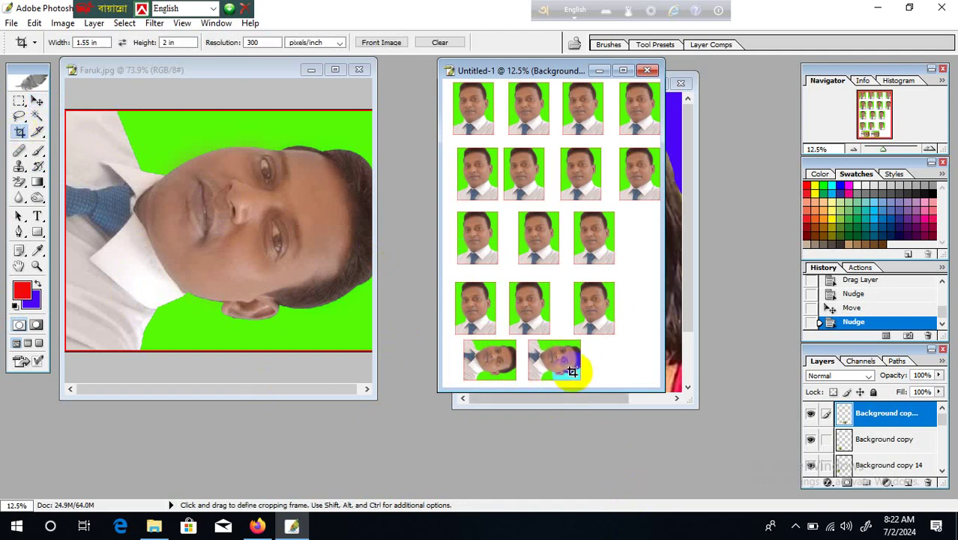
drag(571, 372, 643, 377)
key(ctrl+z)
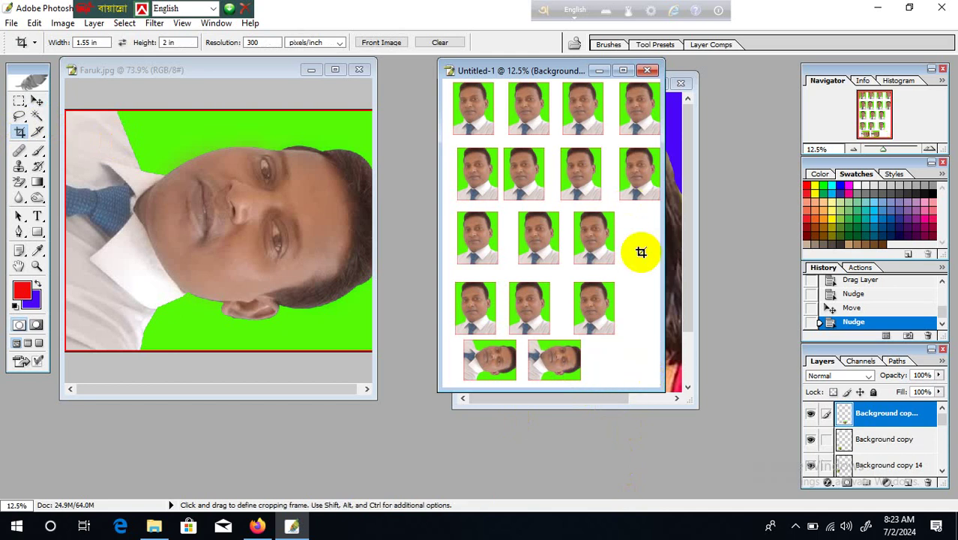
Look through the A4 page's print settings and the PDF printer's orientation choices, and close them without printing.
key(ctrl+p)
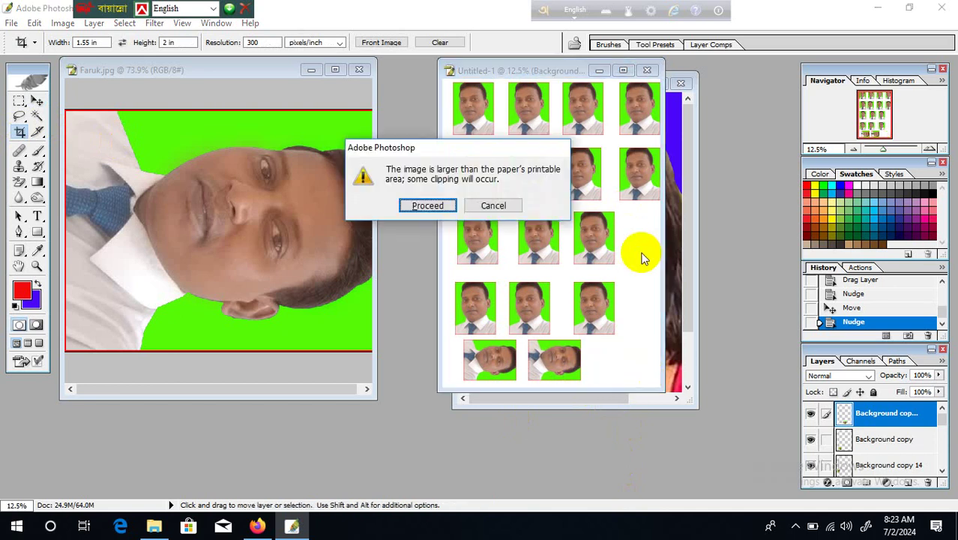
click(441, 205)
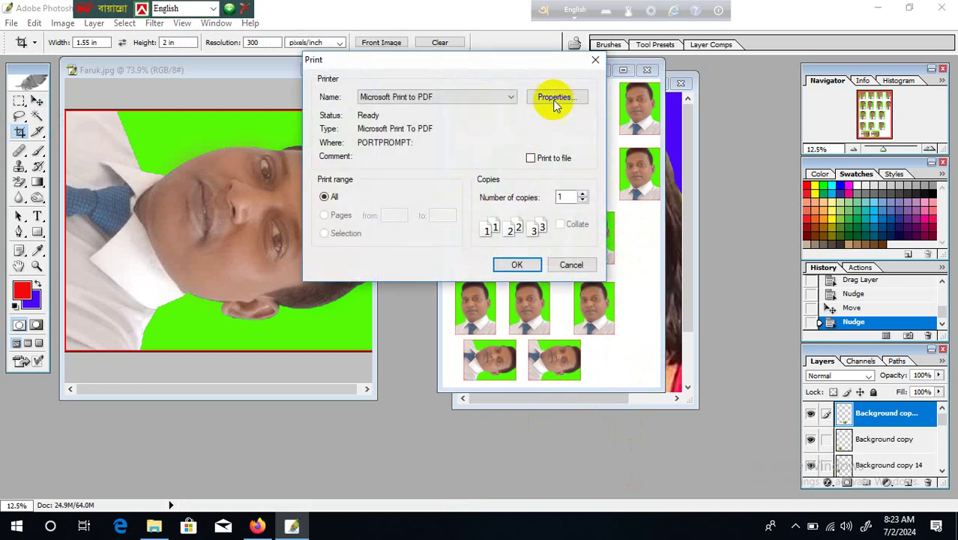
click(555, 102)
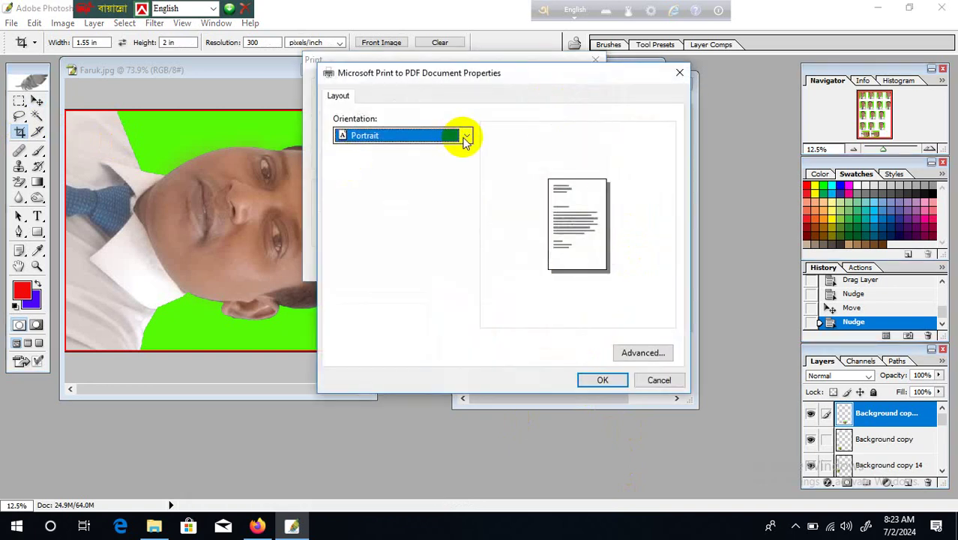
click(466, 137)
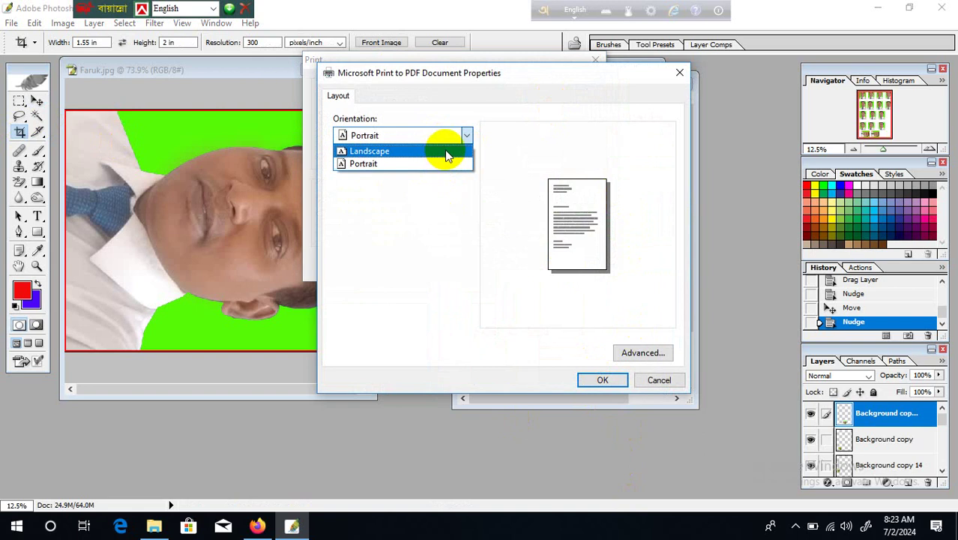
click(619, 382)
click(678, 72)
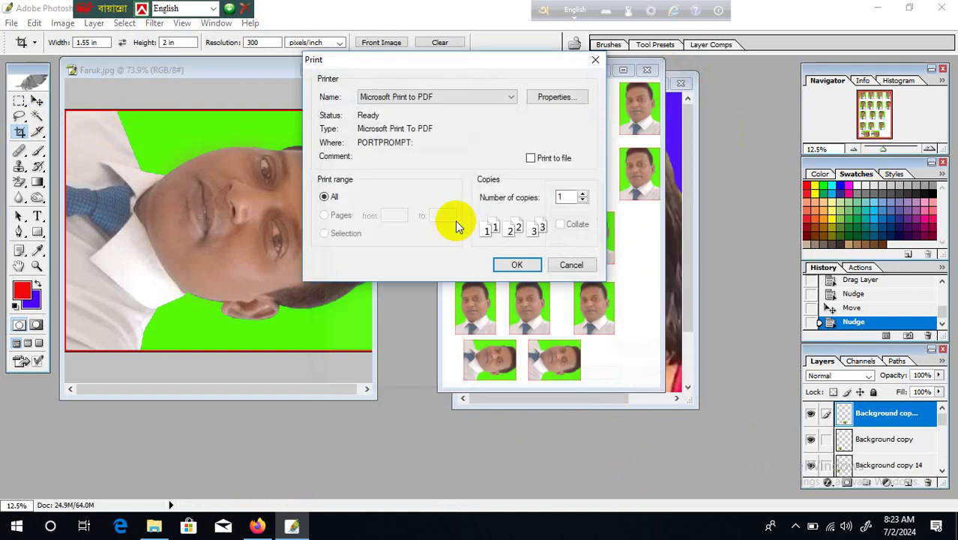
click(595, 59)
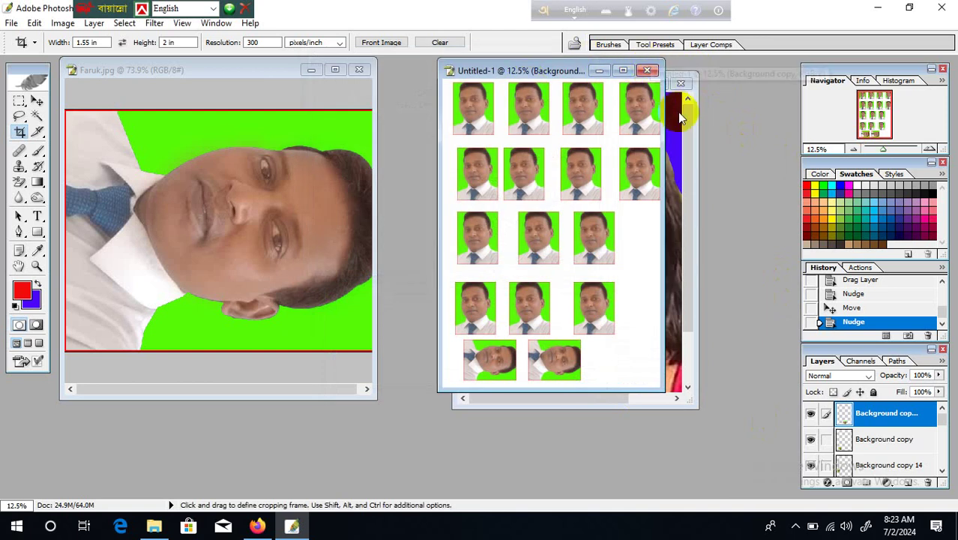
Leave the A4 page and bring up the blue-backdrop portrait in a maximized window.
click(650, 72)
click(653, 85)
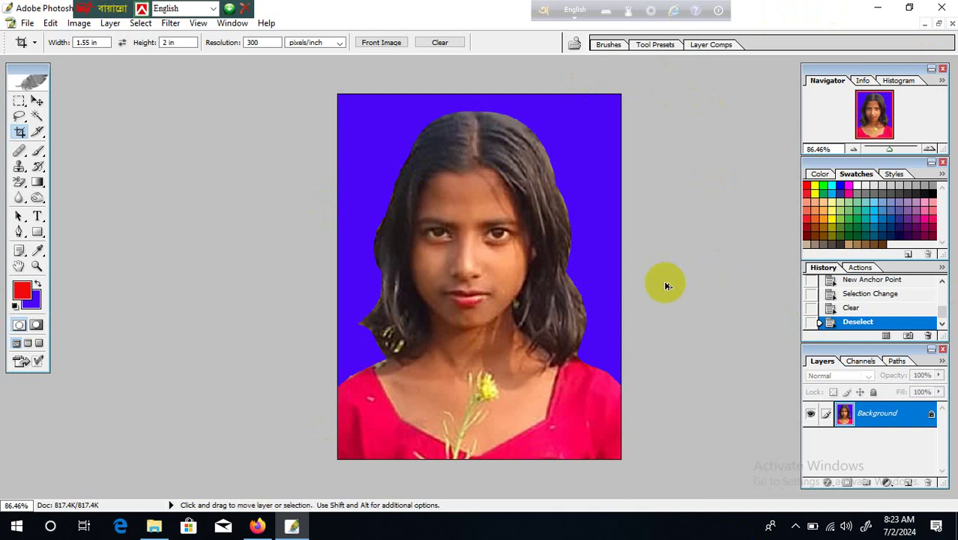
scroll(665, 283, up, 1)
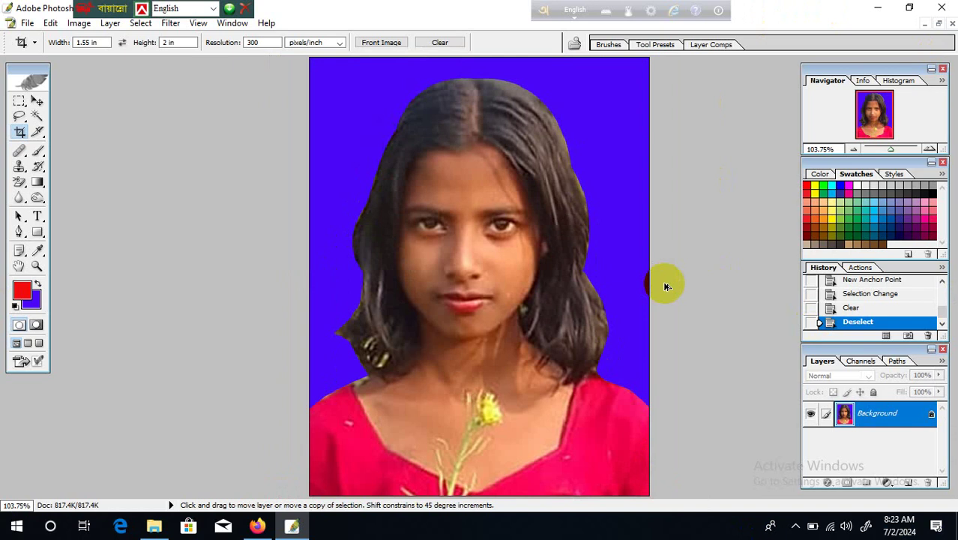
scroll(665, 286, up, 2)
scroll(665, 286, down, 2)
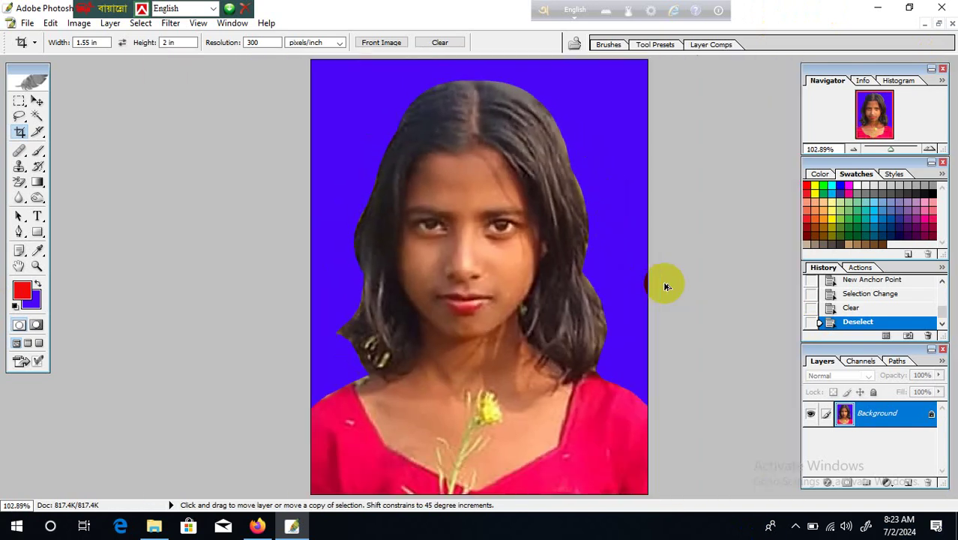
scroll(538, 432, up, 2)
scroll(540, 429, down, 3)
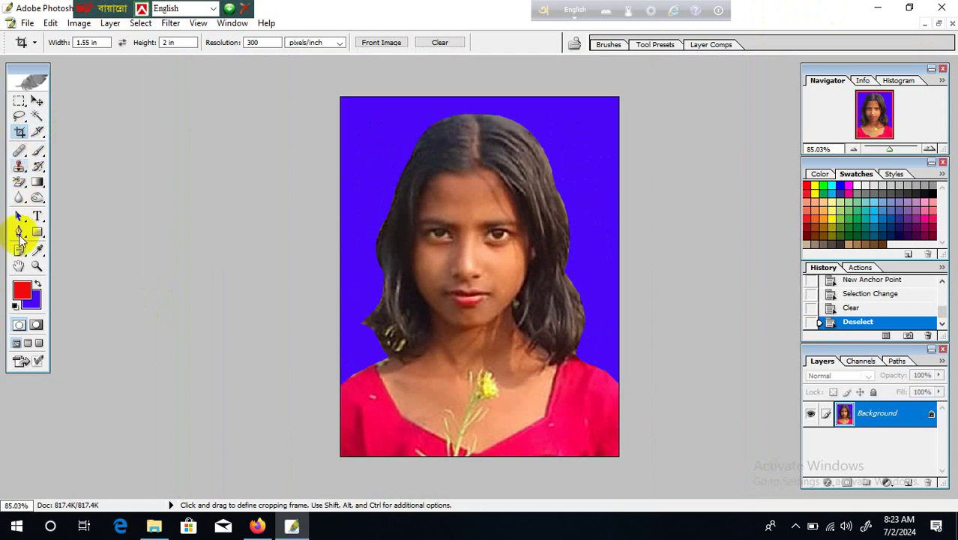
Paint skin sampled from the chest over the yellow flower head with the Healing Brush enlarged to 40 px.
click(21, 153)
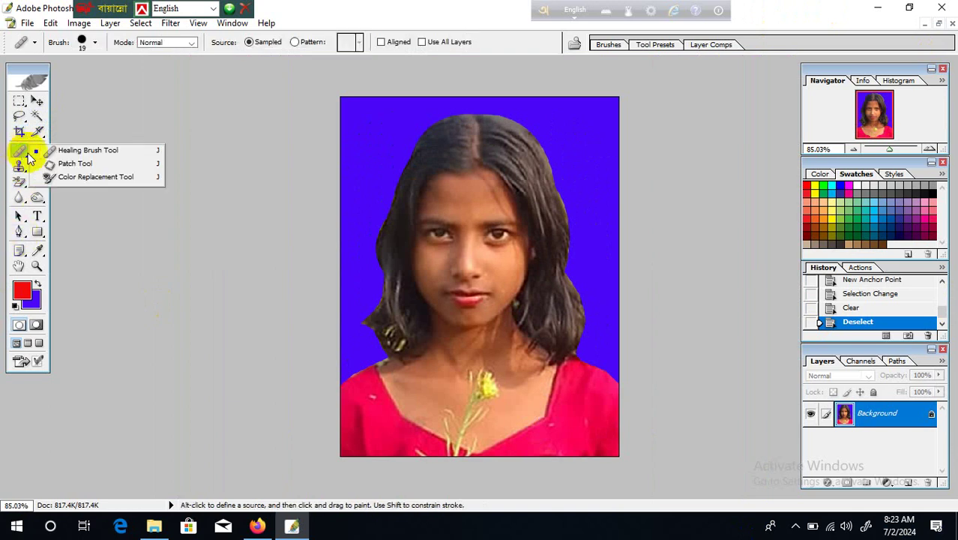
click(94, 150)
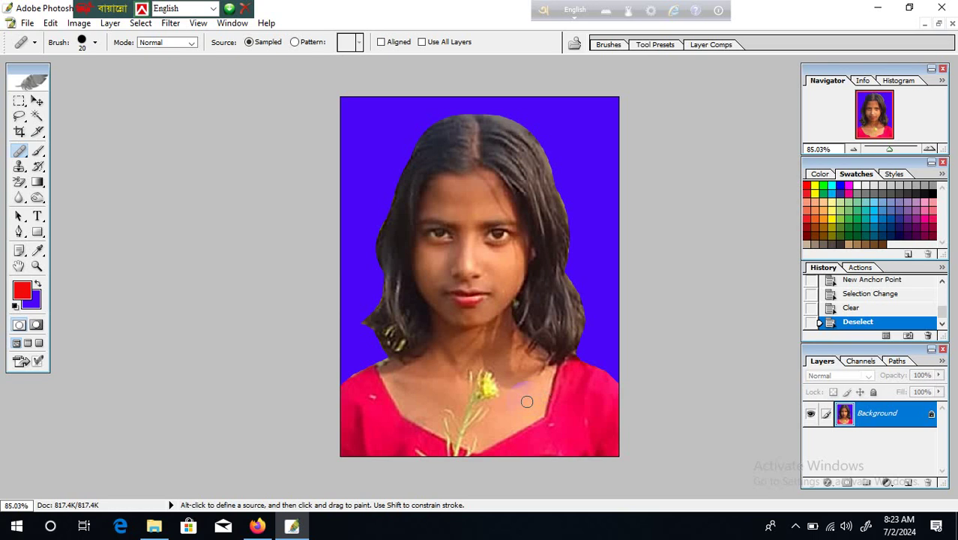
drag(474, 402, 472, 393)
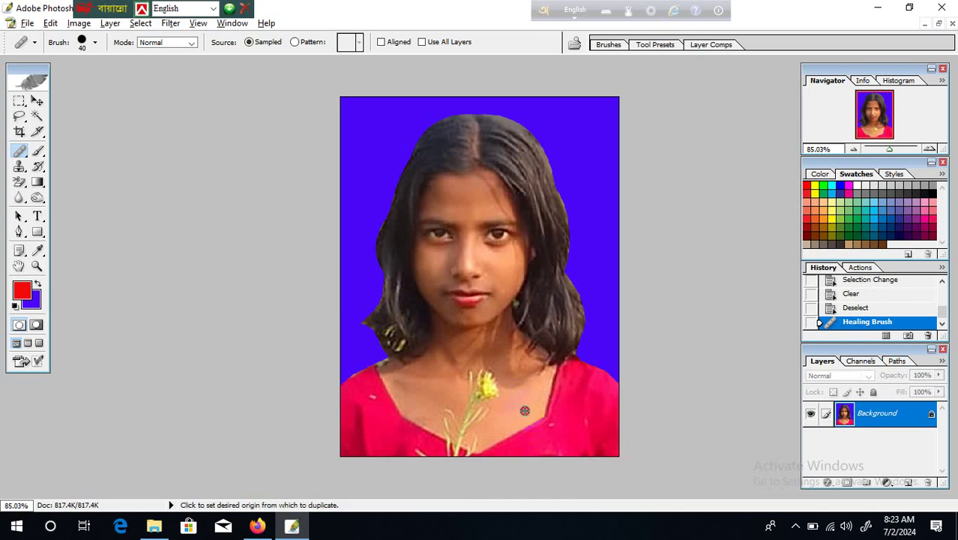
mouse_move(525, 410)
mouse_down()
mouse_move(505, 386)
mouse_move(490, 387)
mouse_move(502, 382)
mouse_move(482, 375)
mouse_move(493, 395)
mouse_up()
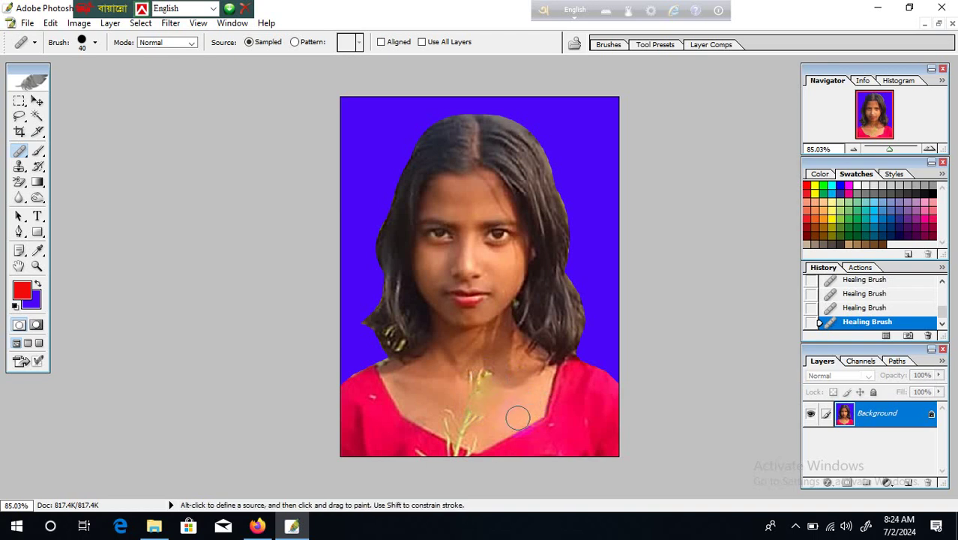
alt+click(517, 416)
click(477, 399)
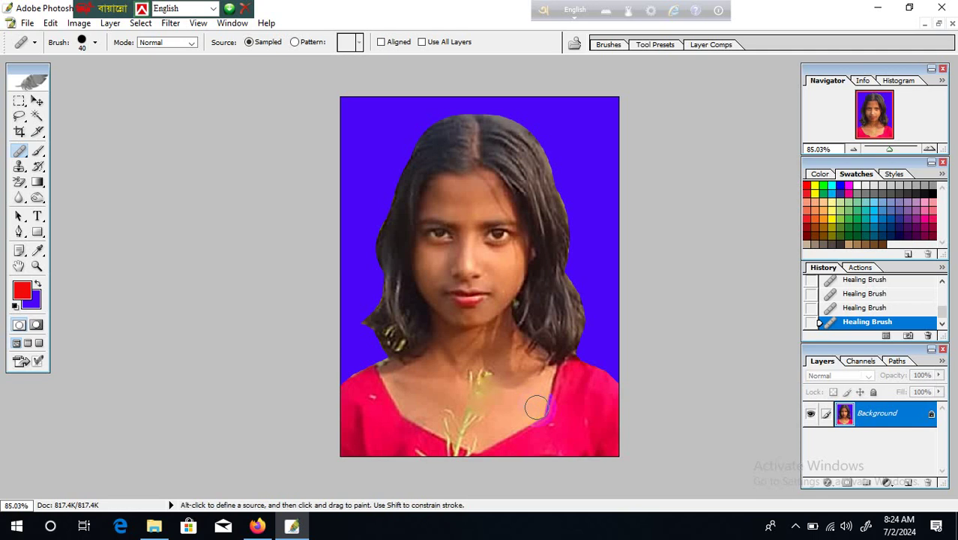
Heal the flower stems across the middle of the chest with nearby sampled skin, using the Healing Brush enlarged to 70 px.
click(521, 395)
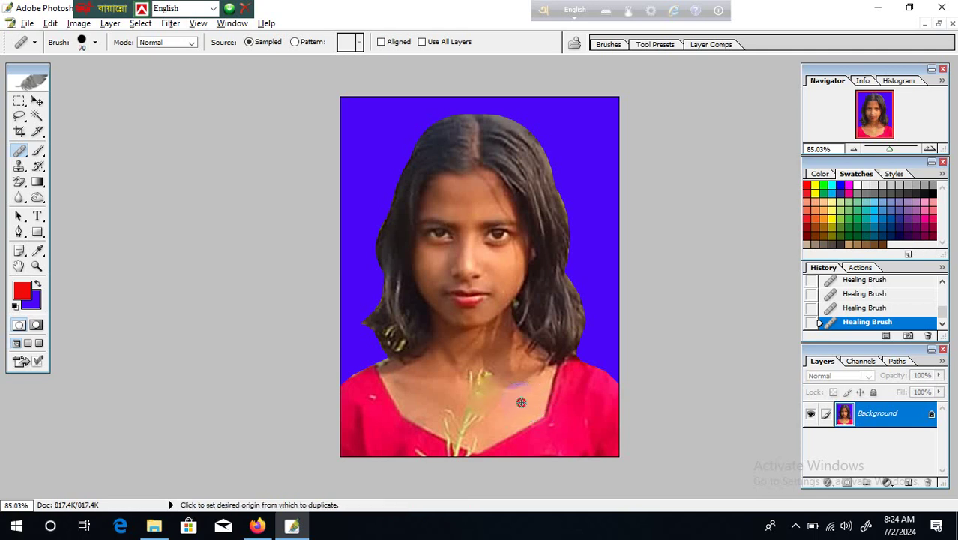
alt+click(521, 402)
click(482, 426)
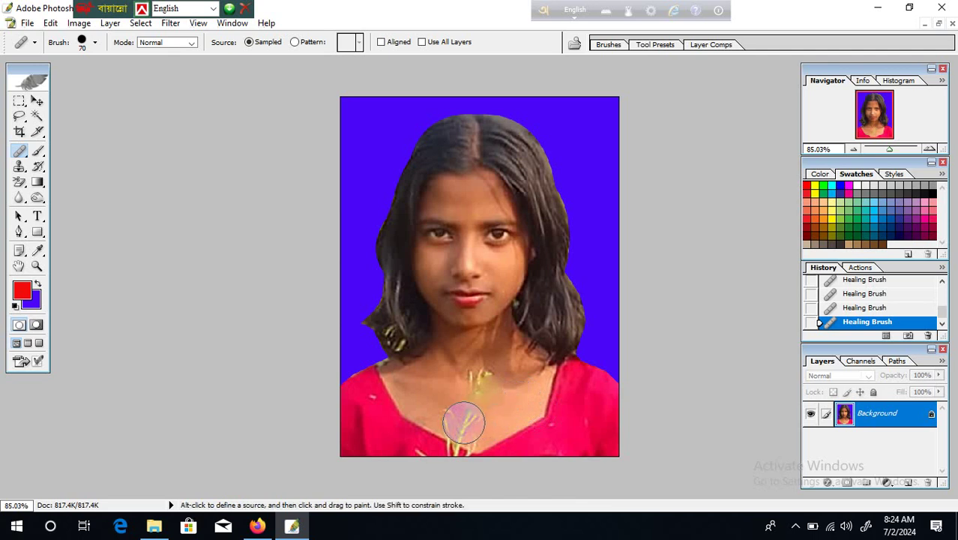
click(547, 418)
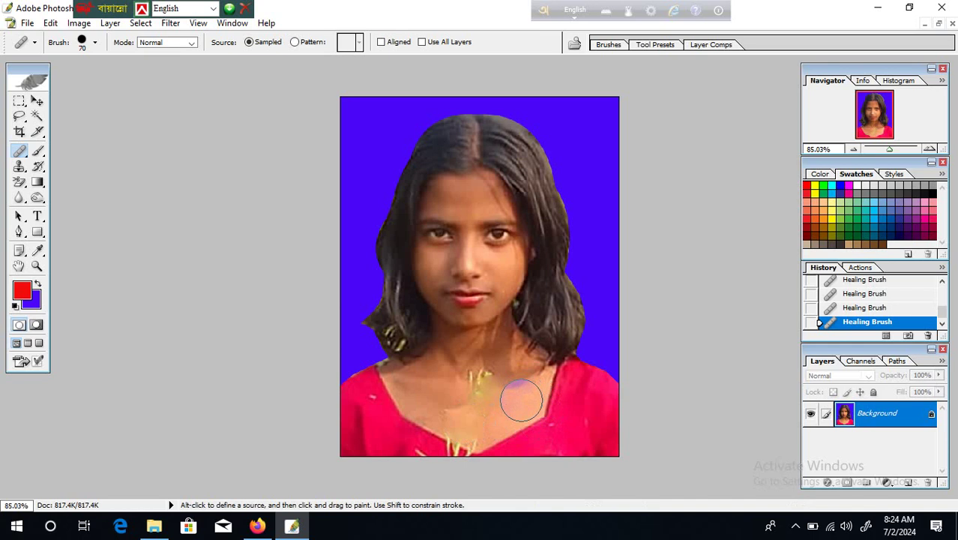
alt+click(518, 402)
click(482, 405)
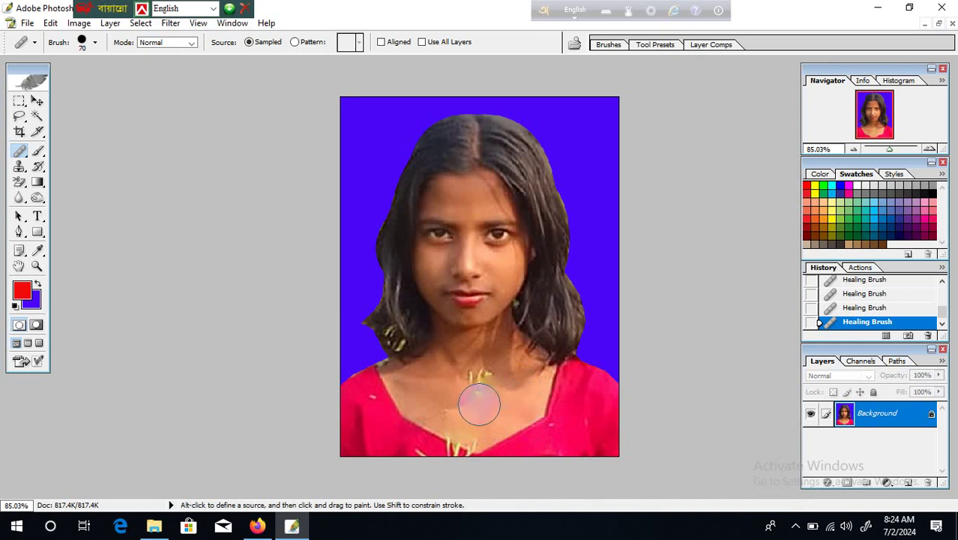
click(478, 405)
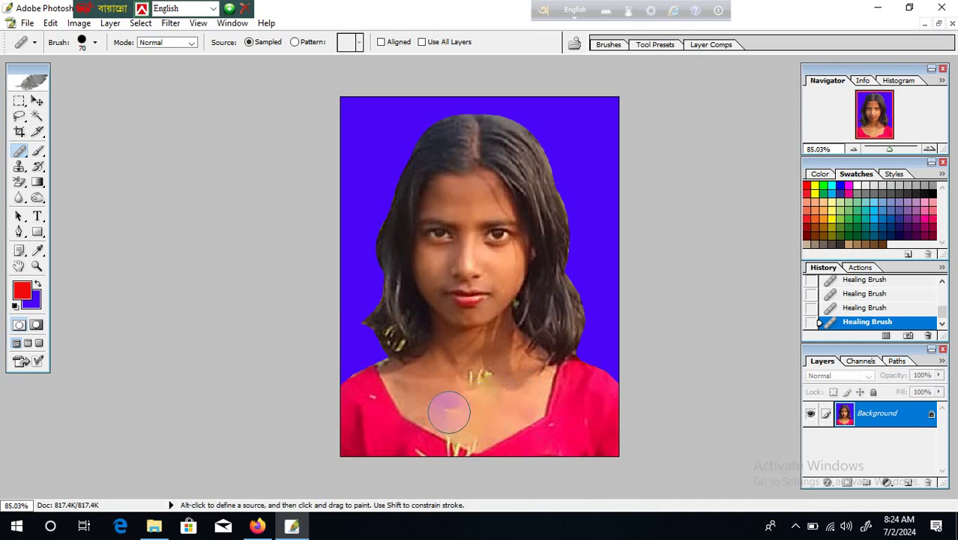
Heal the remaining flower head below the neck and the stem ends at the neckline with the 70 px Healing Brush.
click(574, 425)
click(474, 379)
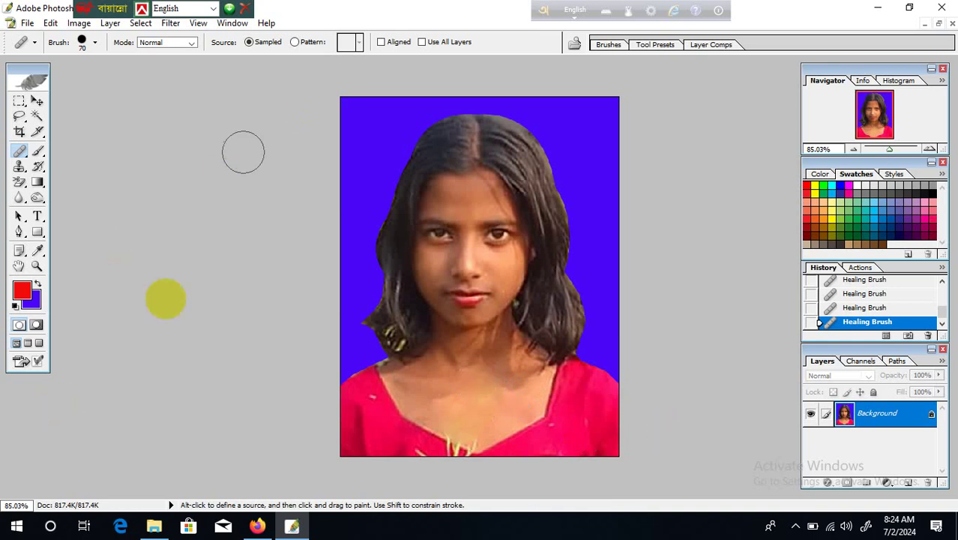
click(454, 449)
click(471, 431)
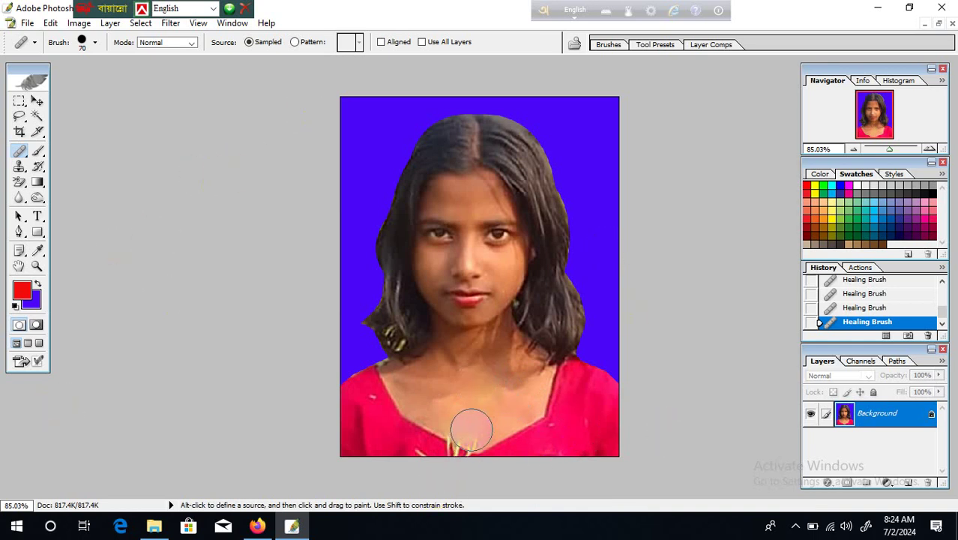
click(511, 385)
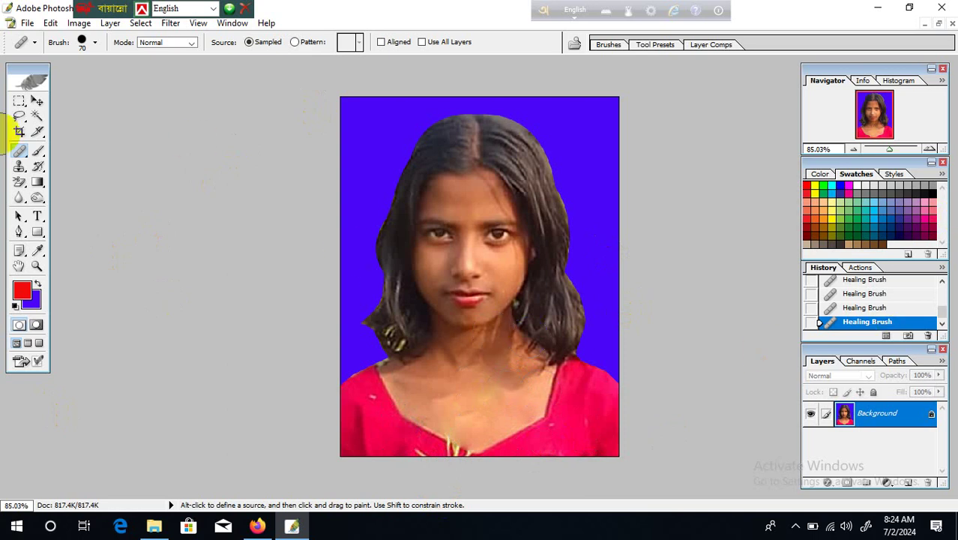
Smooth the healed chest area with the 80 px Brush at 30% opacity, using skin colour sampled beside it.
click(38, 152)
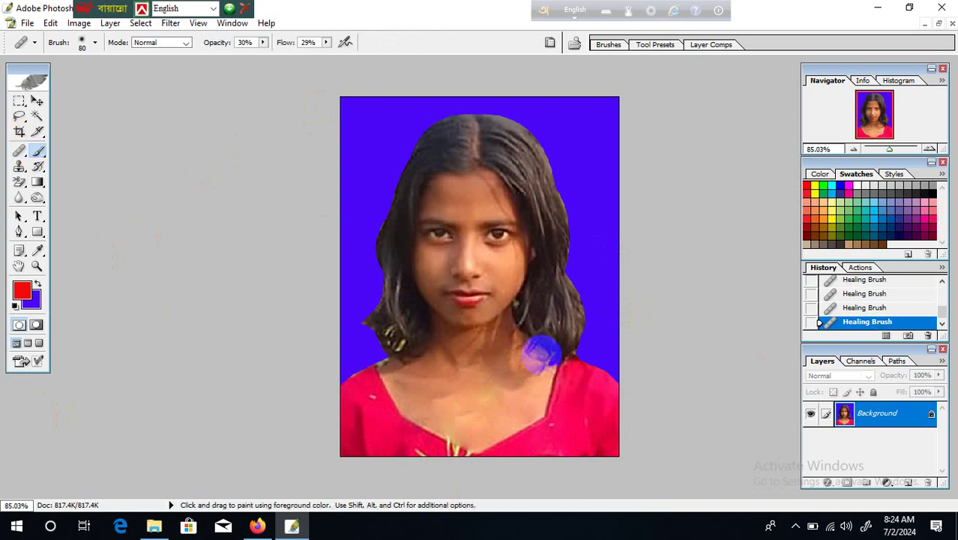
alt+click(418, 386)
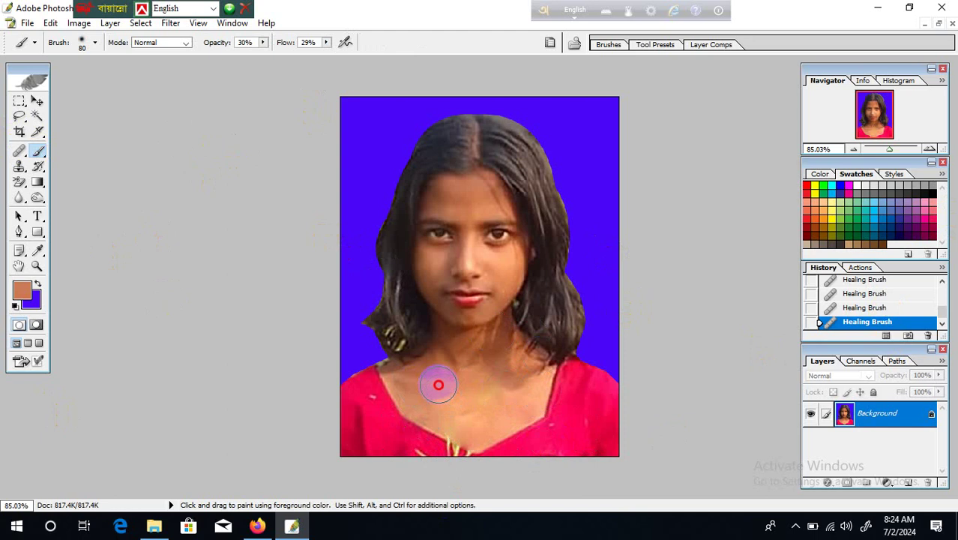
mouse_move(502, 383)
mouse_down()
mouse_move(484, 410)
mouse_move(454, 395)
mouse_move(459, 415)
mouse_move(496, 379)
mouse_move(496, 396)
mouse_move(448, 397)
mouse_move(442, 388)
mouse_move(458, 416)
mouse_move(481, 403)
mouse_move(456, 374)
mouse_move(493, 362)
mouse_move(501, 383)
mouse_move(461, 380)
mouse_up()
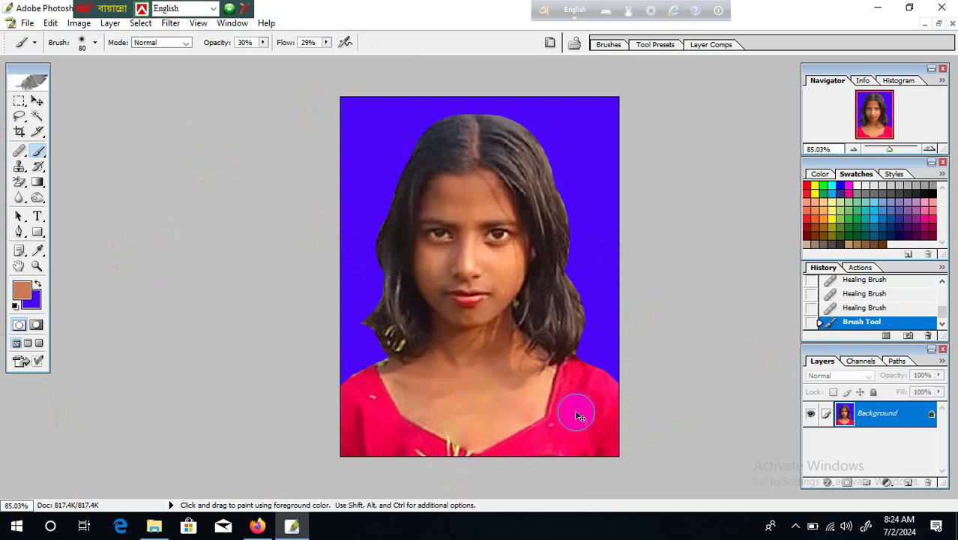
Brighten the portrait with a Curves adjustment on the RGB channel, raising a midtone point from input 114 to output 142.
scroll(575, 413, up, 3)
scroll(576, 413, down, 4)
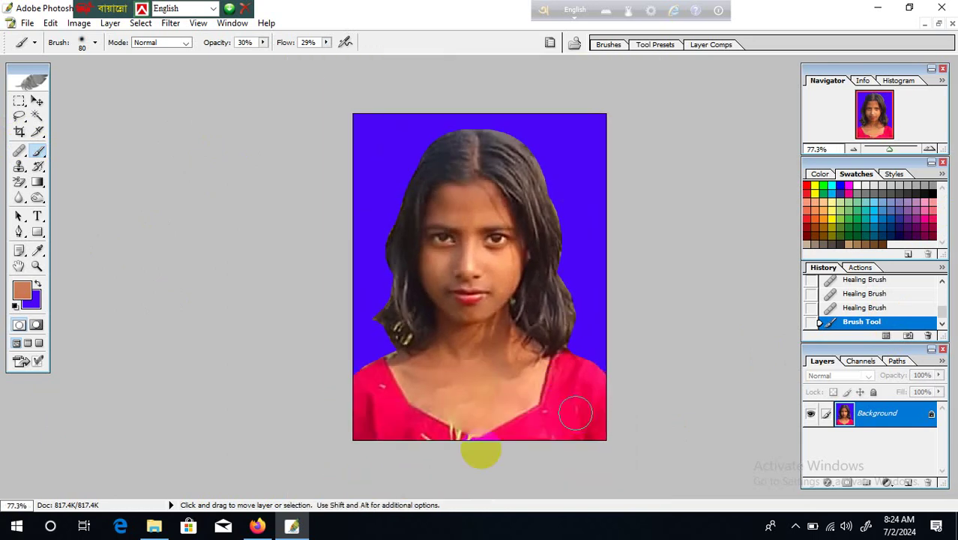
scroll(507, 413, down, 2)
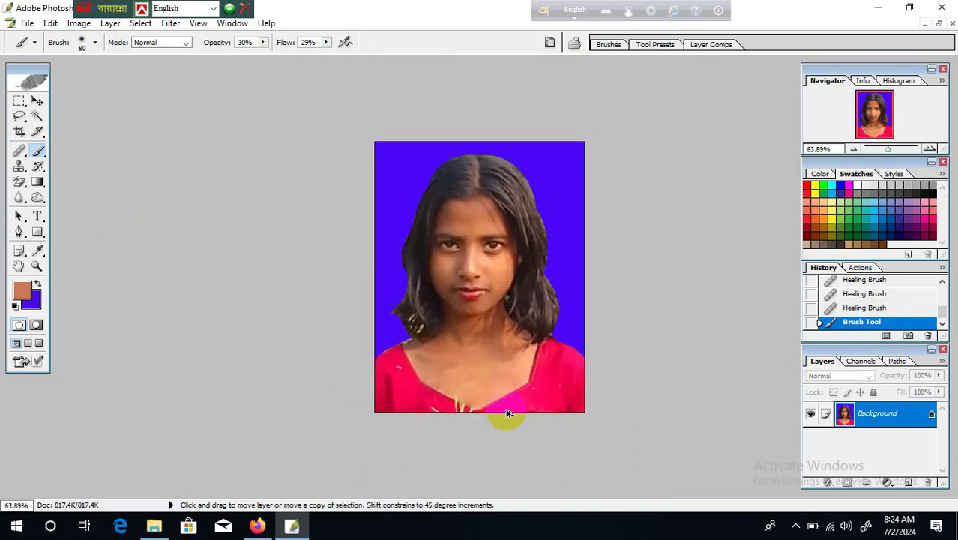
scroll(506, 413, up, 3)
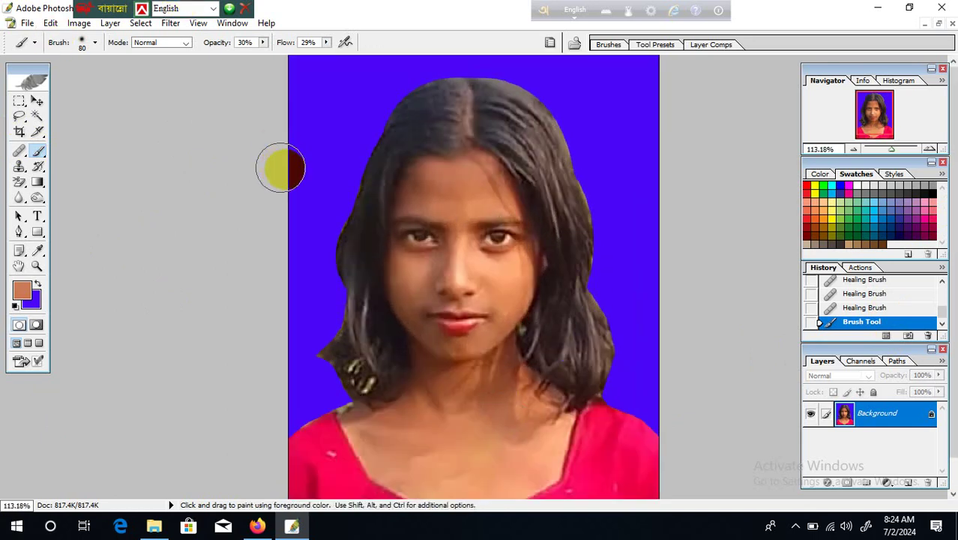
key(ctrl+m)
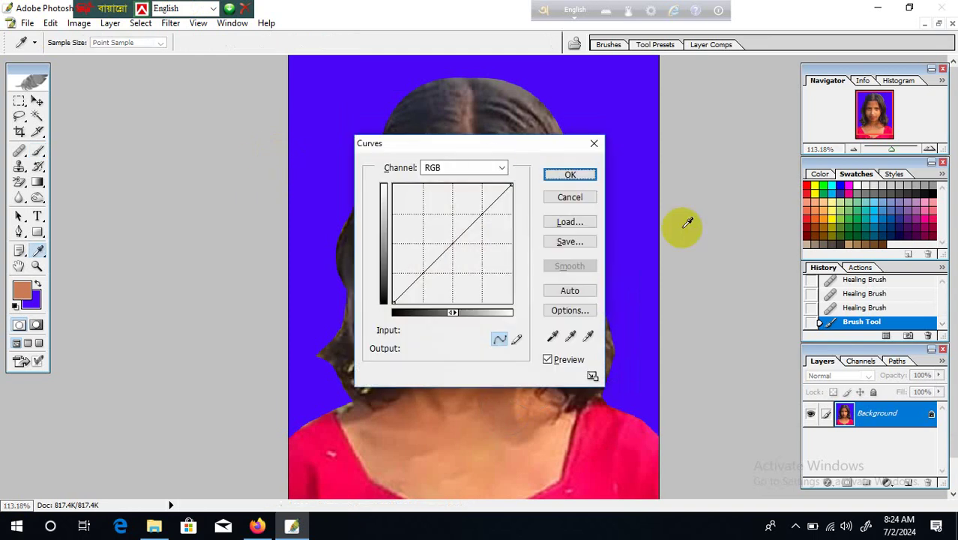
drag(530, 152, 827, 60)
drag(689, 154, 684, 146)
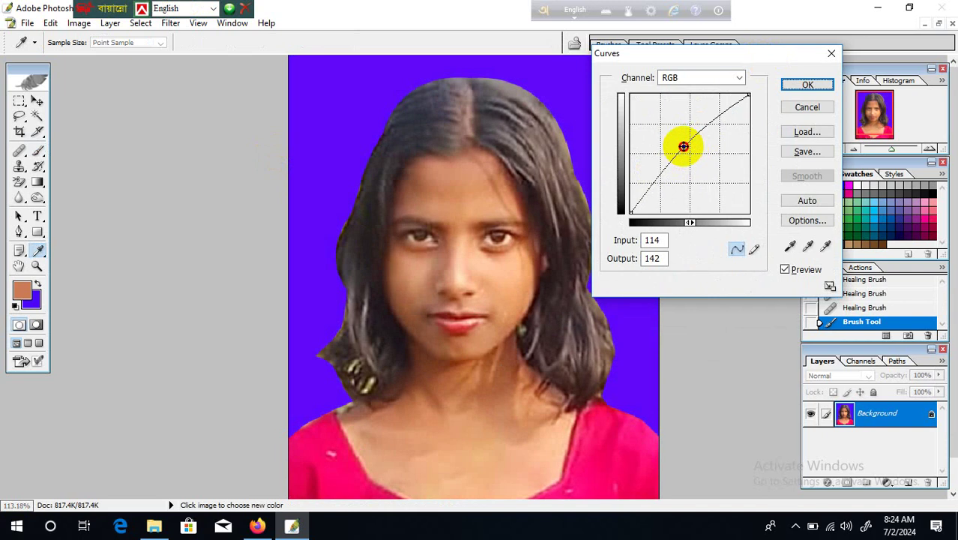
click(806, 84)
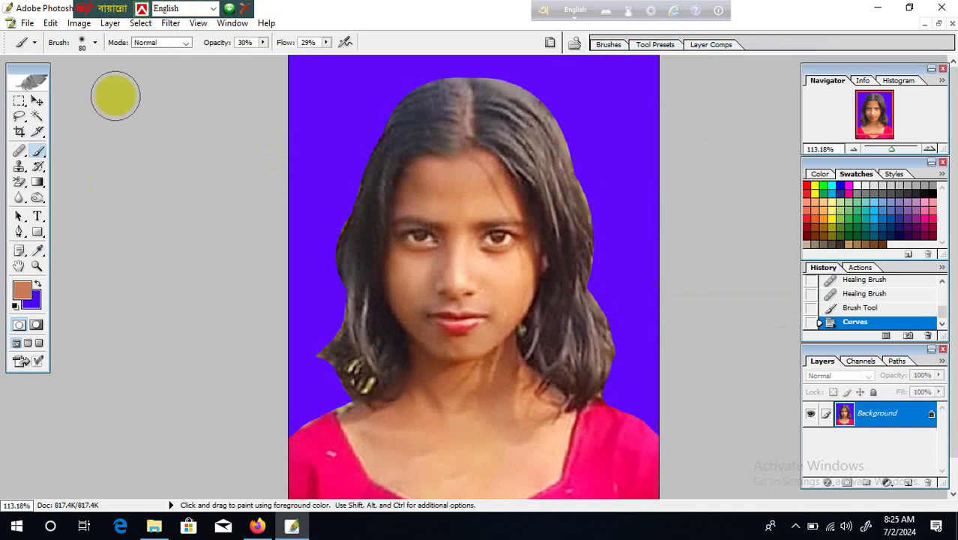
Deepen the dark tones with a Selective Color adjustment, setting Black to +30% for Blacks with the Relative method.
click(79, 23)
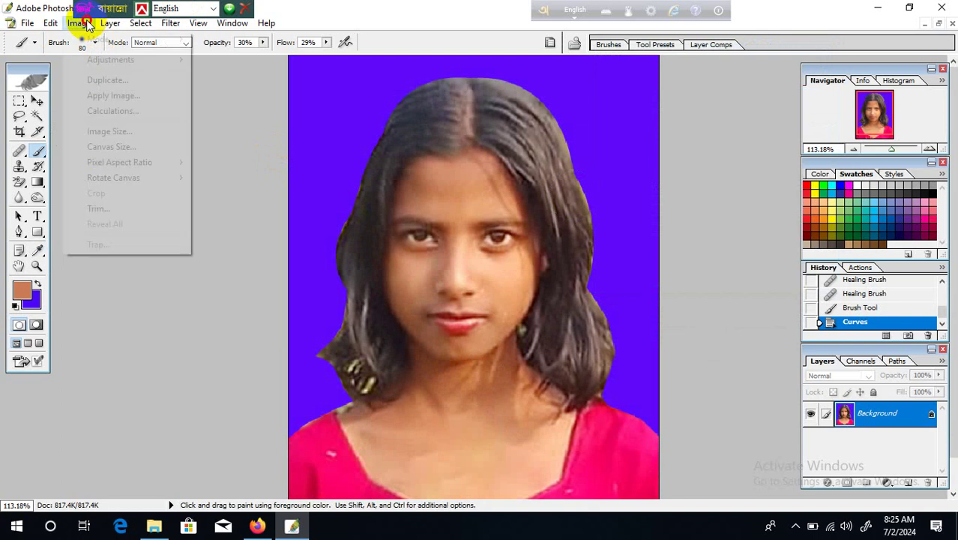
mouse_move(144, 60)
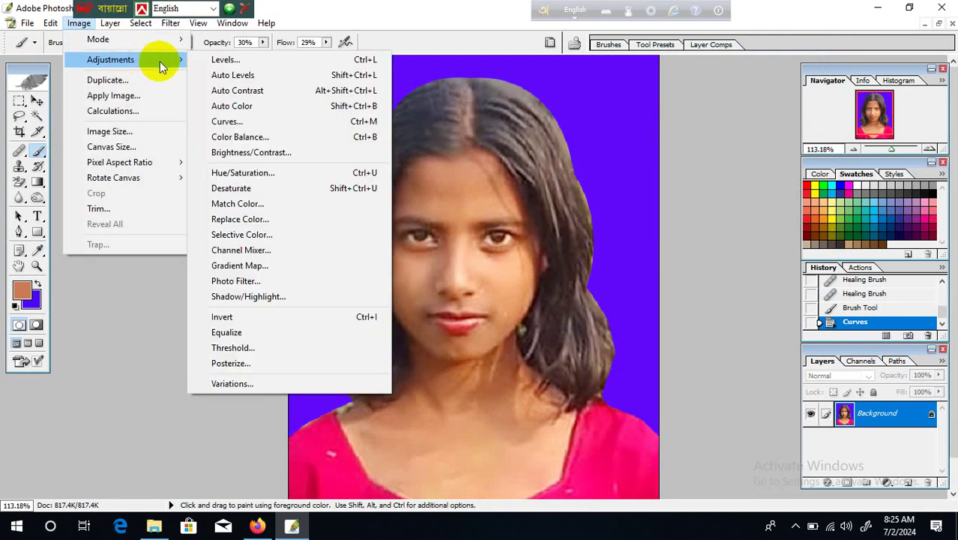
click(315, 235)
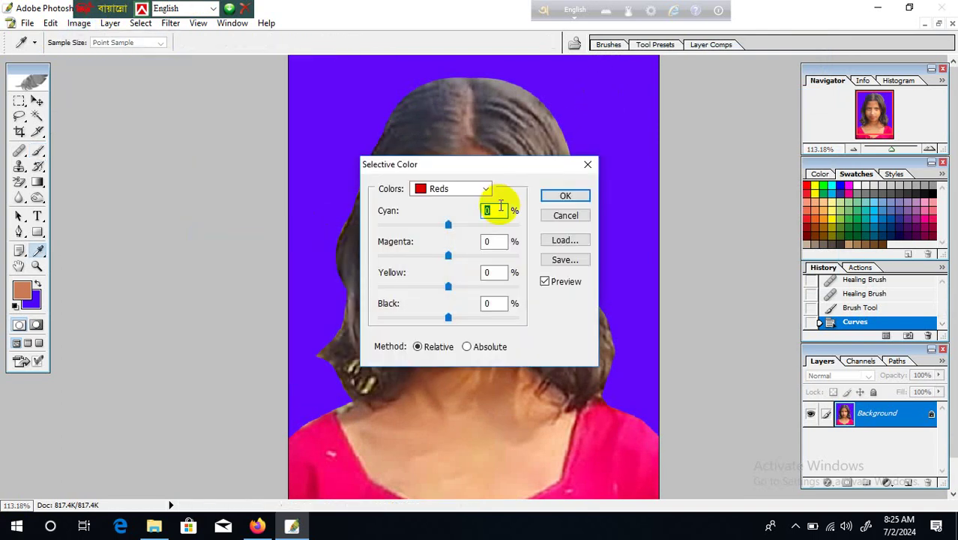
click(486, 189)
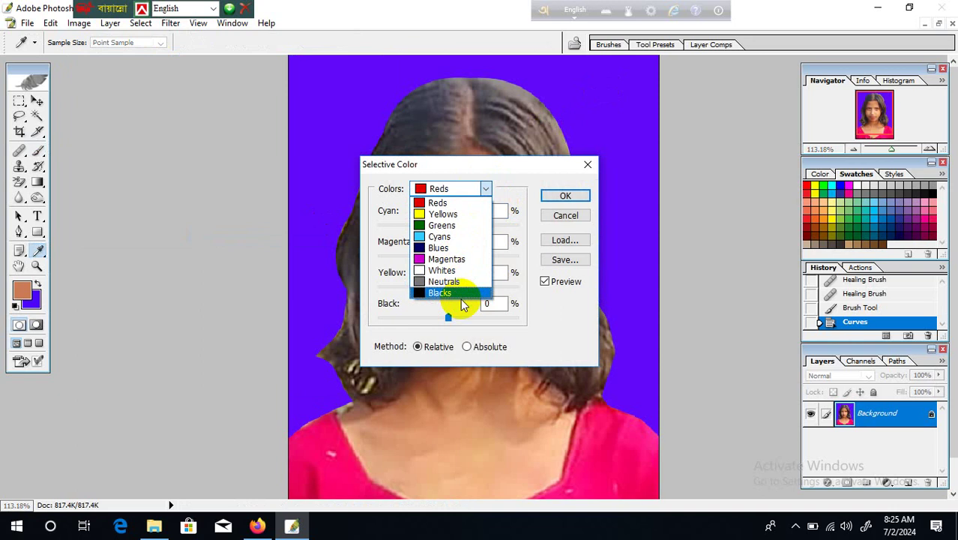
click(462, 294)
drag(448, 316, 469, 318)
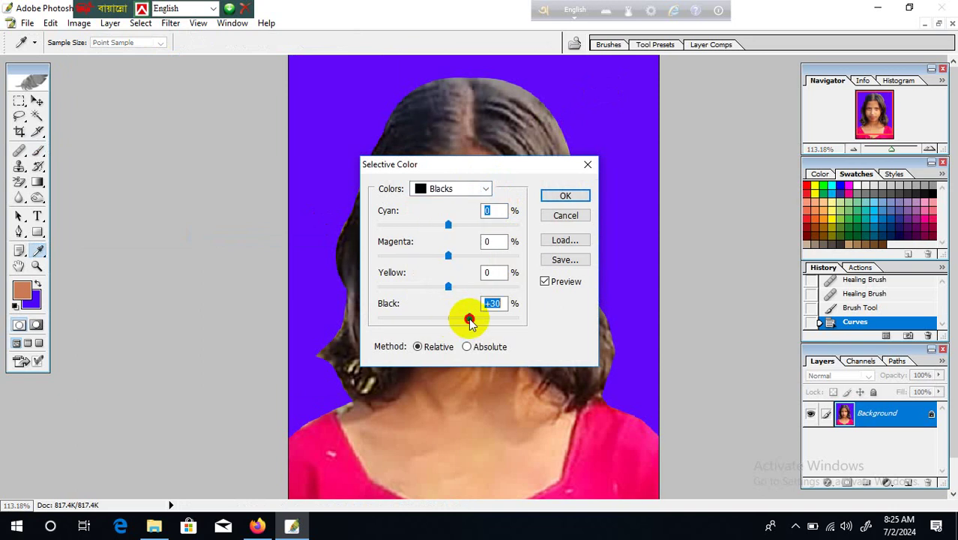
click(565, 195)
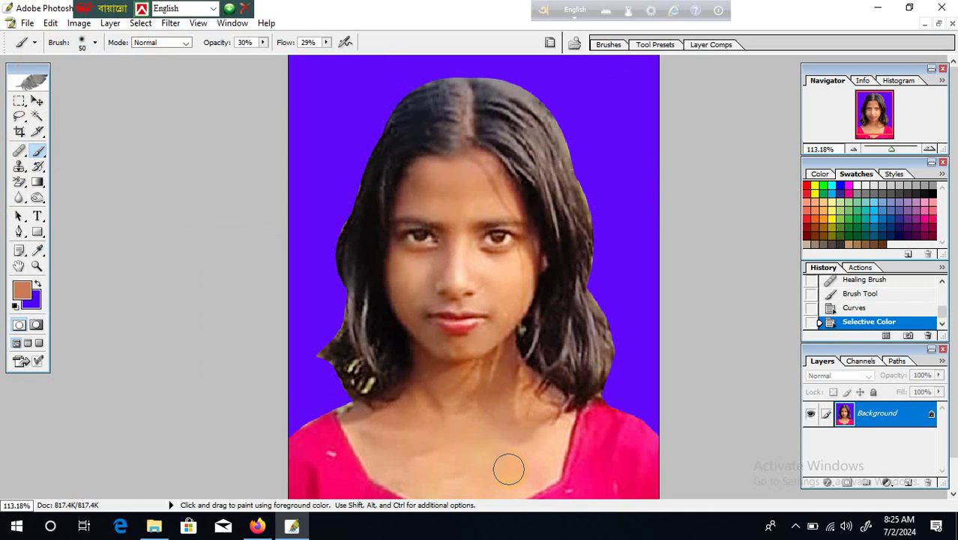
Sample a light skin tone from the chest and softly paint it over the forehead, cheeks, nose and chin with a 50 px Brush.
alt+click(509, 469)
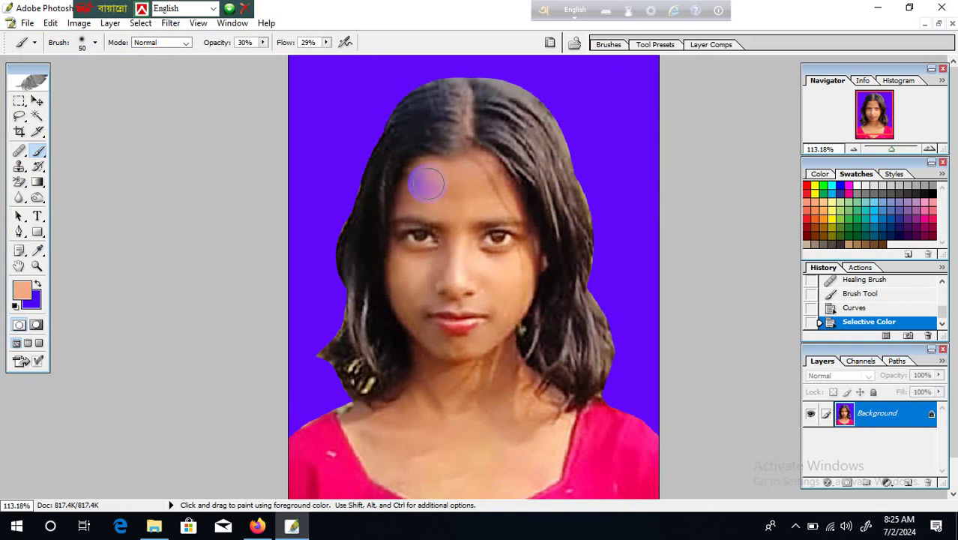
drag(498, 199, 513, 192)
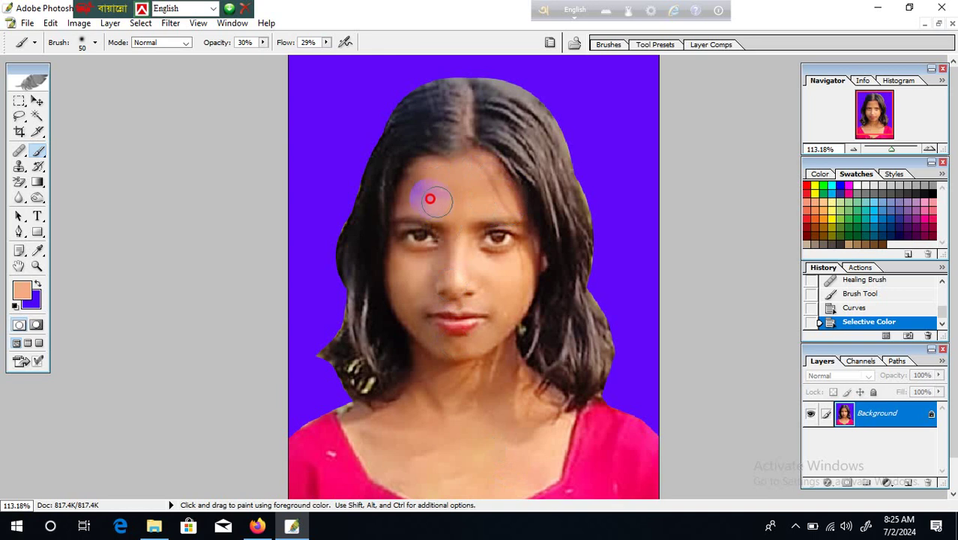
mouse_move(428, 197)
mouse_down()
mouse_move(414, 173)
mouse_move(398, 252)
mouse_move(404, 310)
mouse_move(424, 335)
mouse_move(477, 344)
mouse_move(509, 309)
mouse_move(531, 259)
mouse_move(514, 326)
mouse_move(509, 318)
mouse_up()
mouse_move(495, 270)
mouse_down()
mouse_move(515, 255)
mouse_move(480, 259)
mouse_move(474, 232)
mouse_move(487, 279)
mouse_move(508, 282)
mouse_move(454, 260)
mouse_up()
mouse_move(449, 256)
mouse_down()
mouse_move(438, 239)
mouse_move(406, 283)
mouse_move(443, 292)
mouse_move(386, 322)
mouse_up()
drag(395, 312, 432, 315)
mouse_move(463, 302)
mouse_down()
mouse_move(496, 311)
mouse_move(490, 336)
mouse_move(462, 343)
mouse_move(413, 320)
mouse_up()
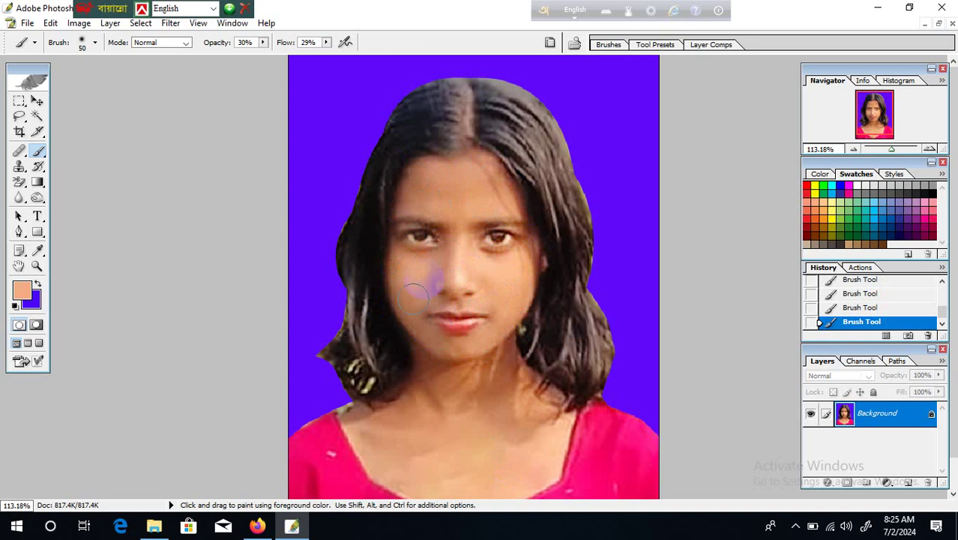
mouse_move(405, 176)
mouse_down()
mouse_move(433, 162)
mouse_move(496, 181)
mouse_move(524, 204)
mouse_move(531, 270)
mouse_up()
mouse_move(427, 257)
mouse_down()
mouse_move(401, 254)
mouse_move(402, 269)
mouse_move(416, 314)
mouse_move(461, 328)
mouse_up()
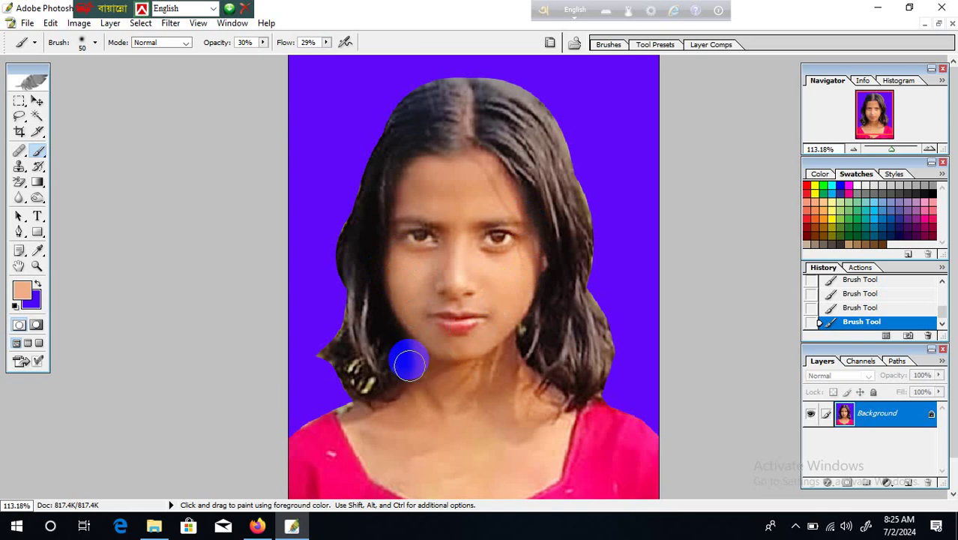
Even out the neck, shoulders and chest with soft 50 px Brush strokes in the sampled skin tone.
mouse_move(406, 363)
mouse_down()
mouse_move(431, 378)
mouse_move(508, 376)
mouse_move(509, 355)
mouse_move(513, 381)
mouse_up()
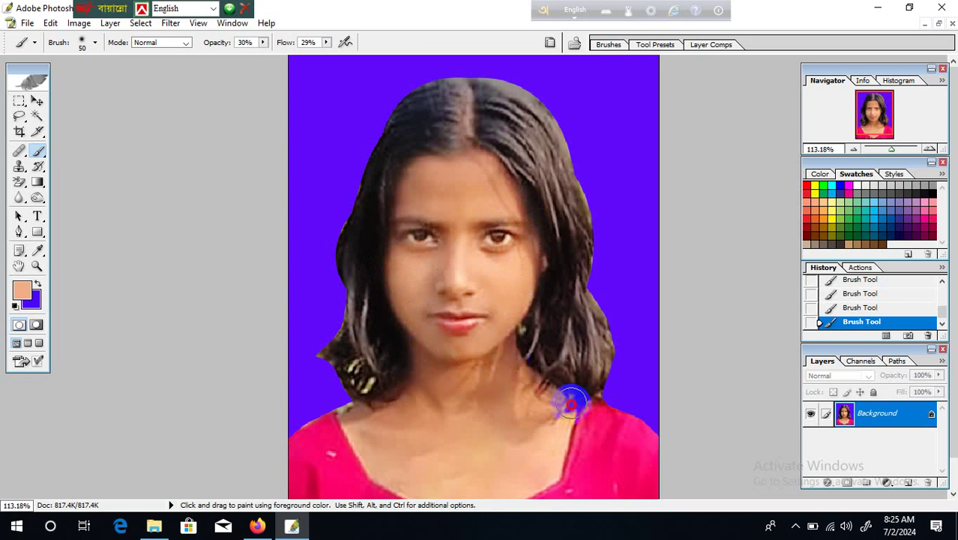
mouse_move(574, 398)
mouse_down()
mouse_move(550, 416)
mouse_move(457, 397)
mouse_move(428, 409)
mouse_move(413, 375)
mouse_move(367, 439)
mouse_up()
mouse_move(493, 475)
mouse_down()
mouse_move(541, 406)
mouse_move(540, 424)
mouse_up()
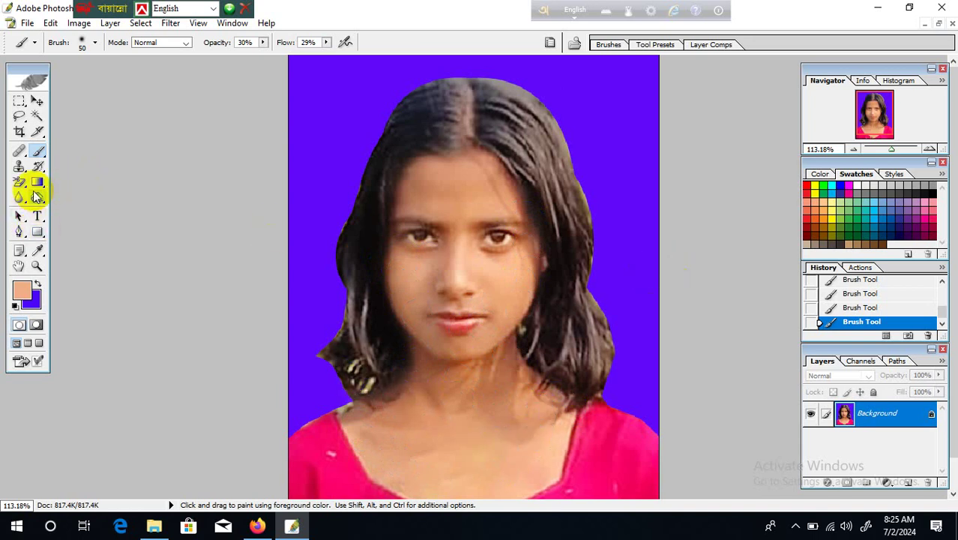
Darken the hair on both sides of the head with the 80 px Burn tool, set to Midtones at 22% exposure.
click(37, 197)
drag(636, 275, 631, 270)
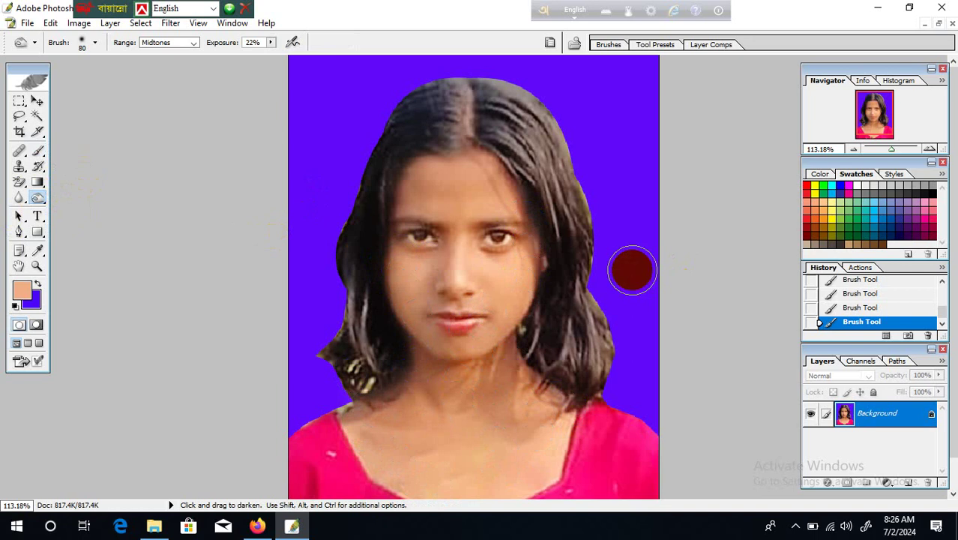
mouse_move(558, 111)
mouse_down()
mouse_move(500, 98)
mouse_move(541, 131)
mouse_move(564, 191)
mouse_up()
mouse_move(567, 190)
mouse_down()
mouse_move(509, 102)
mouse_move(449, 106)
mouse_move(413, 134)
mouse_move(380, 197)
mouse_move(360, 264)
mouse_move(358, 342)
mouse_move(353, 308)
mouse_move(350, 373)
mouse_move(357, 303)
mouse_up()
mouse_move(546, 352)
mouse_down()
mouse_move(570, 291)
mouse_move(583, 385)
mouse_move(581, 308)
mouse_move(554, 158)
mouse_move(489, 105)
mouse_move(445, 108)
mouse_move(495, 116)
mouse_move(540, 159)
mouse_move(566, 211)
mouse_move(574, 321)
mouse_move(589, 357)
mouse_move(579, 382)
mouse_move(553, 370)
mouse_move(581, 357)
mouse_move(586, 331)
mouse_move(597, 346)
mouse_move(589, 311)
mouse_move(596, 353)
mouse_move(565, 351)
mouse_up()
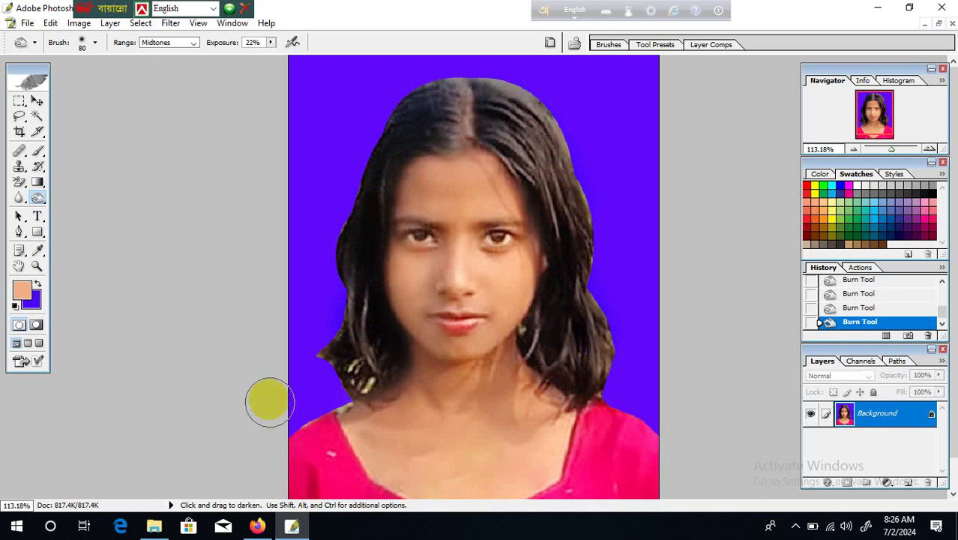
mouse_move(328, 361)
mouse_down()
mouse_move(346, 321)
mouse_move(363, 374)
mouse_move(357, 284)
mouse_move(366, 166)
mouse_move(506, 111)
mouse_move(447, 96)
mouse_move(526, 99)
mouse_move(432, 108)
mouse_move(495, 95)
mouse_move(554, 175)
mouse_up()
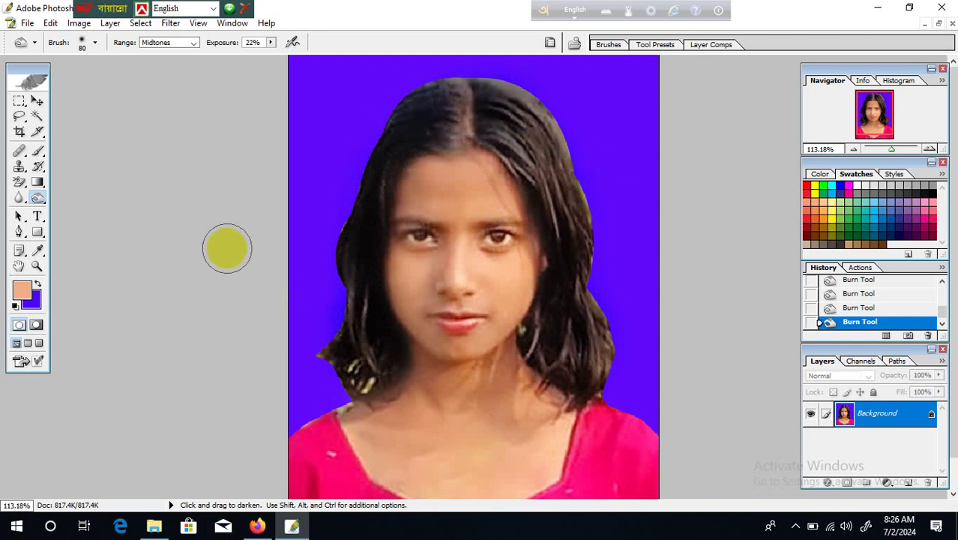
Sample the pink of the dress and tint the upper and lower lips with a soft 10 px Brush at 30% opacity.
click(38, 150)
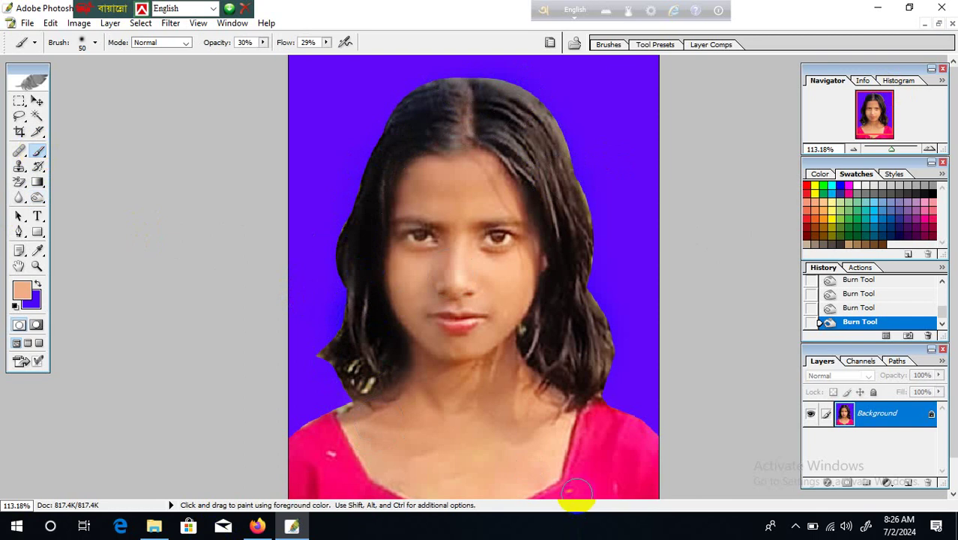
key(ctrl+plus)
key(ctrl+minus)
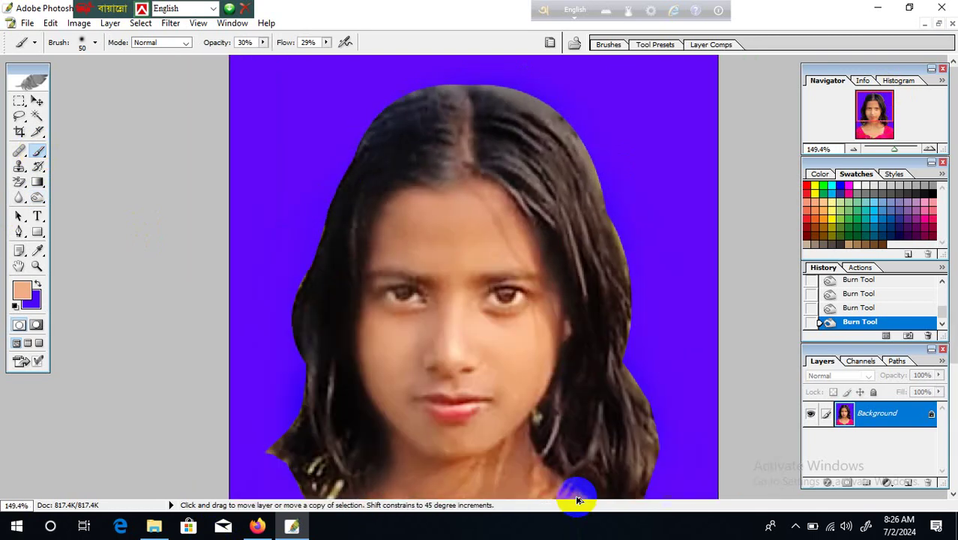
scroll(577, 499, down, 5)
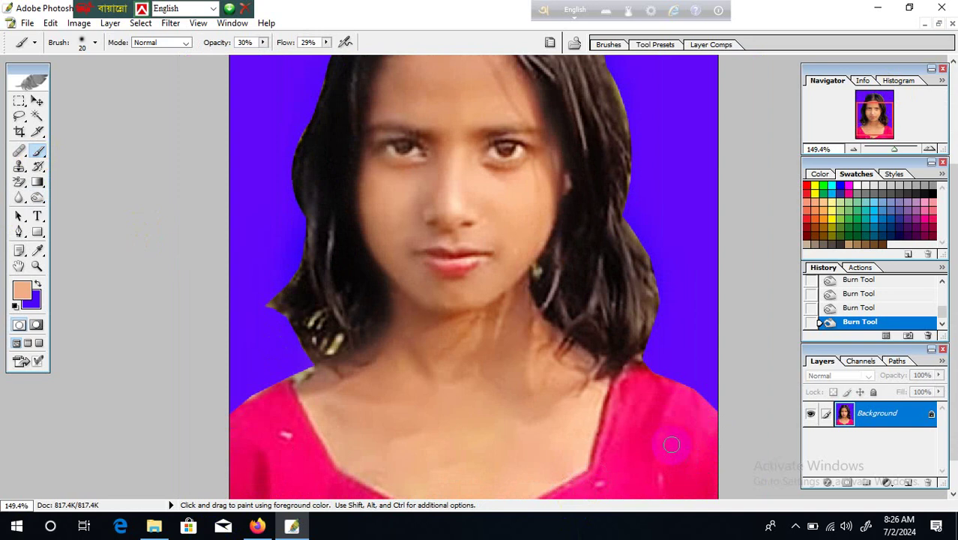
alt+click(674, 440)
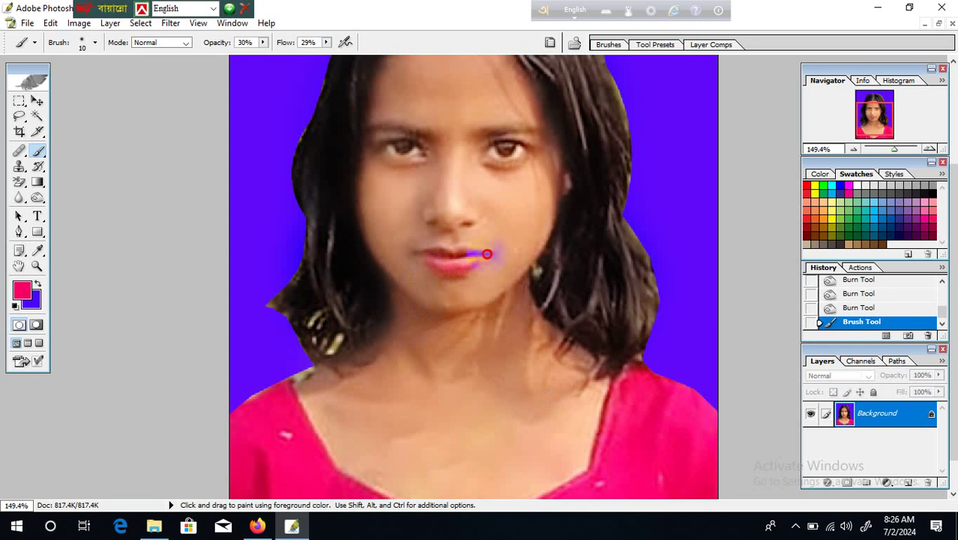
drag(461, 254, 446, 255)
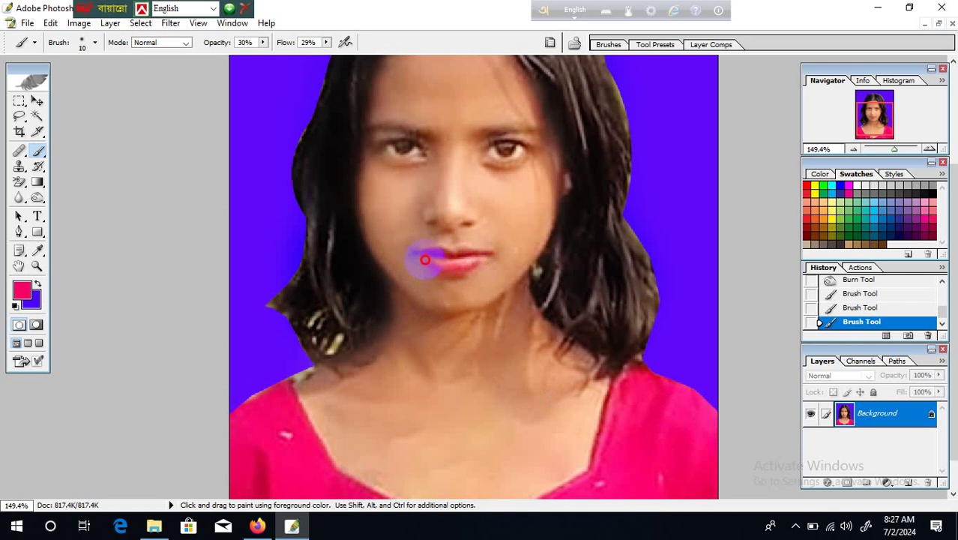
drag(425, 259, 479, 260)
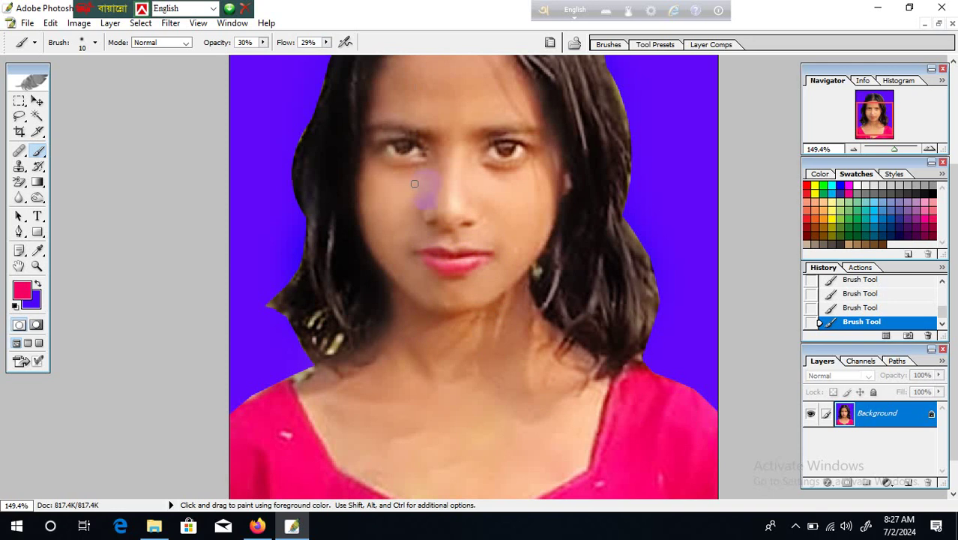
Add a small pink dot between the eyebrows with the 10 px Brush.
drag(444, 219, 461, 214)
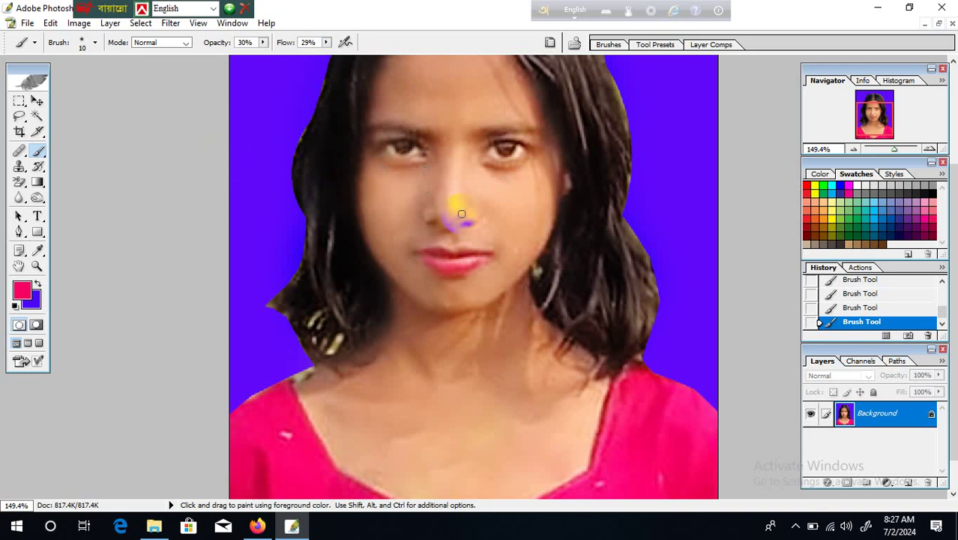
drag(469, 150, 487, 205)
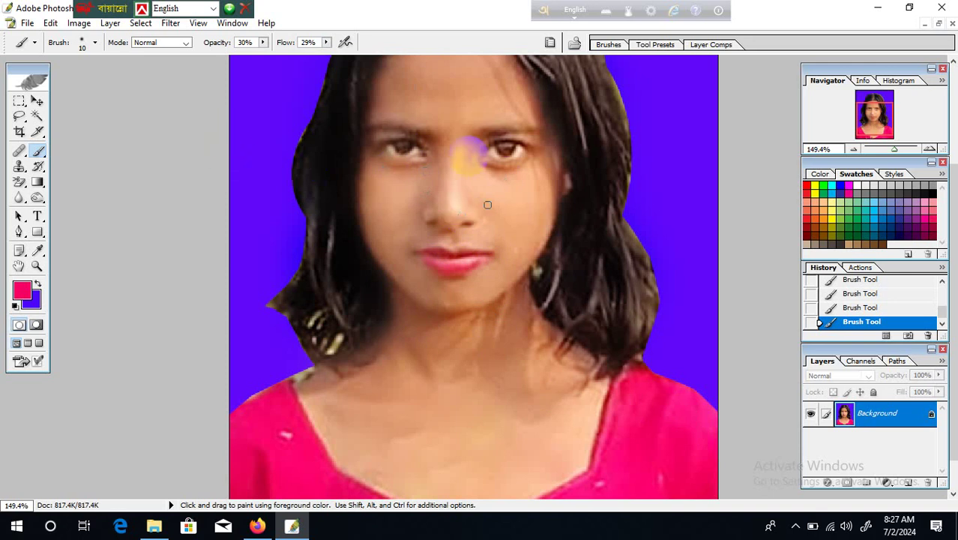
click(452, 129)
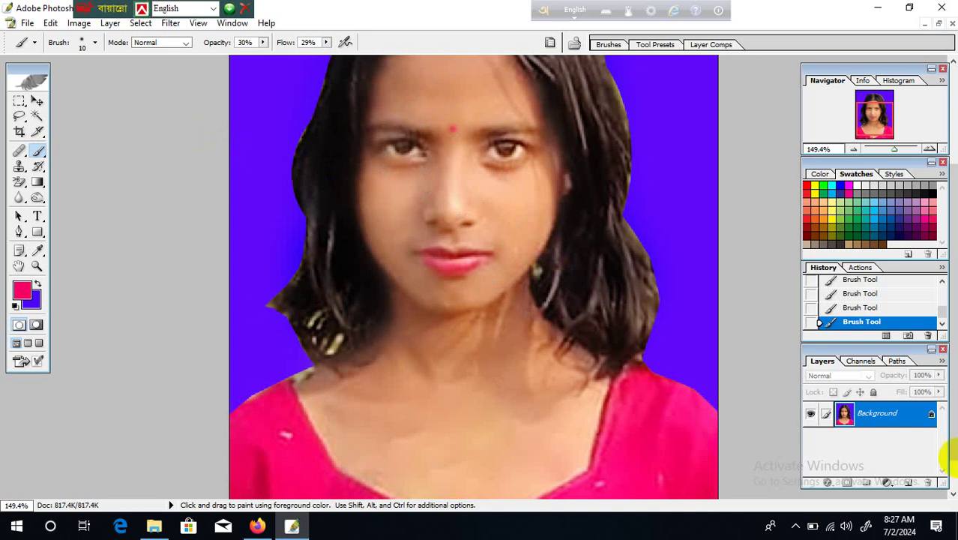
Sample the skin tone from the cheek and clean up the skin around both mouth corners with a 30 px Brush.
click(38, 149)
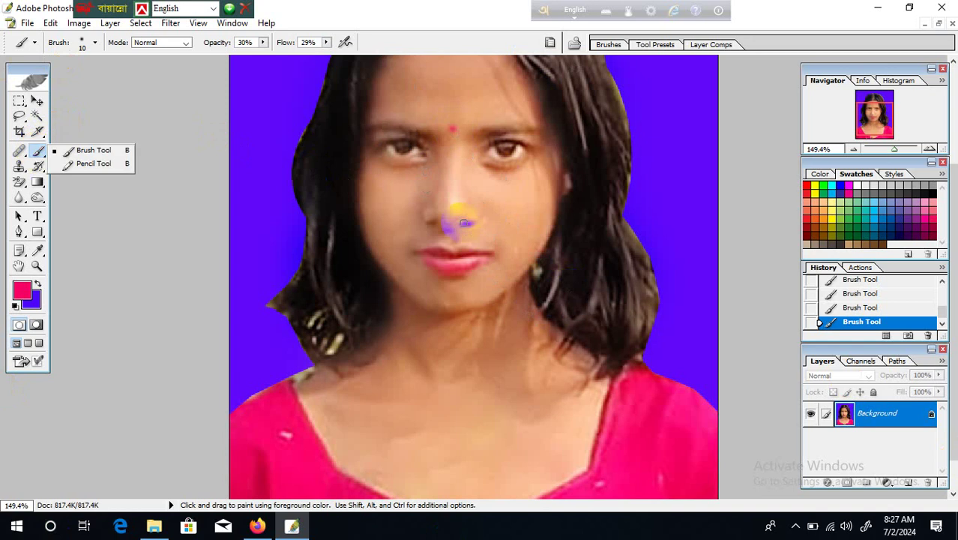
click(511, 228)
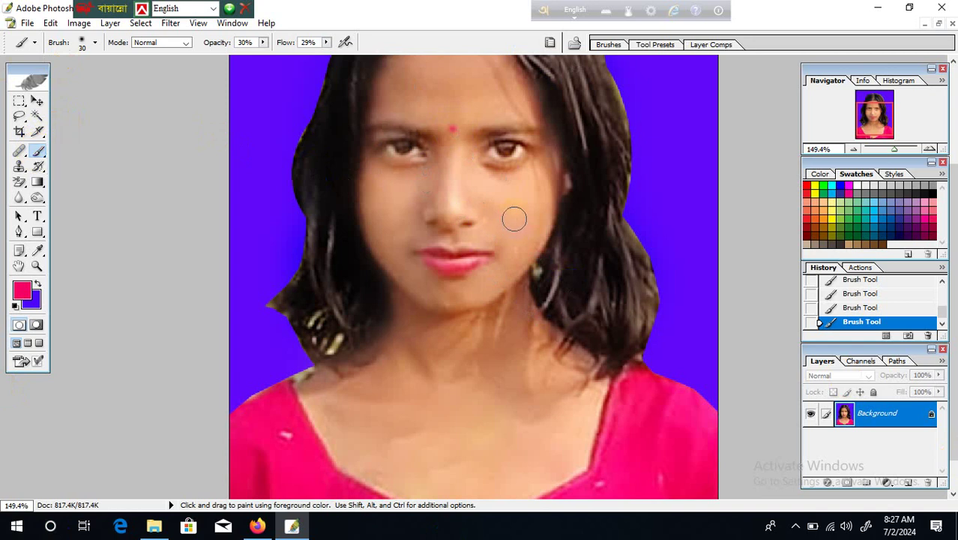
alt+click(514, 218)
drag(483, 256, 494, 254)
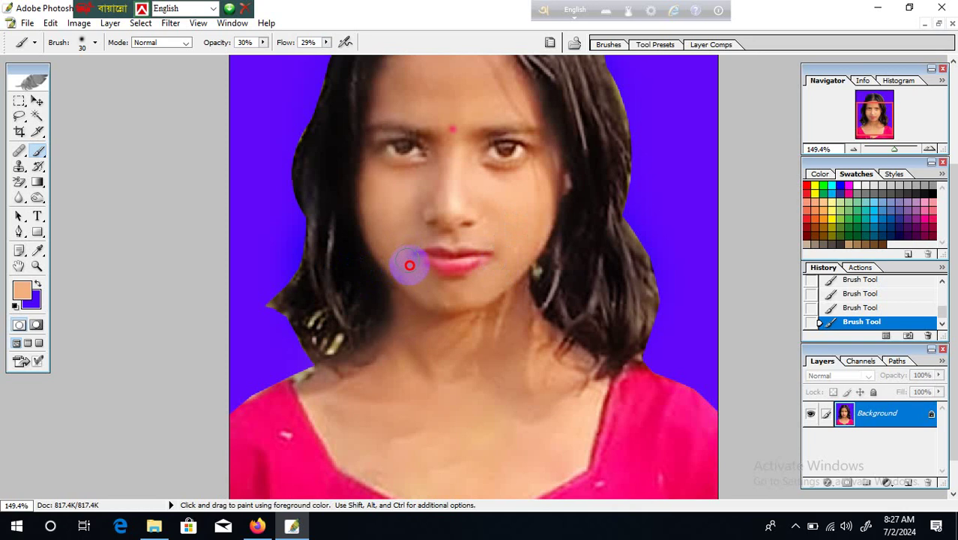
key(ctrl+0)
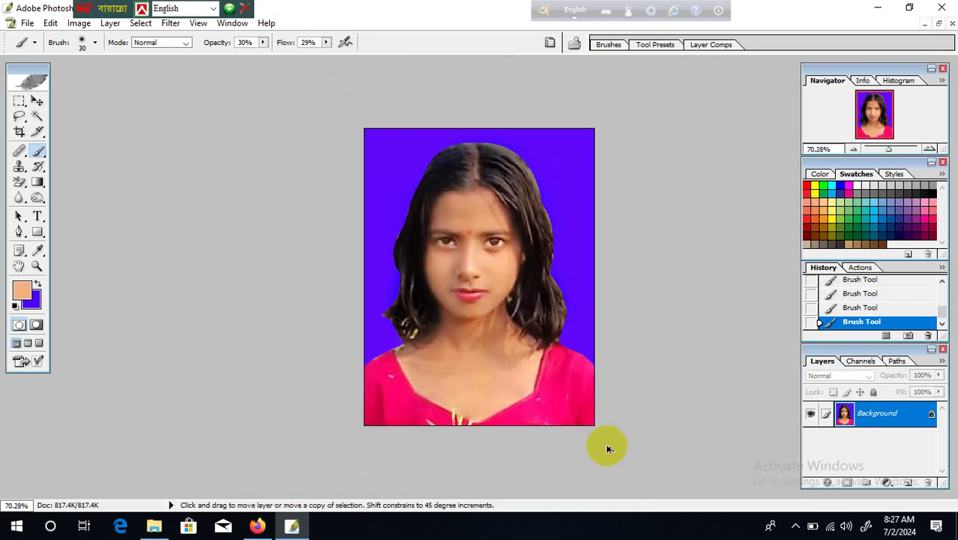
click(37, 115)
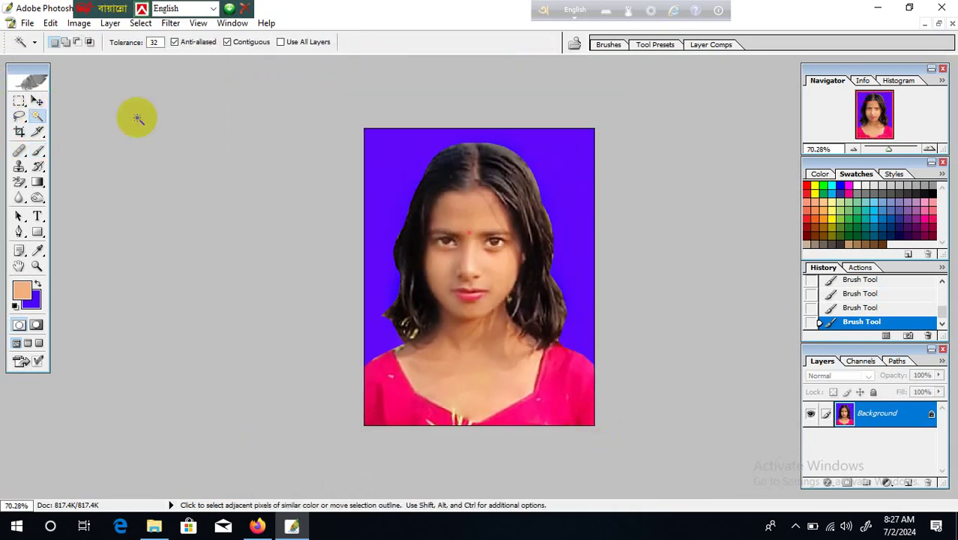
click(569, 162)
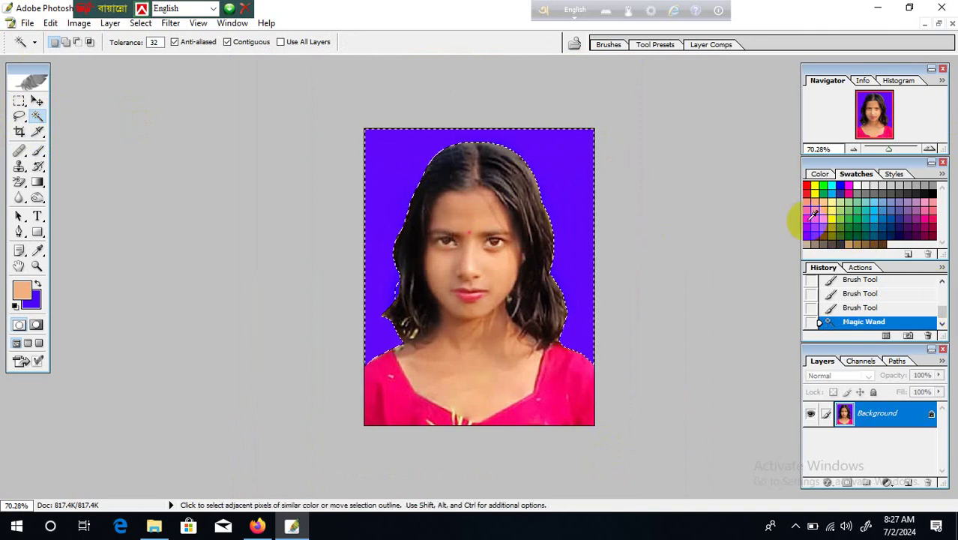
click(572, 127)
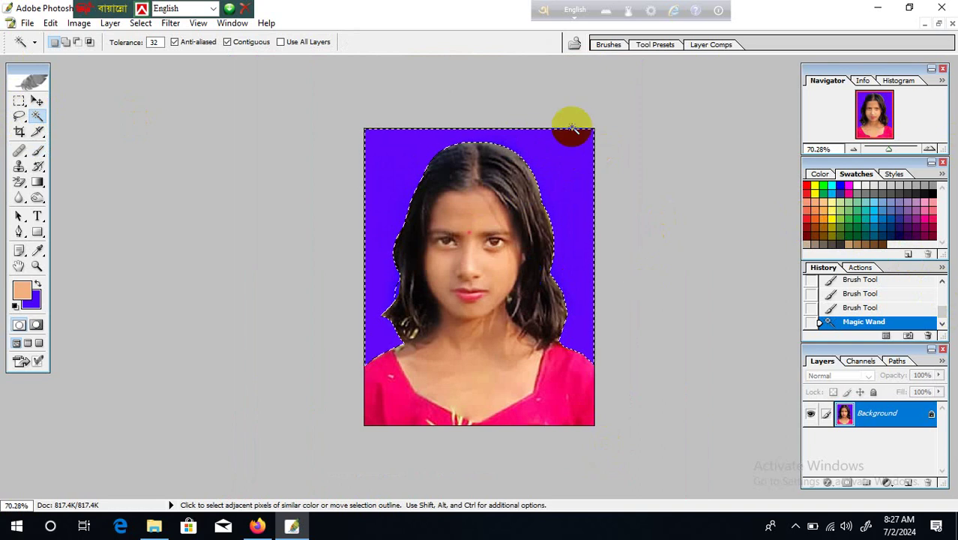
click(598, 358)
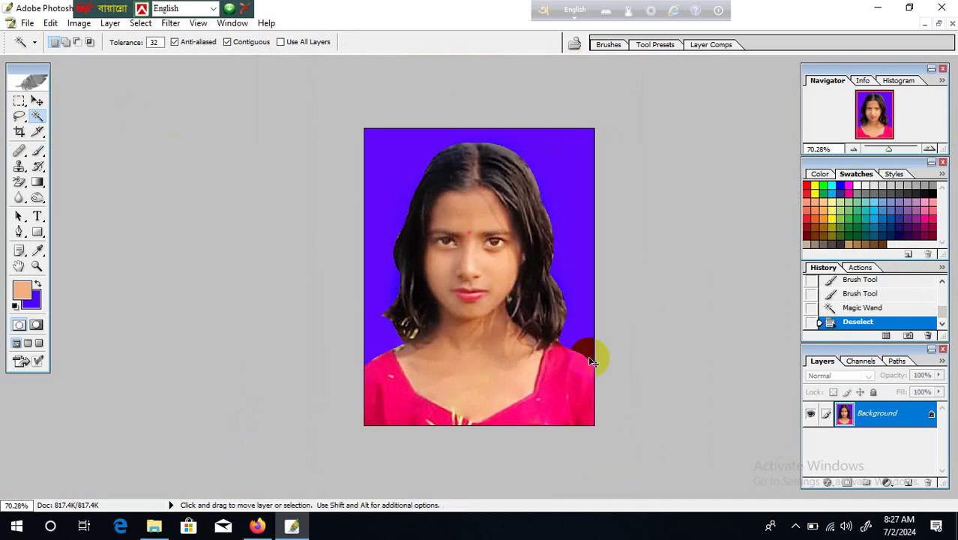
Darken the irises of both eyes with a small Burn tool set to Midtones at 22% exposure.
scroll(589, 358, up, 9)
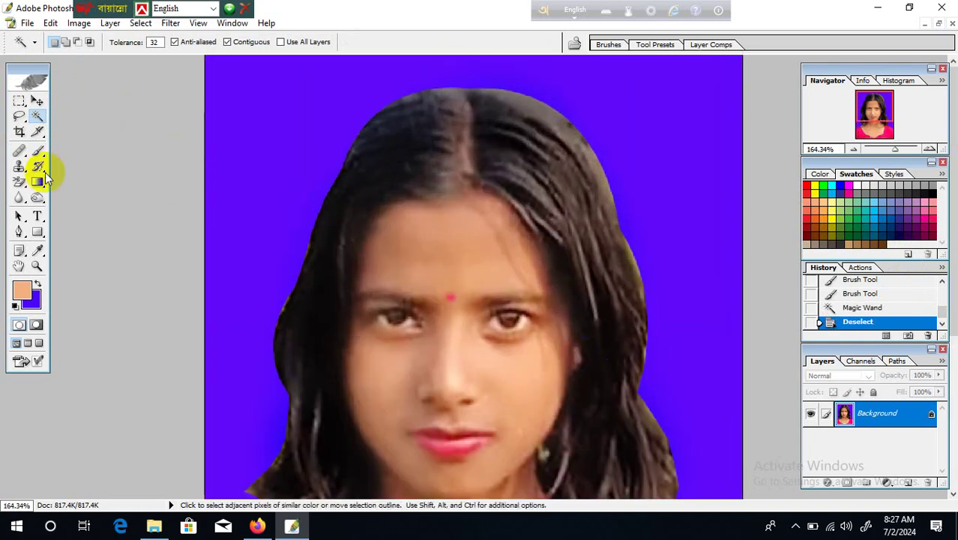
click(37, 197)
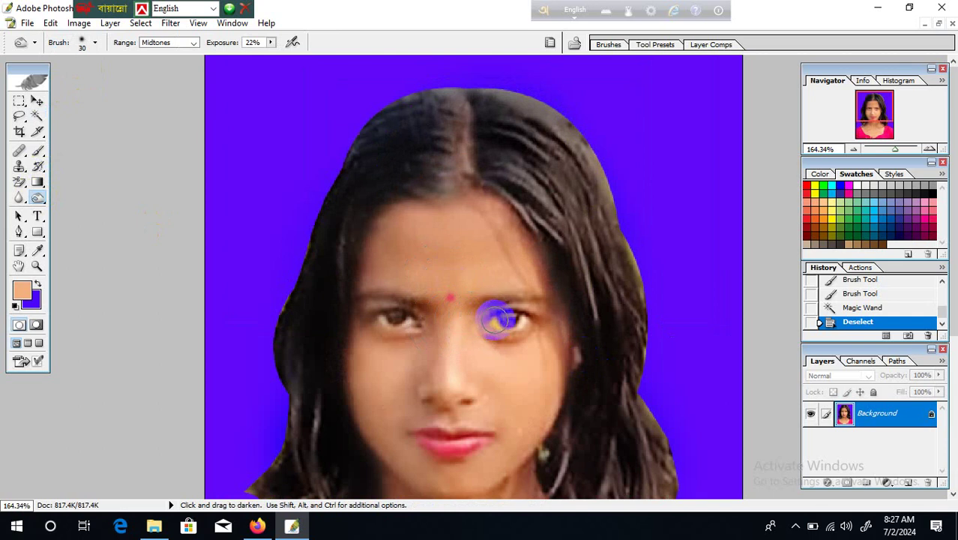
click(507, 321)
click(501, 321)
click(499, 321)
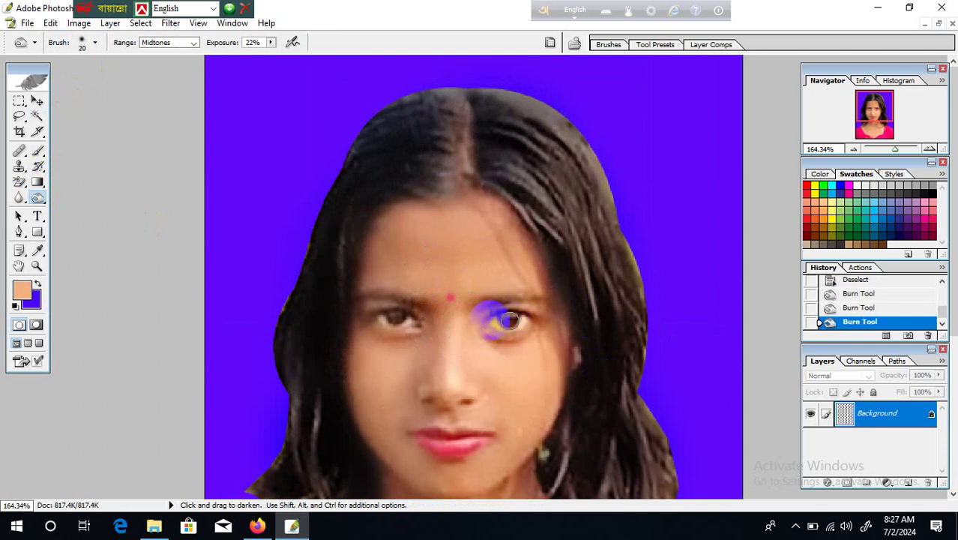
drag(405, 318, 421, 318)
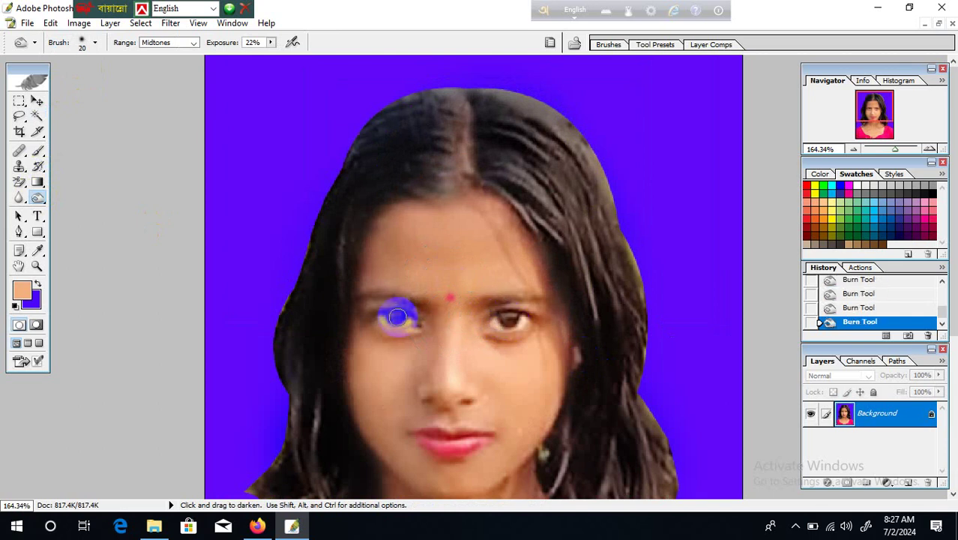
Darken both eyebrows with the 20 px Burn tool and the hair above the forehead with a 40 px one.
key(bracketleft)
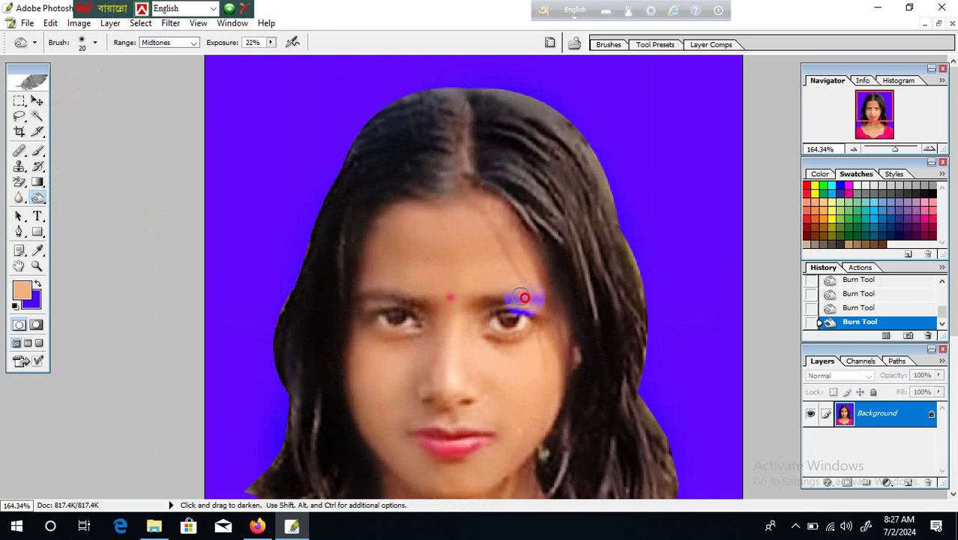
mouse_move(524, 297)
mouse_down()
mouse_move(553, 300)
mouse_move(508, 302)
mouse_up()
drag(422, 306, 364, 293)
mouse_move(504, 169)
mouse_down()
mouse_move(474, 140)
mouse_move(476, 120)
mouse_move(472, 169)
mouse_move(471, 139)
mouse_move(467, 167)
mouse_move(452, 144)
mouse_up()
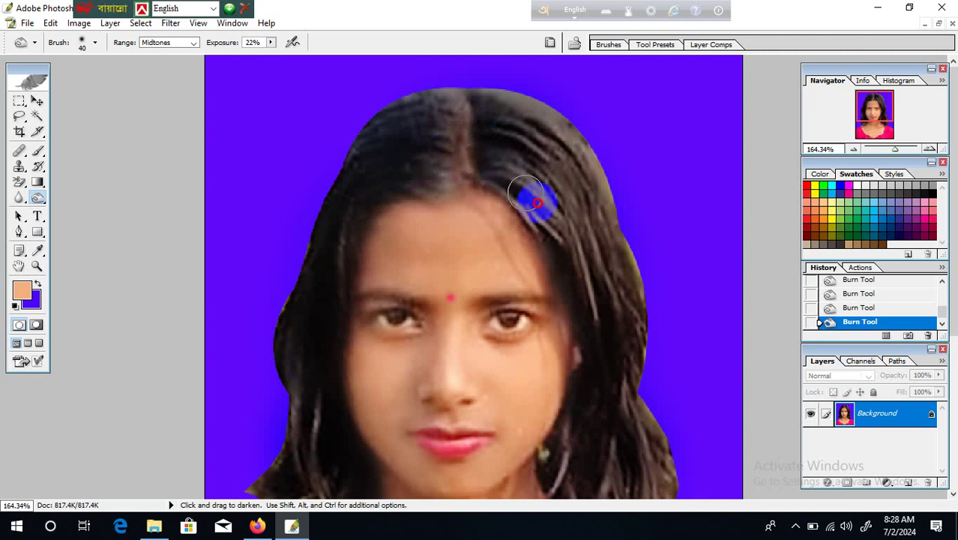
Outline the entire canvas with a 5 px bright green stroke located at Center, in Normal mode at 100% opacity, and clear the selection.
scroll(586, 333, down, 6)
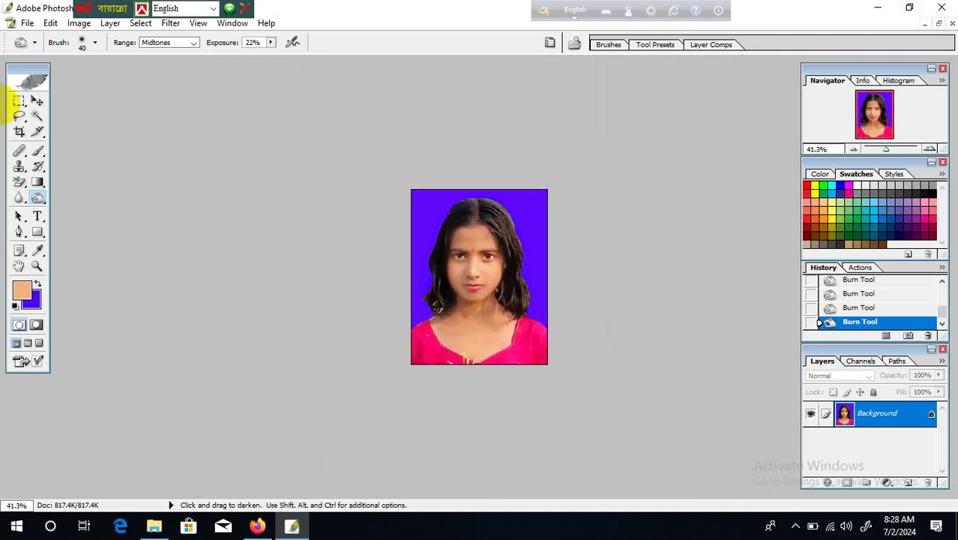
click(20, 132)
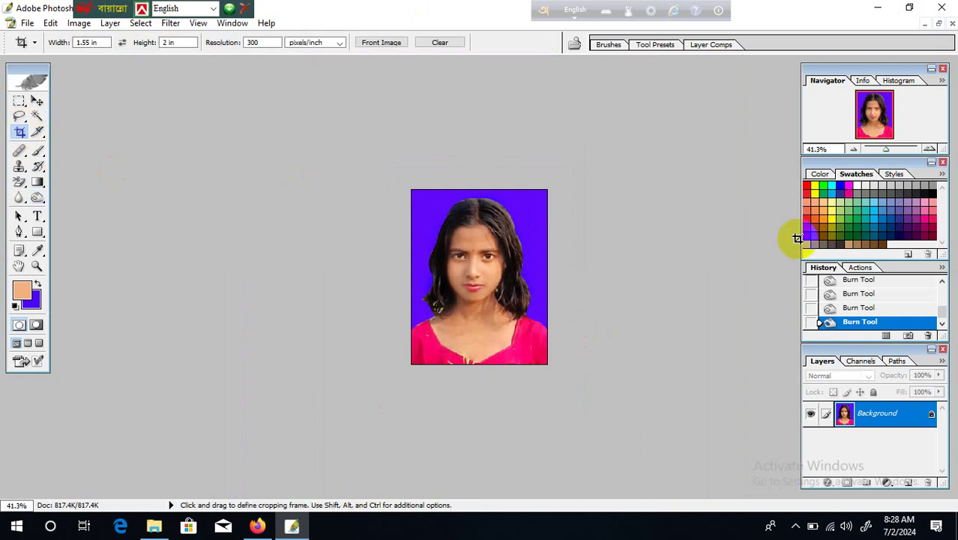
right_click(532, 204)
click(554, 213)
right_click(545, 225)
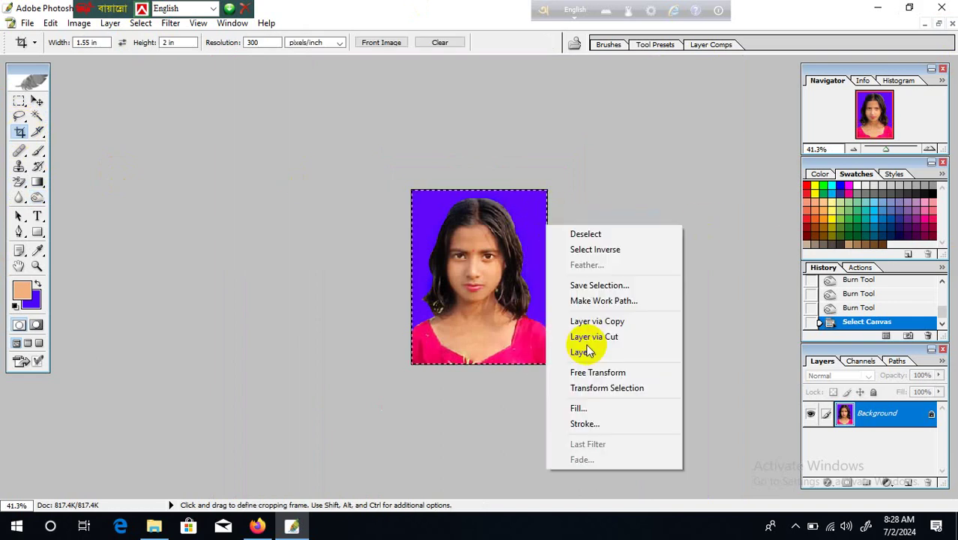
click(586, 424)
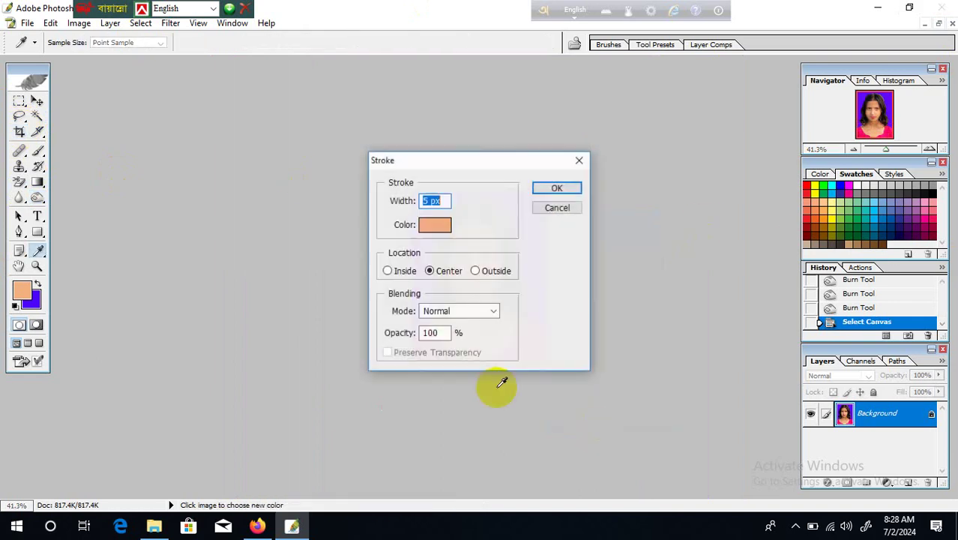
click(447, 231)
click(509, 300)
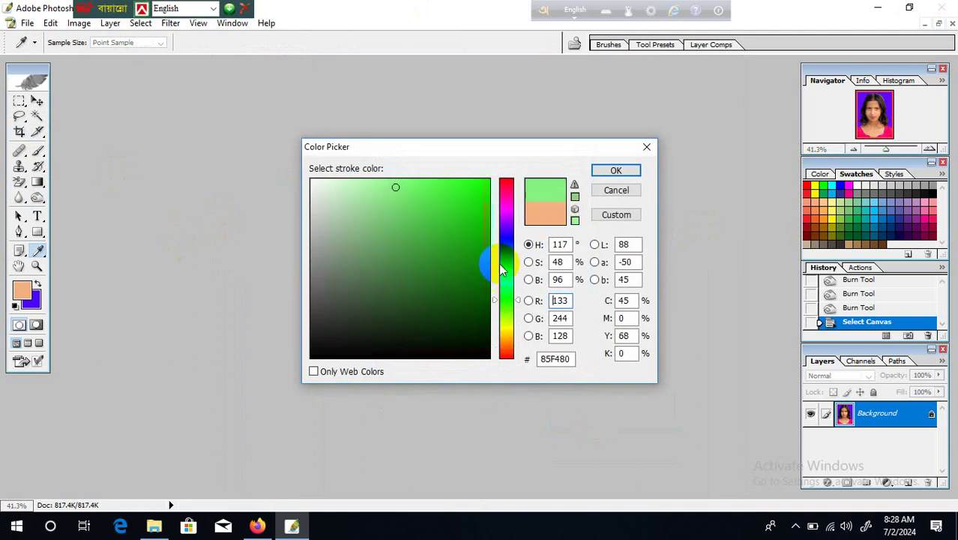
click(488, 181)
click(622, 171)
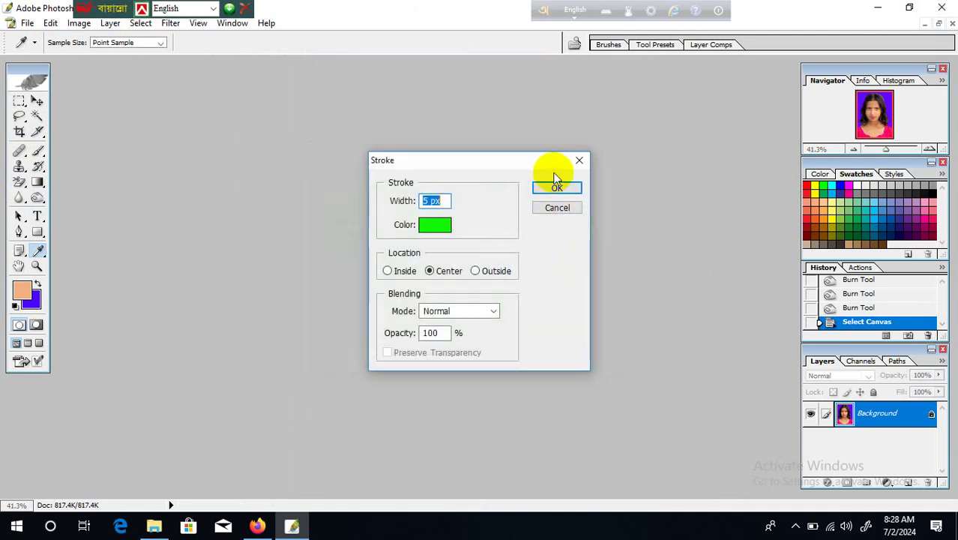
click(556, 183)
key(ctrl+d)
key(c)
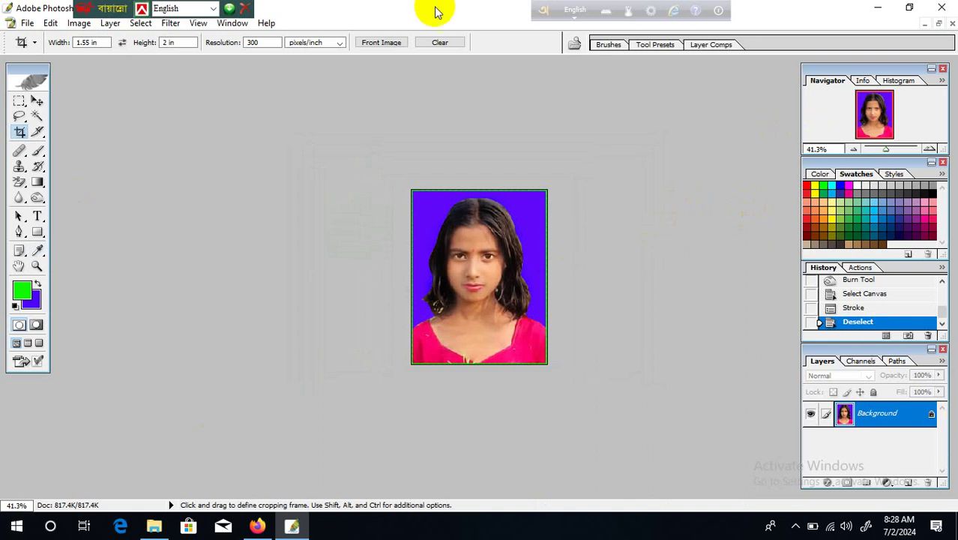
Save the portrait to the Desktop as a JPEG named oooo with Maximum image quality (12).
click(30, 23)
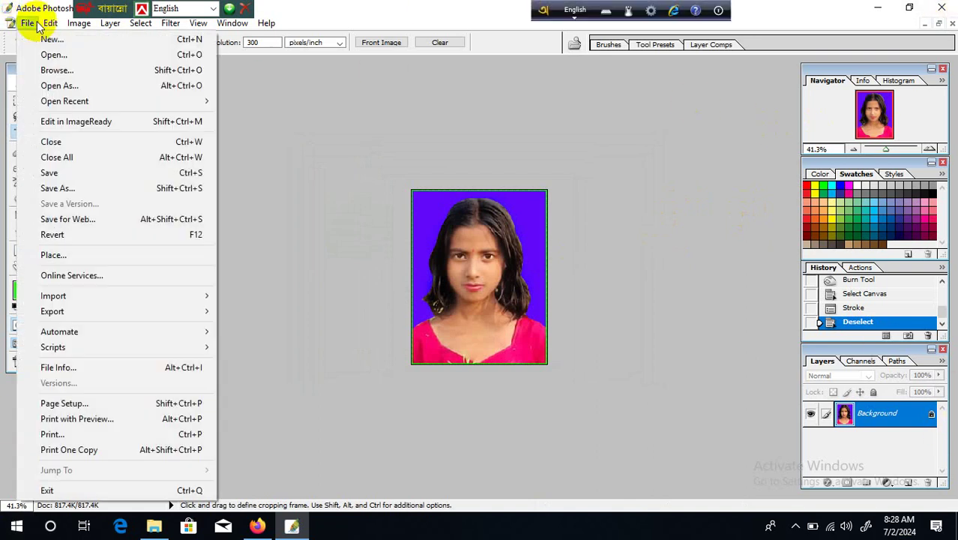
click(106, 188)
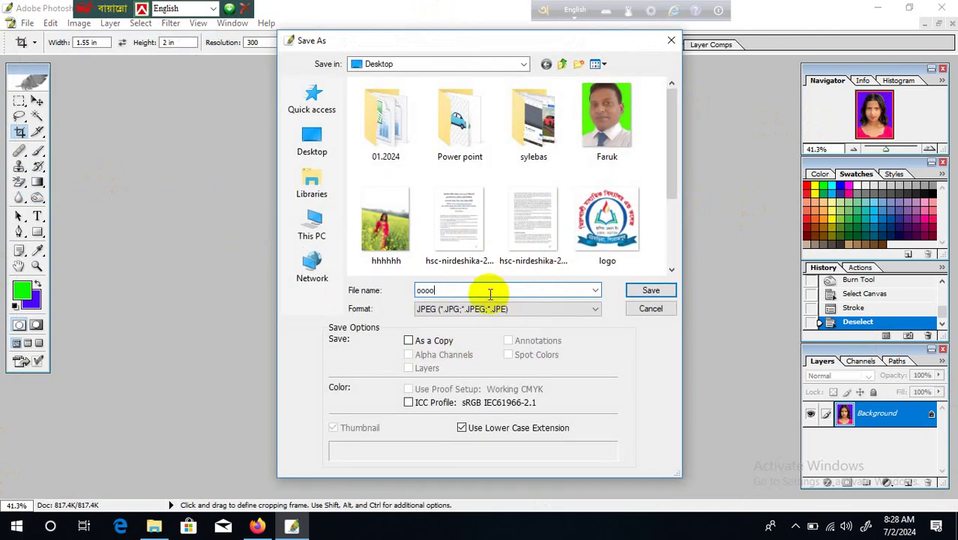
text(oooo)
click(308, 142)
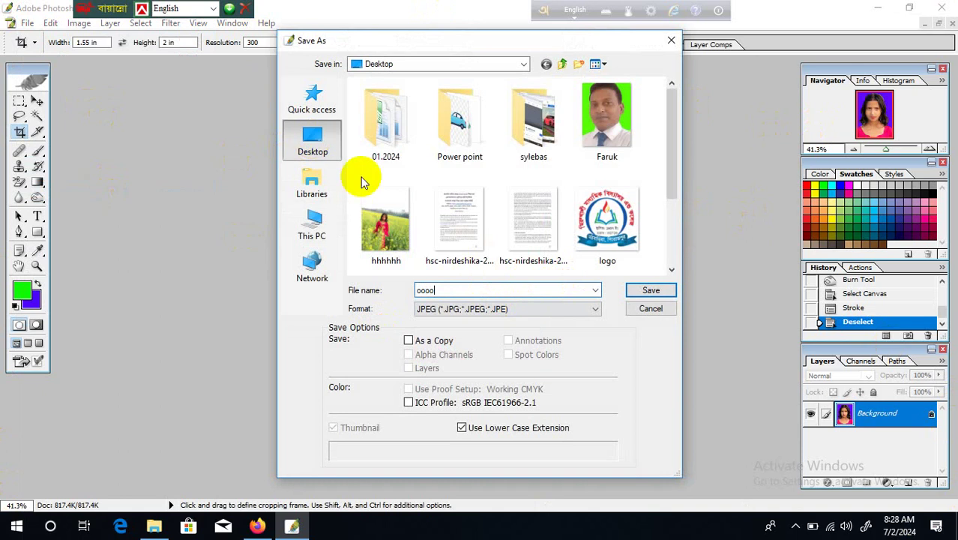
click(649, 289)
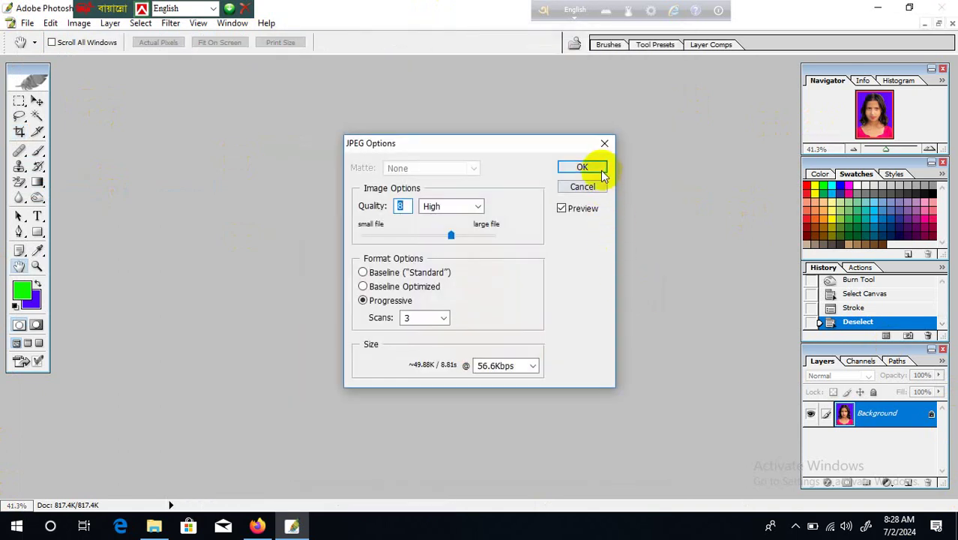
click(477, 207)
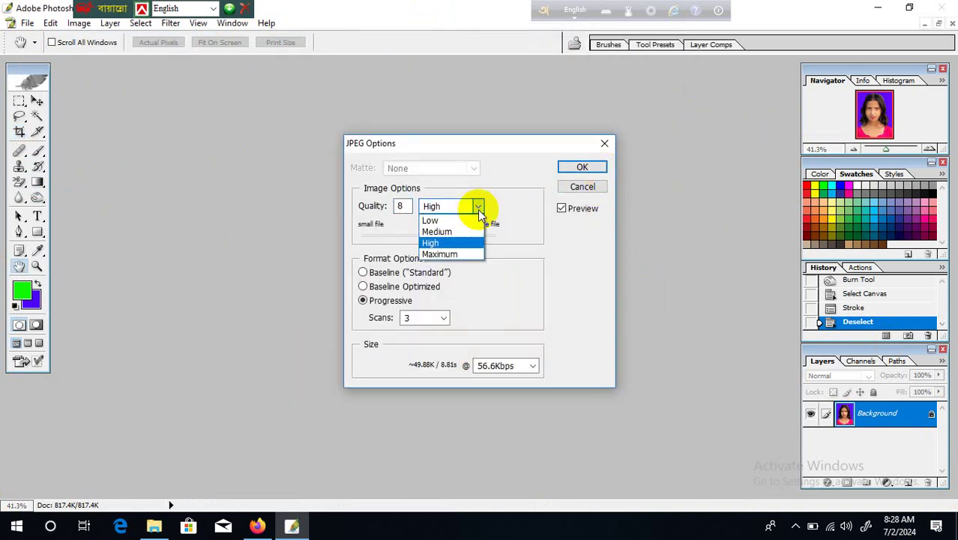
click(449, 253)
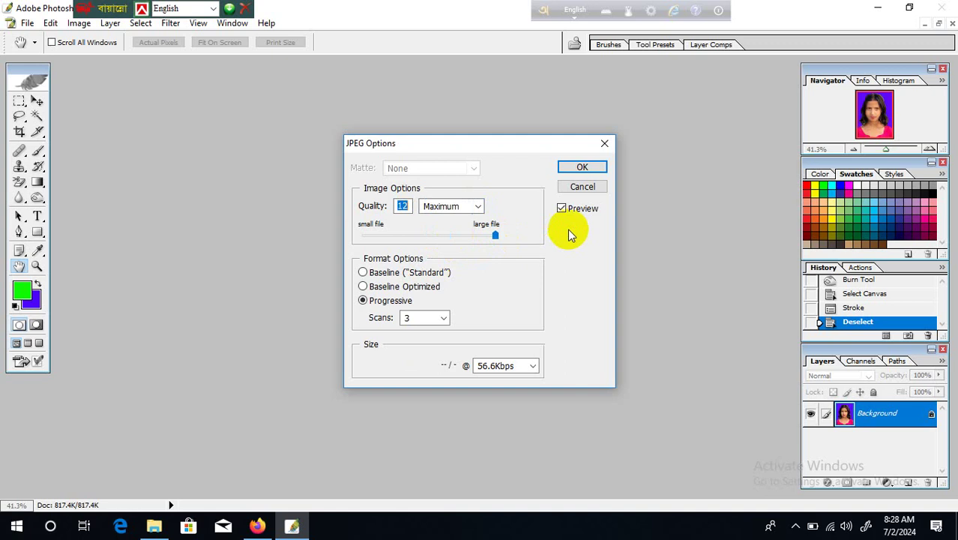
click(579, 165)
Create a white A4 document at 300 pixels/inch in RGB Color and arrange its window beside the bordered portrait.
key(c)
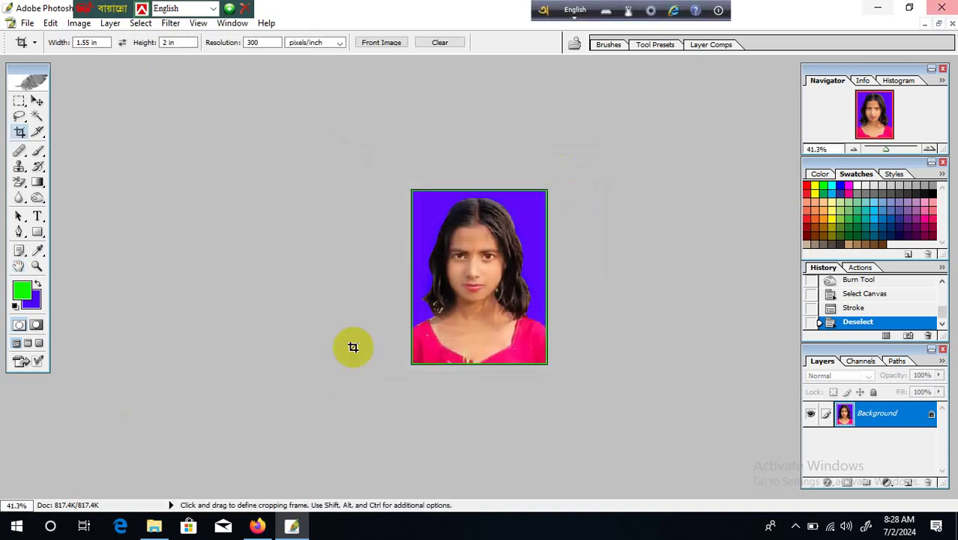
key(ctrl+n)
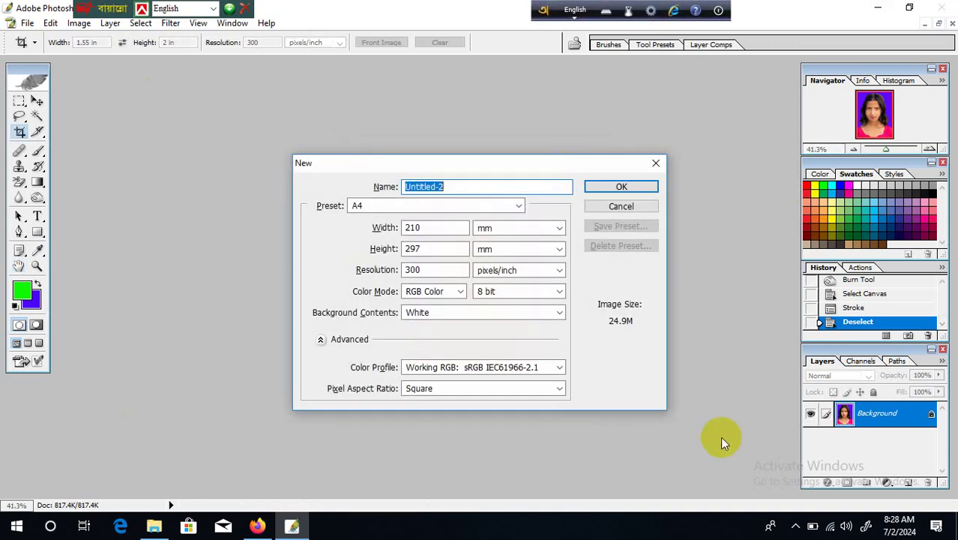
click(615, 184)
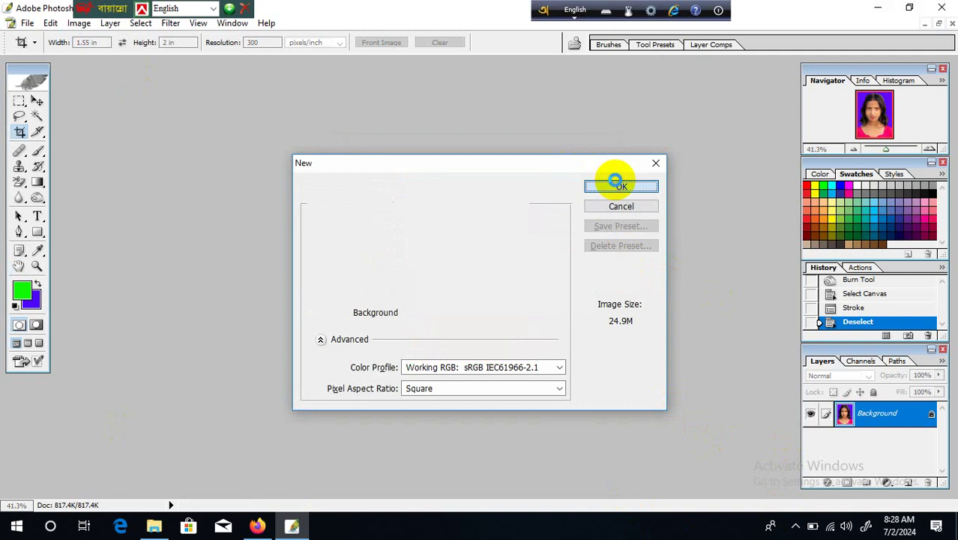
click(940, 23)
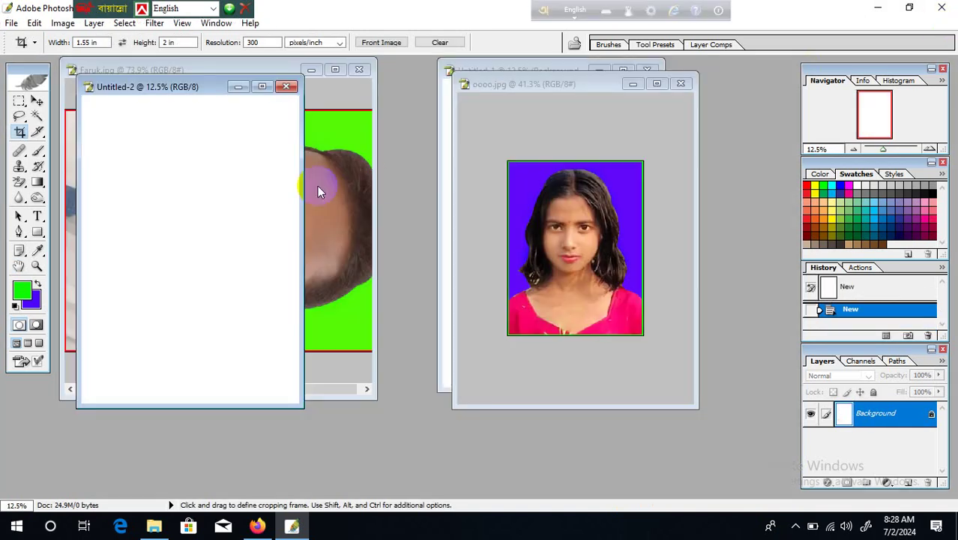
drag(588, 86, 203, 221)
drag(200, 91, 604, 88)
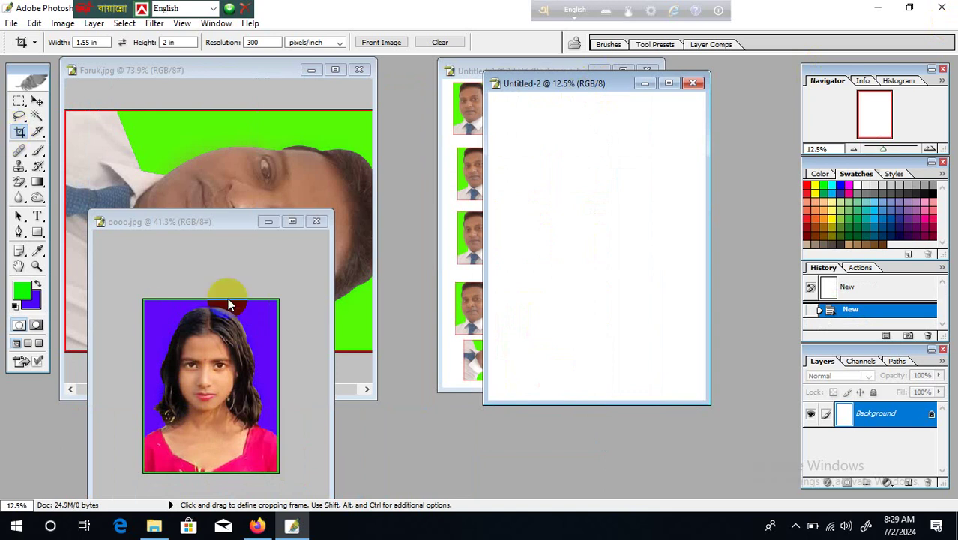
Copy the blue-backdrop portrait onto the blank A4 page and nudge it into the page's upper-left corner.
click(232, 318)
drag(232, 321, 519, 133)
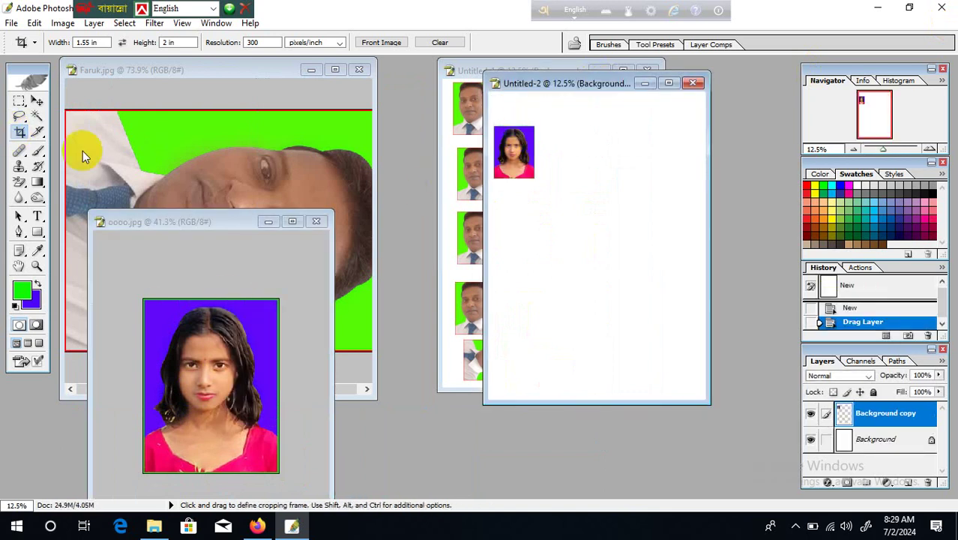
click(37, 101)
key(Up)
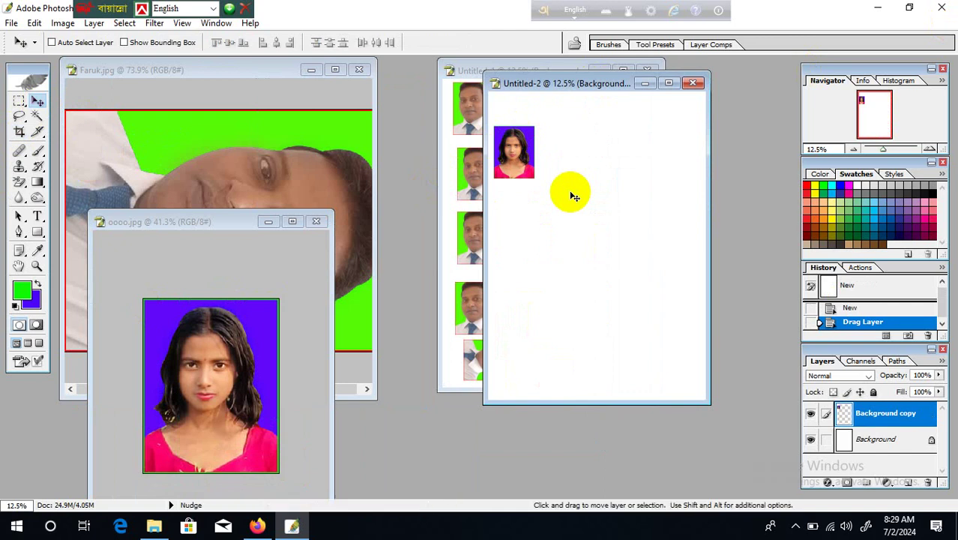
key(Up)
key(Up)
key(Up)
key(Up)
key(Up)
key(Up)
key(Up)
key(Up)
key(Up)
key(Up)
key(Up)
key(Up)
key(Up)
key(Up)
key(Up)
key(Up)
key(Up)
key(Up)
key(Up)
key(Up)
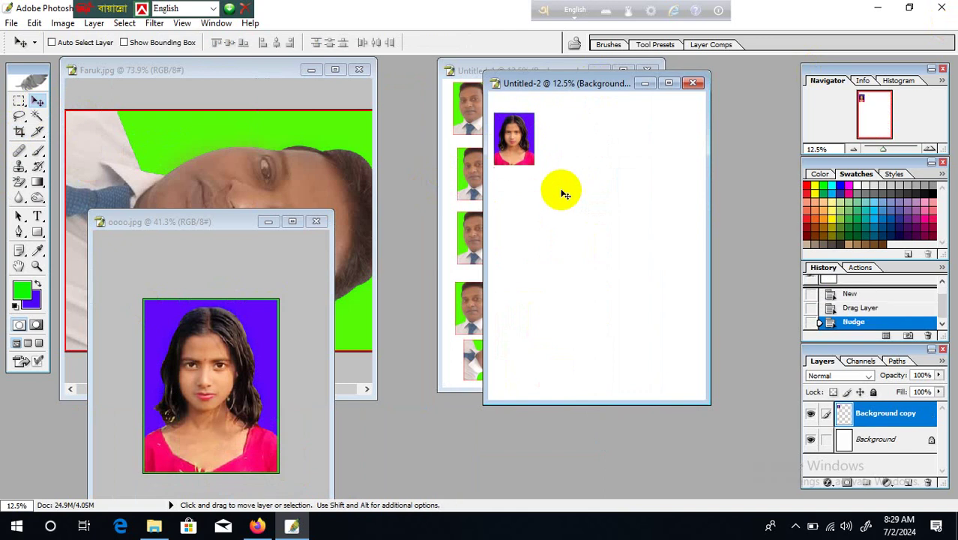
key(Up)
key(Up)
key(Up)
key(Up)
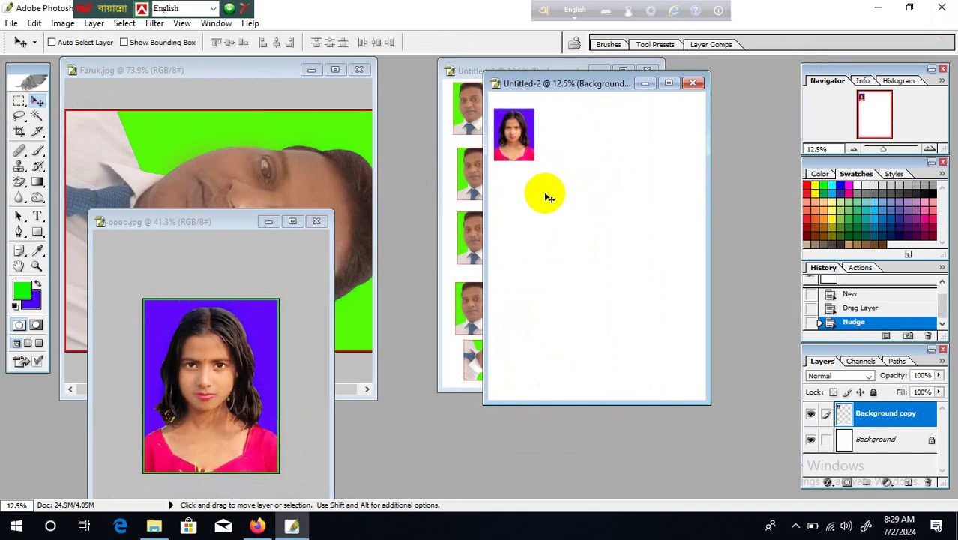
key(Up)
key(Up)
key(Up)
key(Up)
key(Up)
key(Up)
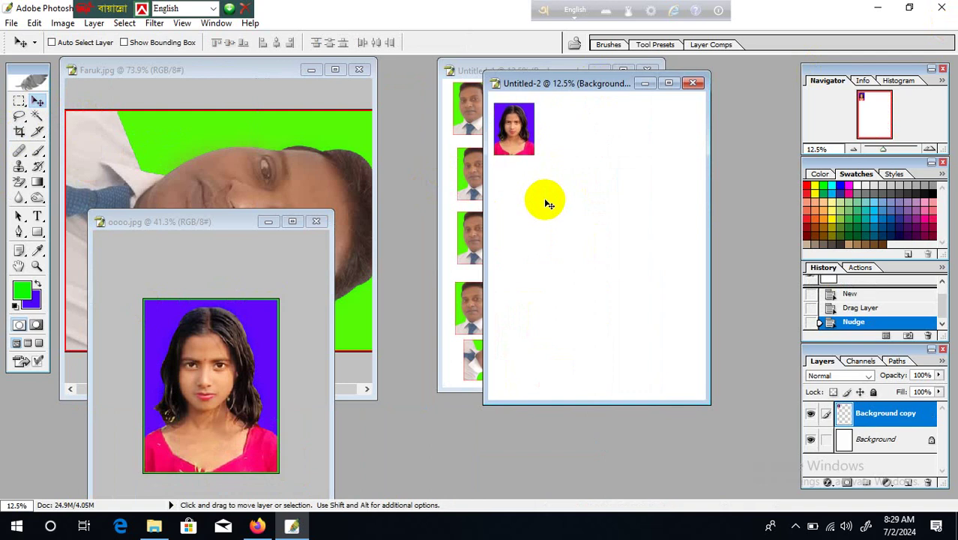
key(Up)
key(Up)
key(Up)
key(Up)
key(Up)
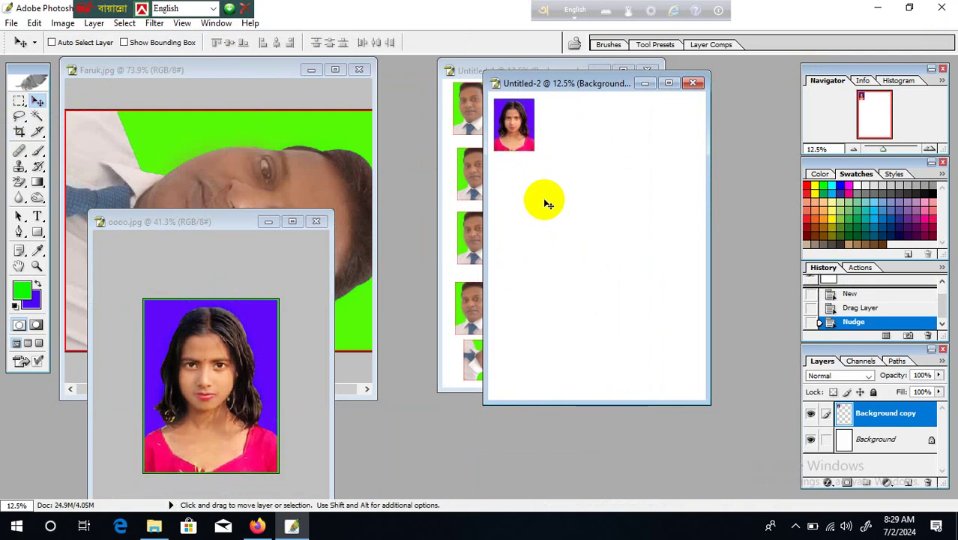
key(Right)
key(Right)
key(Right)
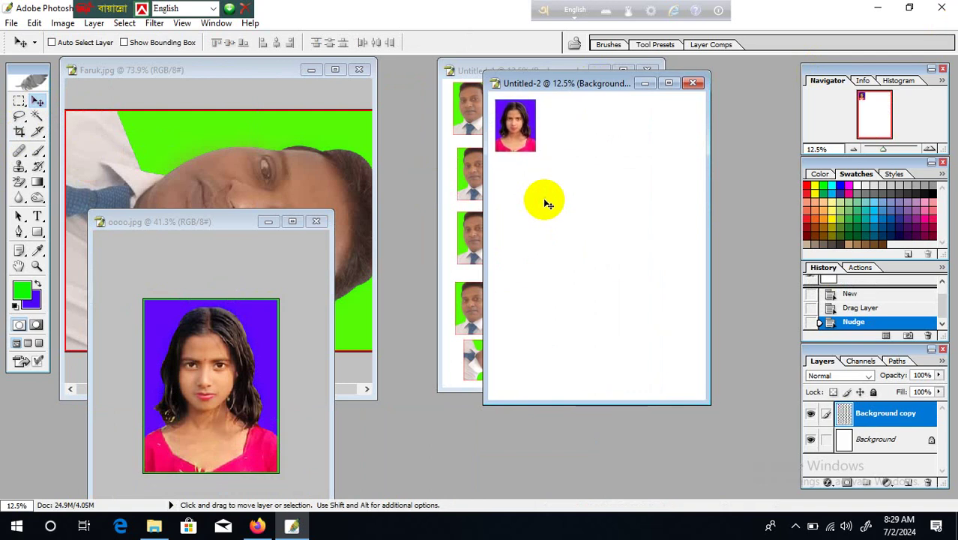
key(Up)
Duplicate the portrait across the A4 page into a row of four, three below them and one in a third row.
click(20, 132)
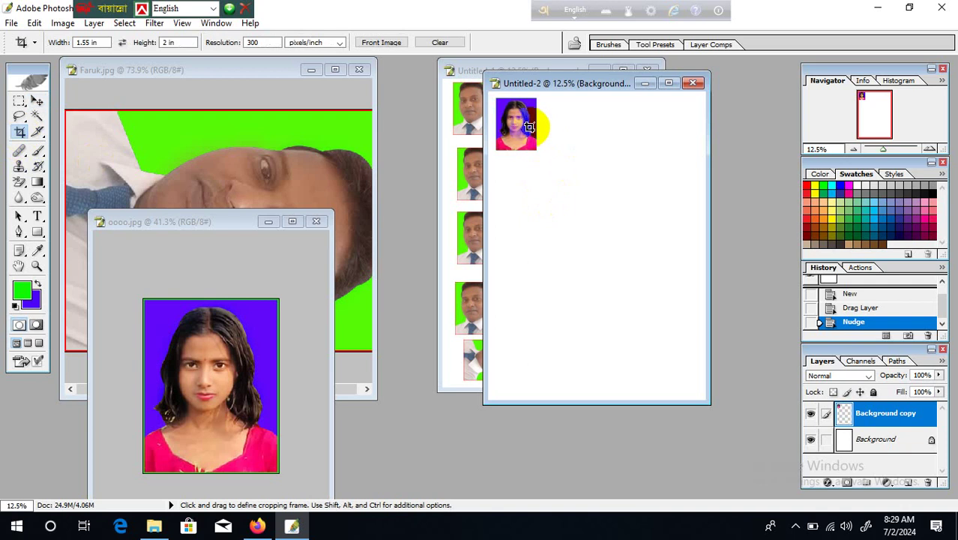
drag(524, 122, 631, 125)
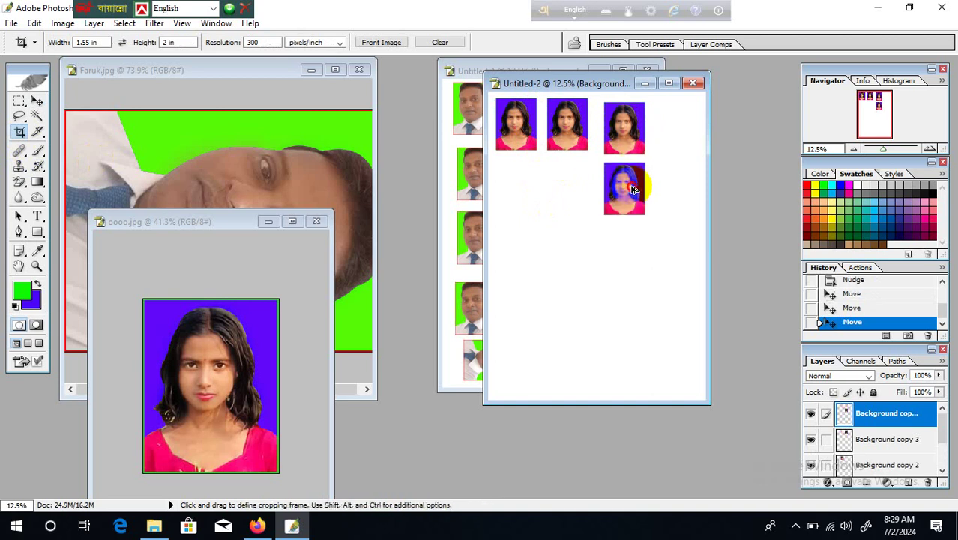
drag(633, 191, 677, 130)
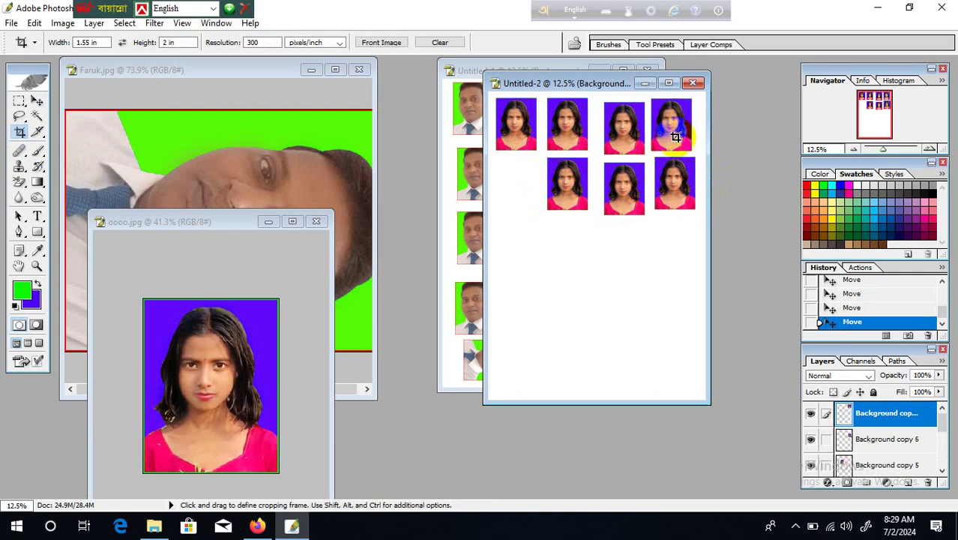
drag(562, 178, 684, 240)
drag(571, 296, 567, 295)
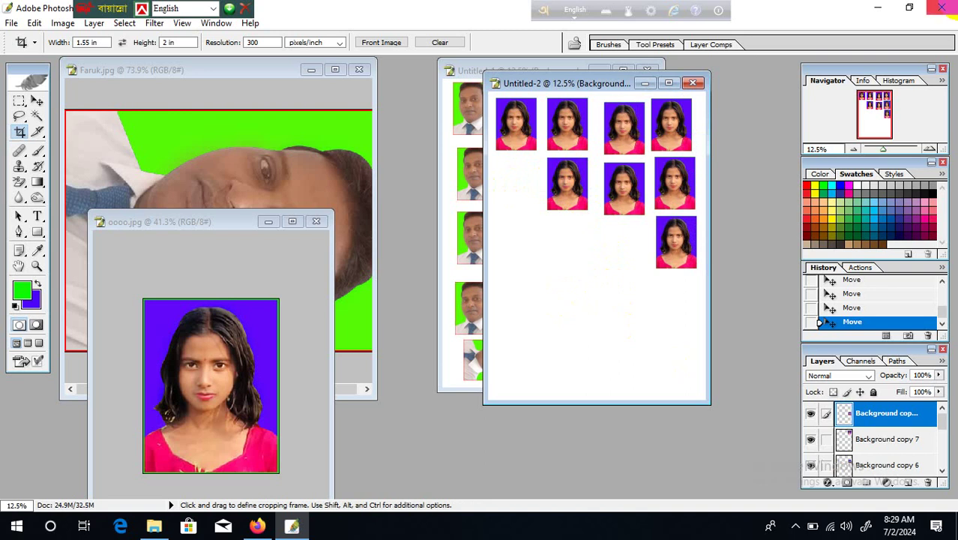
Close both A4 layouts and the rotated green-backdrop portrait without saving, and exit the image editor.
click(692, 84)
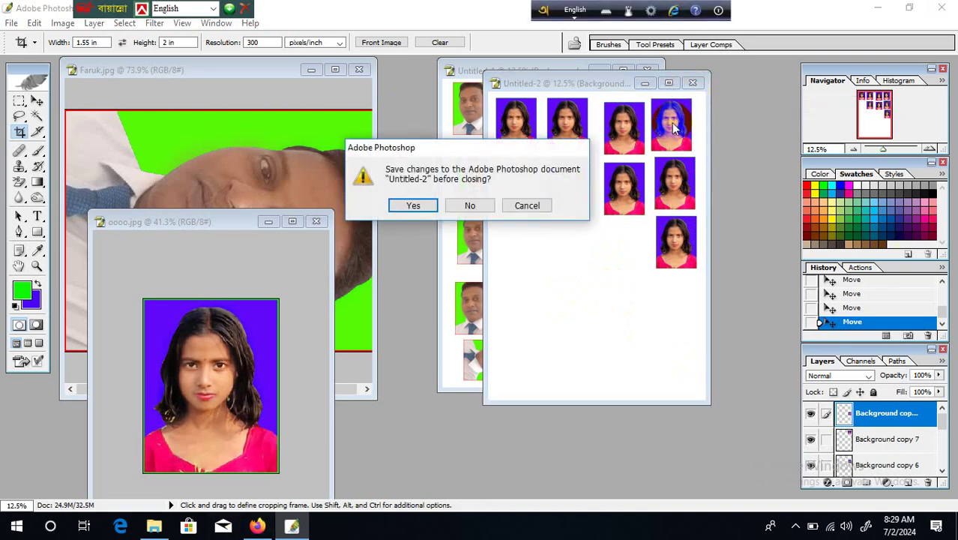
click(468, 206)
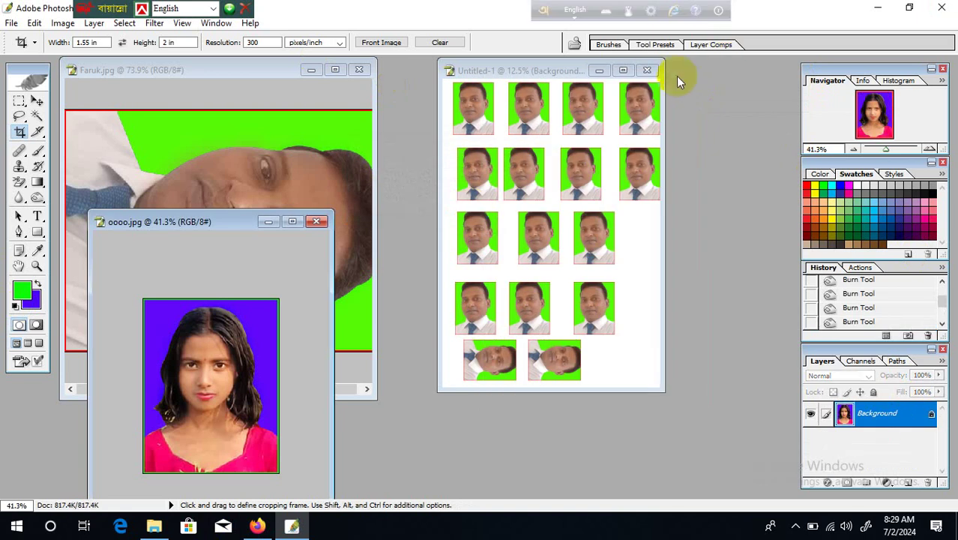
click(646, 72)
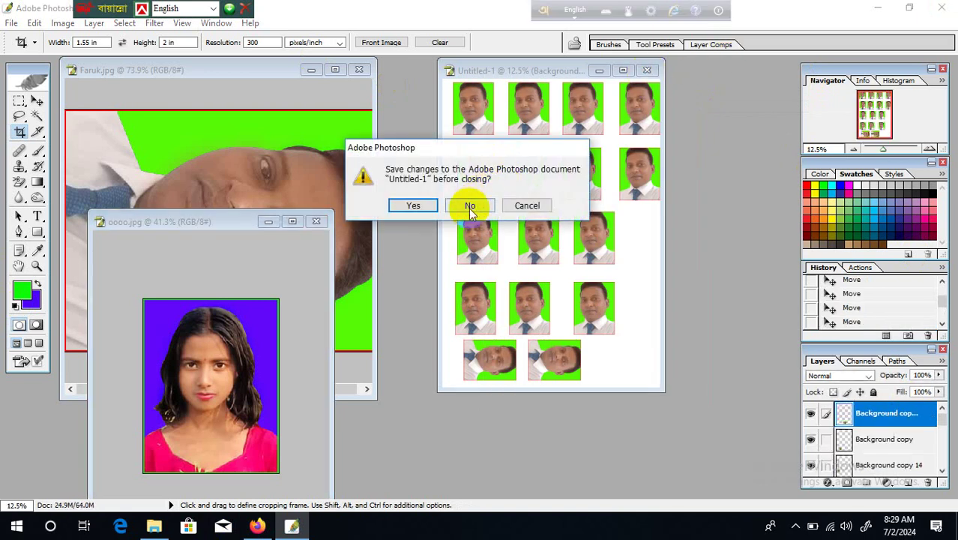
click(468, 207)
click(359, 70)
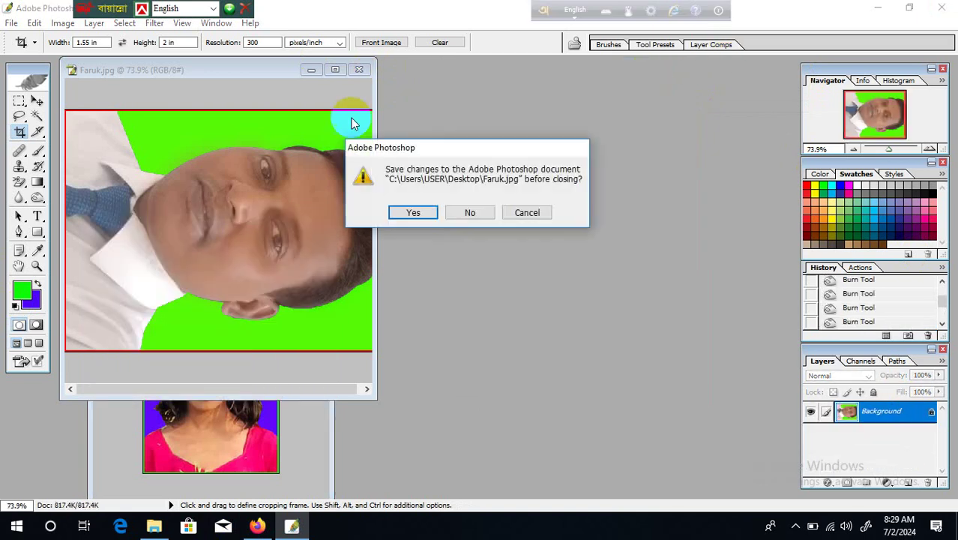
click(470, 214)
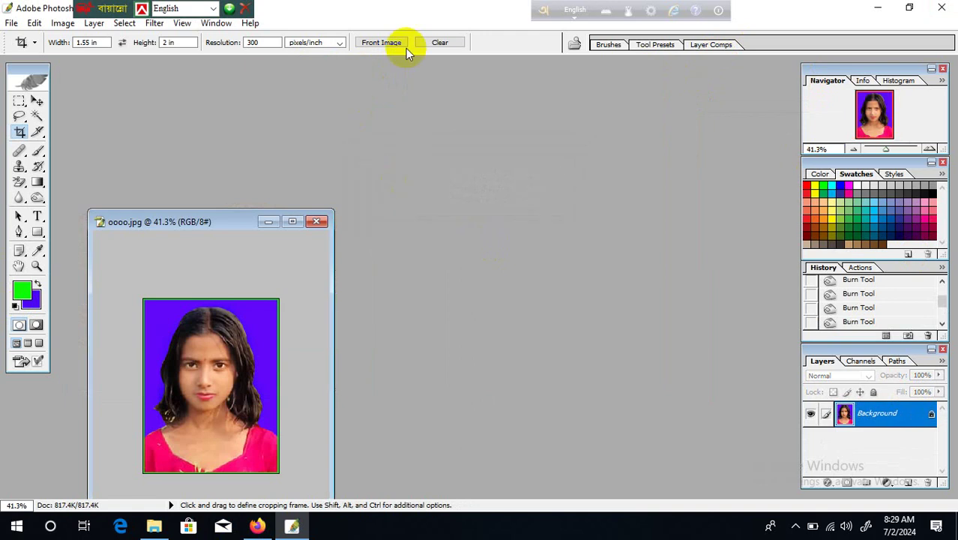
click(945, 14)
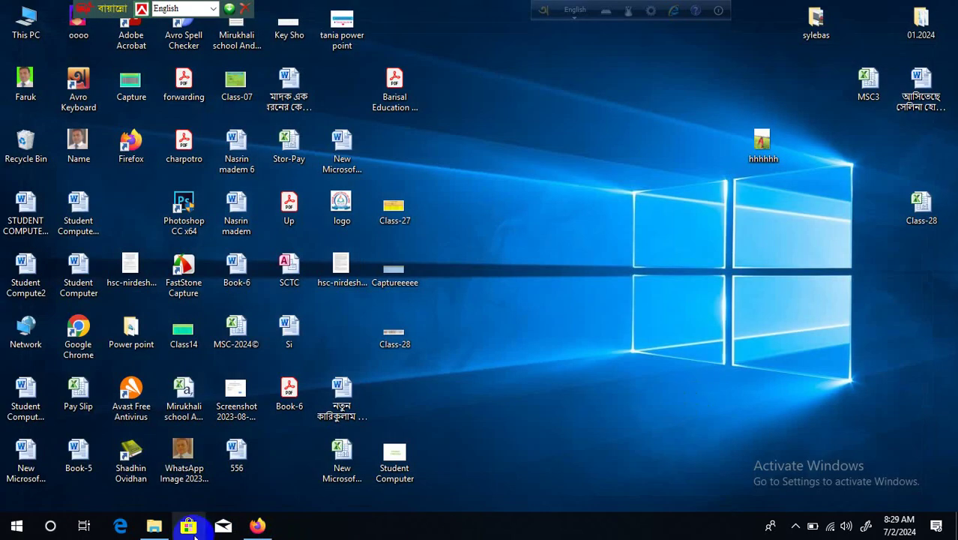
Switch to Firefox, look at the open WhatsApp photo, and close the Picflow JPG to JPG Converter page.
click(257, 525)
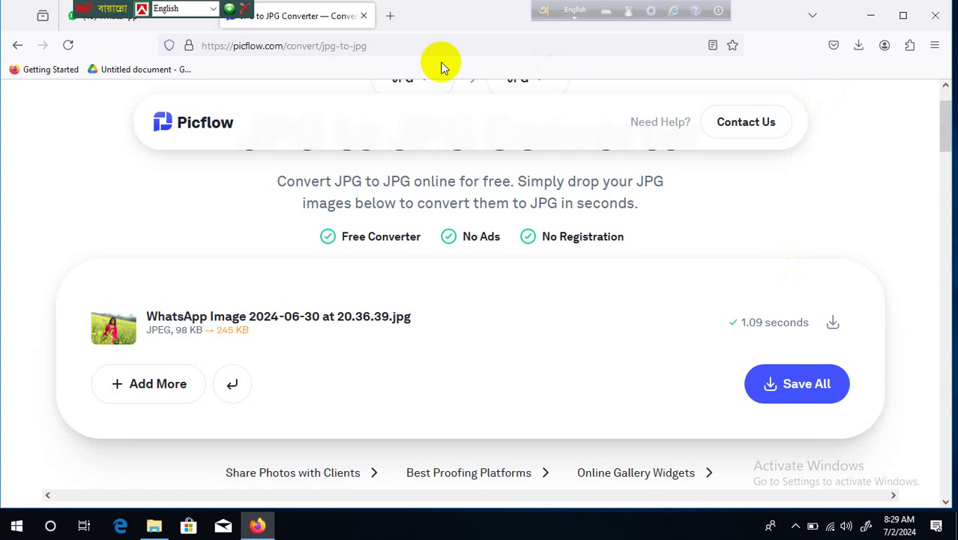
click(207, 21)
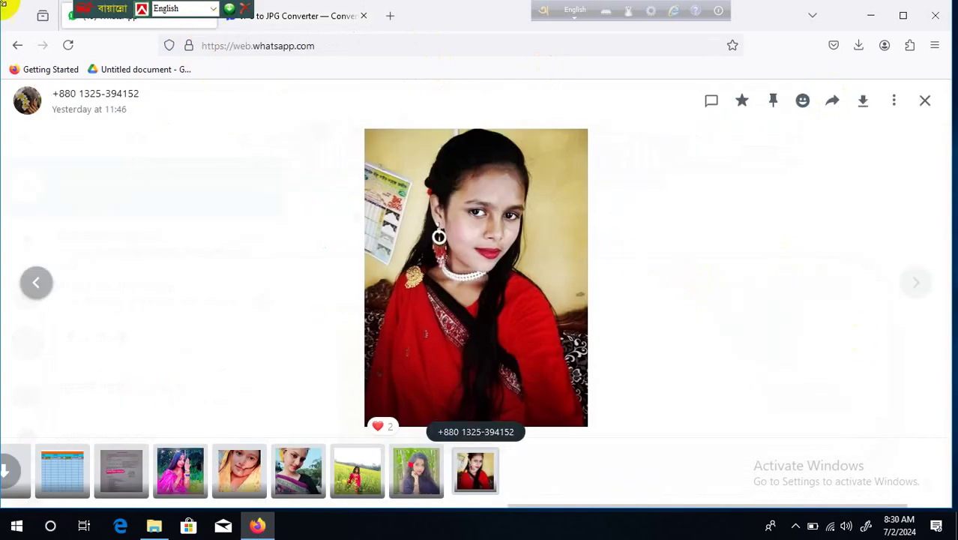
click(11, 50)
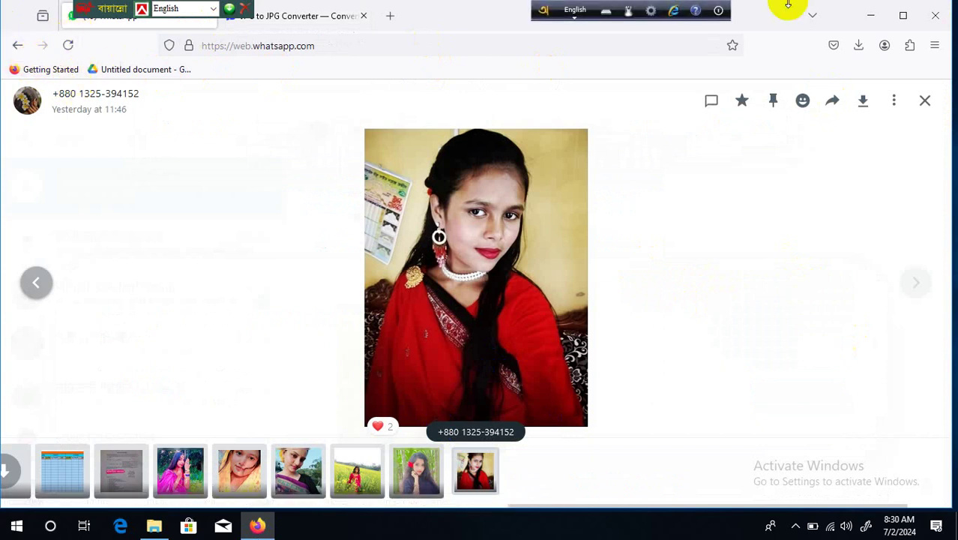
click(284, 17)
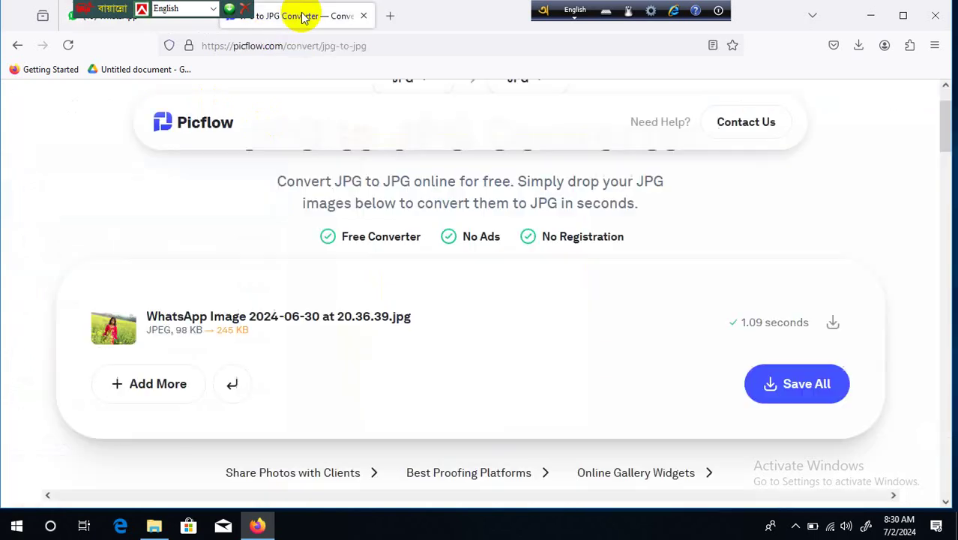
click(363, 16)
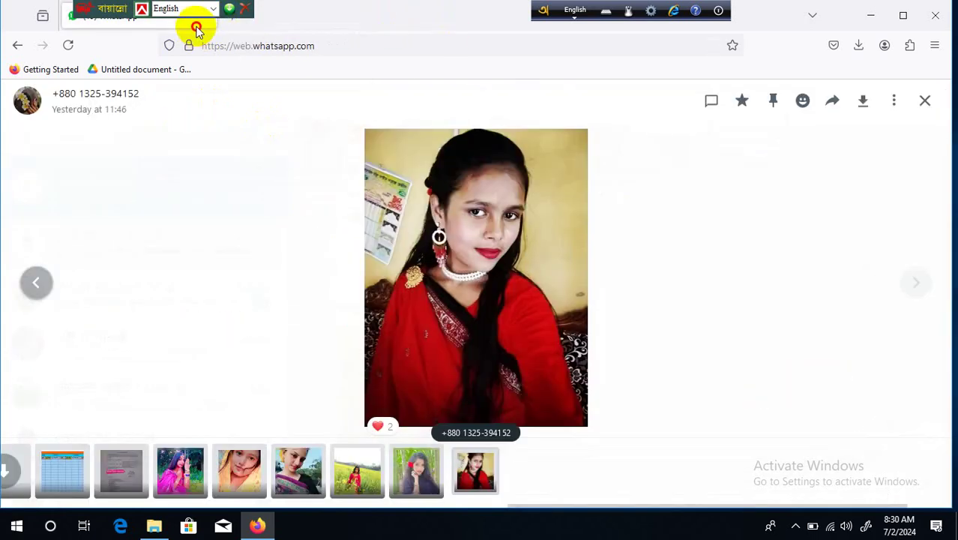
Reload the WhatsApp Web page and minimize the browser window.
click(71, 49)
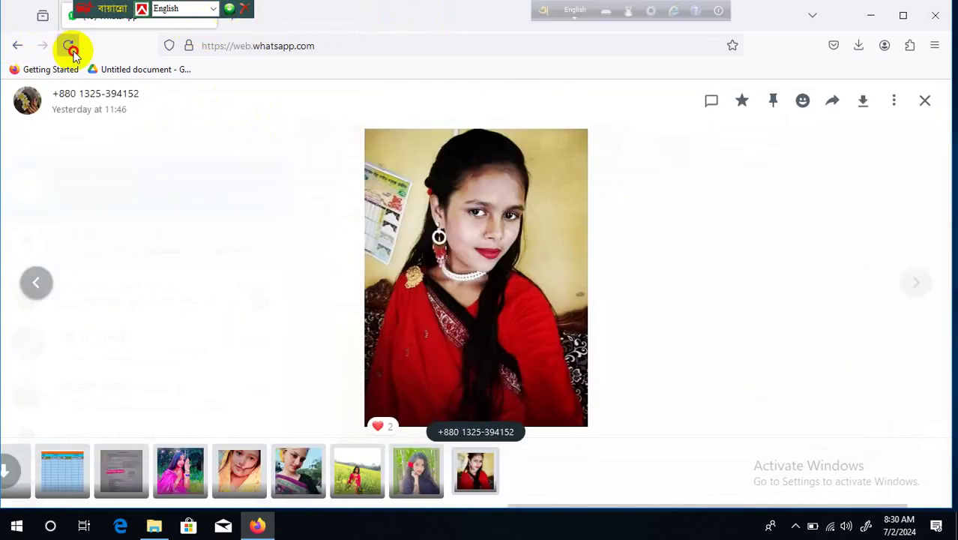
click(73, 51)
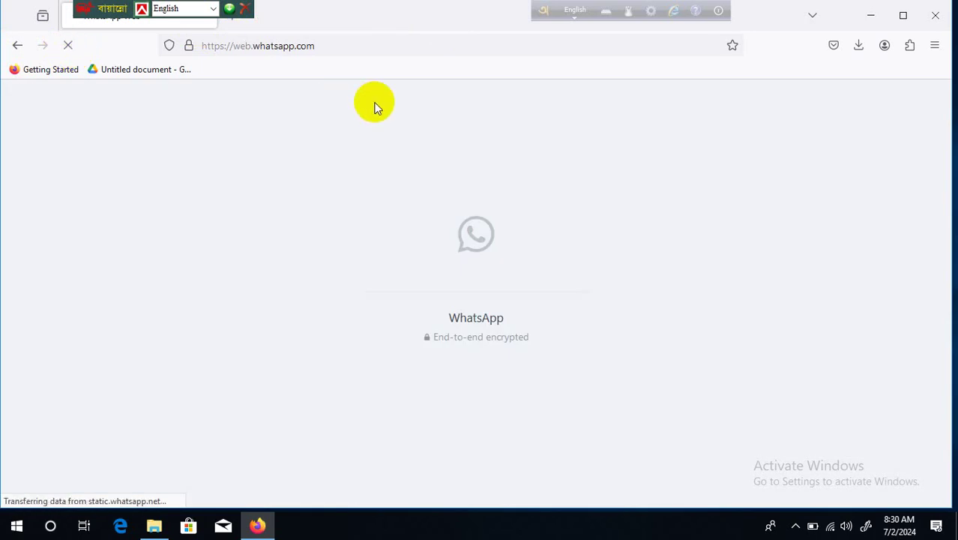
click(870, 15)
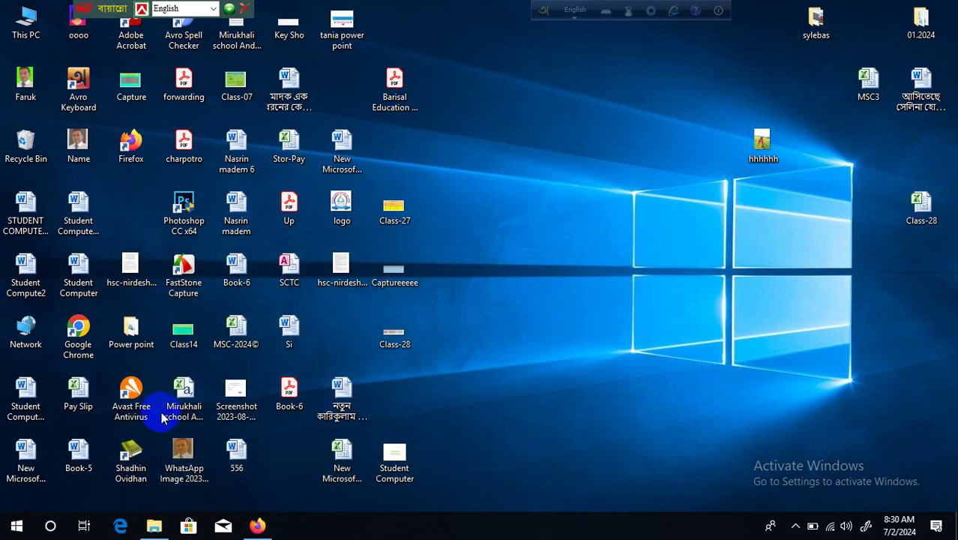